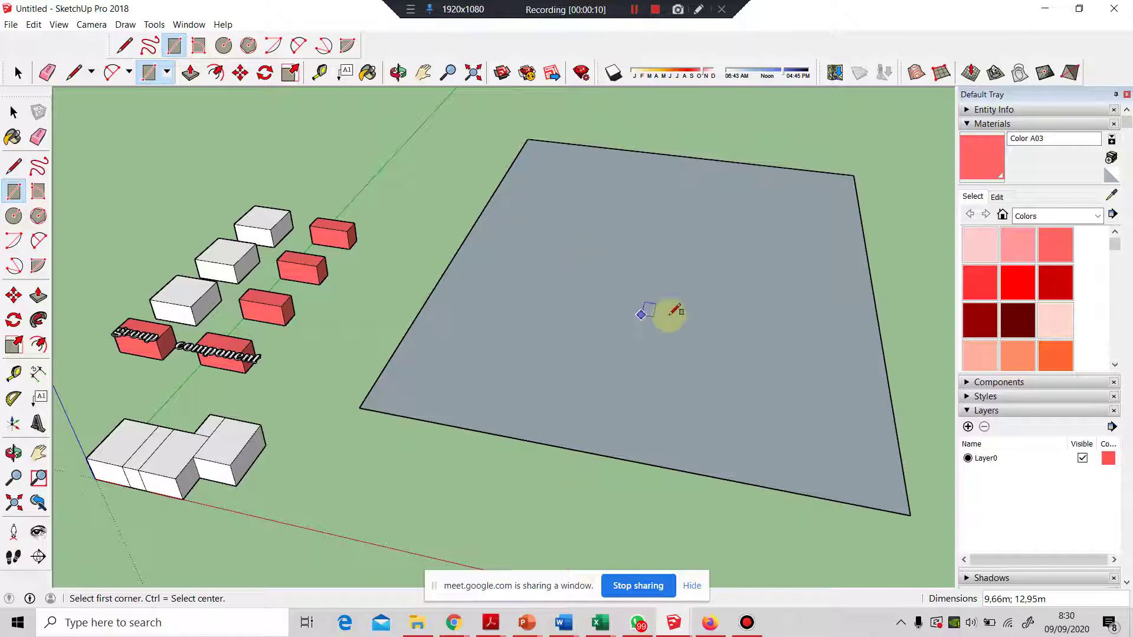
- Push/Pull the large rectangle upward into a slab 0.05 m thick
left_click(38, 295)
left_click(435, 329)
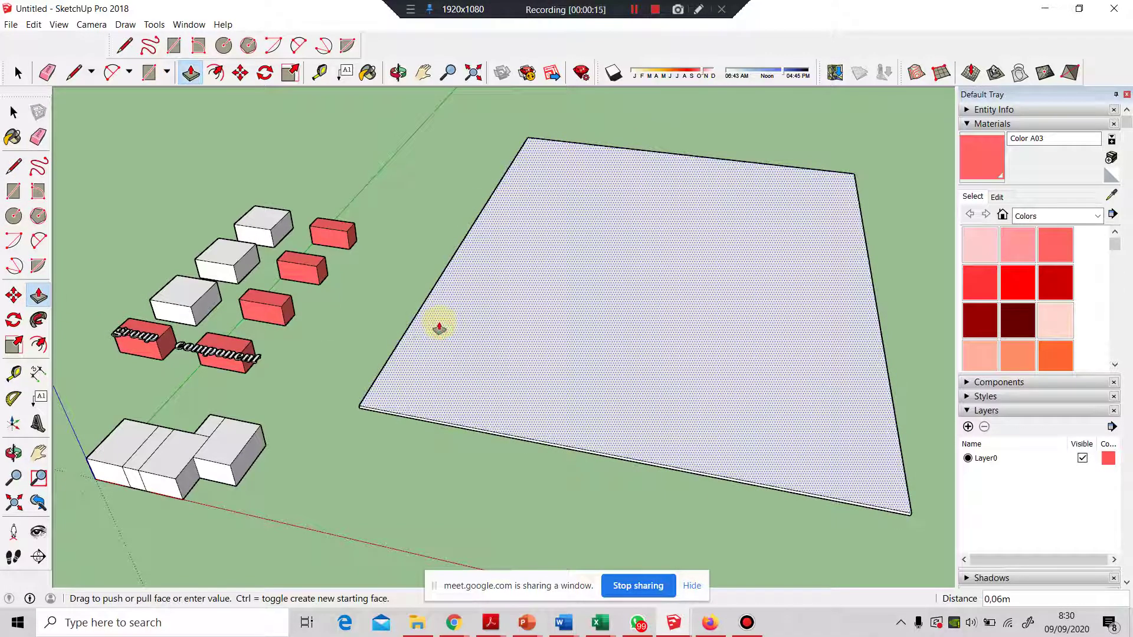
left_click(439, 328)
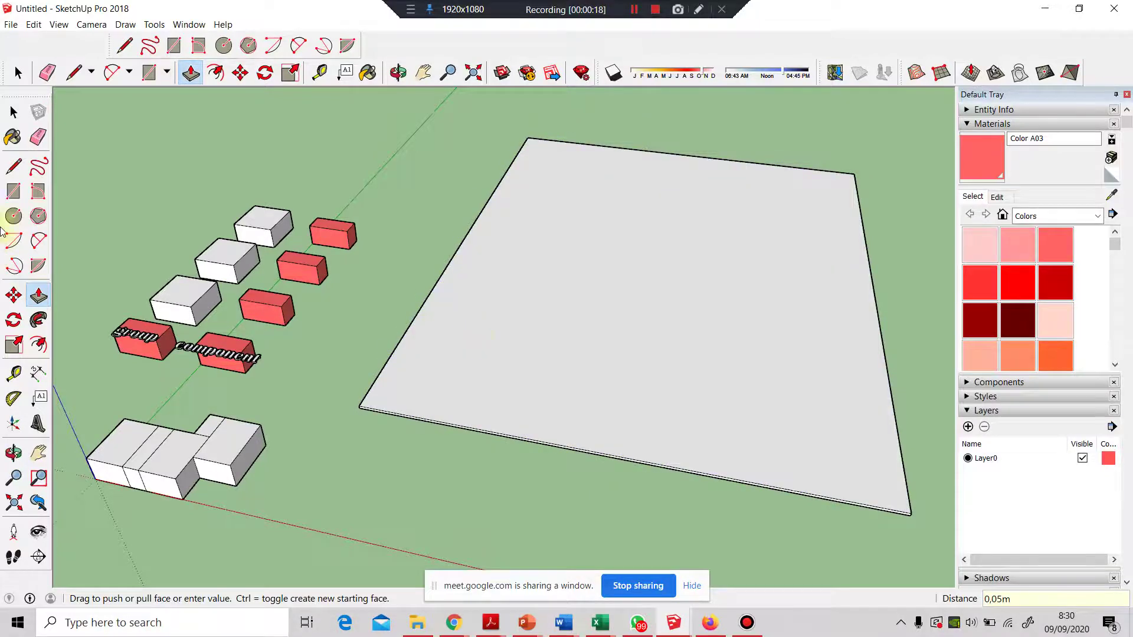
left_click(13, 112)
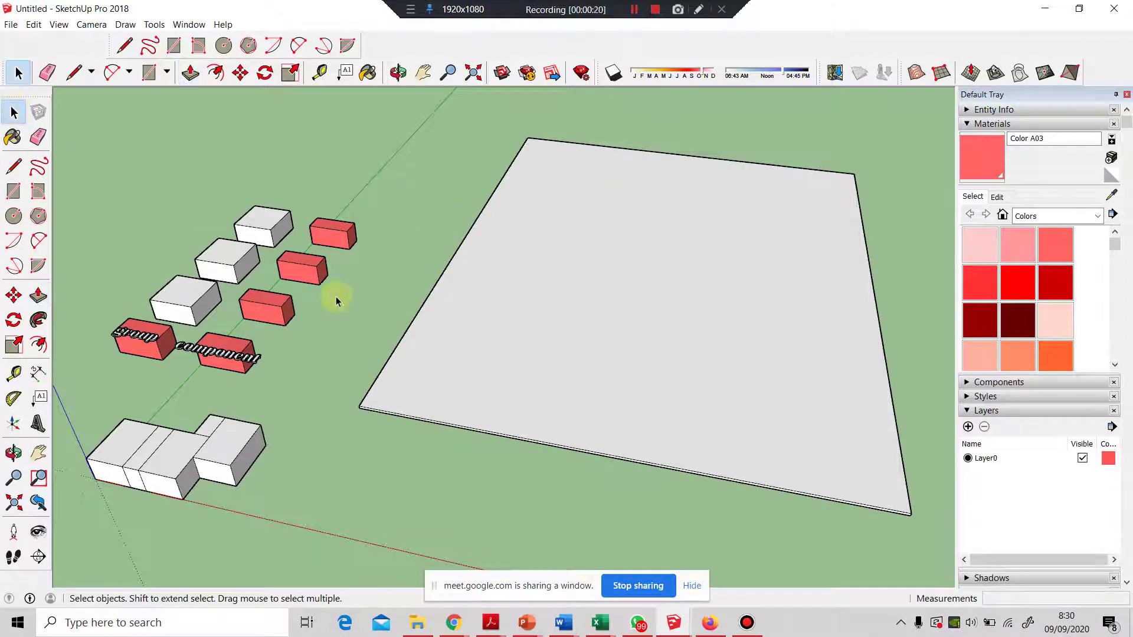
- Draw a straight line across the slab's top face between its two long edges, parallel to the short edges
scroll(336, 301, "down", 3)
scroll(655, 296, "up", 5)
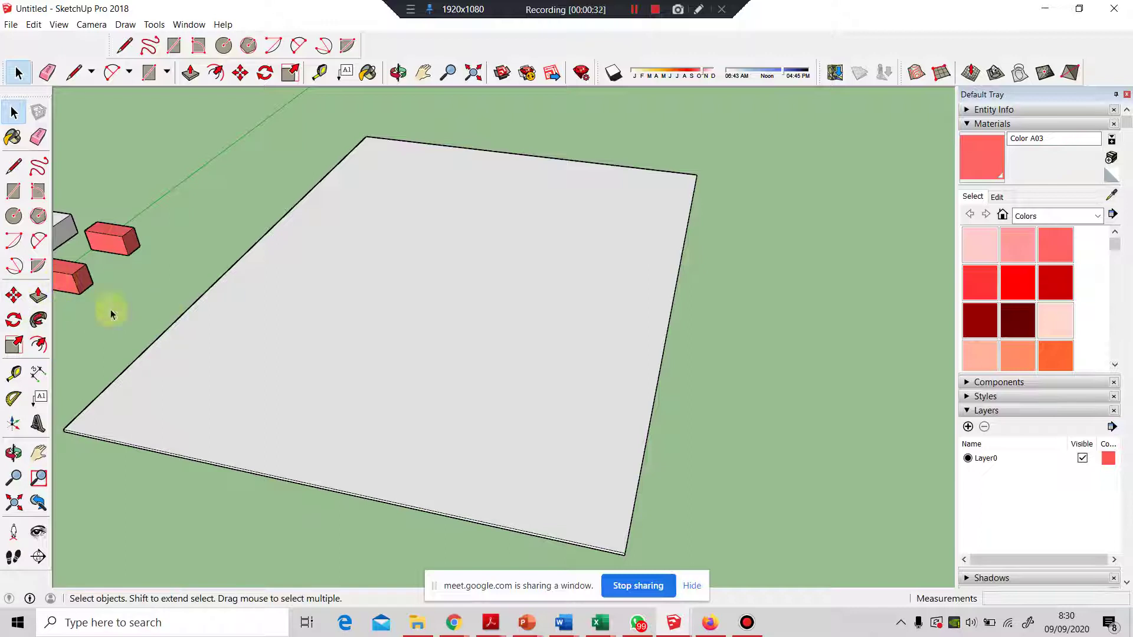
left_click(13, 166)
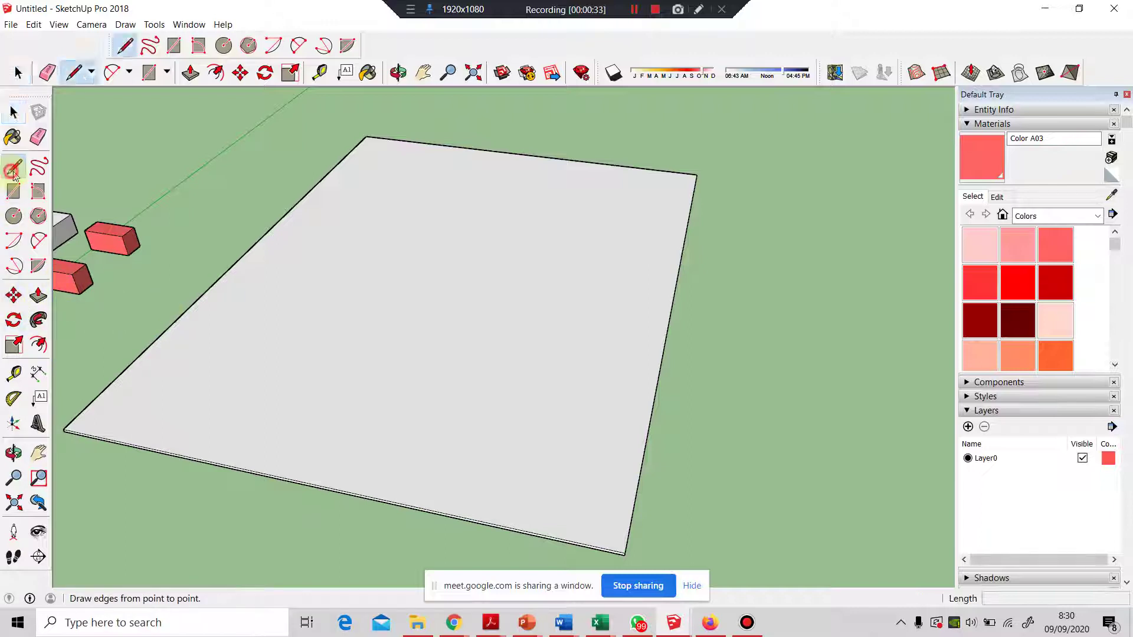
left_click(255, 242)
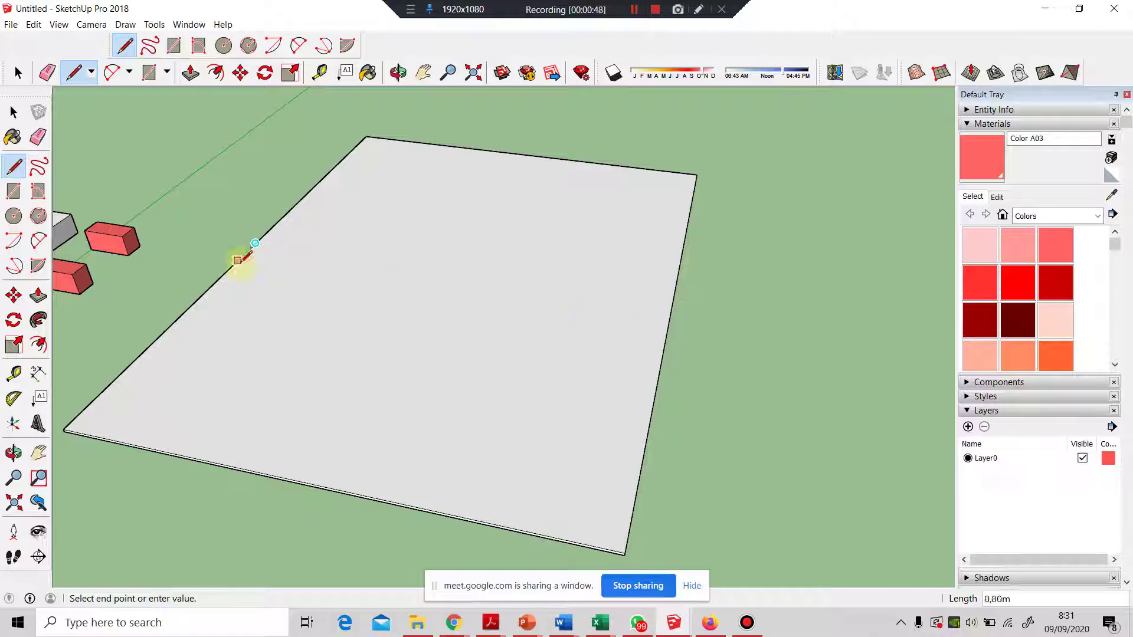
left_click(673, 306)
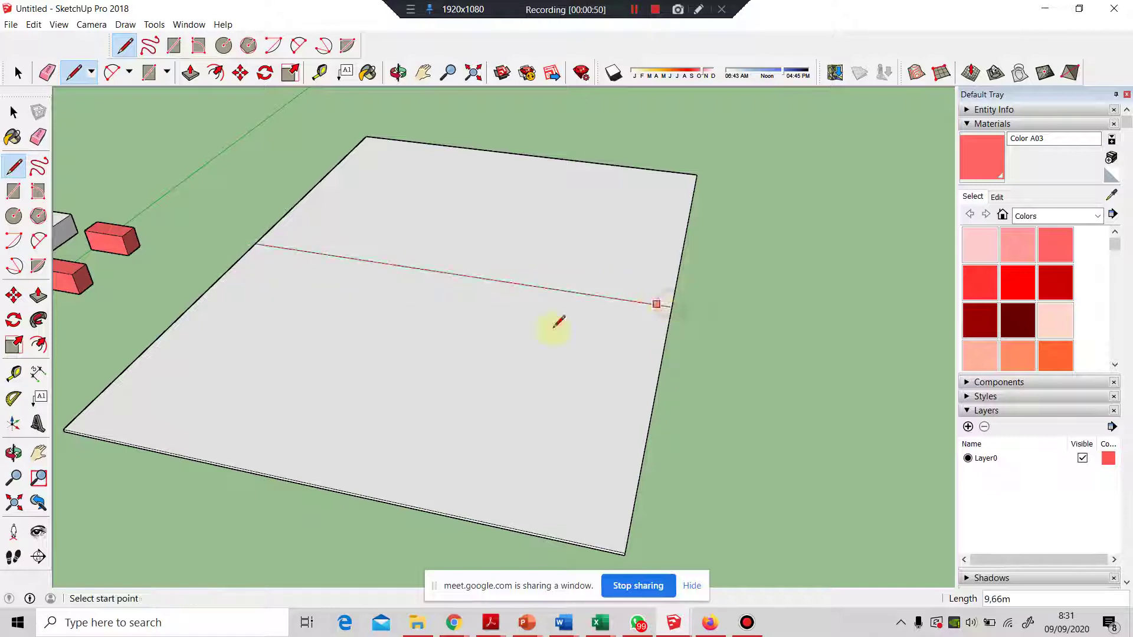
left_click(8, 110)
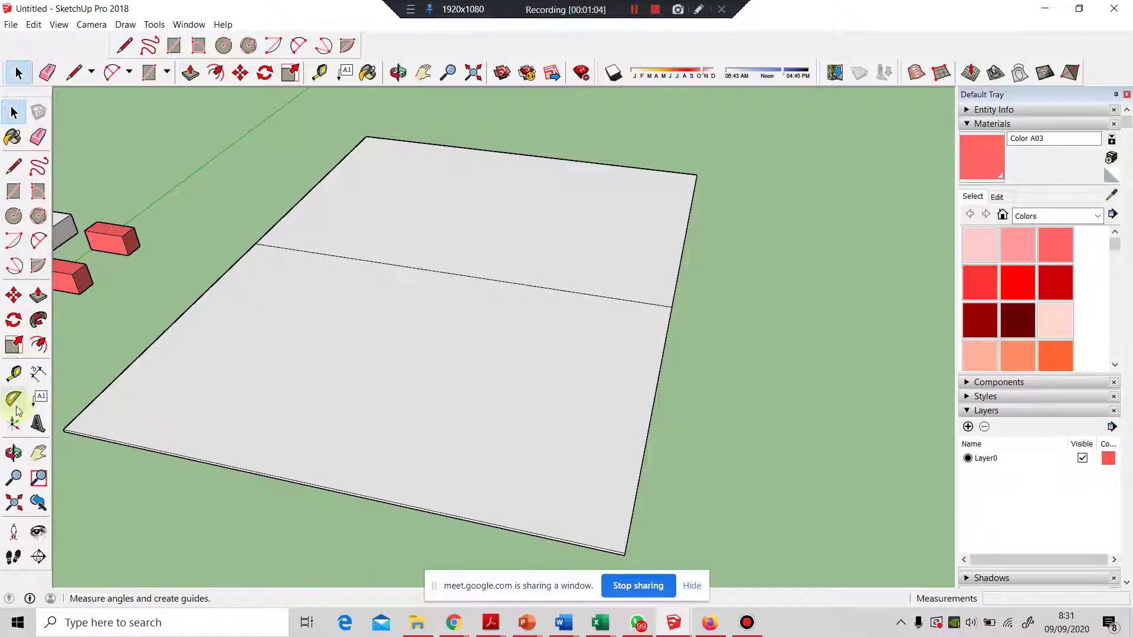
- Place Tape Measure guides on both sides of the dividing line, 3 m away on the near side, plus one parallel to the slab's long edges
left_click(14, 373)
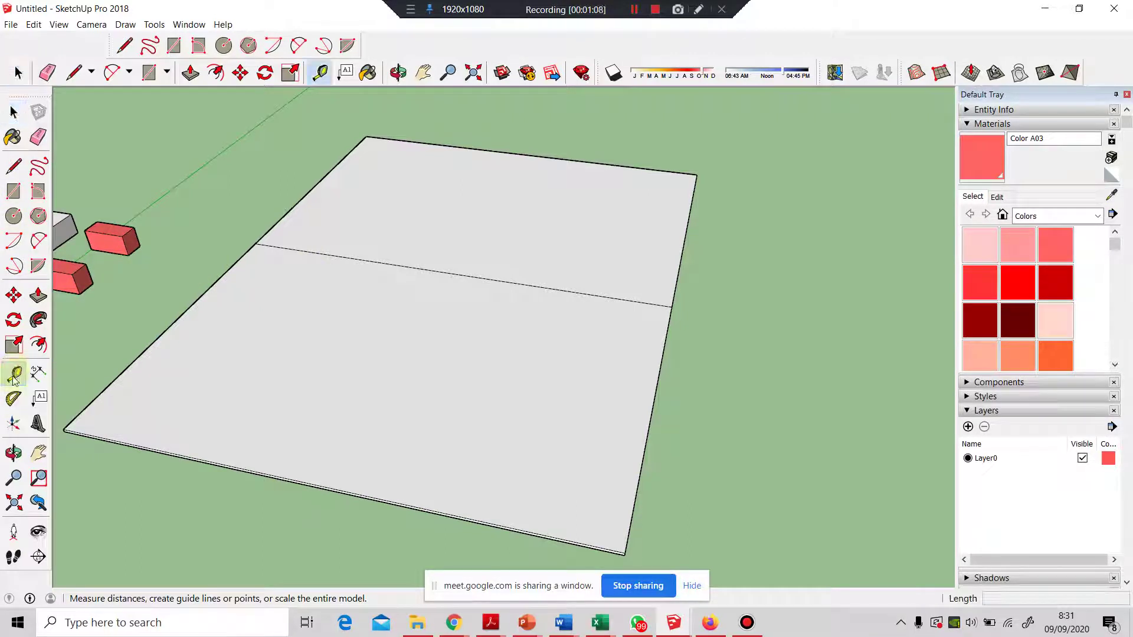
left_click(398, 263)
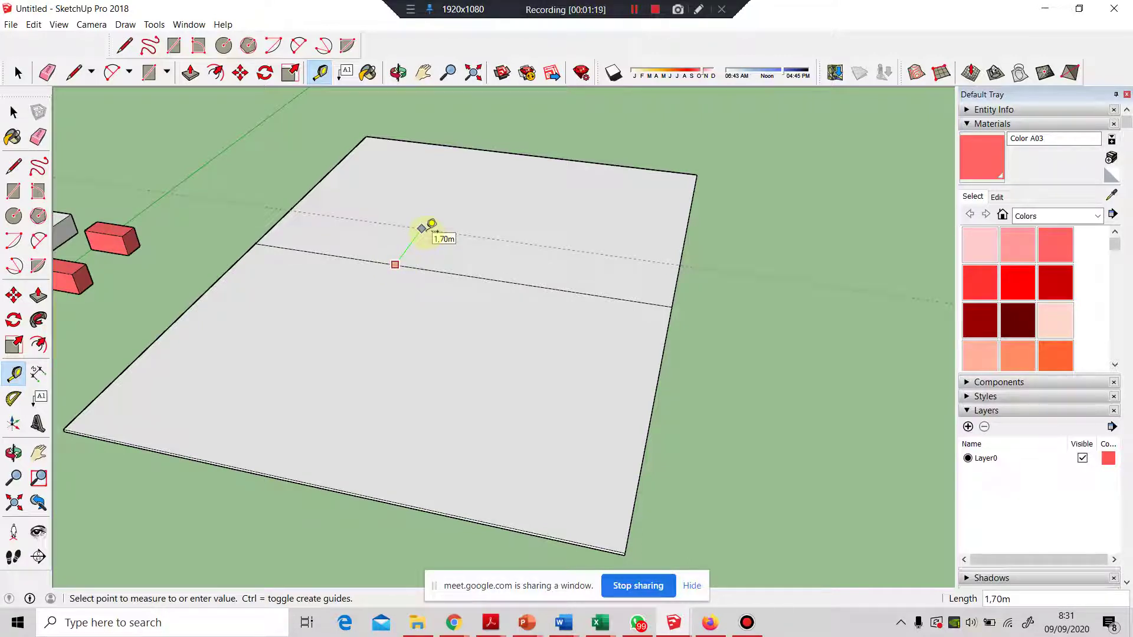
left_click(432, 225)
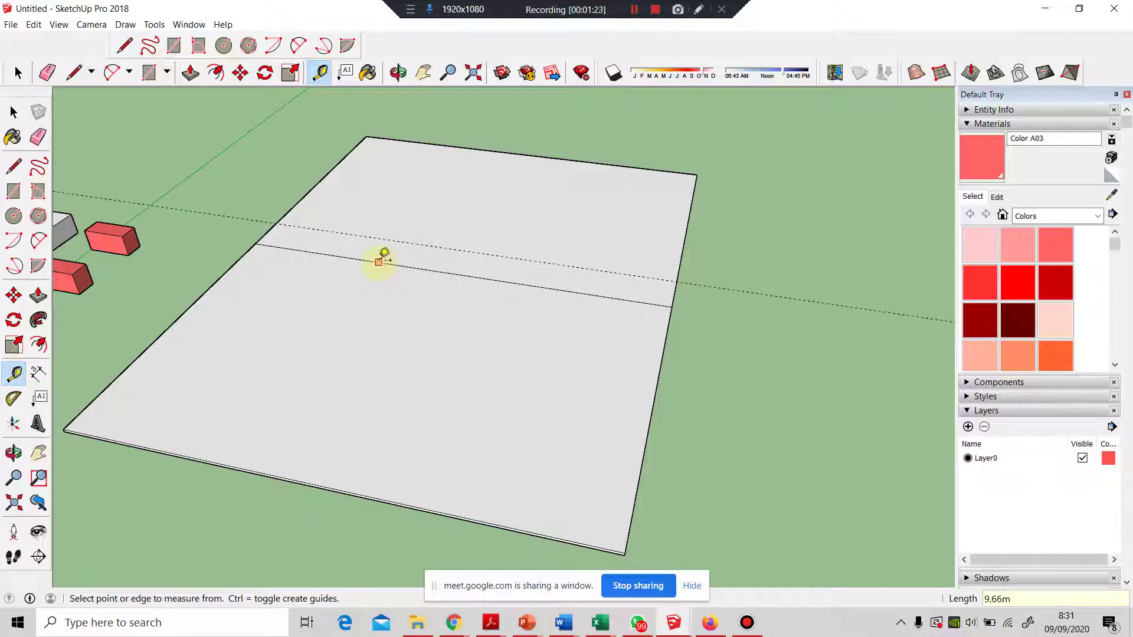
left_click(378, 261)
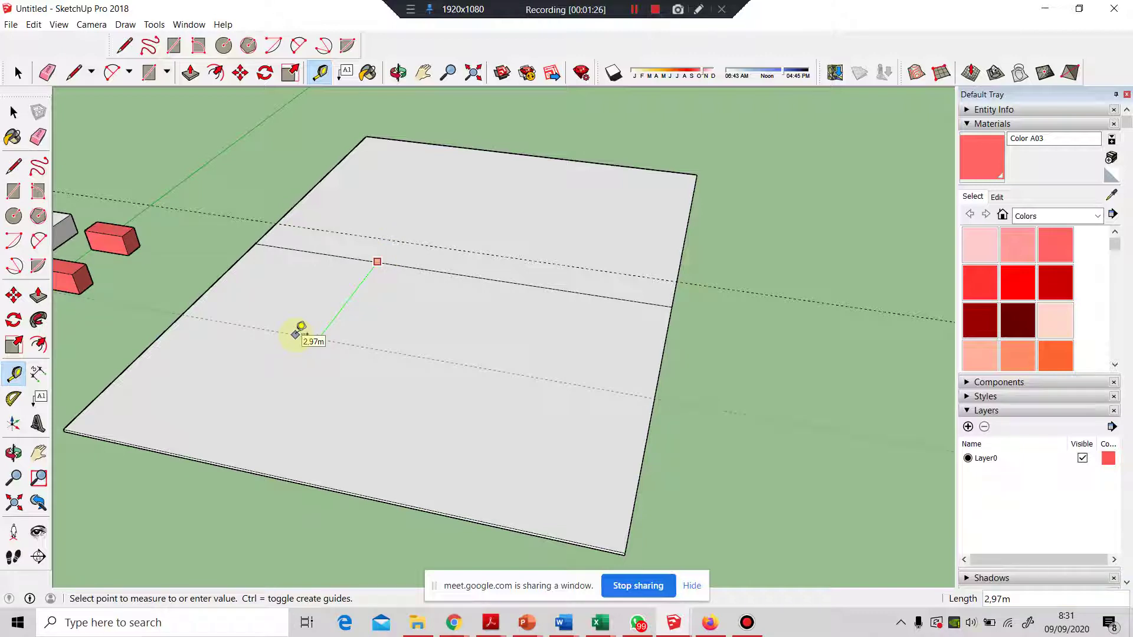
key("Return")
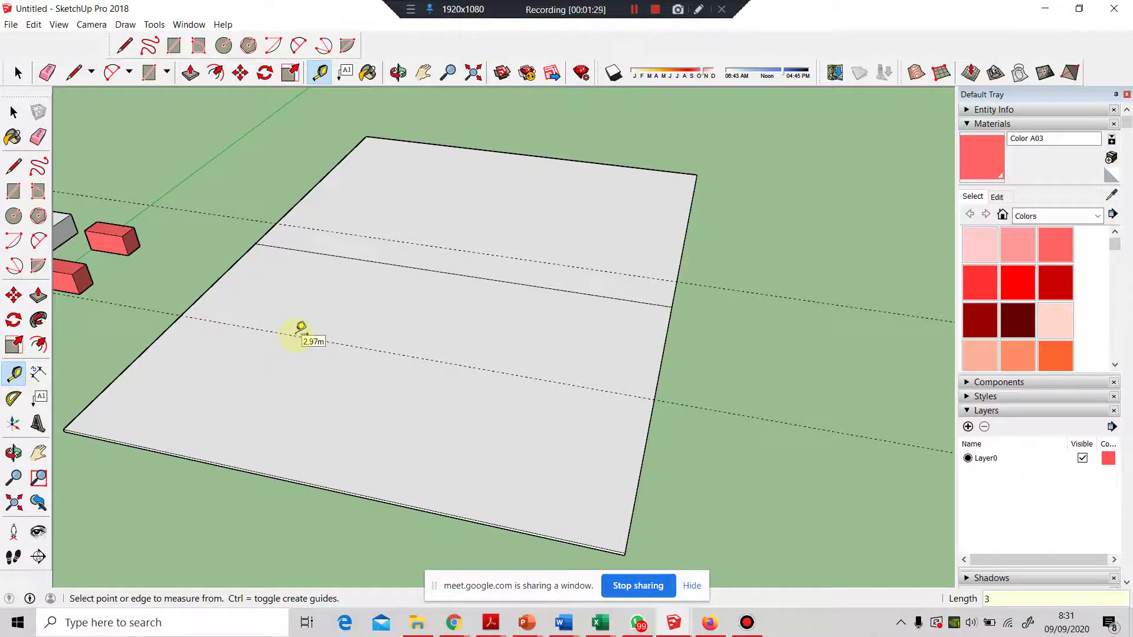
left_click(219, 278)
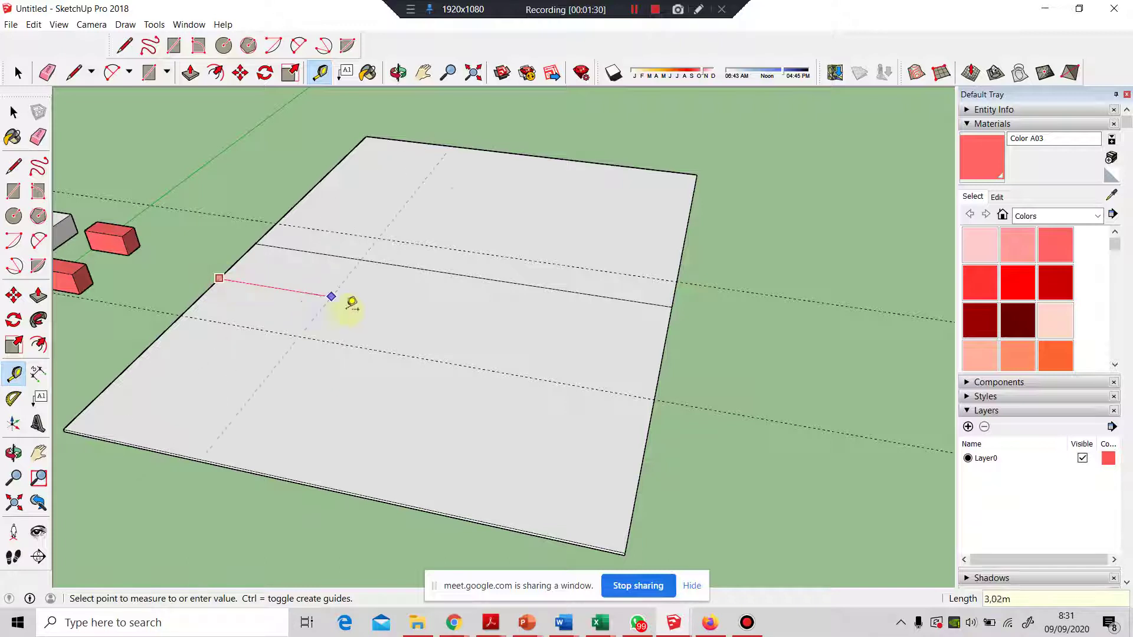
left_click(523, 154)
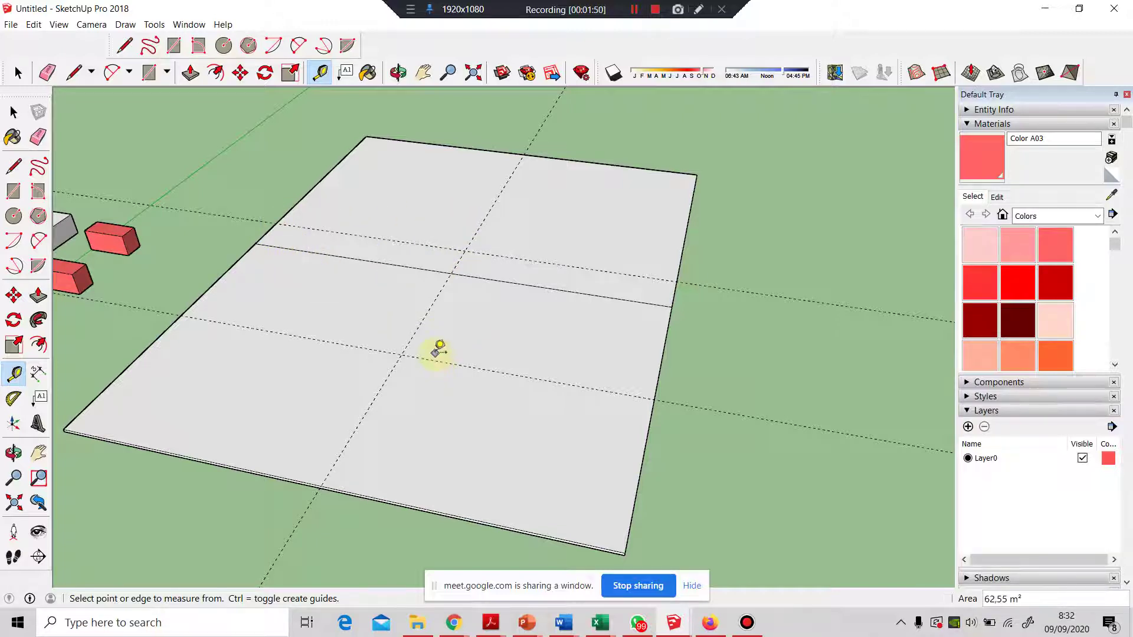
- Dimension the bottom short edge of the nearest unlabelled red box, placing the dimension beside it
scroll(620, 328, "down", 3)
scroll(171, 332, "up", 2)
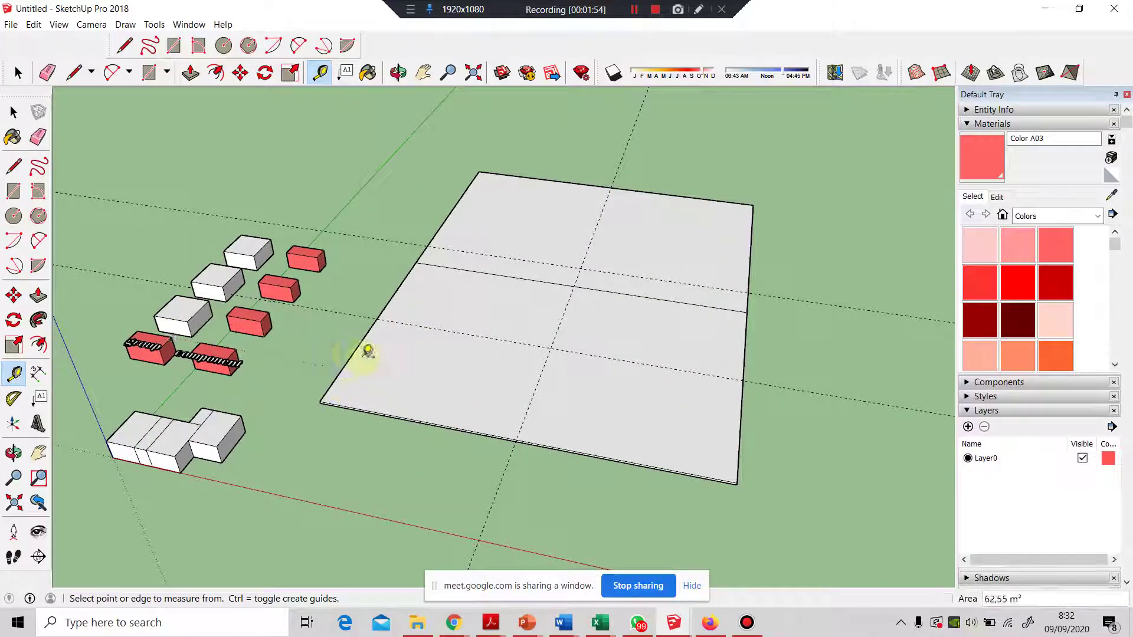
scroll(304, 333, "up", 3)
scroll(305, 333, "up", 2)
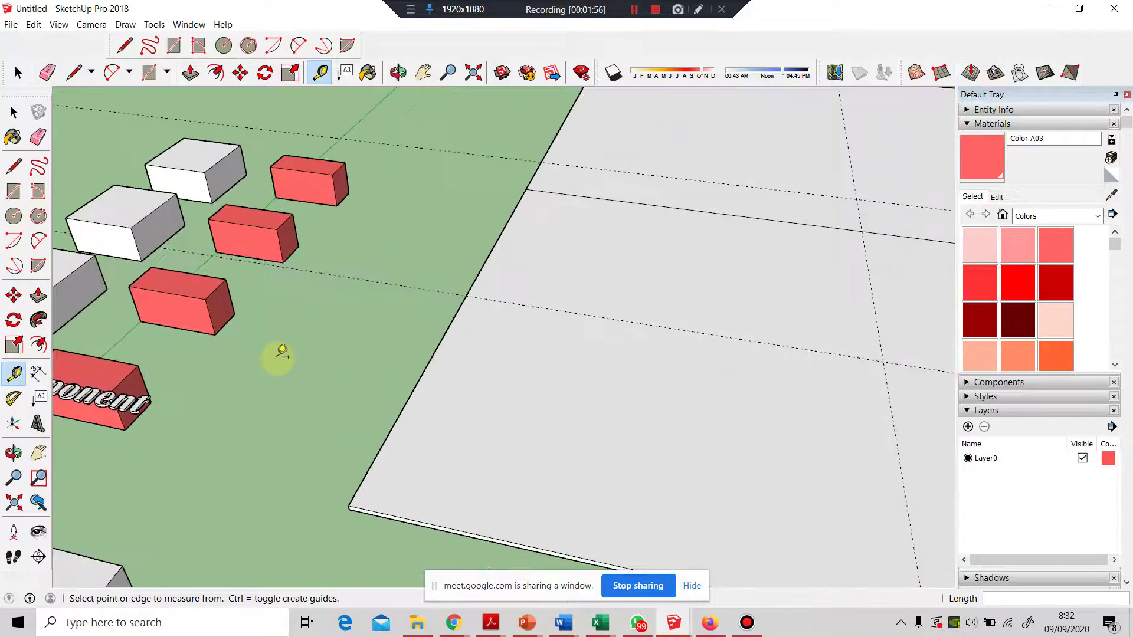
left_click(38, 373)
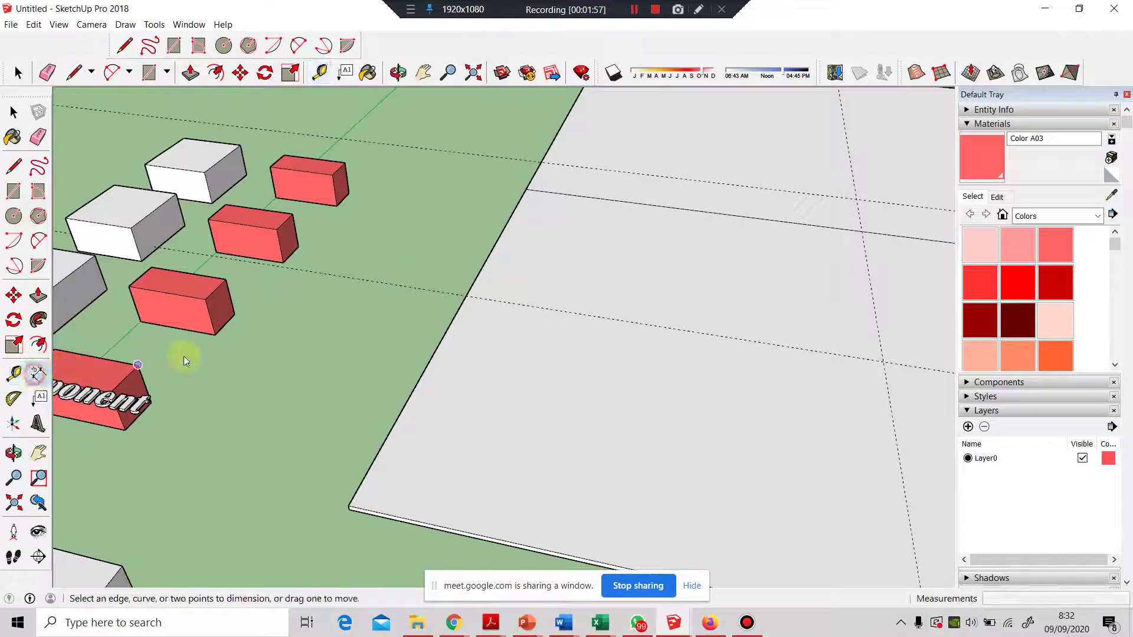
left_click(216, 335)
left_click(230, 315)
left_click(263, 326)
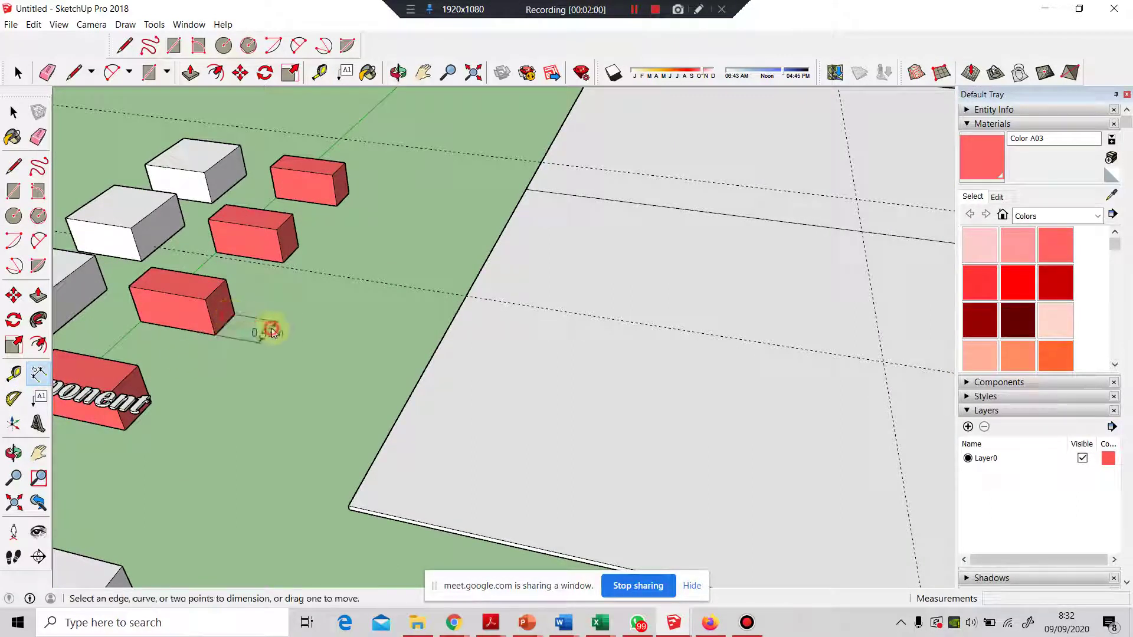
- Measure the top short edge of the dimensioned red box with the Tape Measure
left_click(14, 373)
scroll(227, 281, "up", 4)
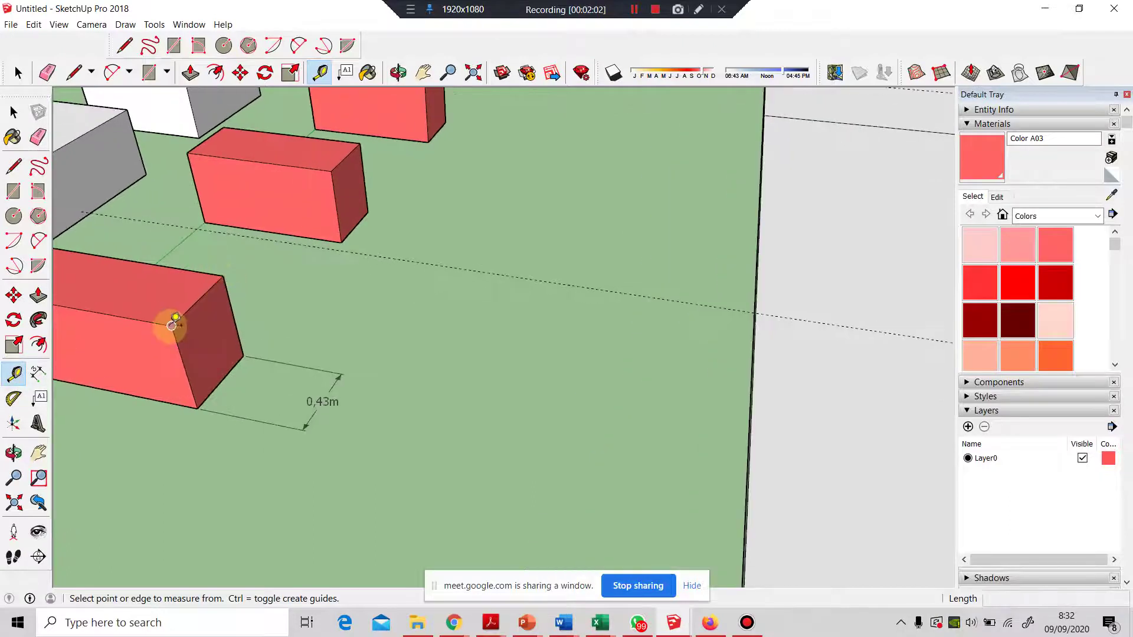
left_click(171, 325)
left_click(223, 276)
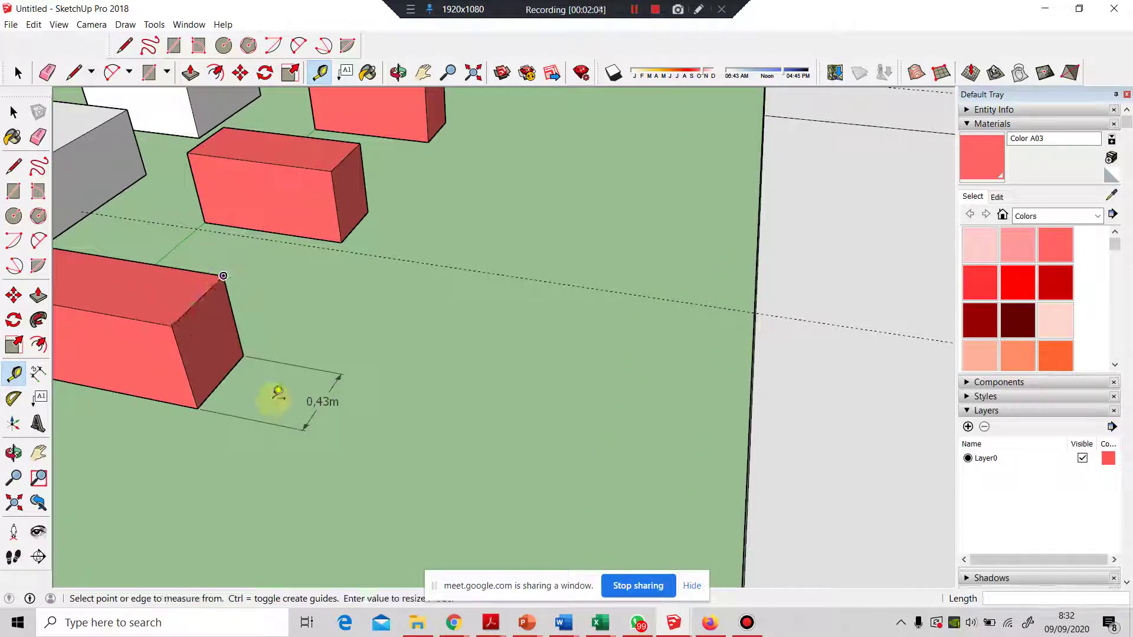
left_click(171, 326)
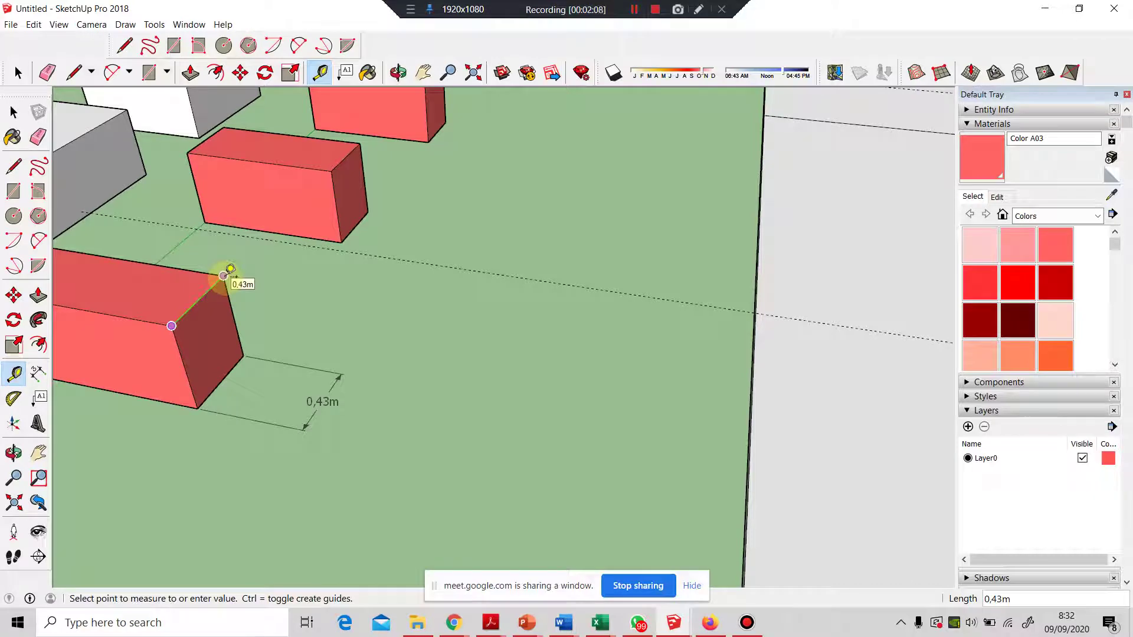
left_click(224, 275)
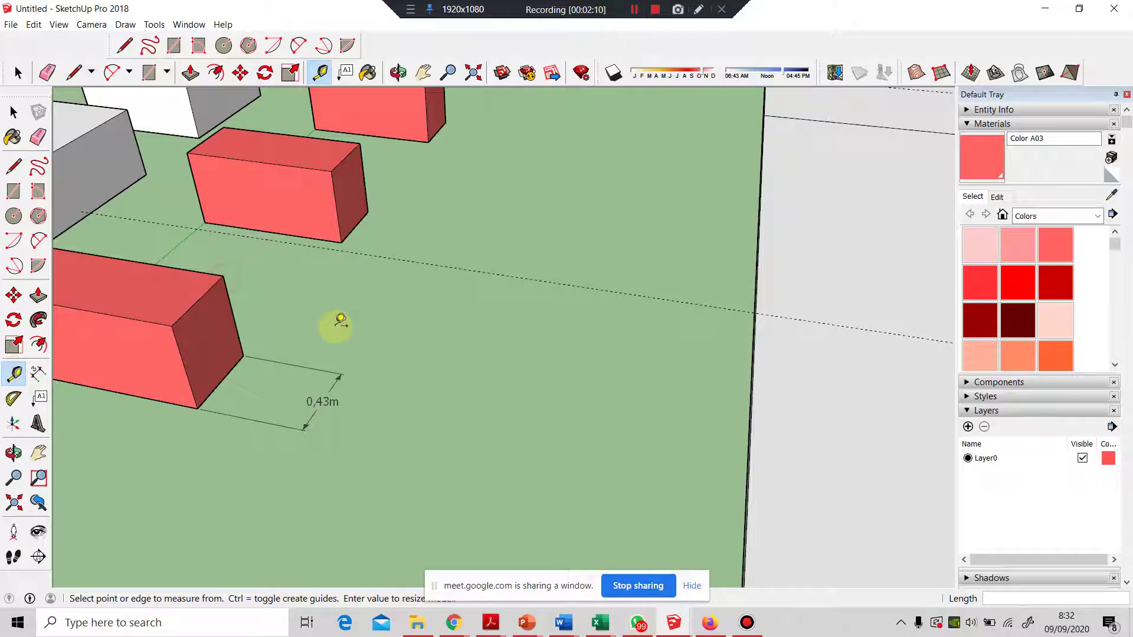
- Place two guides parallel to the slab's lengthwise guide, 1.5 m toward the boxes and 2.5 m on the opposite side
scroll(213, 360, "down", 3)
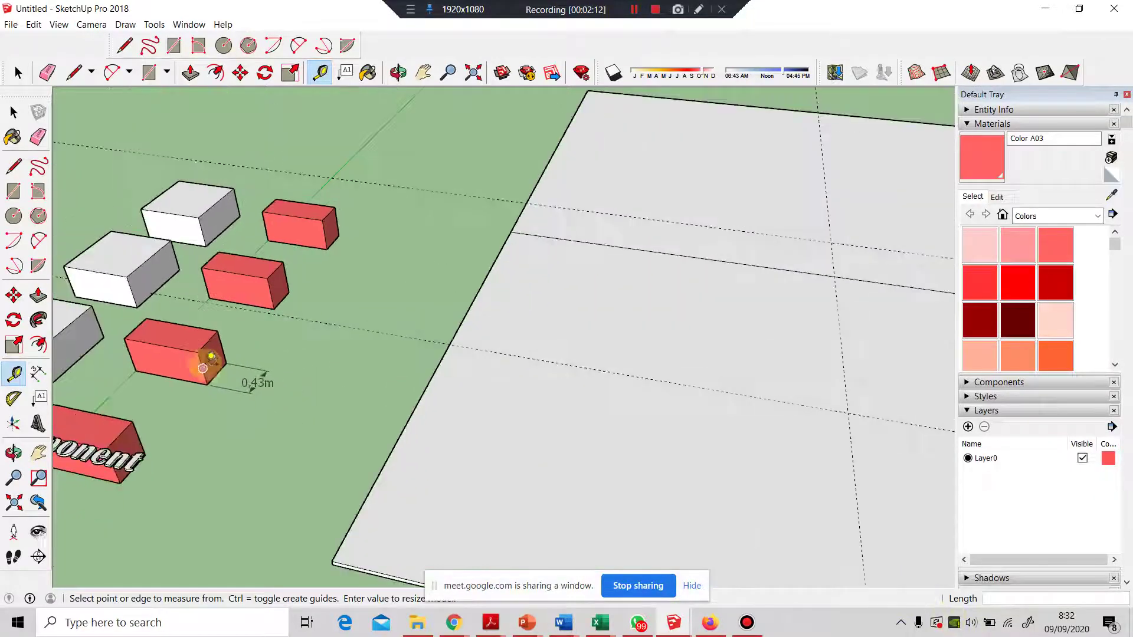
scroll(207, 360, "down", 4)
scroll(720, 324, "up", 3)
scroll(523, 233, "down", 2)
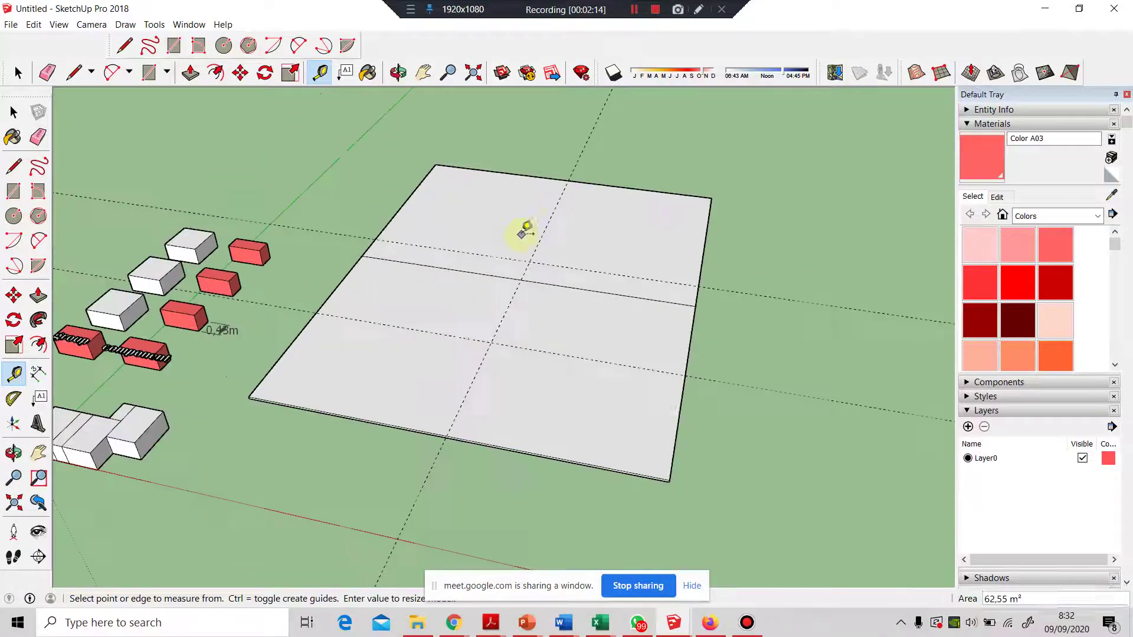
middle_click_drag(523, 234, 490, 341)
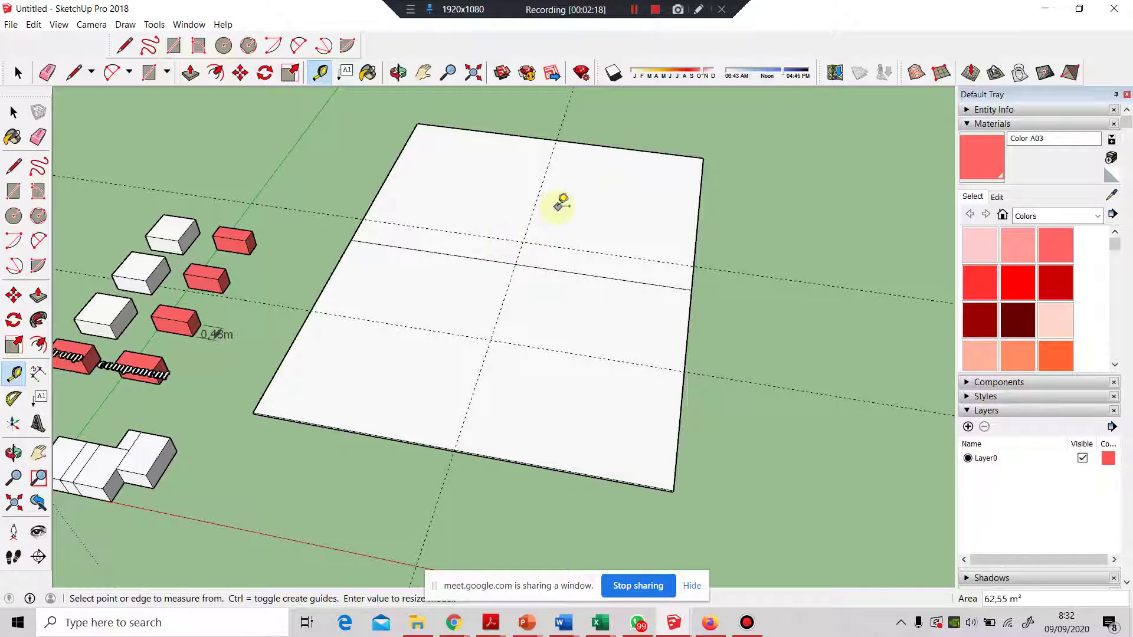
scroll(562, 203, "up", 2)
left_click(486, 327)
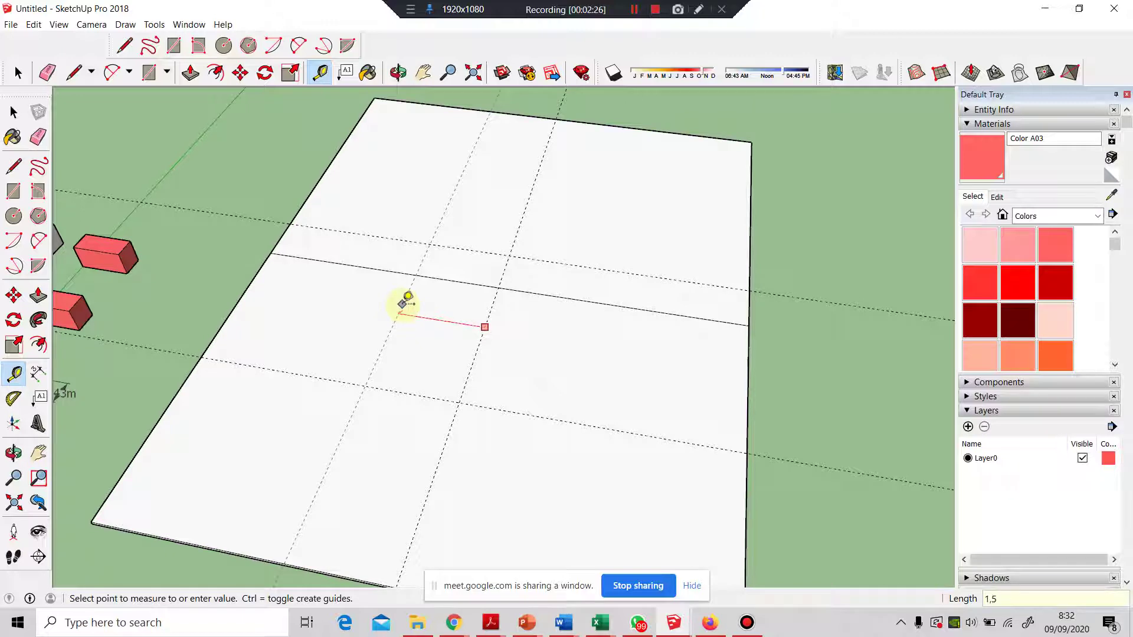
left_click(406, 302)
left_click(491, 307)
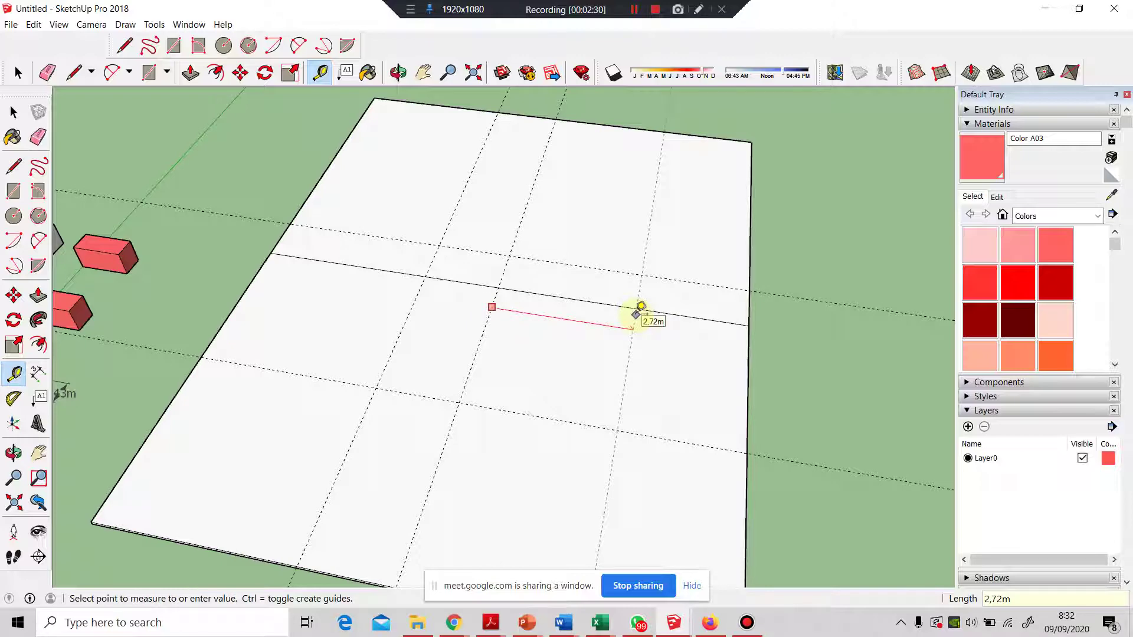
left_click(640, 309)
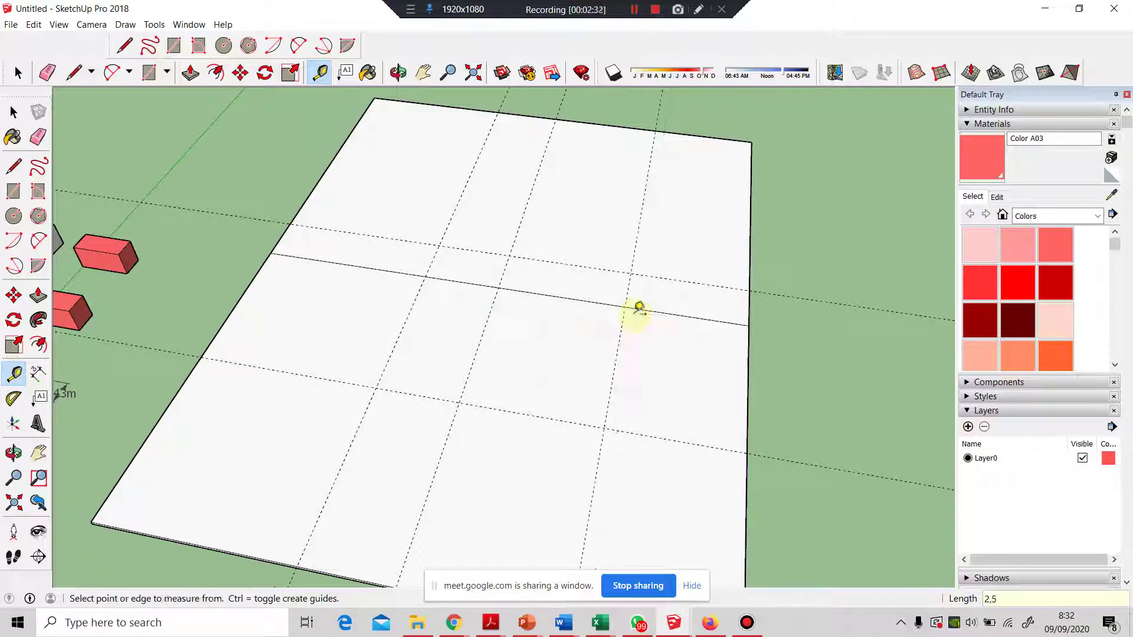
- Draw a line across the slab along the lengthwise guide nearest the boxes, from edge to edge
scroll(584, 392, "down", 1)
middle_click_drag(584, 393, 458, 332)
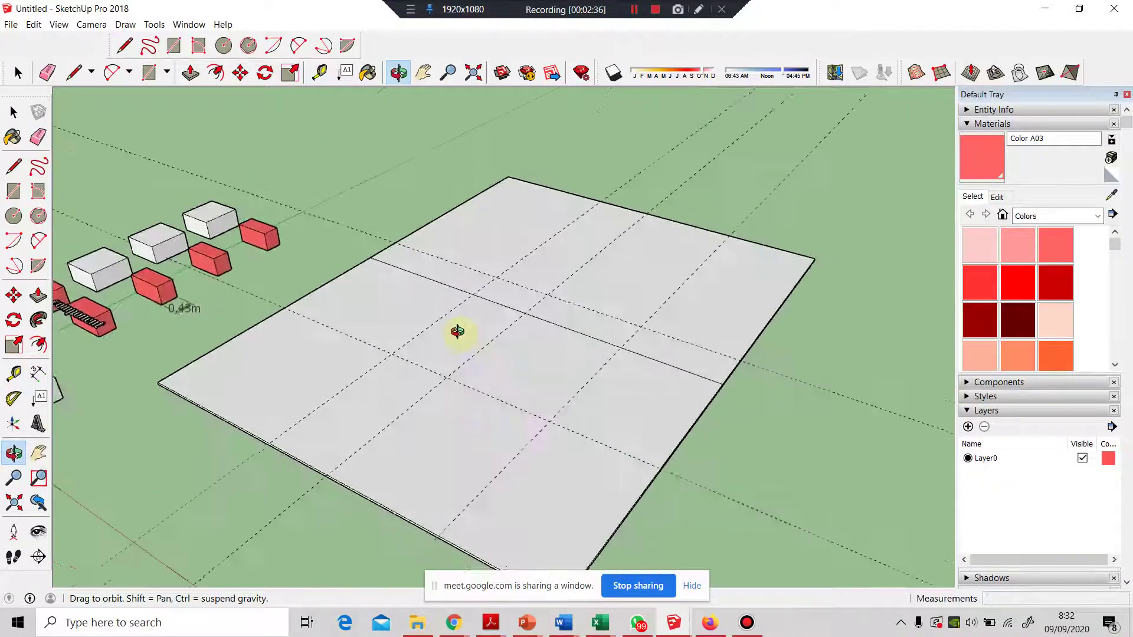
left_click(13, 167)
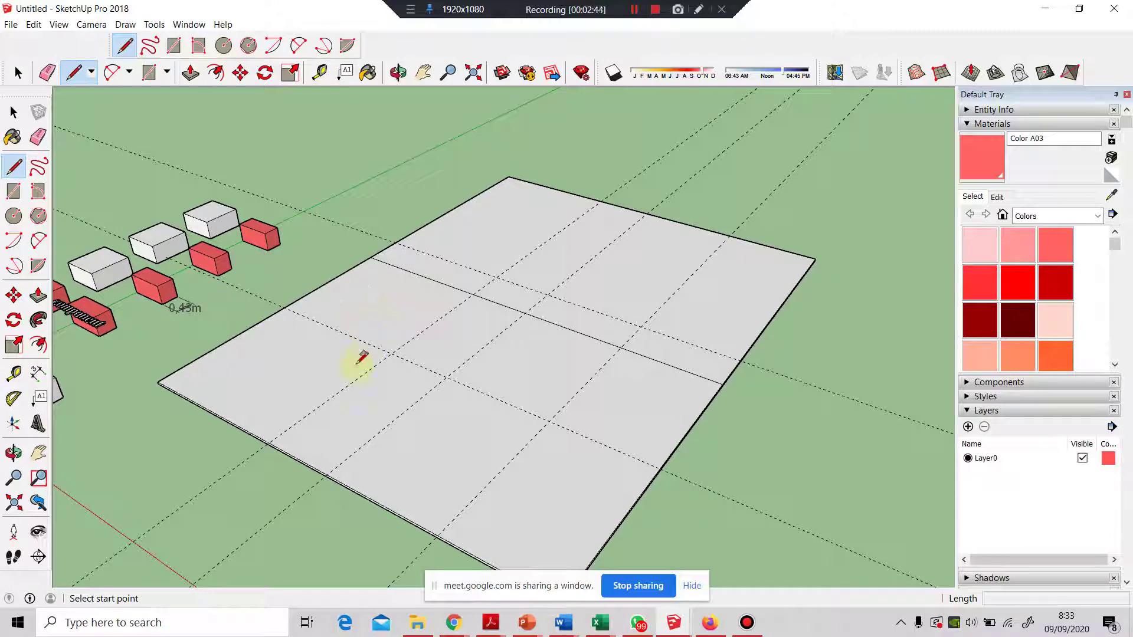
left_click(268, 438)
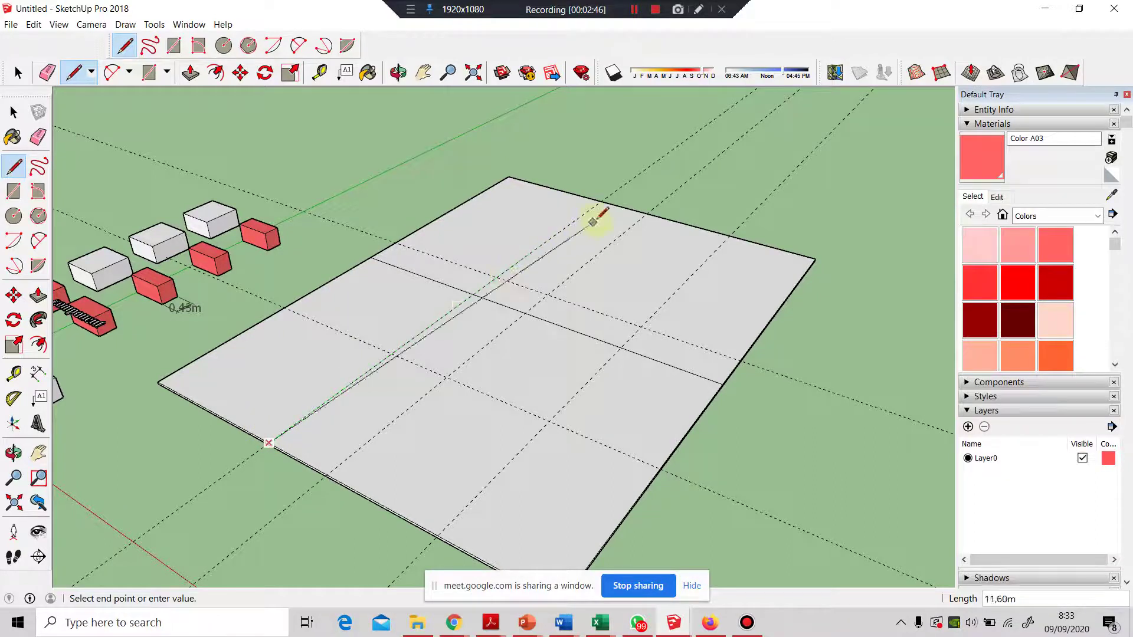
left_click(605, 199)
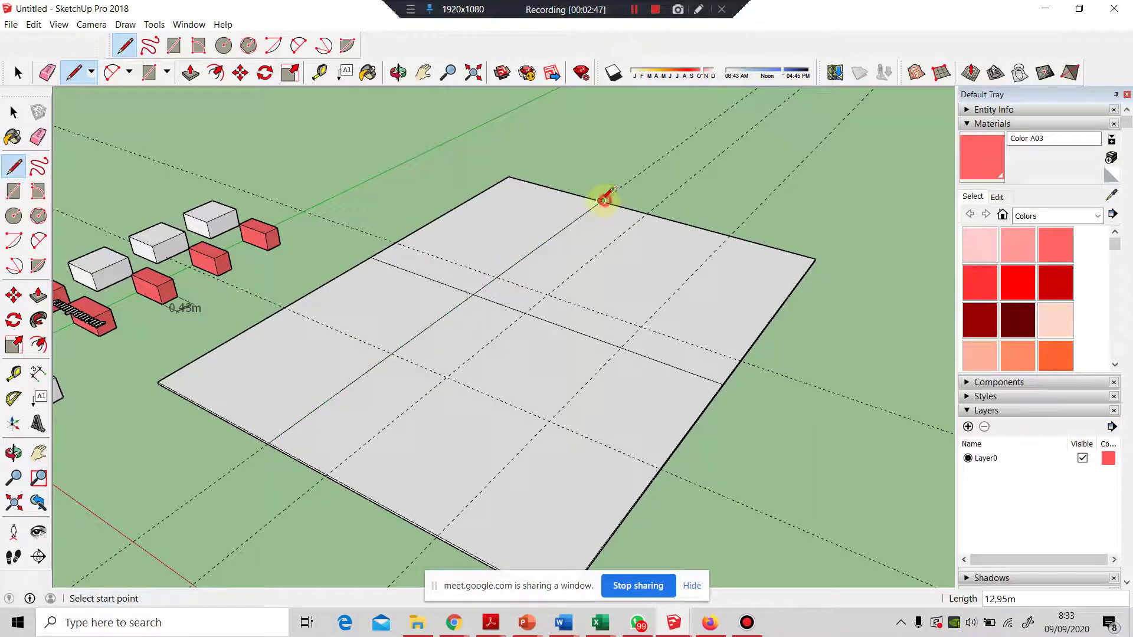
- Draw edge-to-edge lines along the two crosswise guides on either side of the slab's existing dividing line
left_click(395, 242)
left_click(741, 360)
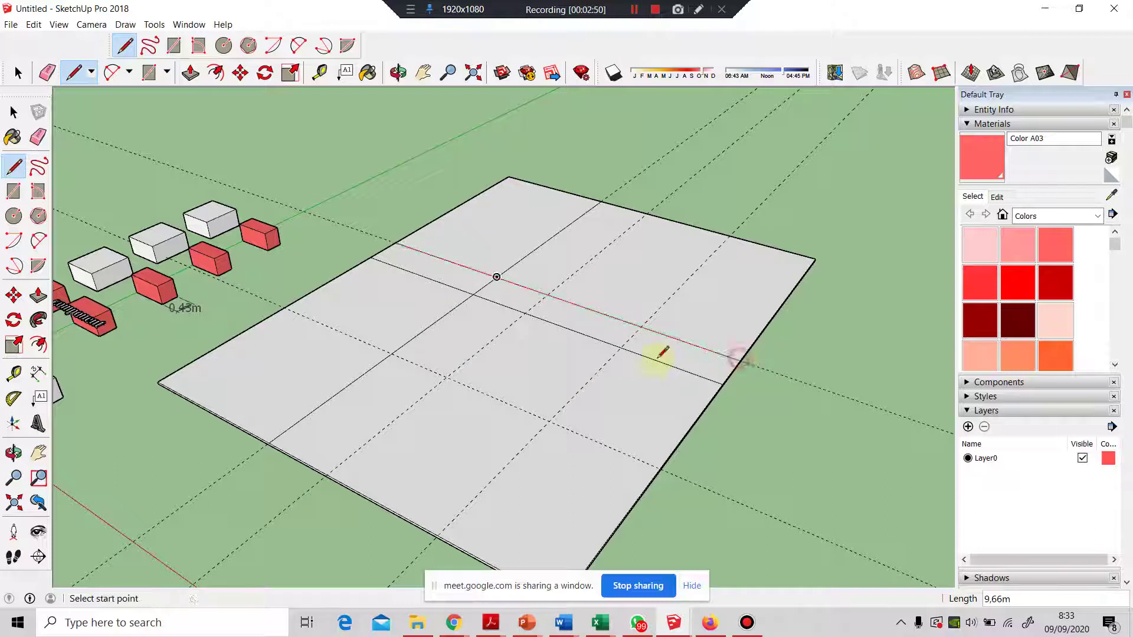
left_click(284, 306)
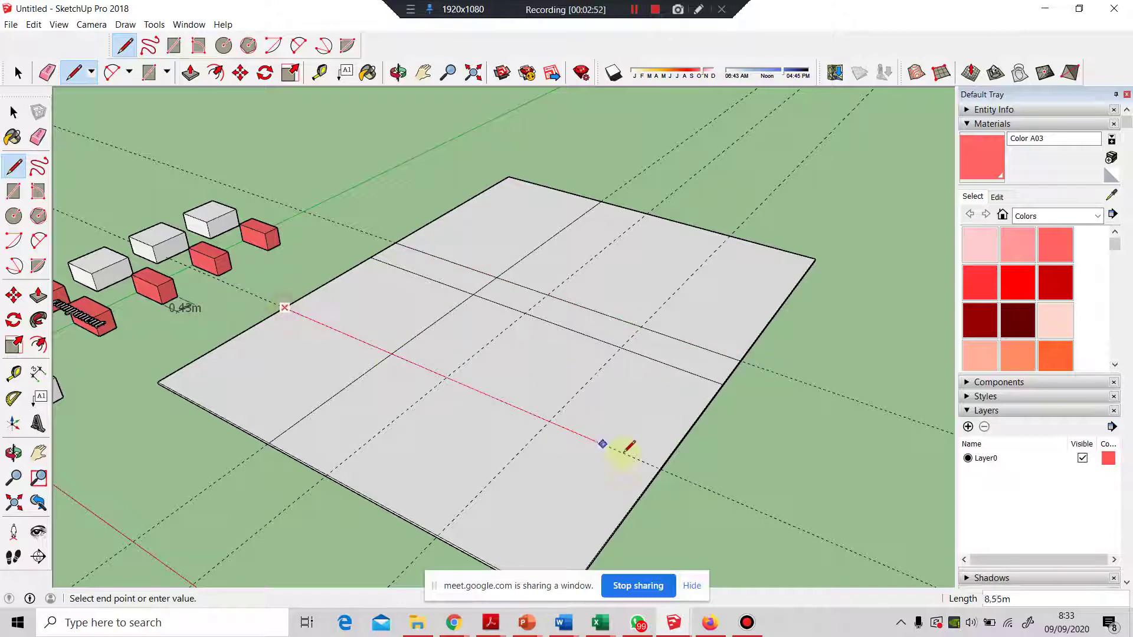
left_click(656, 465)
- Try to draw a line along the middle lengthwise guide between the slab's two short edges
left_click(328, 466)
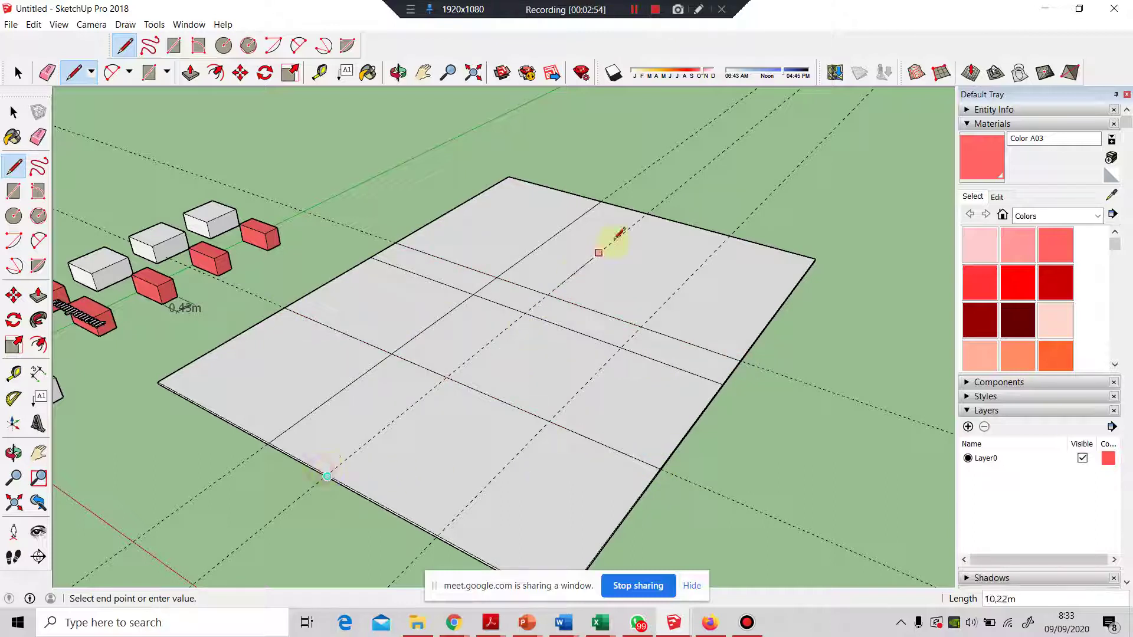
left_click(649, 210)
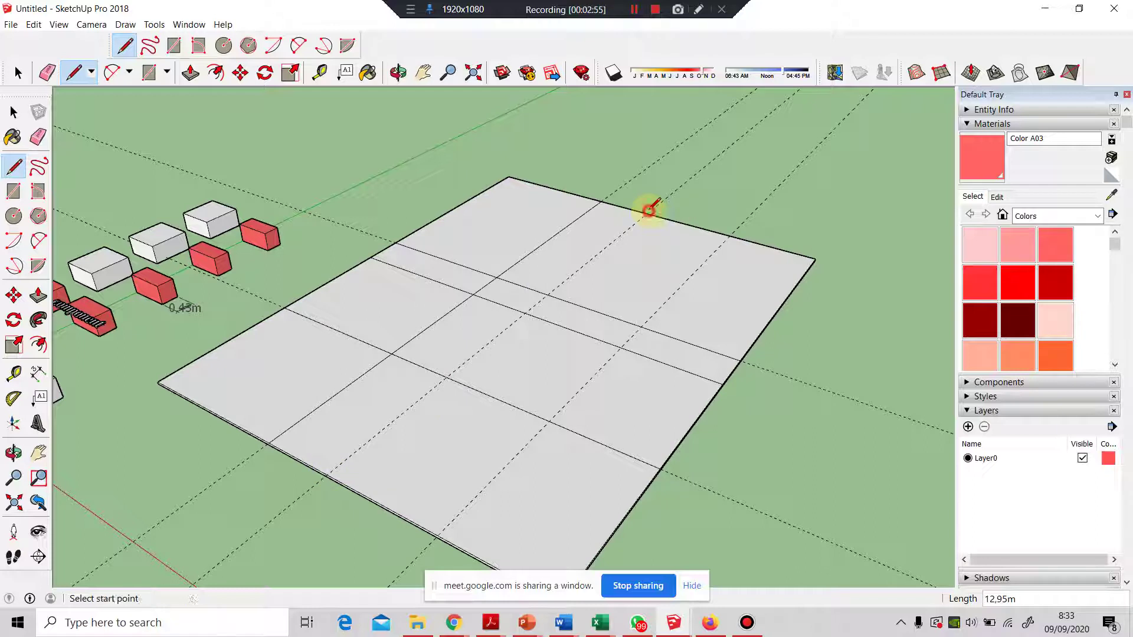
left_click(327, 476)
left_click(650, 213)
- Draw the middle lengthwise dividing line, placing both endpoints exactly where the guide crosses the slab's short edges
scroll(327, 476, "up", 5)
left_click(319, 458)
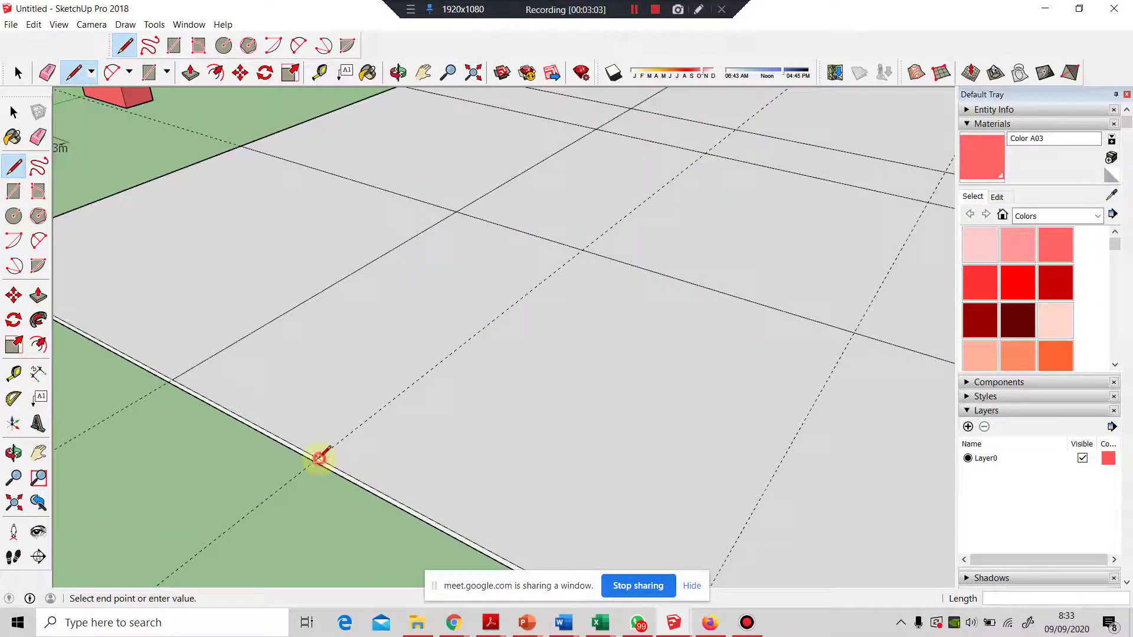
scroll(319, 458, "down", 5)
scroll(638, 212, "up", 6)
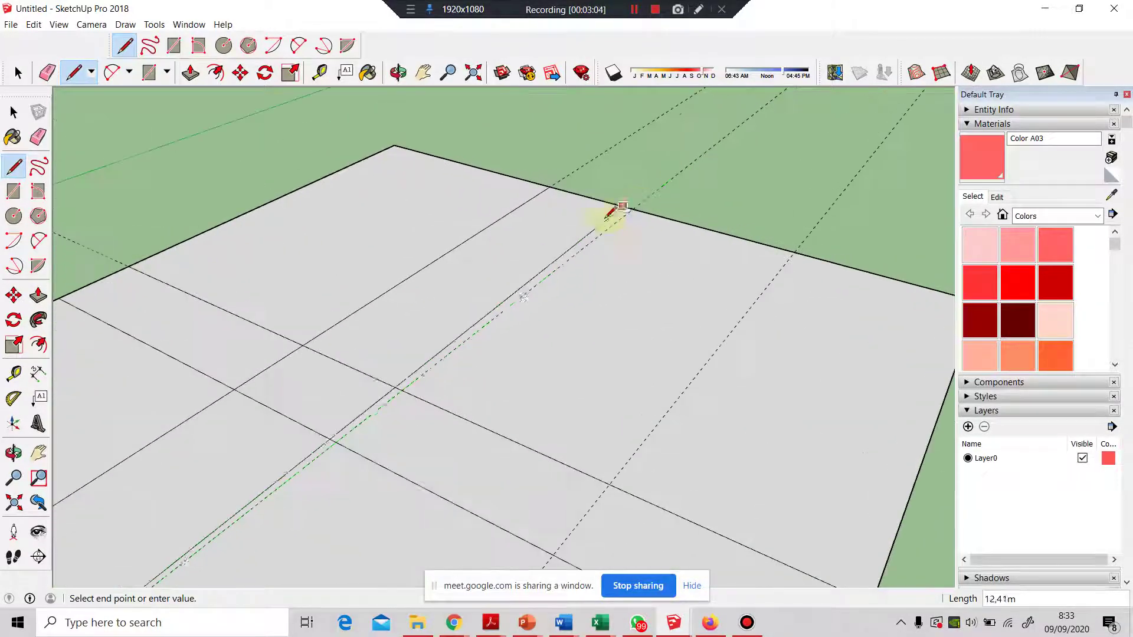
scroll(633, 211, "up", 4)
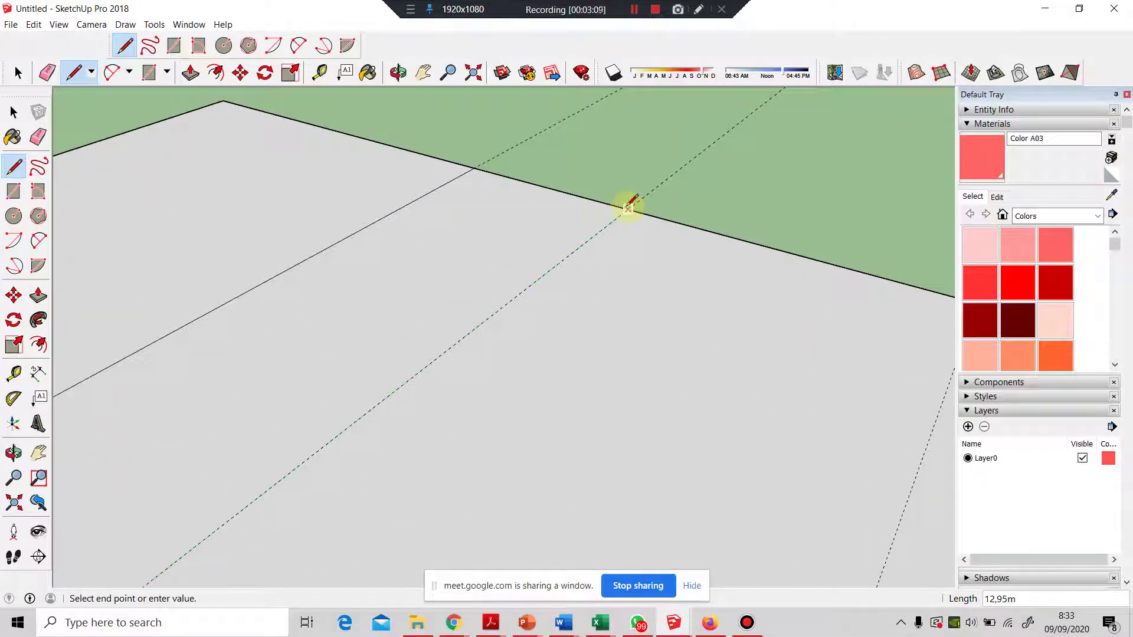
left_click(629, 207)
- Draw a line across the slab along the lengthwise guide farthest from the boxes, from edge to edge
scroll(627, 206, "down", 4)
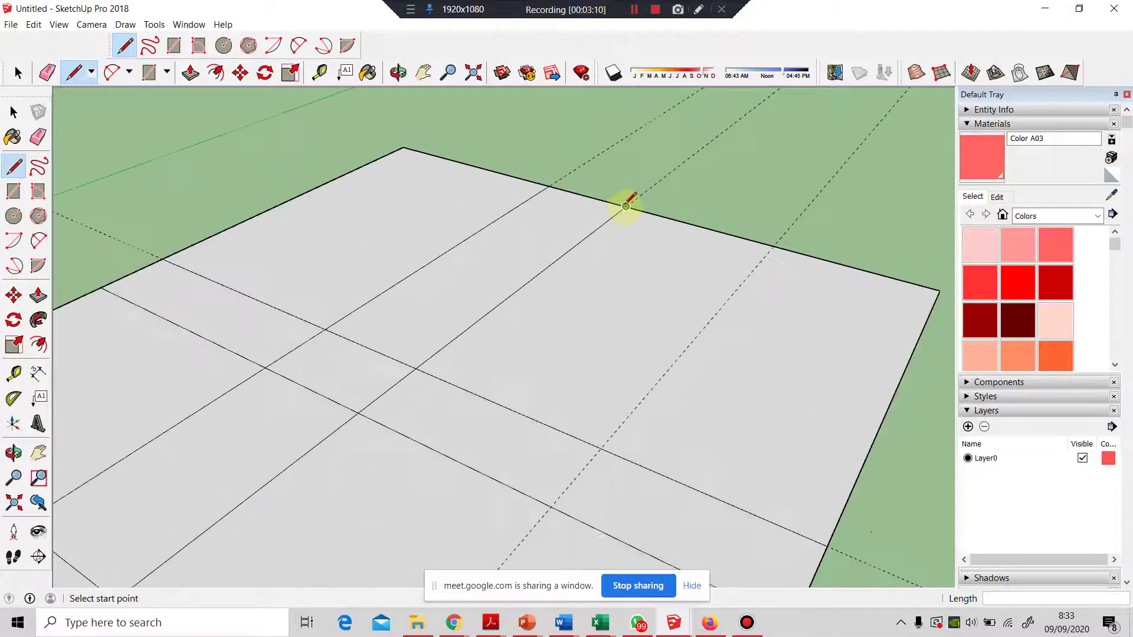
scroll(627, 206, "down", 3)
scroll(536, 313, "down", 1)
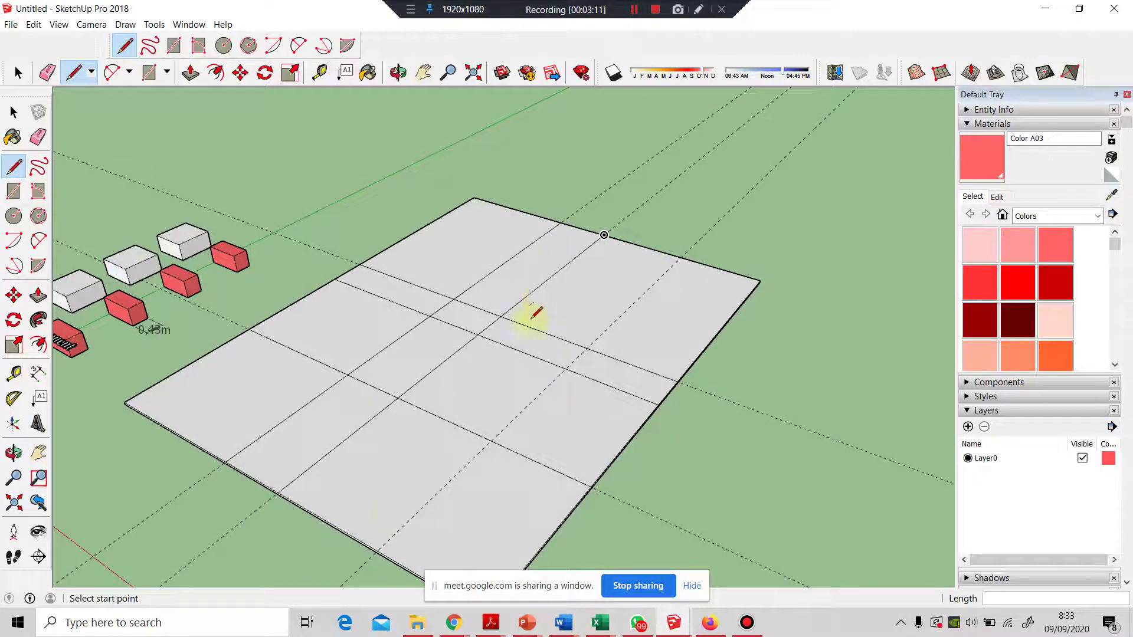
left_click(377, 551)
left_click(680, 255)
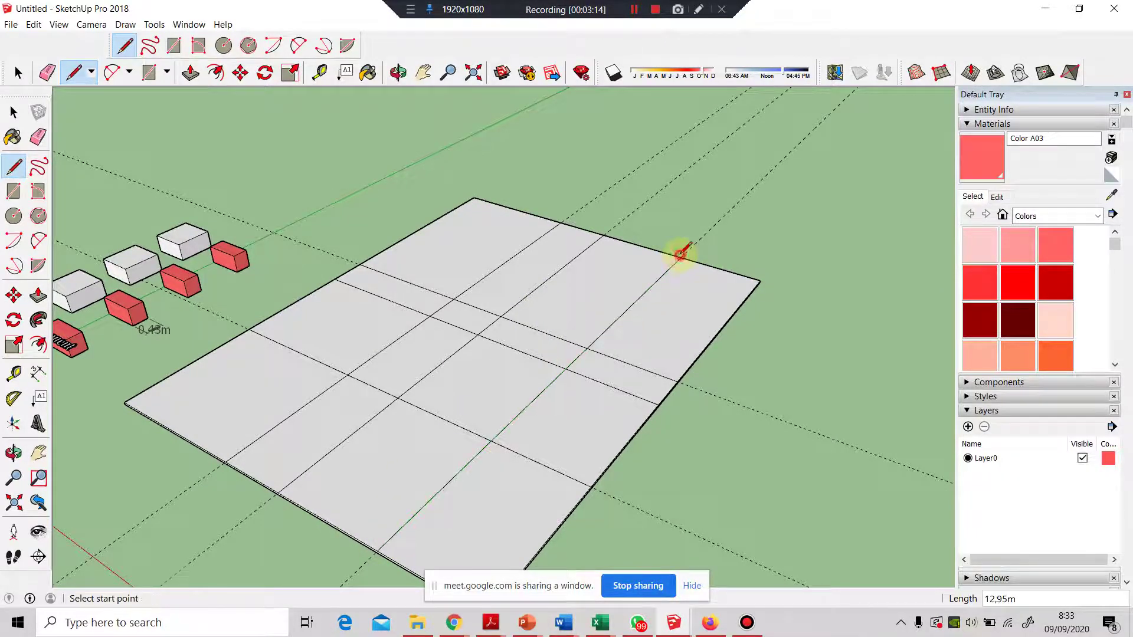
- Browse the Tile and the Brick, Cladding and Siding material collections for a floor finish
mouse_move(679, 253)
middle_mouse_down()
mouse_move(660, 228)
mouse_move(539, 346)
mouse_move(592, 416)
middle_mouse_up()
scroll(519, 199, "up", 1)
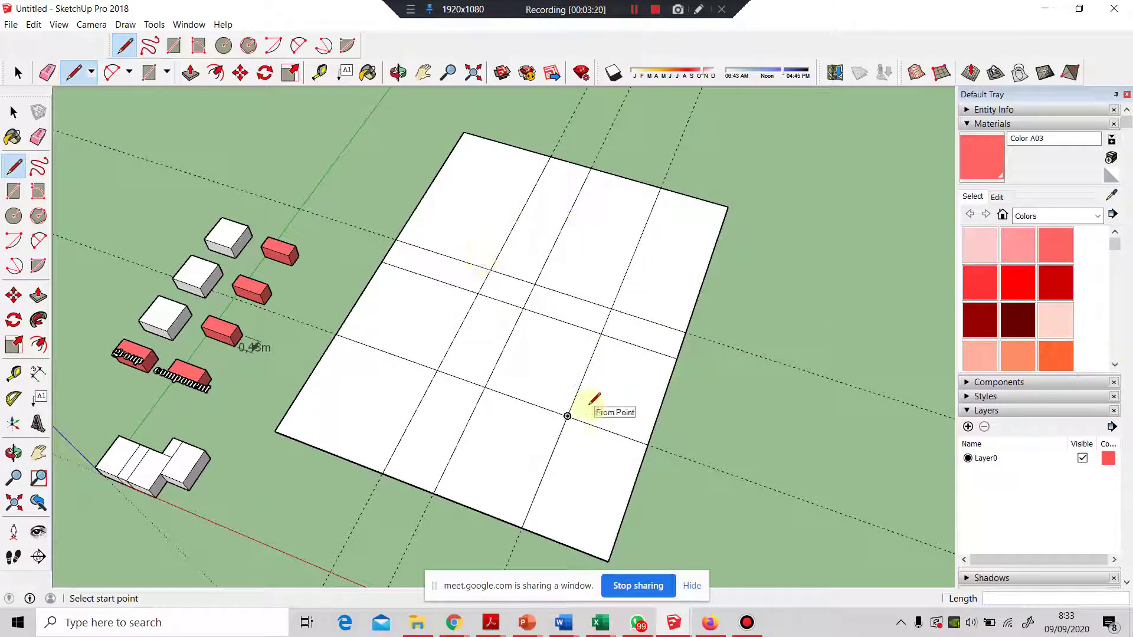
left_click(1098, 216)
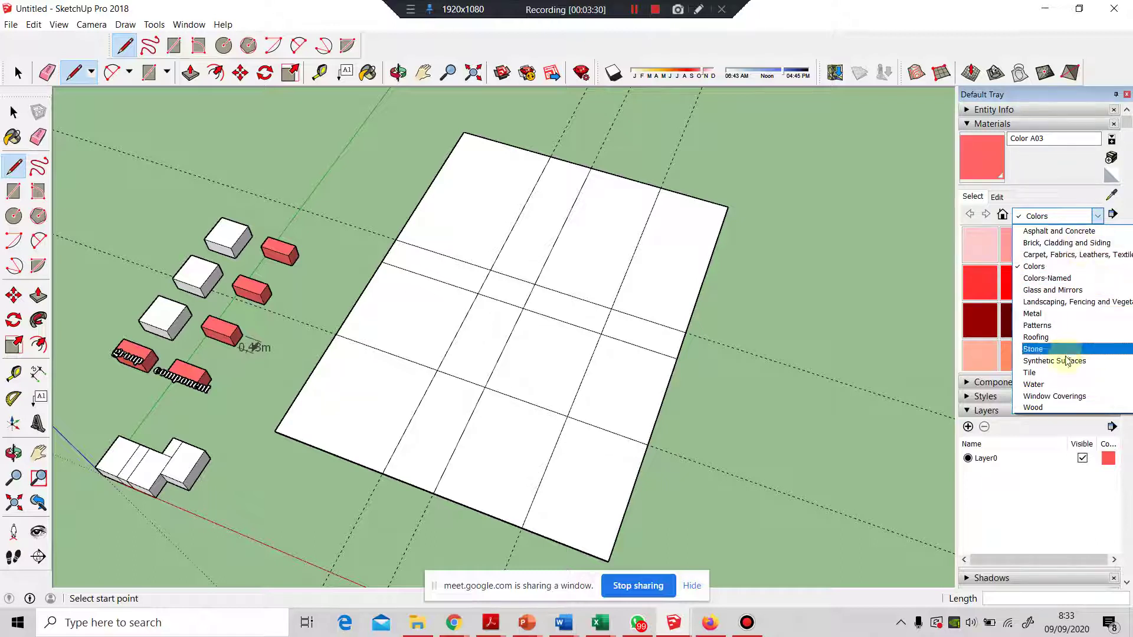
left_click(1077, 372)
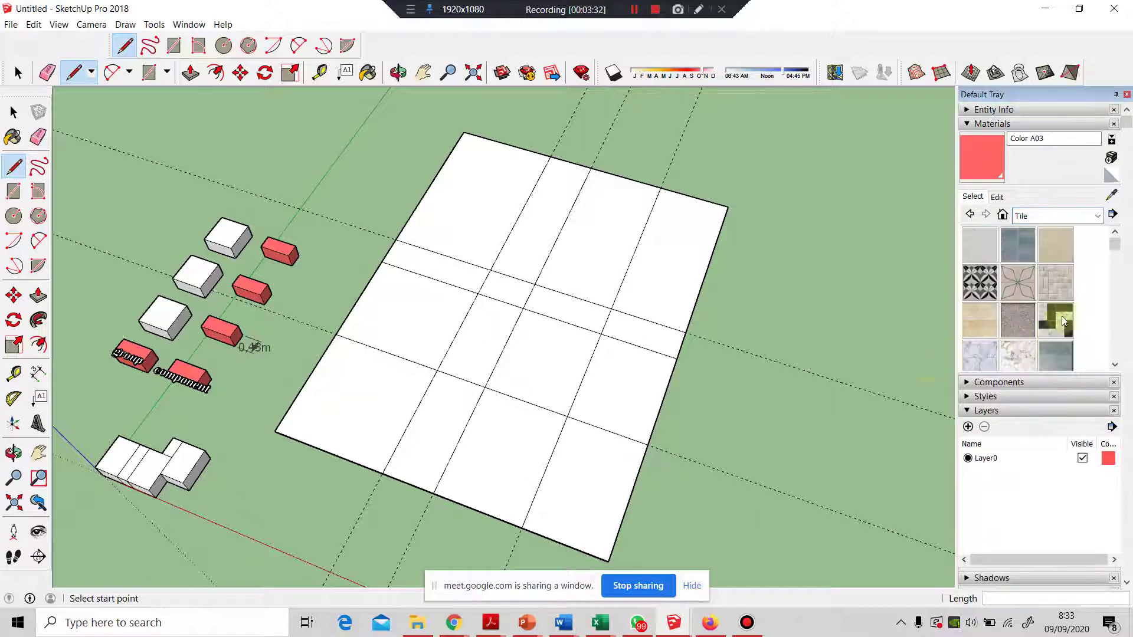
scroll(1065, 314, "down", 6)
scroll(1066, 314, "down", 4)
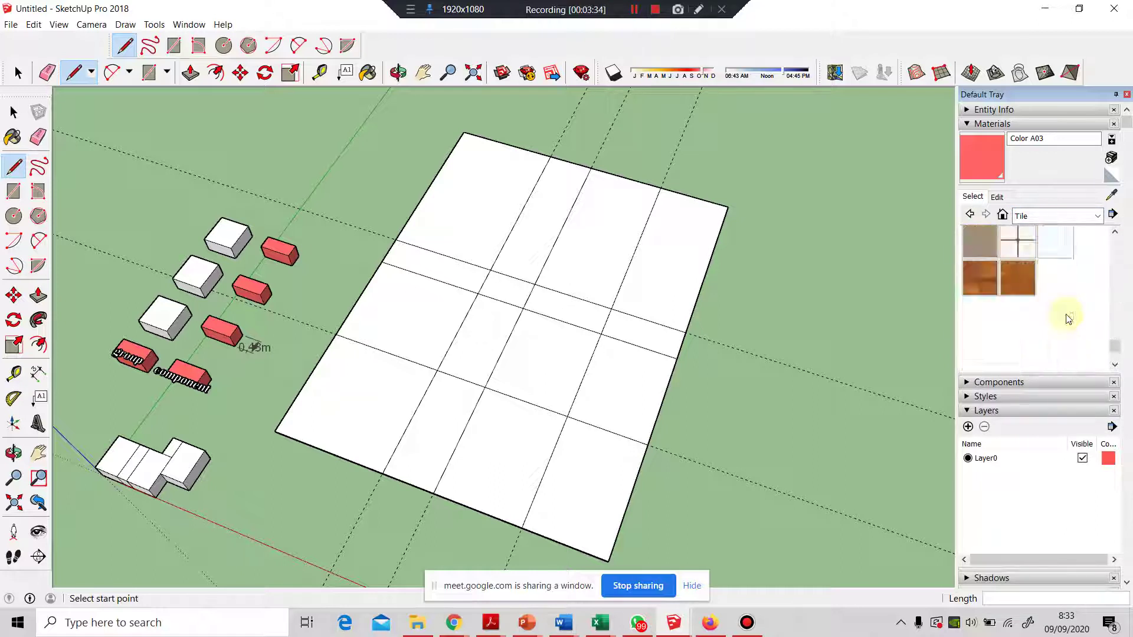
scroll(1071, 289, "up", 5)
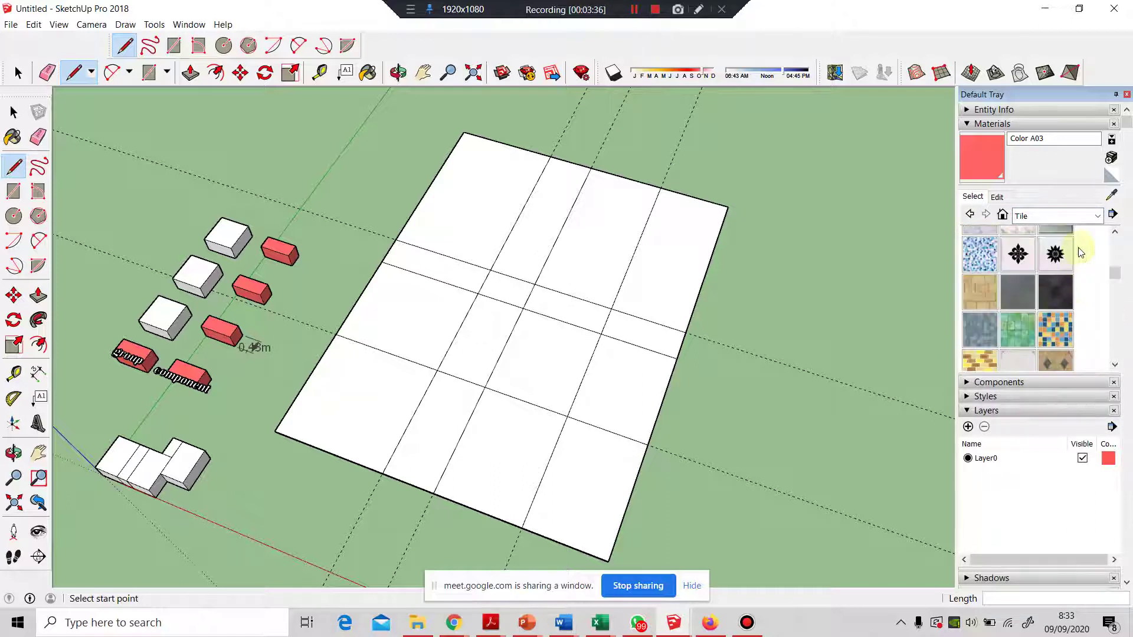
left_click(1088, 216)
left_click(1084, 244)
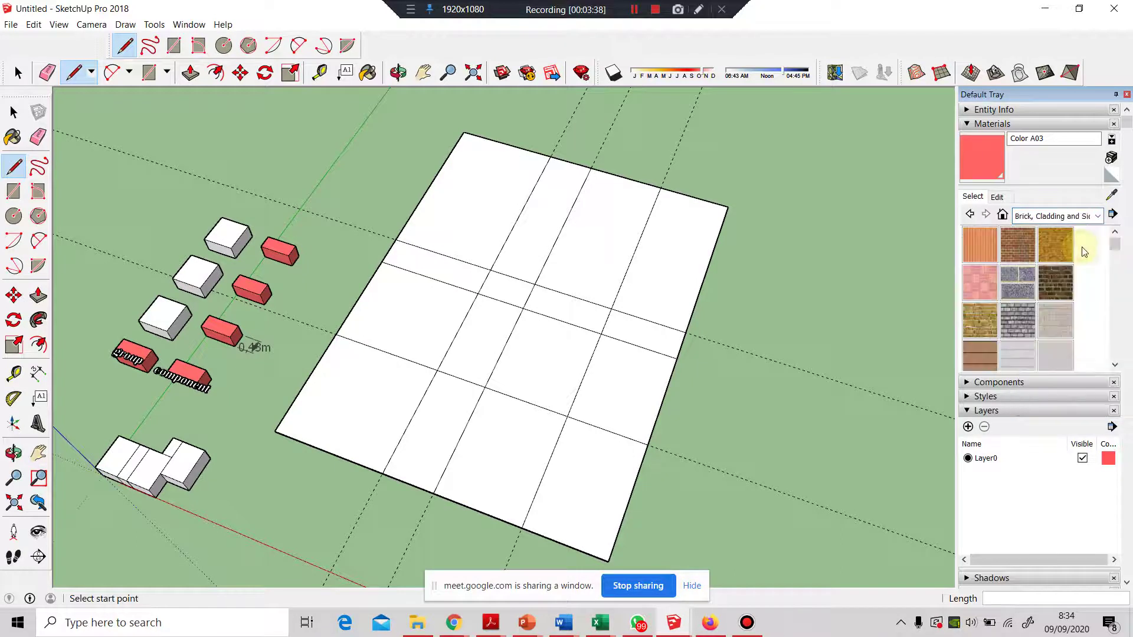
scroll(1084, 290, "down", 3)
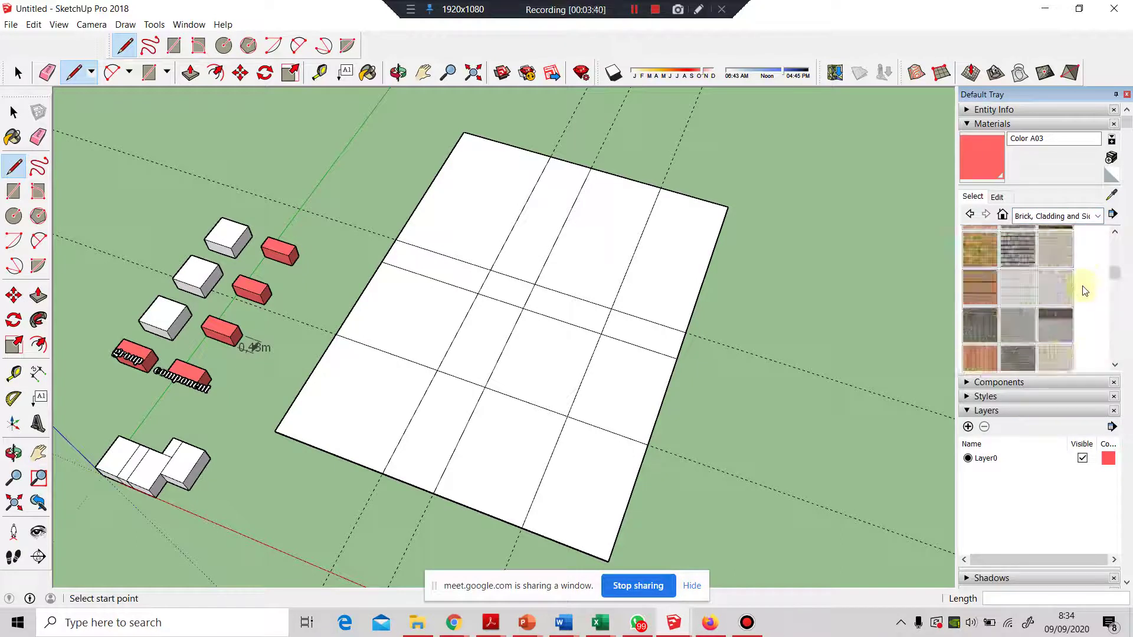
- Paint the slab's two far corner panels and the near corner panel away from the boxes with Concrete Form 4x8 from Asphalt and Concrete
left_click(1098, 216)
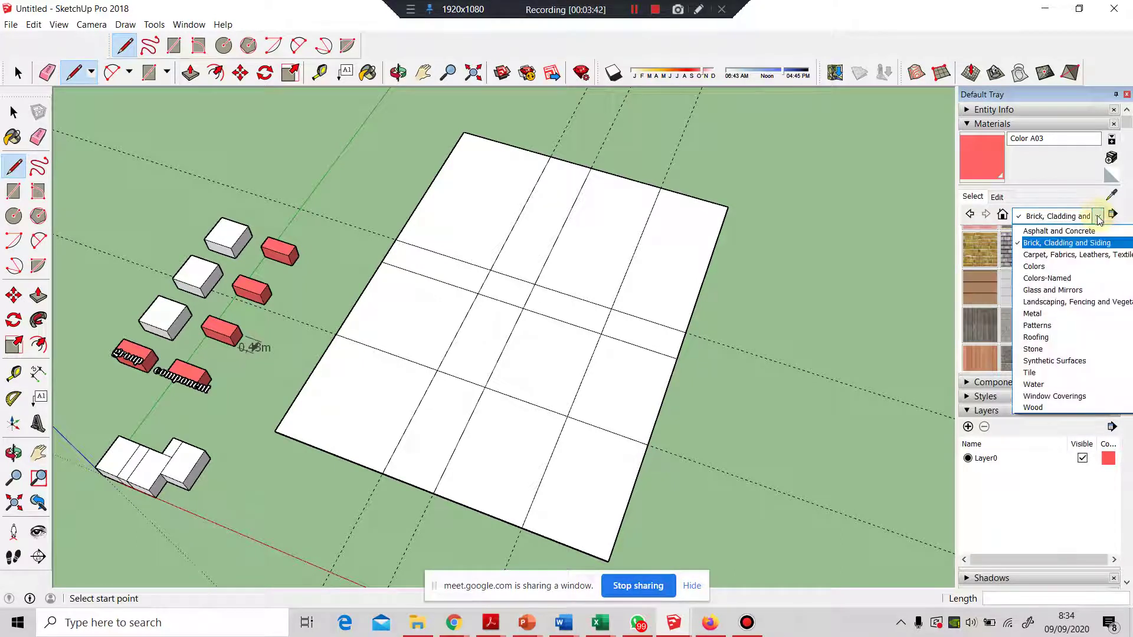
left_click(1092, 224)
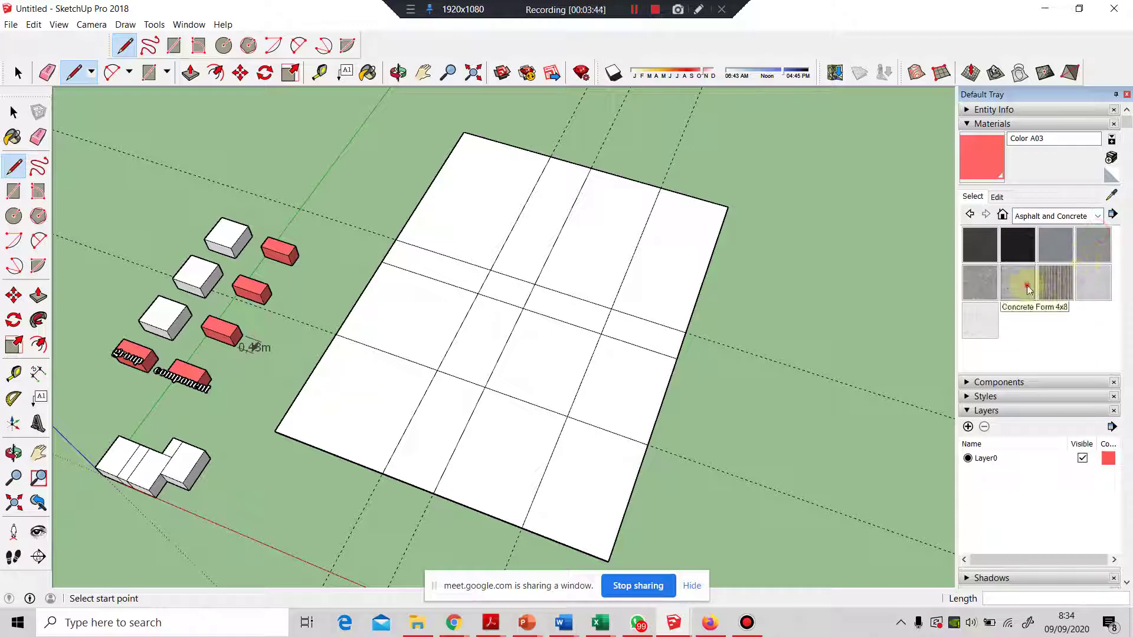
left_click(1054, 292)
left_click(462, 275)
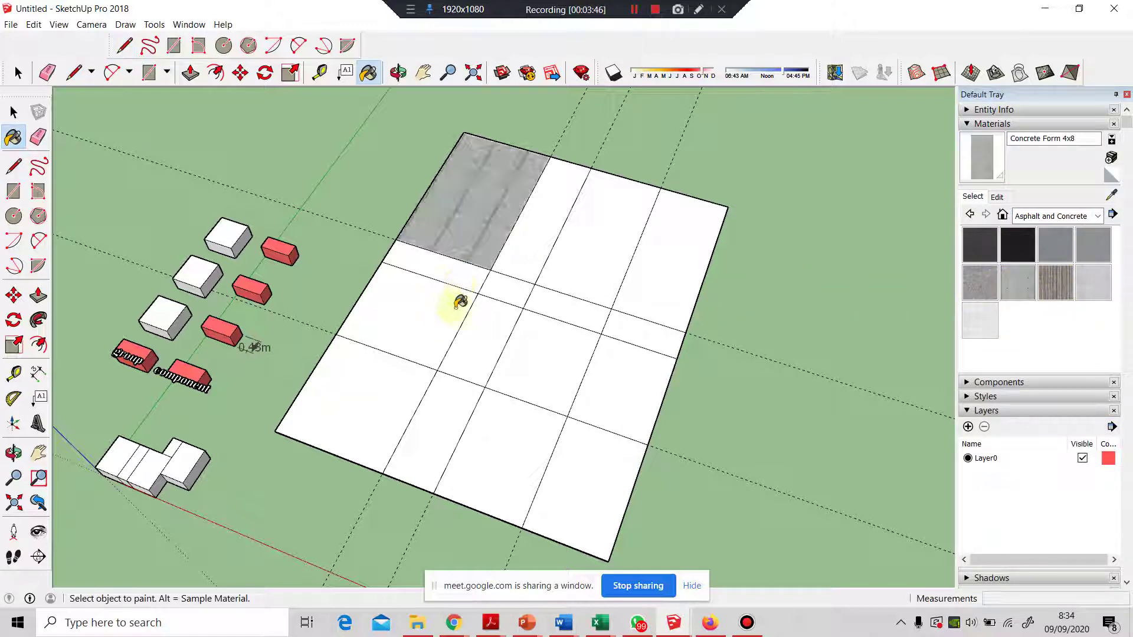
left_click(607, 473)
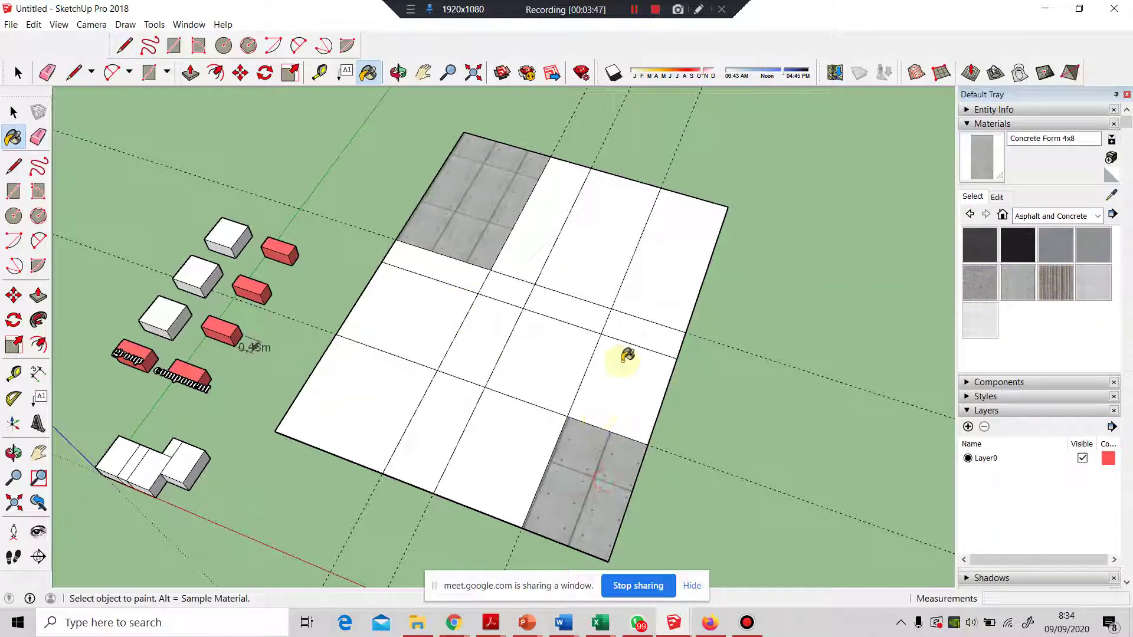
left_click(697, 254)
- Paint all four sections of the narrow lengthwise strip with Concrete Scored Jointless
left_click(989, 255)
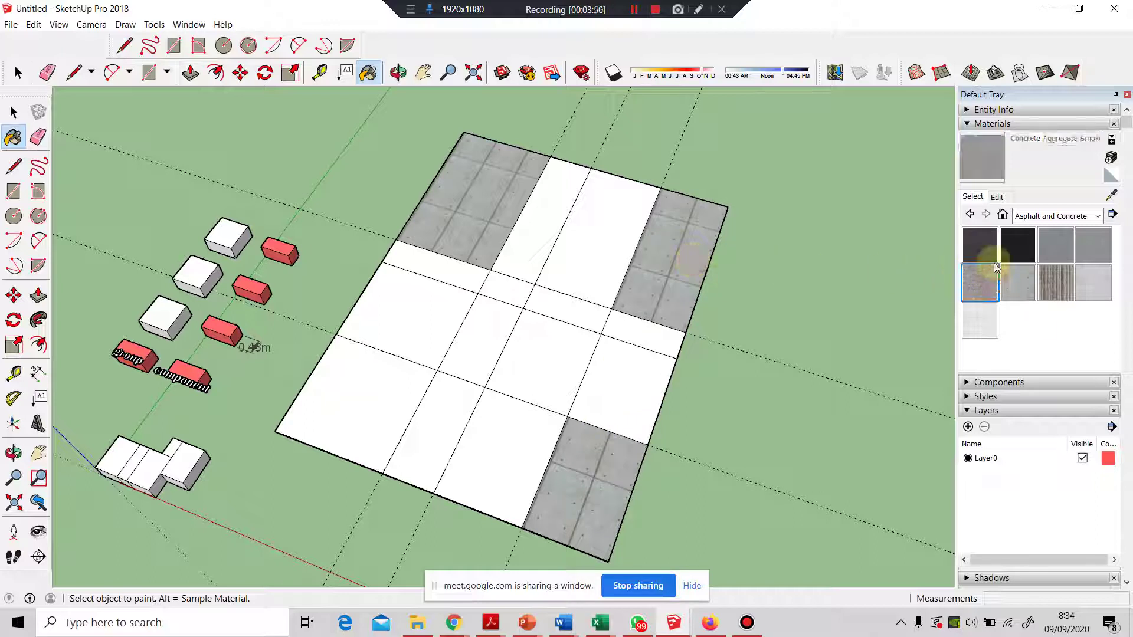
left_click(1053, 283)
left_click(543, 248)
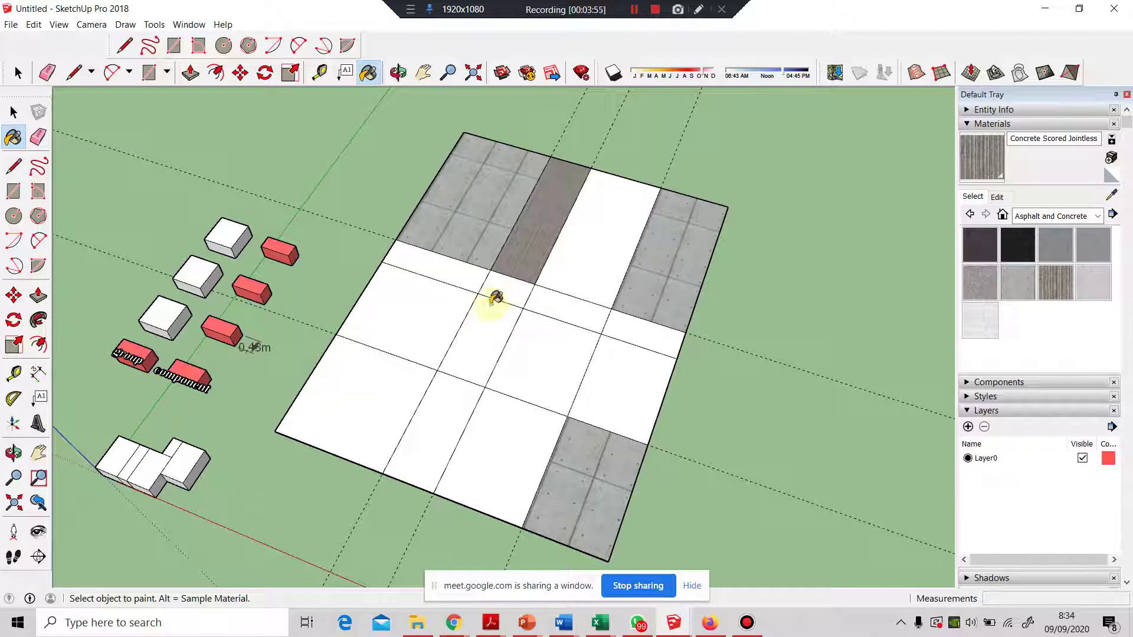
left_click(515, 285)
left_click(486, 319)
left_click(458, 394)
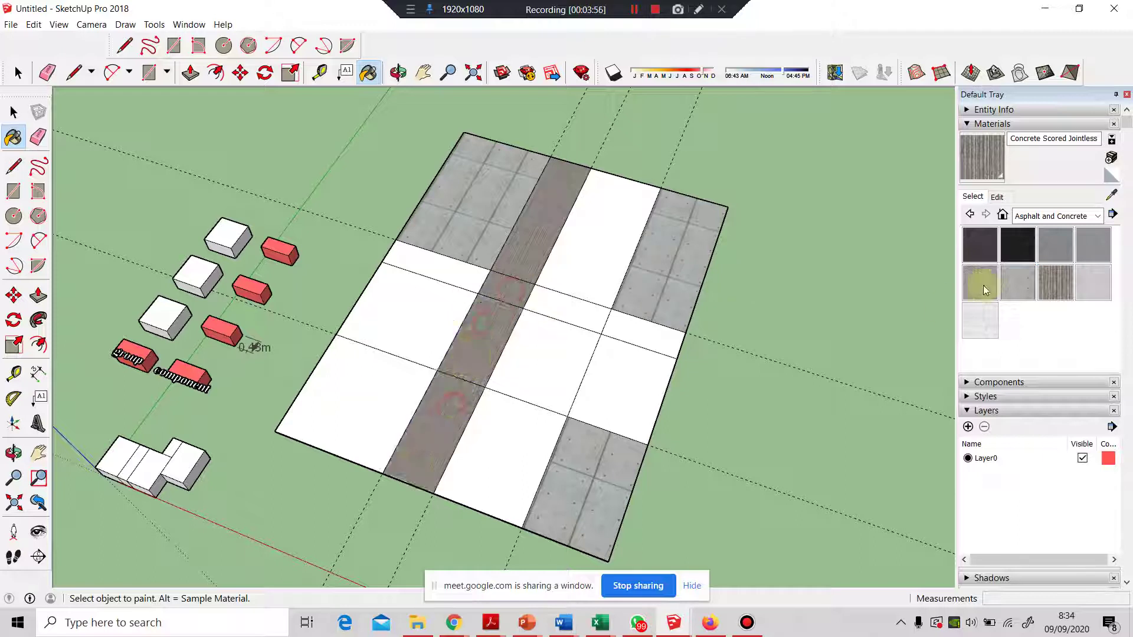
- Paint the remaining sections of the narrow crosswise strip with Concrete Scored Jointless to complete the cross
left_click(984, 280)
left_click(450, 268)
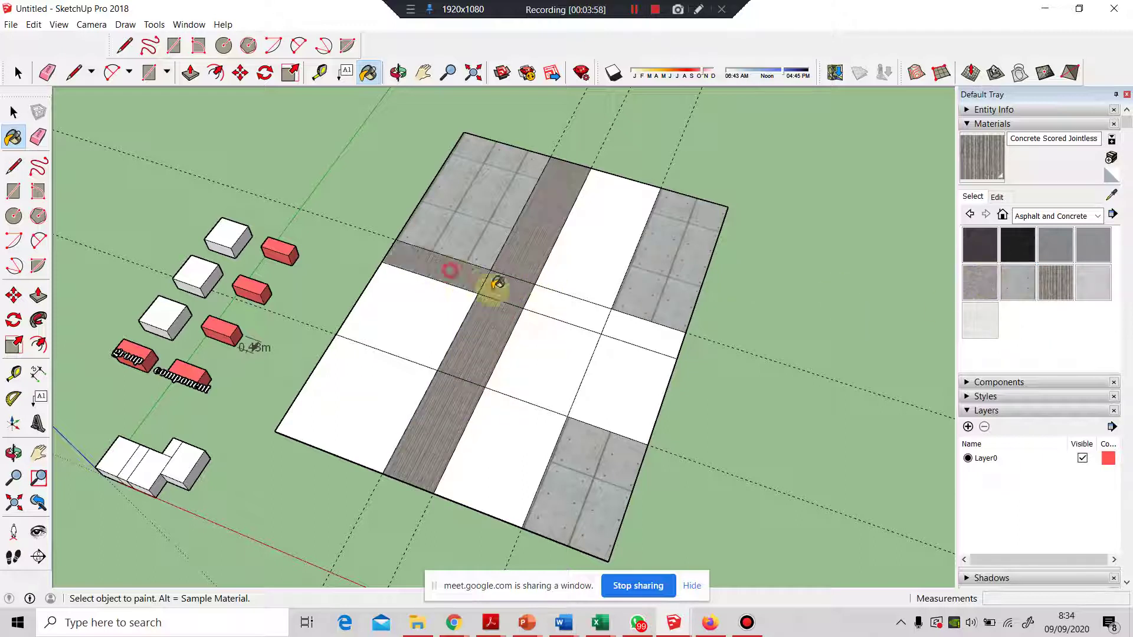
left_click(570, 308)
left_click(655, 335)
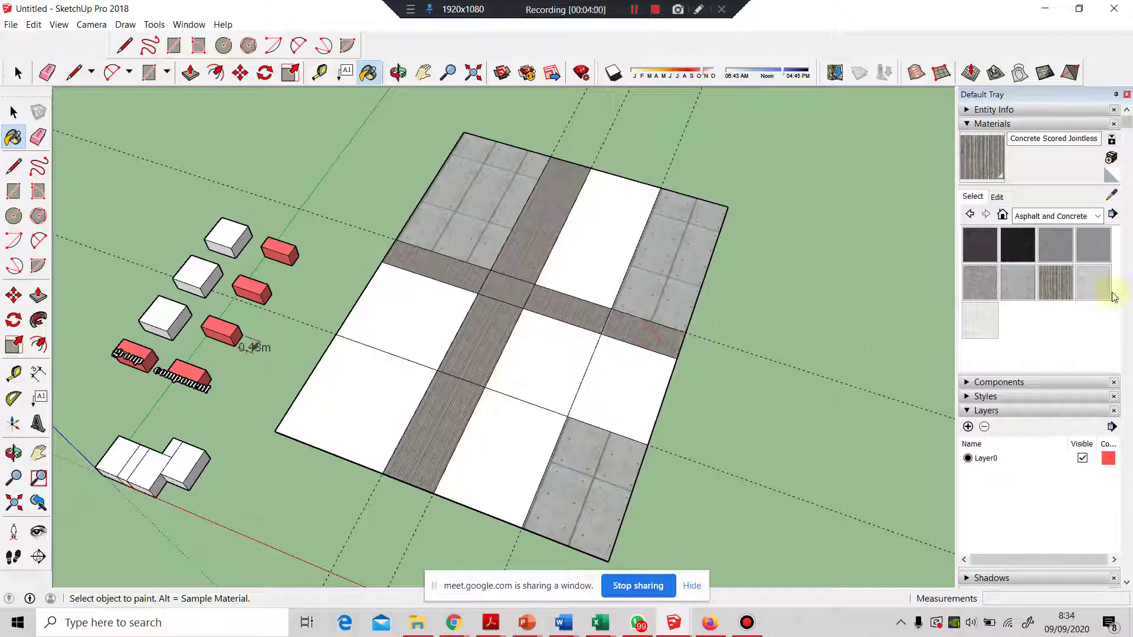
- Paint the six remaining white panels of the slab with Polished Concrete New, then leave the Paint Bucket
left_click(1092, 285)
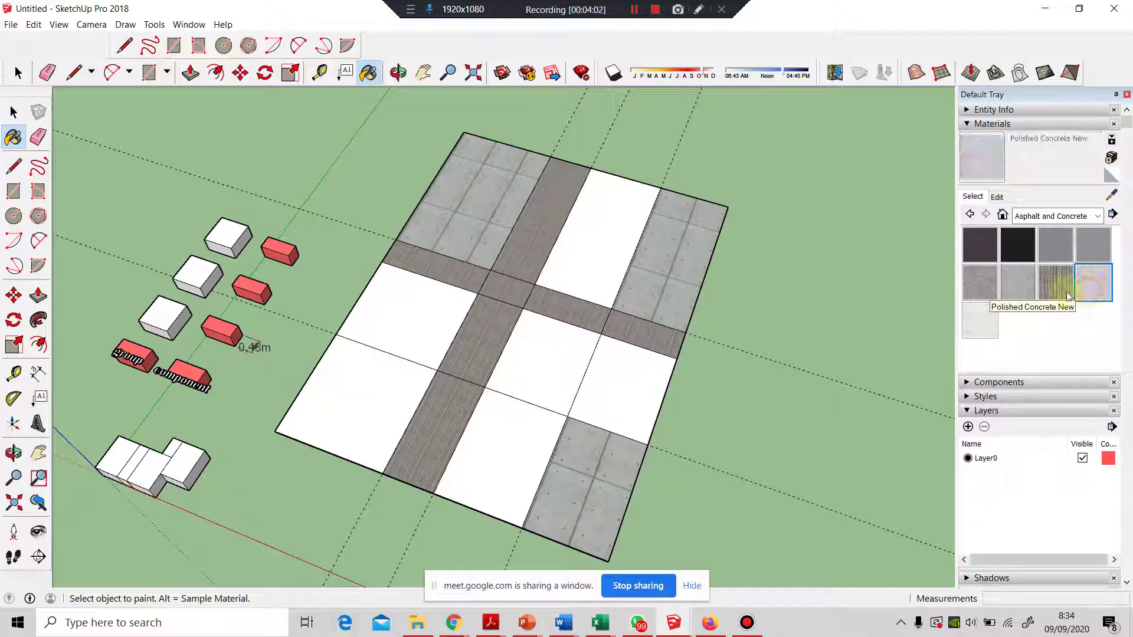
left_click(597, 225)
left_click(634, 351)
left_click(547, 340)
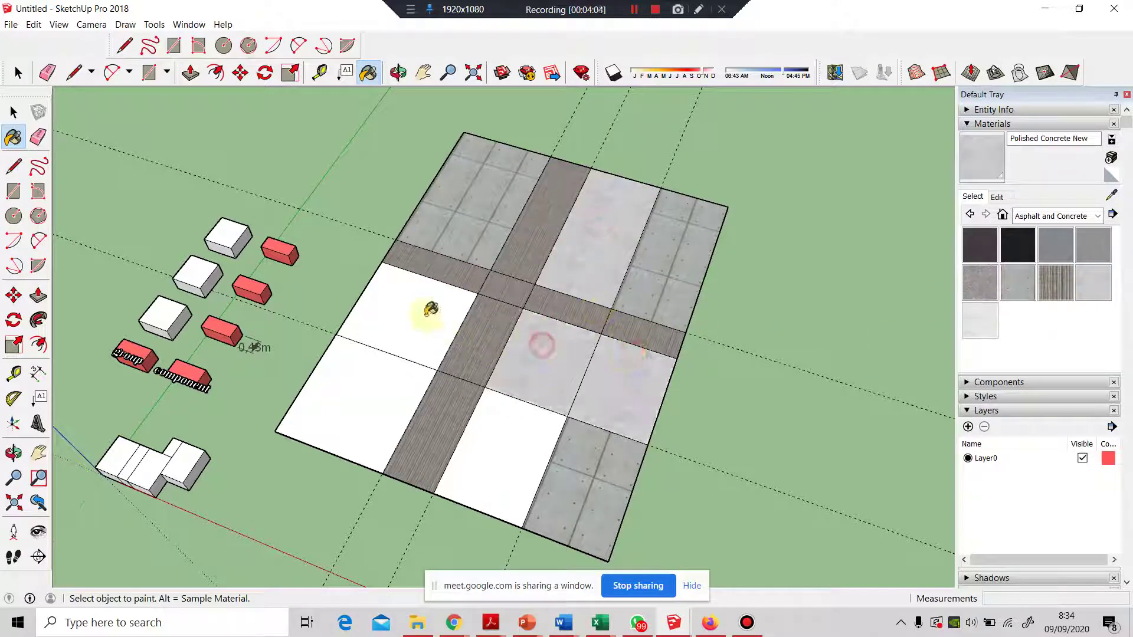
left_click(430, 309)
left_click(490, 437)
left_click(389, 414)
middle_click_drag(590, 405, 462, 435)
scroll(473, 503, "up", 3)
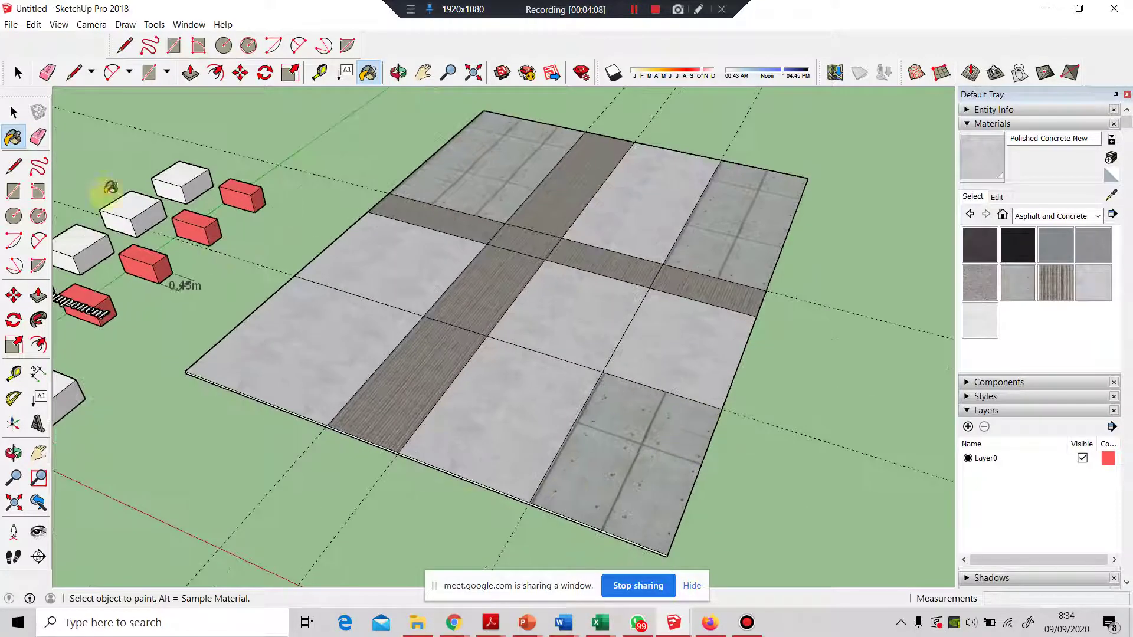
left_click(14, 112)
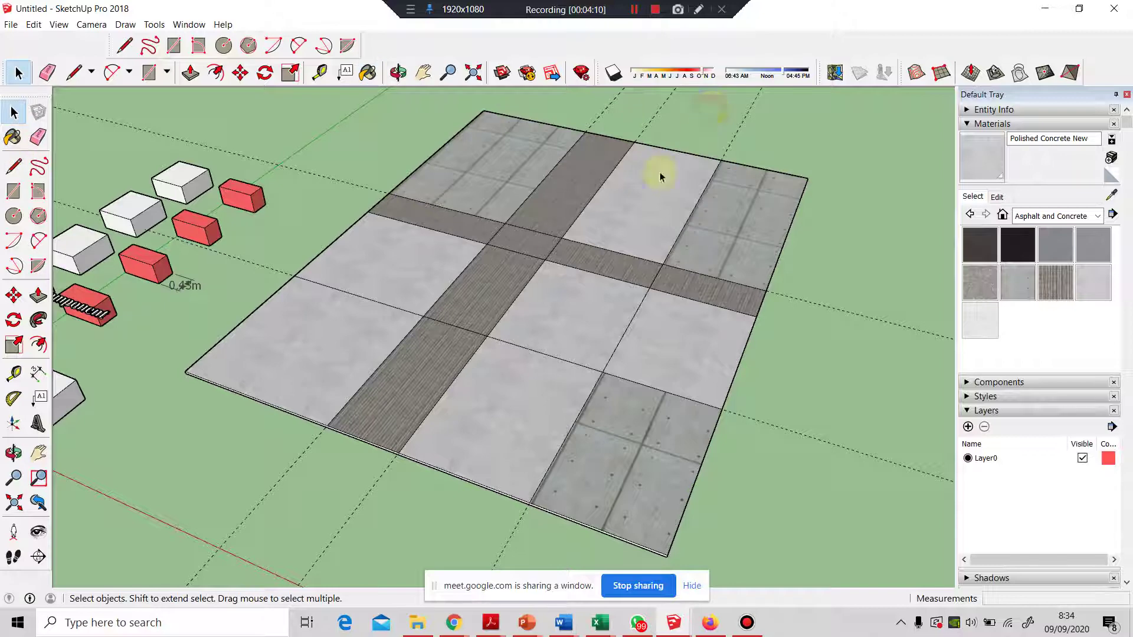
scroll(562, 292, "down", 2)
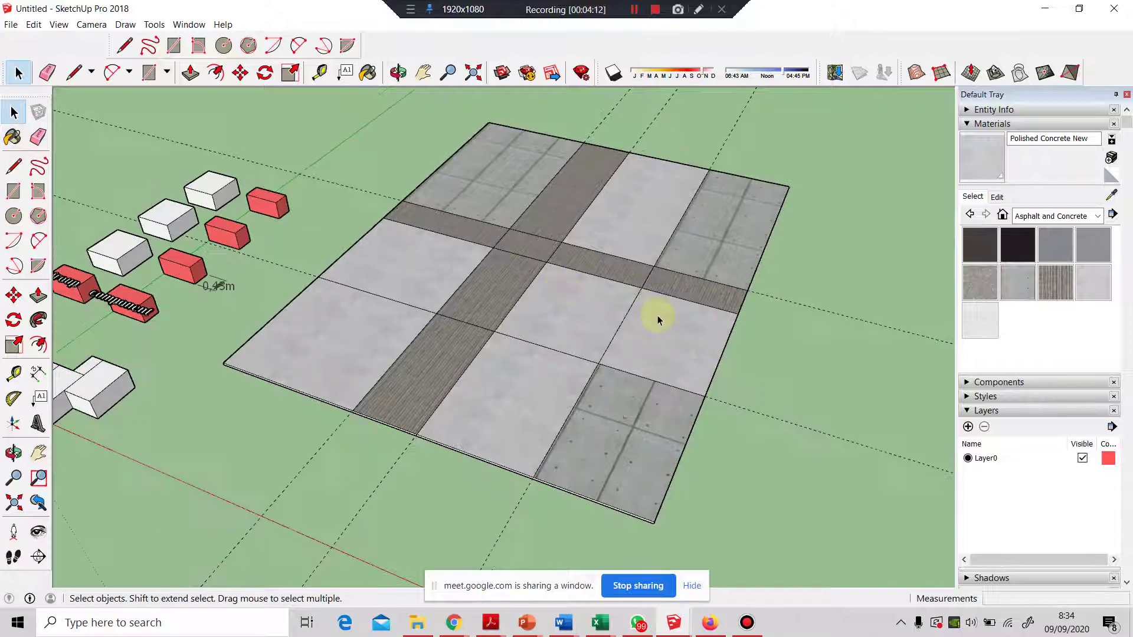
- Repaint the slab's near corner panel with Polished Concrete New from Asphalt and Concrete
middle_click_drag(661, 316, 600, 317)
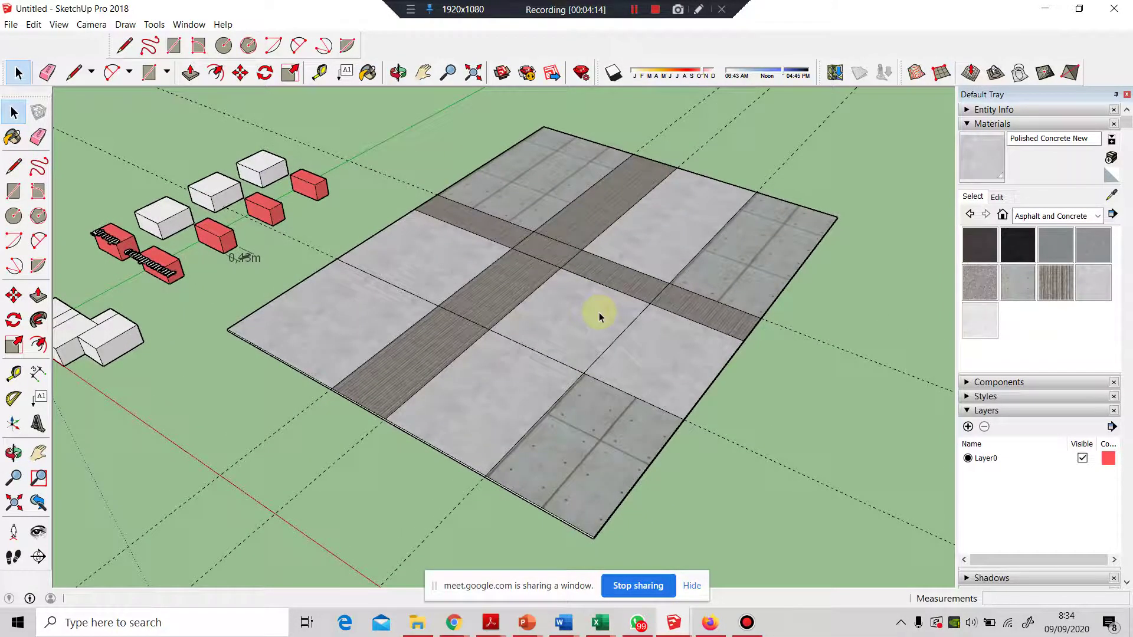
left_click(1093, 284)
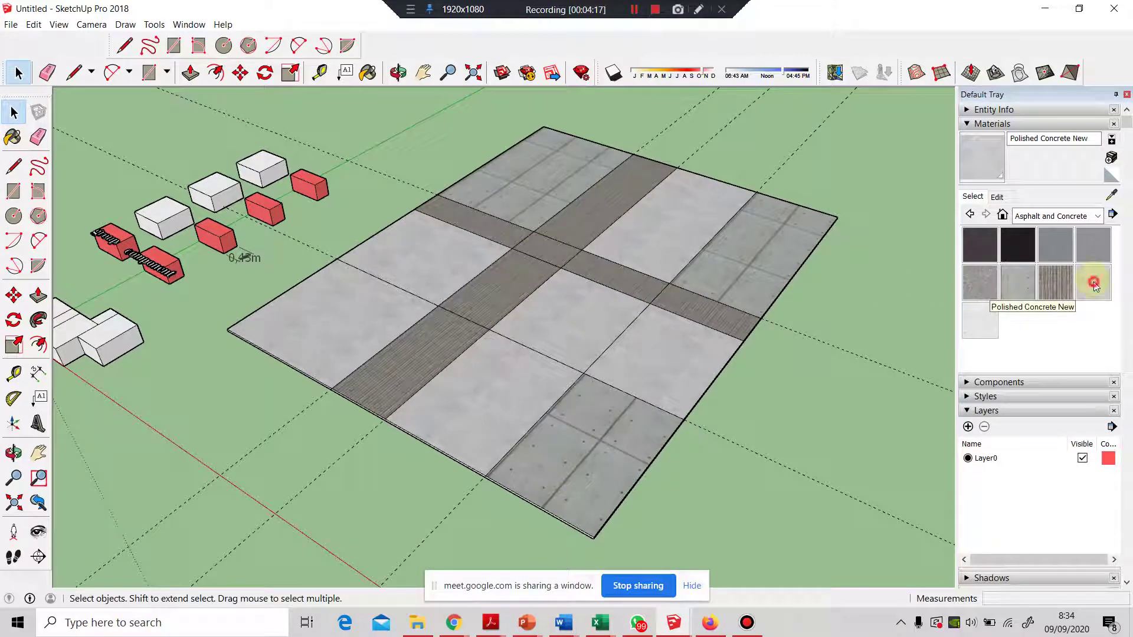
left_click(596, 398)
middle_click_drag(646, 295, 721, 285)
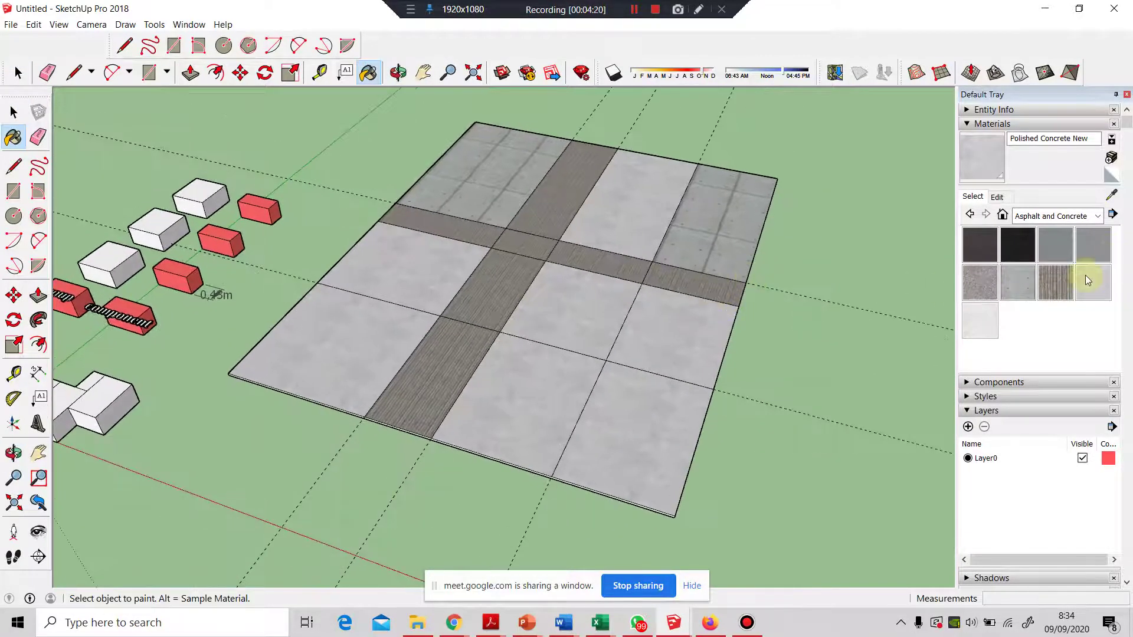
- Repaint the far panel between the lengthwise strip and the corner panel with Concrete Form 4x8, then leave the Paint Bucket
left_click(1018, 282)
left_click(636, 219)
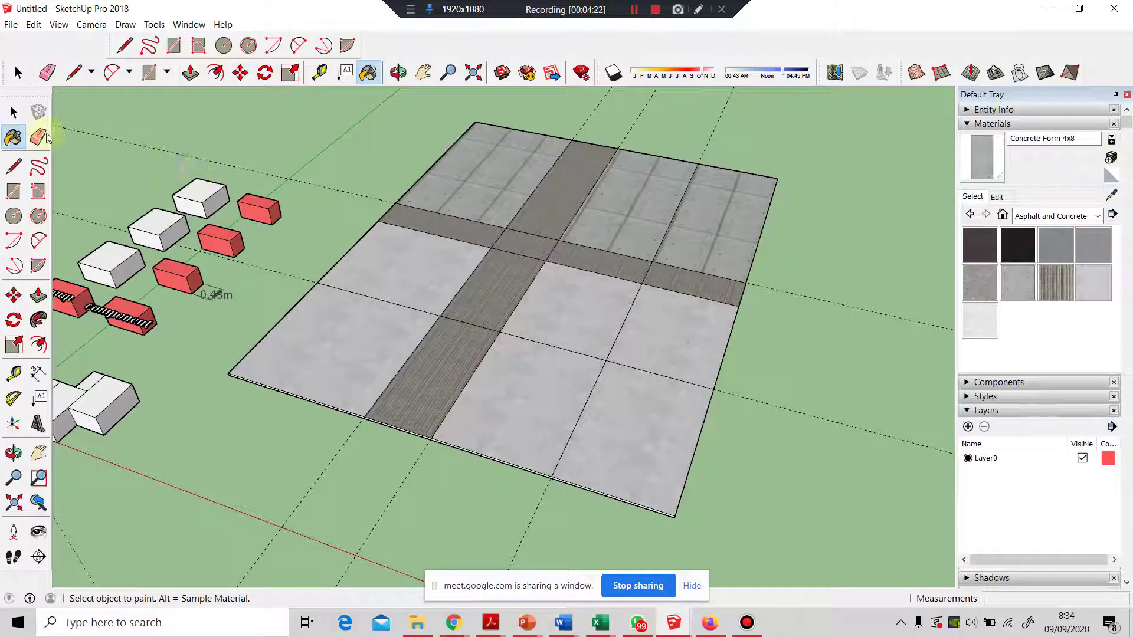
left_click(14, 112)
left_click(341, 137)
- Examine the painted slab and its crossing guides from different angles and distances
middle_click_drag(815, 430, 594, 424)
scroll(498, 335, "down", 2)
scroll(593, 425, "up", 2)
scroll(593, 425, "up", 3)
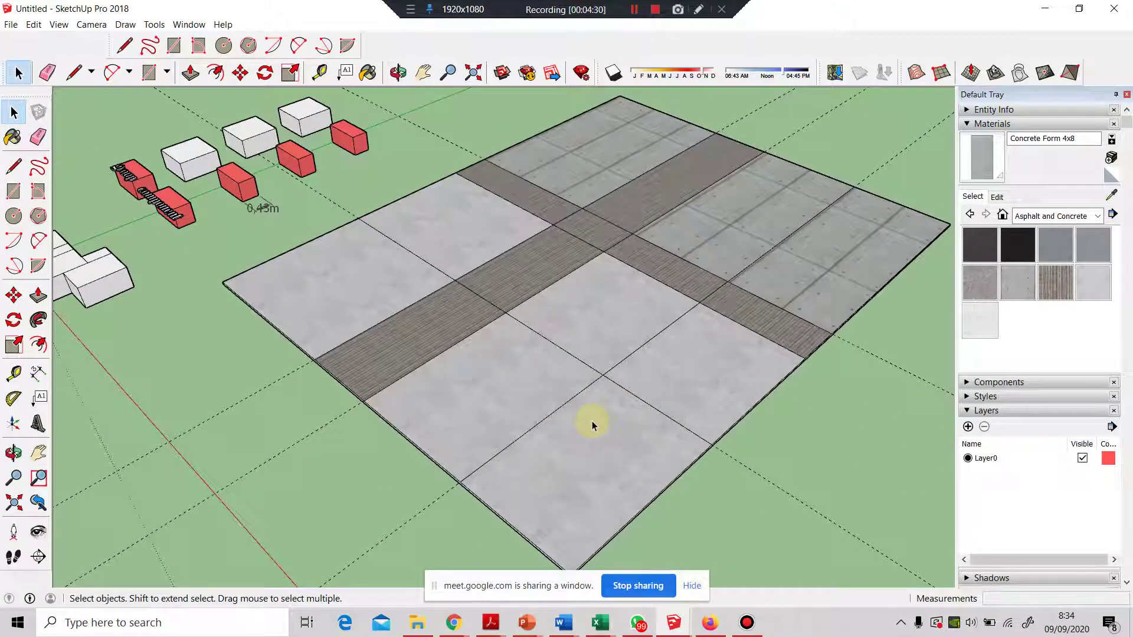
scroll(593, 426, "down", 1)
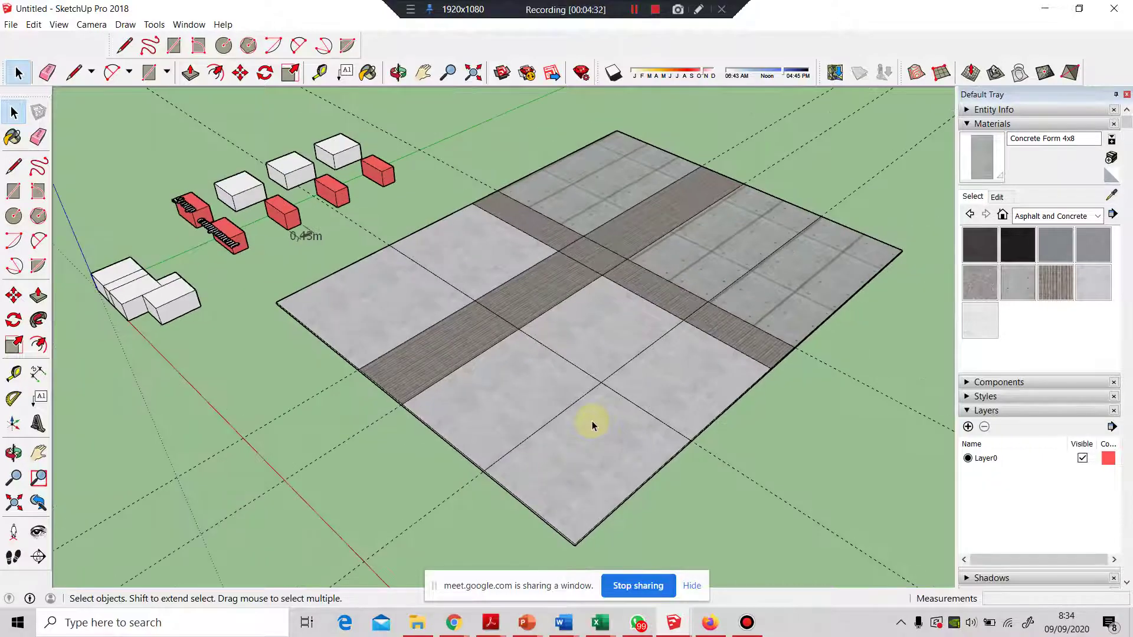
scroll(598, 404, "down", 1)
middle_click_drag(602, 400, 370, 355)
scroll(370, 354, "down", 2)
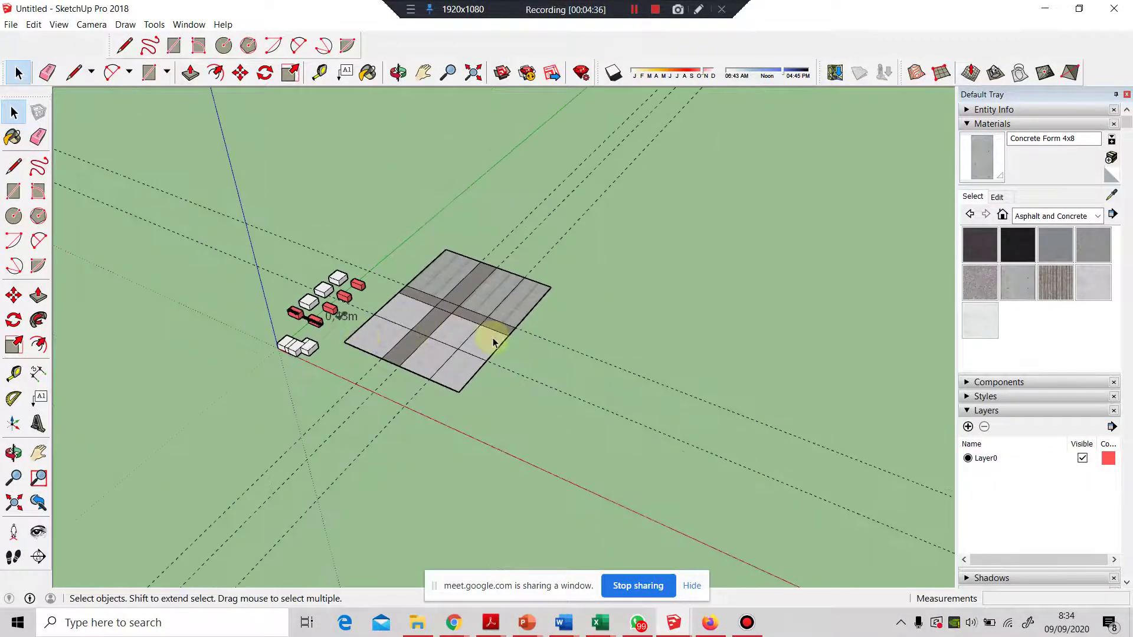
scroll(633, 263, "down", 2)
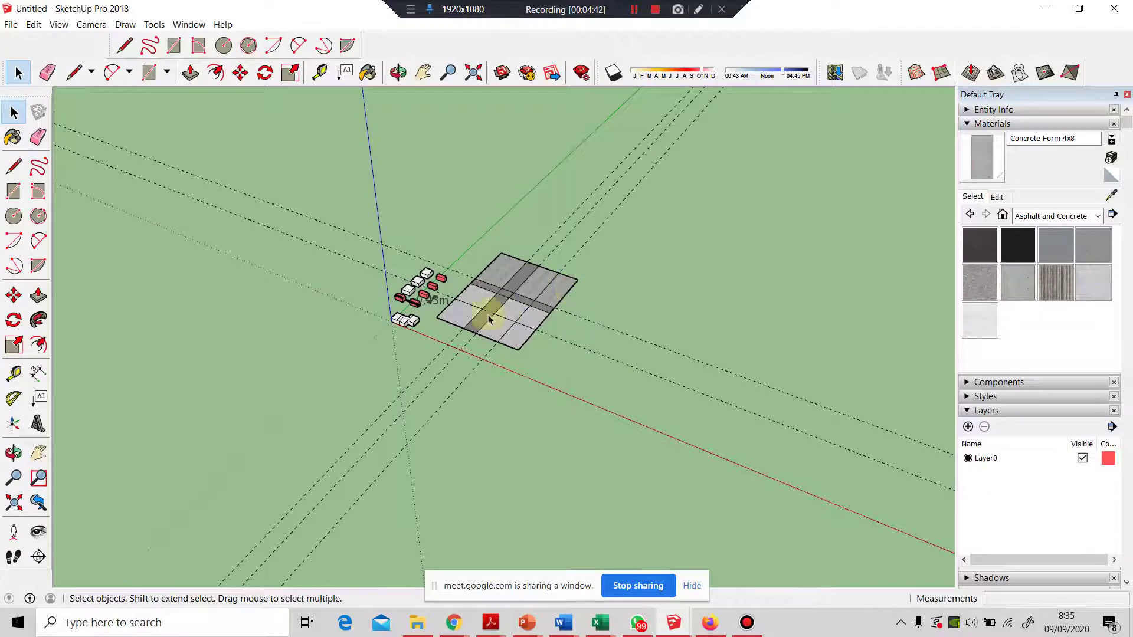
scroll(488, 319, "up", 5)
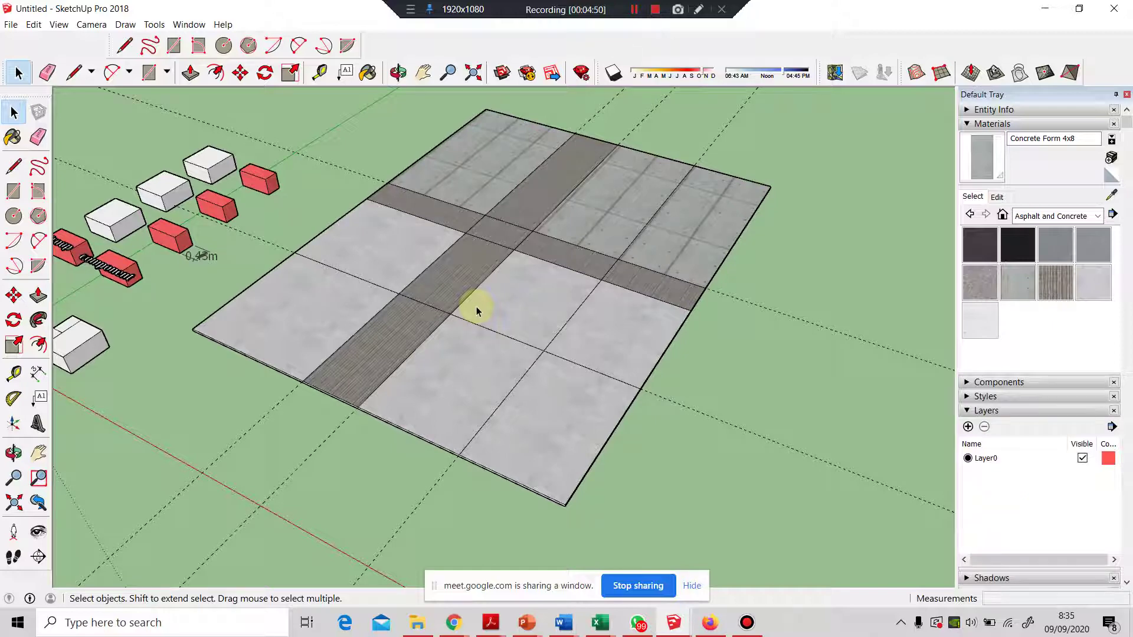
scroll(614, 248, "down", 3)
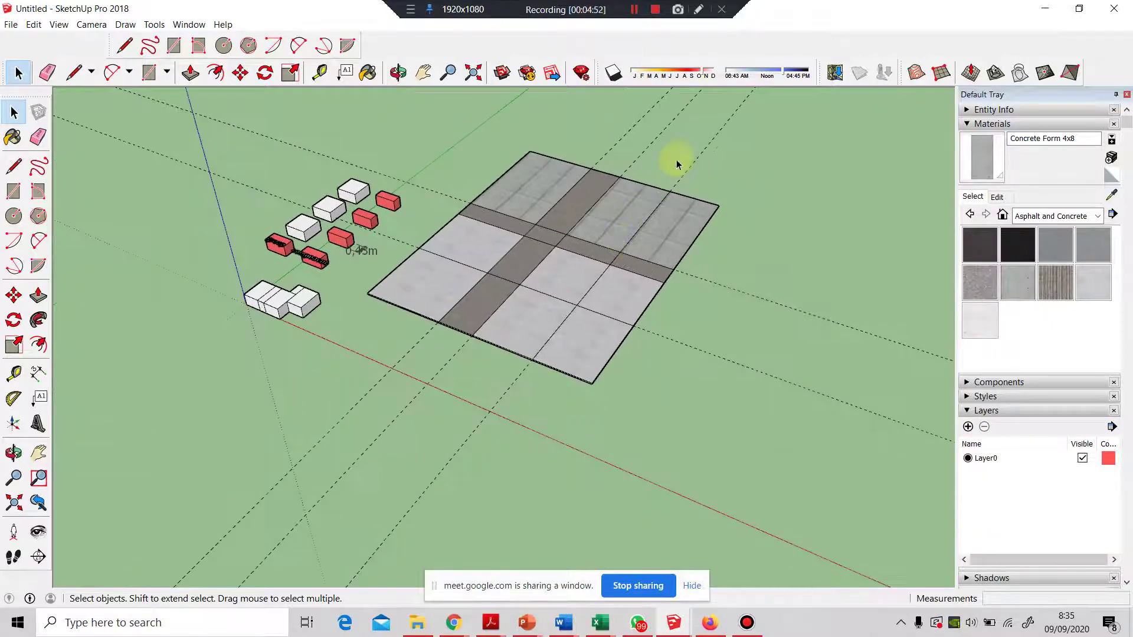
- Erase all the guide lines crossing the slab, then leave the Eraser
left_click(38, 137)
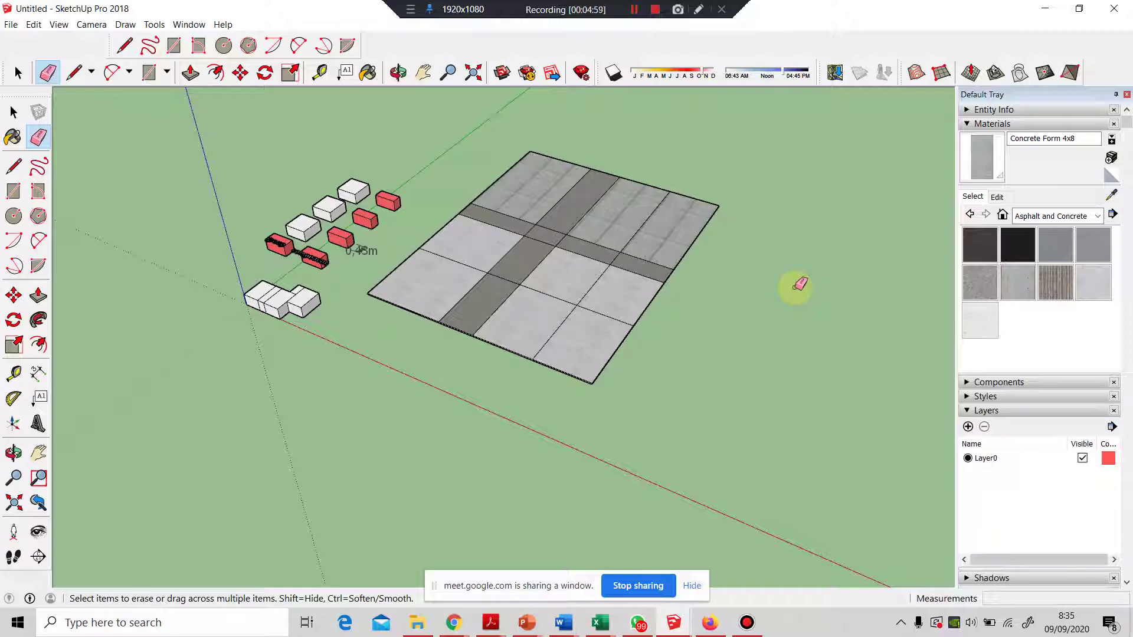
scroll(517, 158, "up", 2)
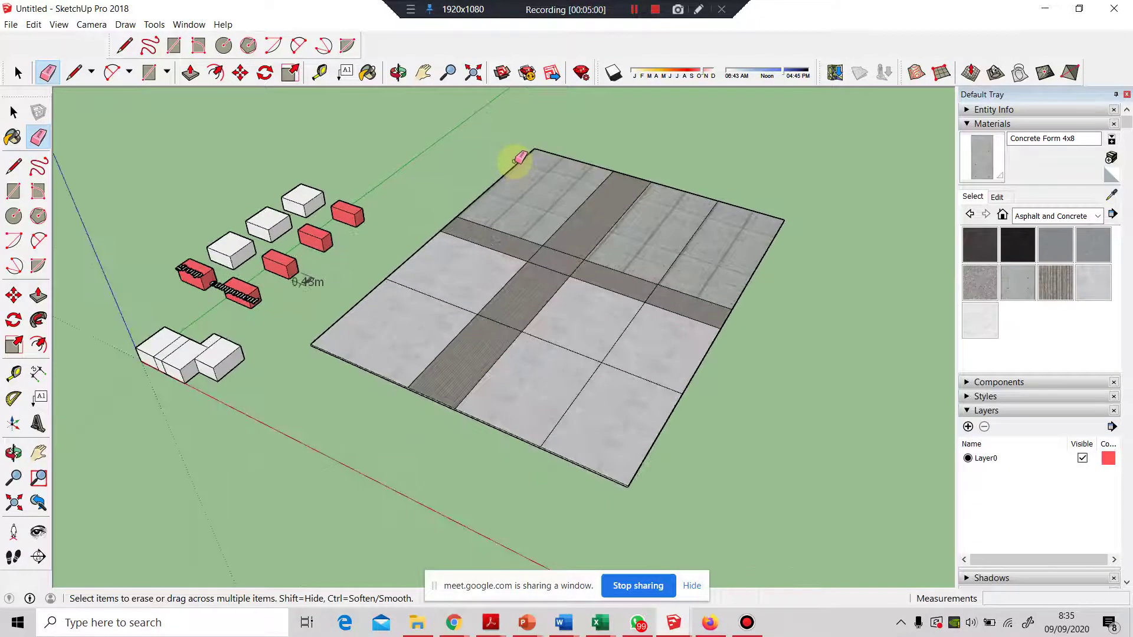
scroll(519, 158, "up", 1)
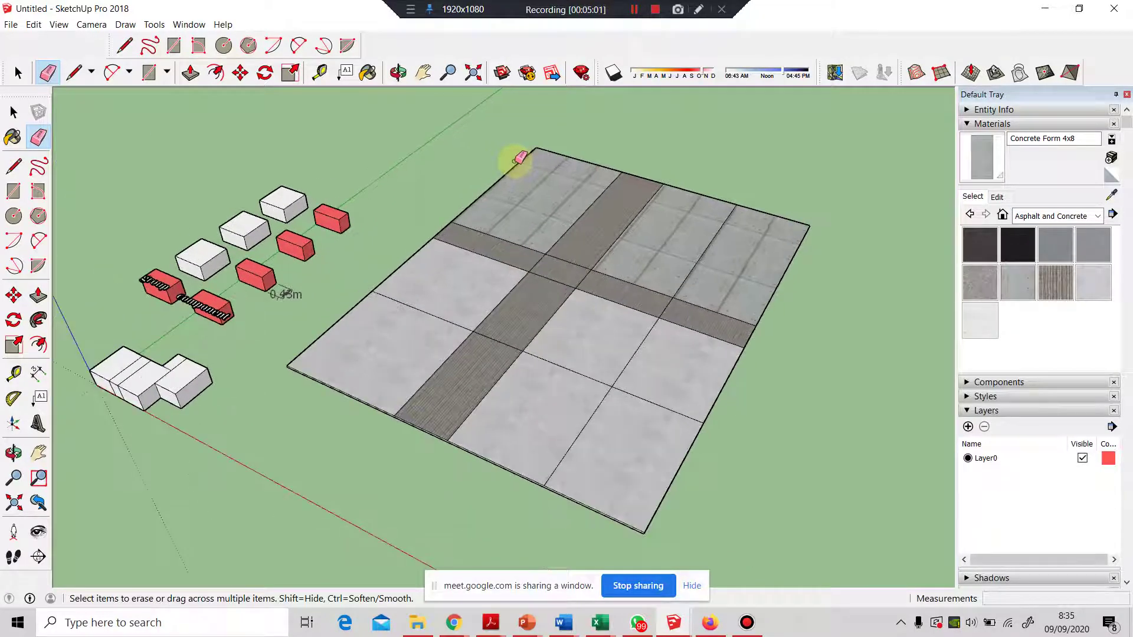
left_click(14, 112)
- Open the red component box that carries the 0,43m dimension for editing
scroll(703, 351, "down", 1)
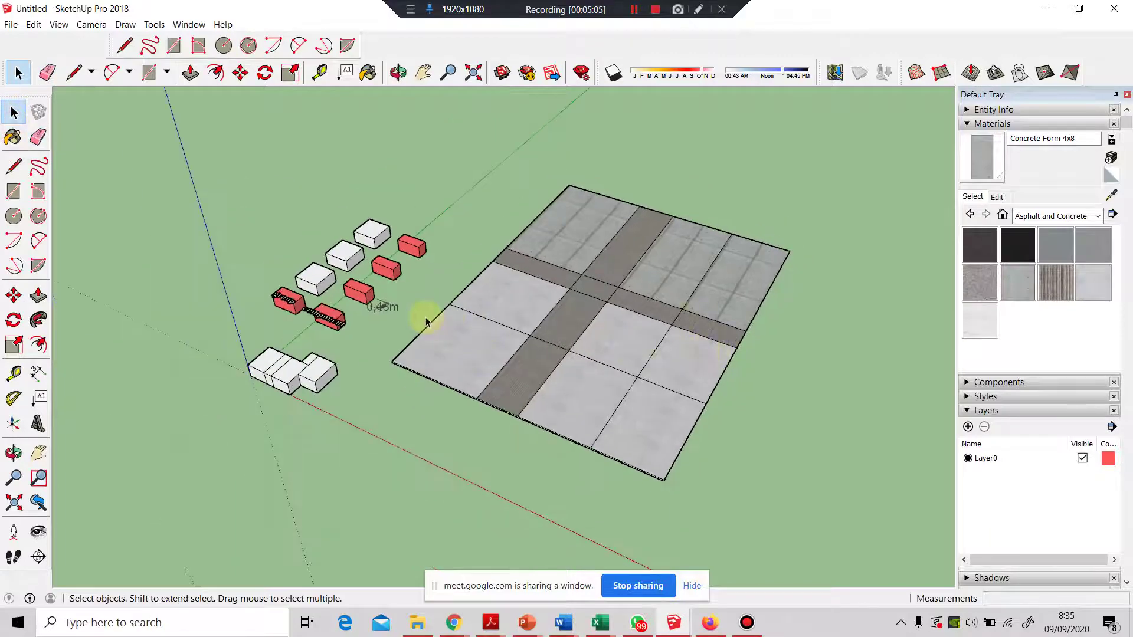
scroll(329, 295, "up", 3)
scroll(340, 305, "up", 1)
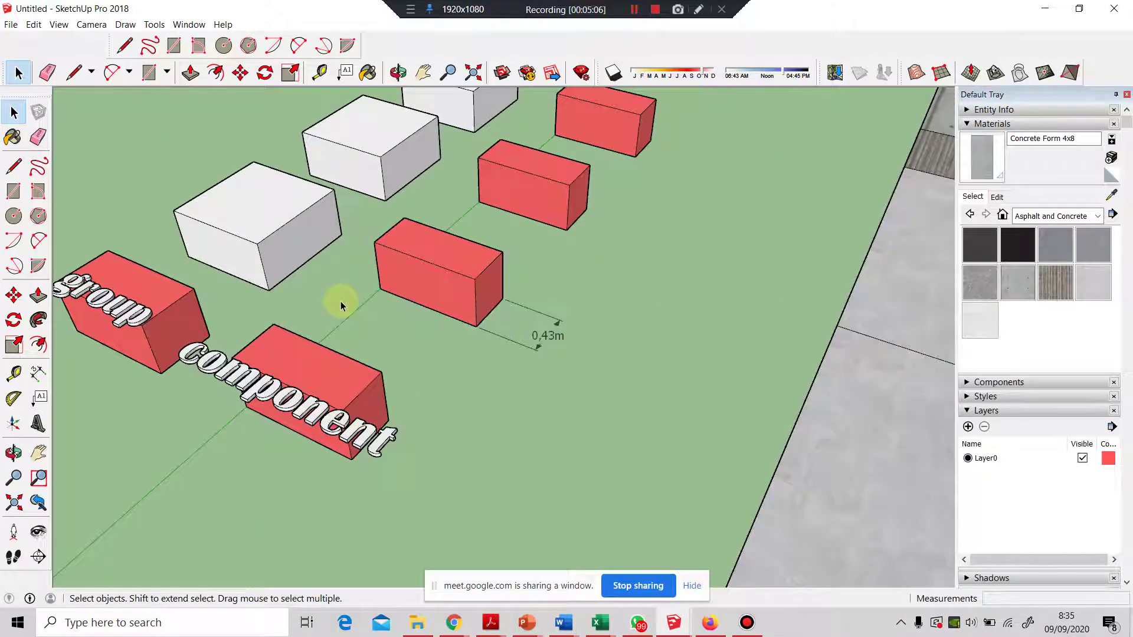
scroll(341, 305, "up", 2)
middle_click_drag(518, 248, 495, 230)
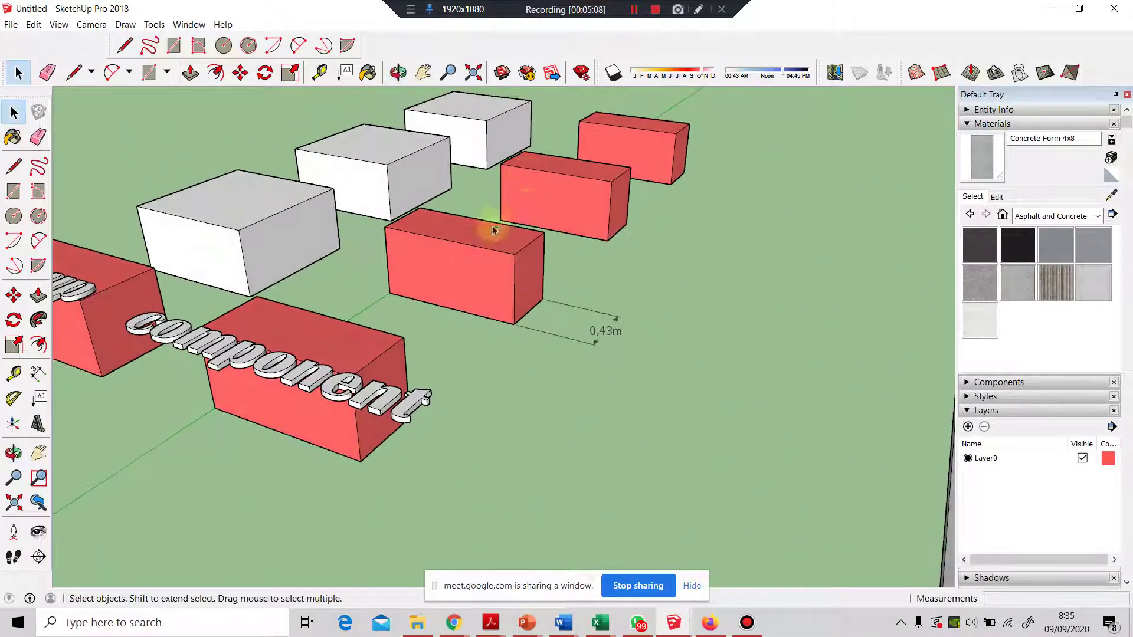
double_click(470, 262)
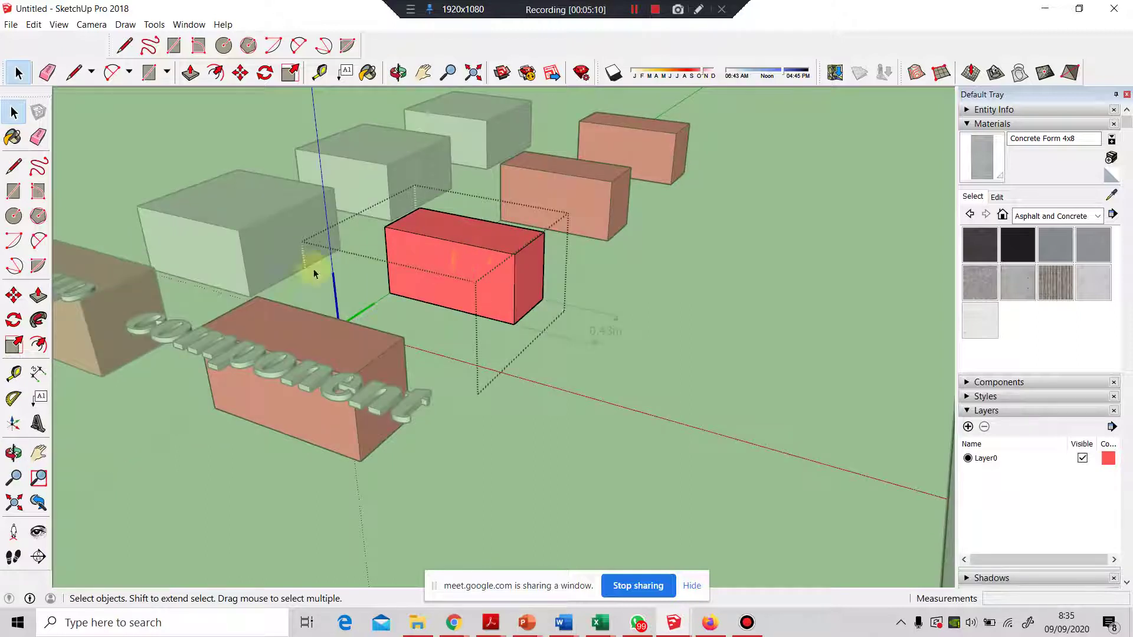
- Place a vertical guide through the middle of the red box's front face and a horizontal guide at half its height
left_click(14, 373)
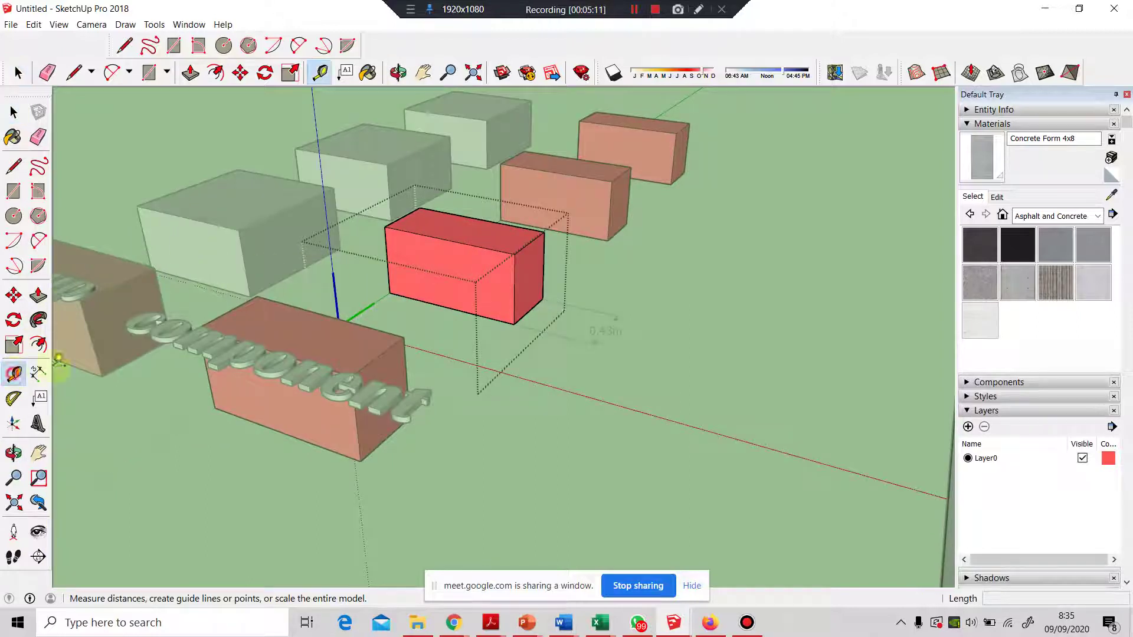
left_click(386, 245)
left_click(452, 236)
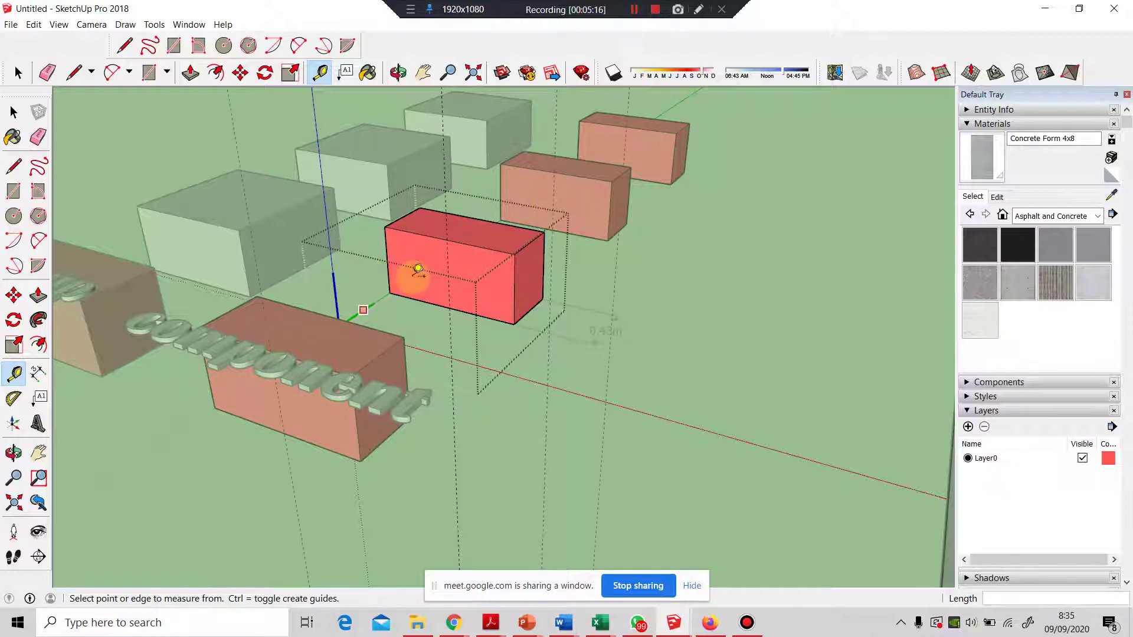
scroll(456, 255, "up", 3)
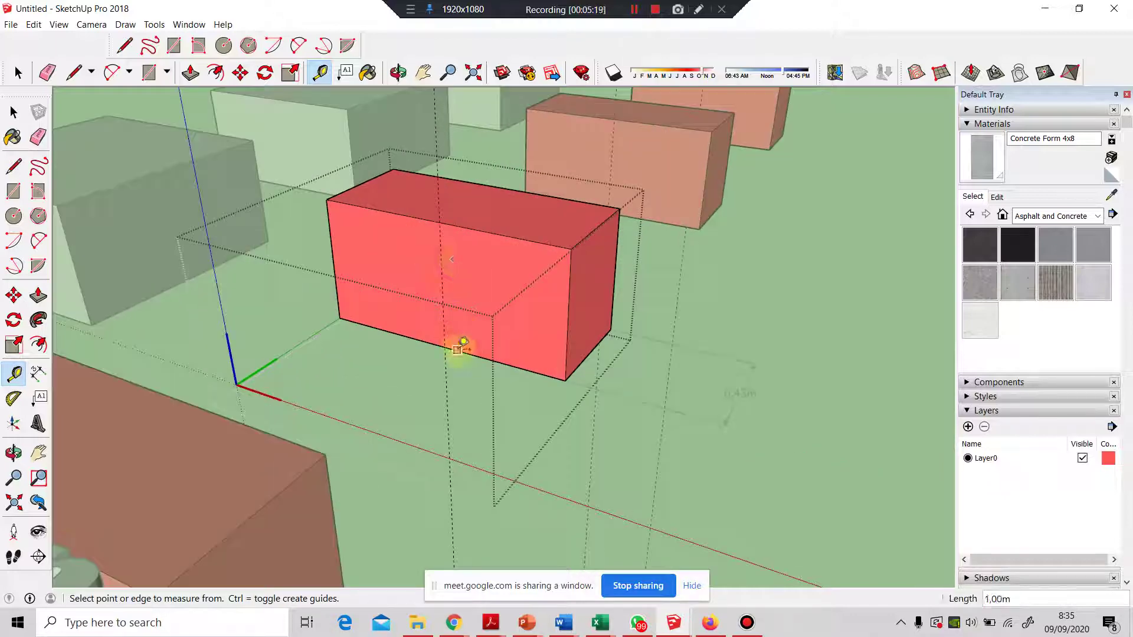
left_click(457, 351)
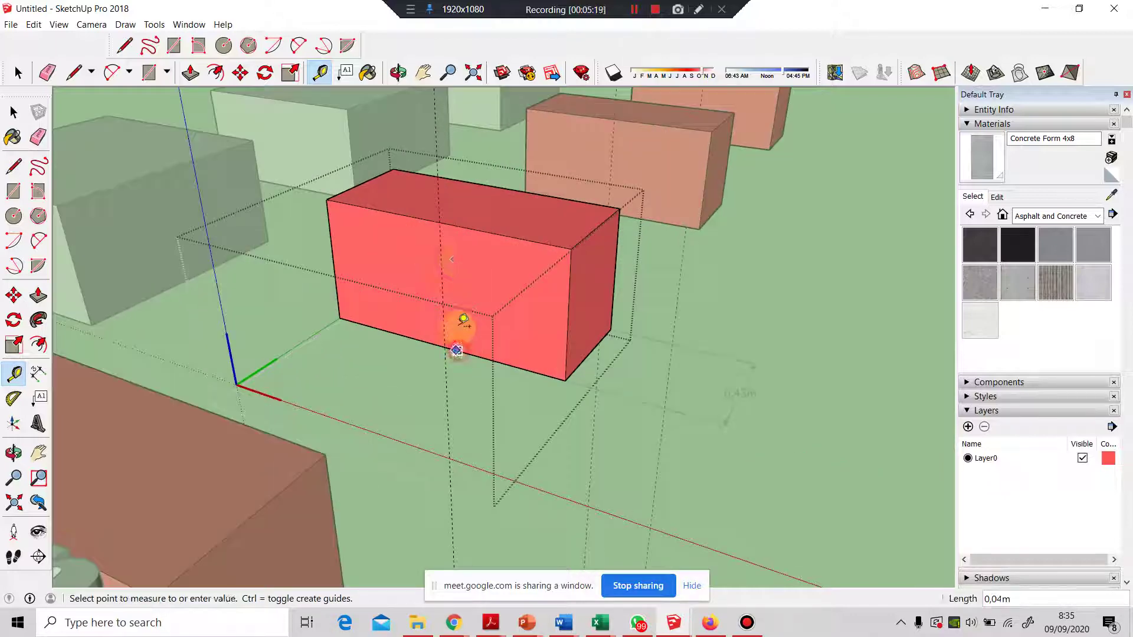
left_click(569, 318)
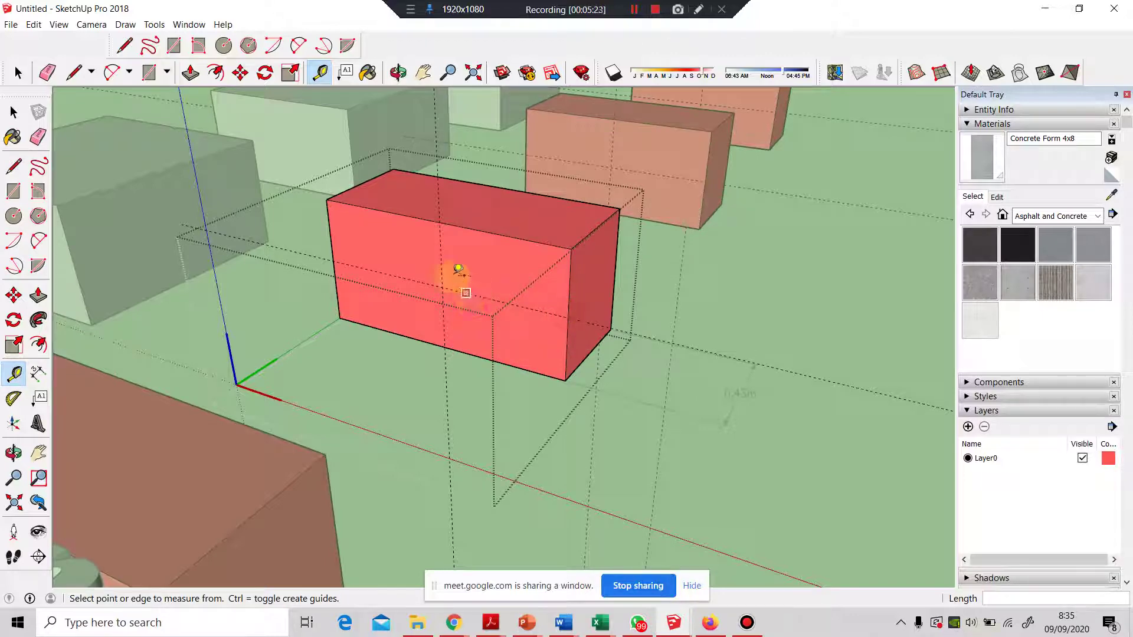
- Add two vertical guides on the front face, one on each side of the centre guide, spaced 0.60 m apart
left_click(440, 251)
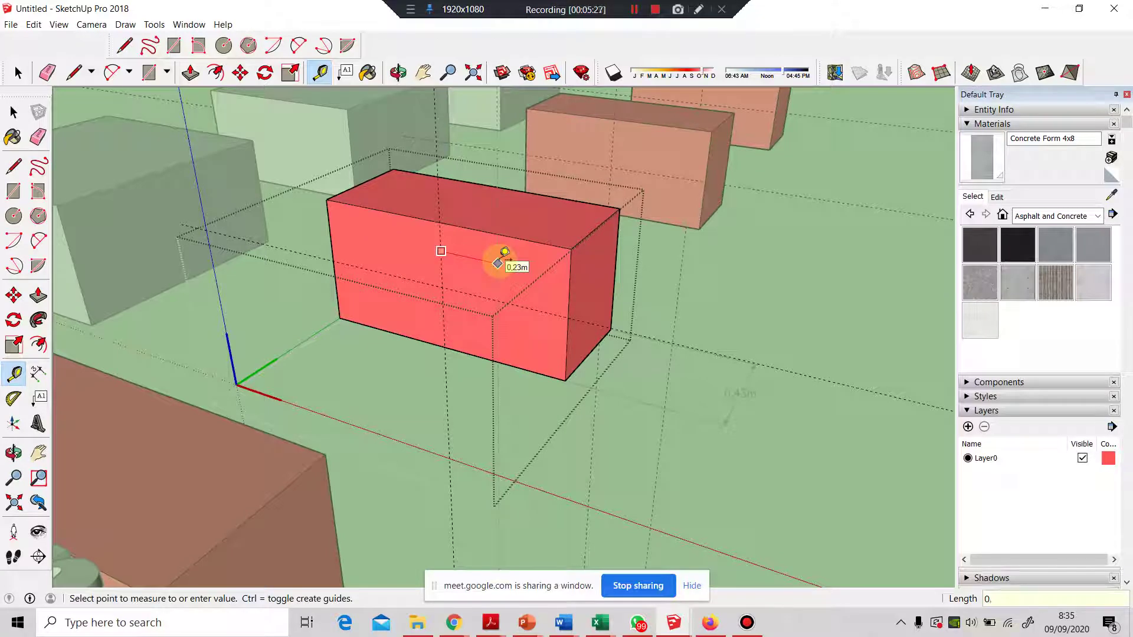
left_click(499, 264)
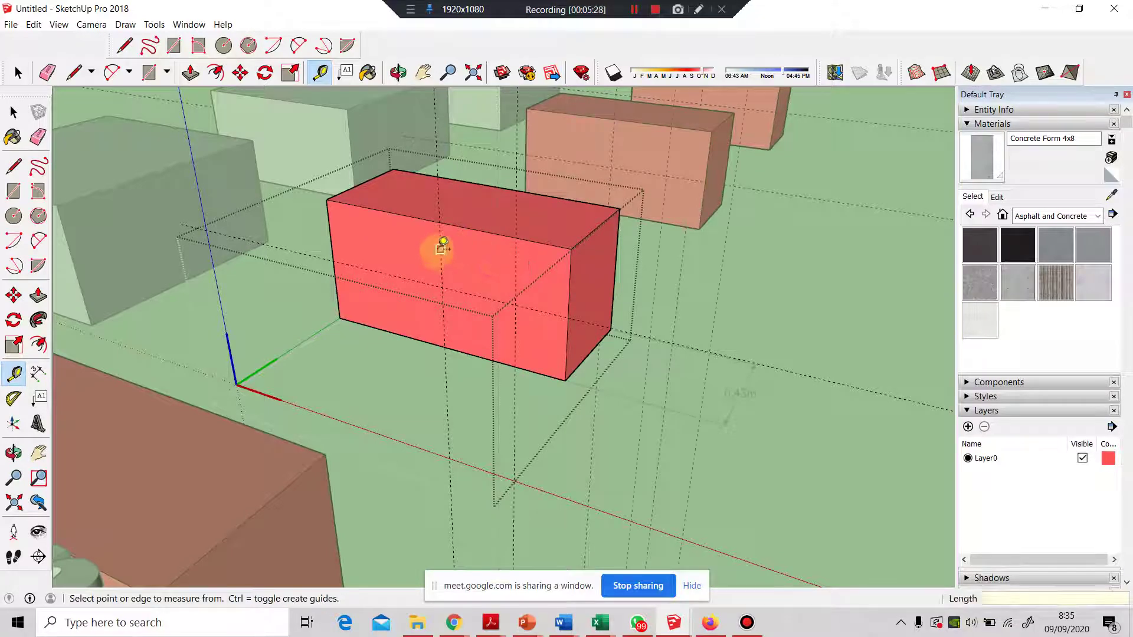
left_click(440, 250)
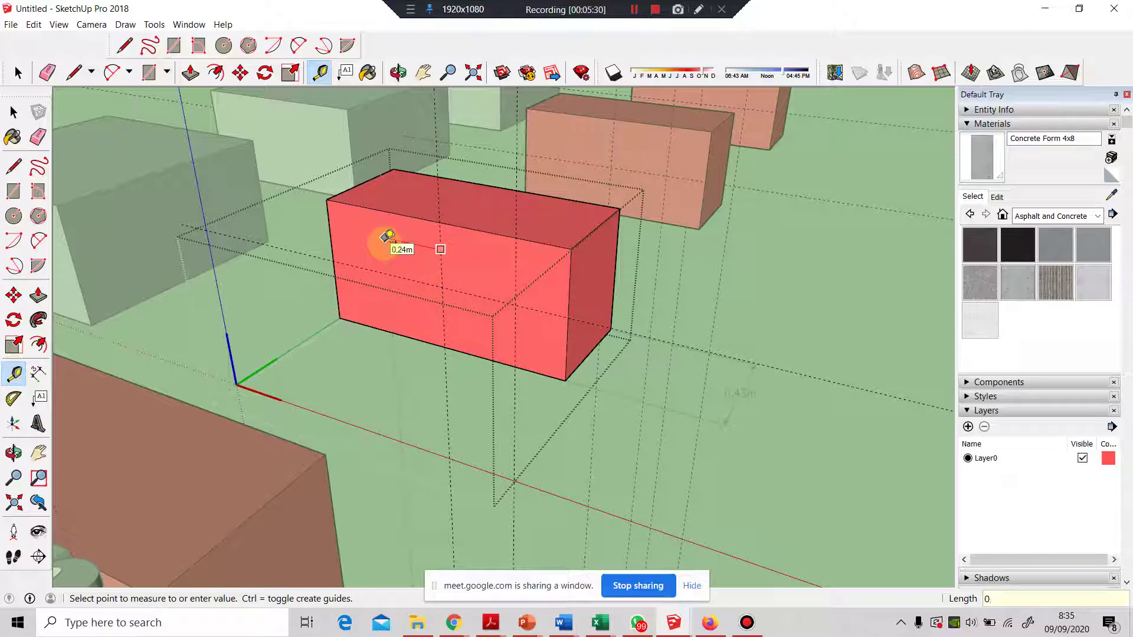
key("Return")
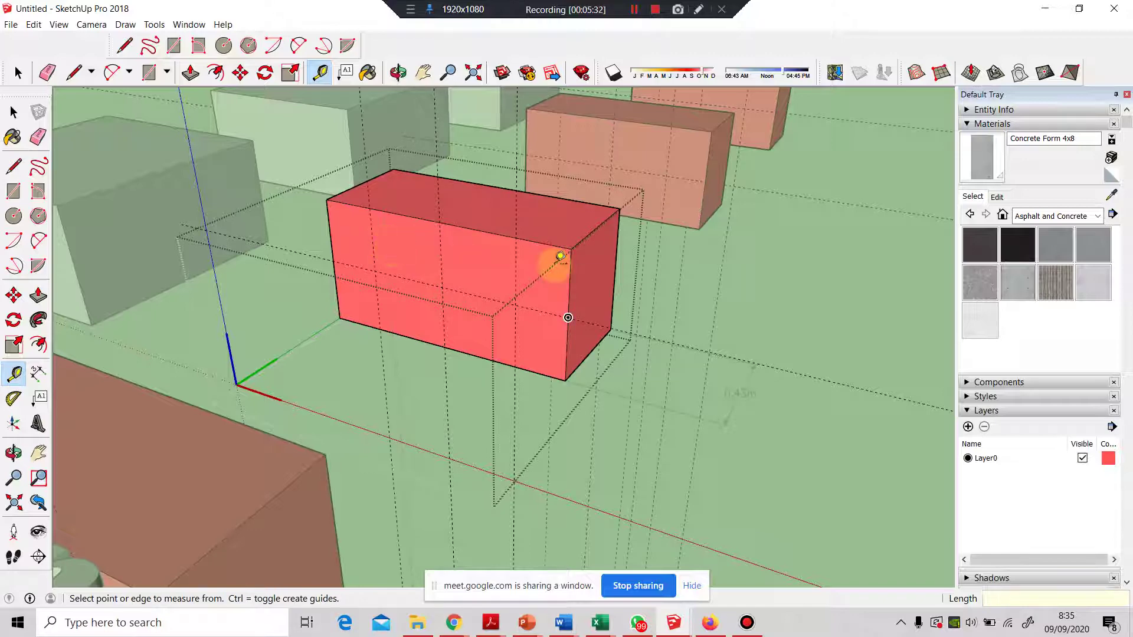
- Draw a 0.60 by 0.25 m rectangle on the front face between the outer guides, from the top edge to the half-height guide
scroll(558, 266, "down", 5)
scroll(561, 275, "down", 5)
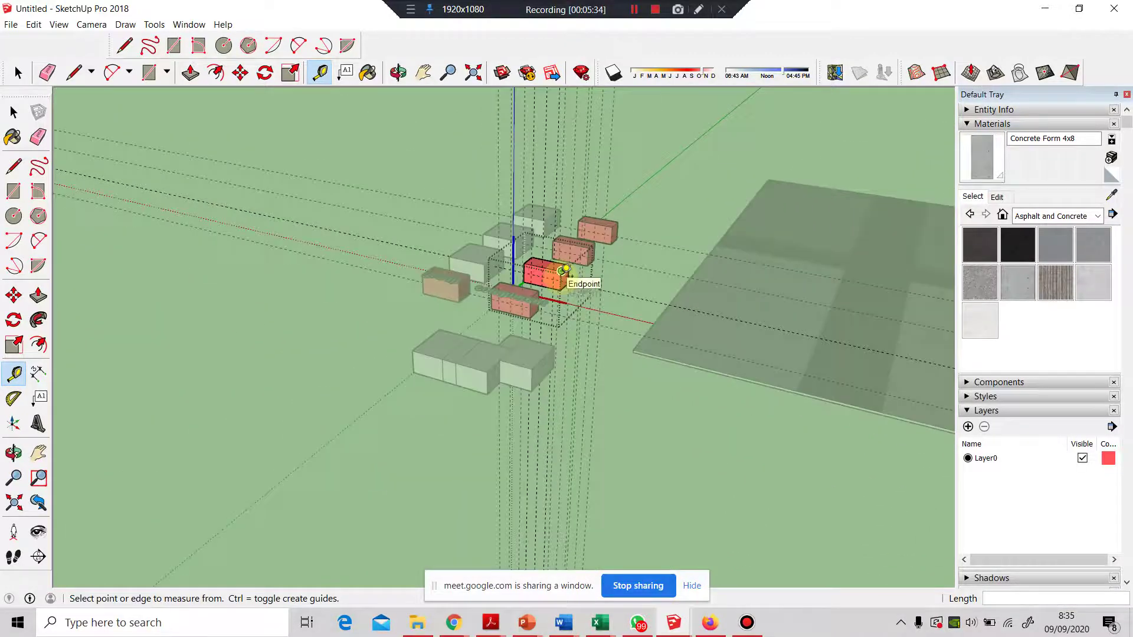
scroll(562, 270, "up", 8)
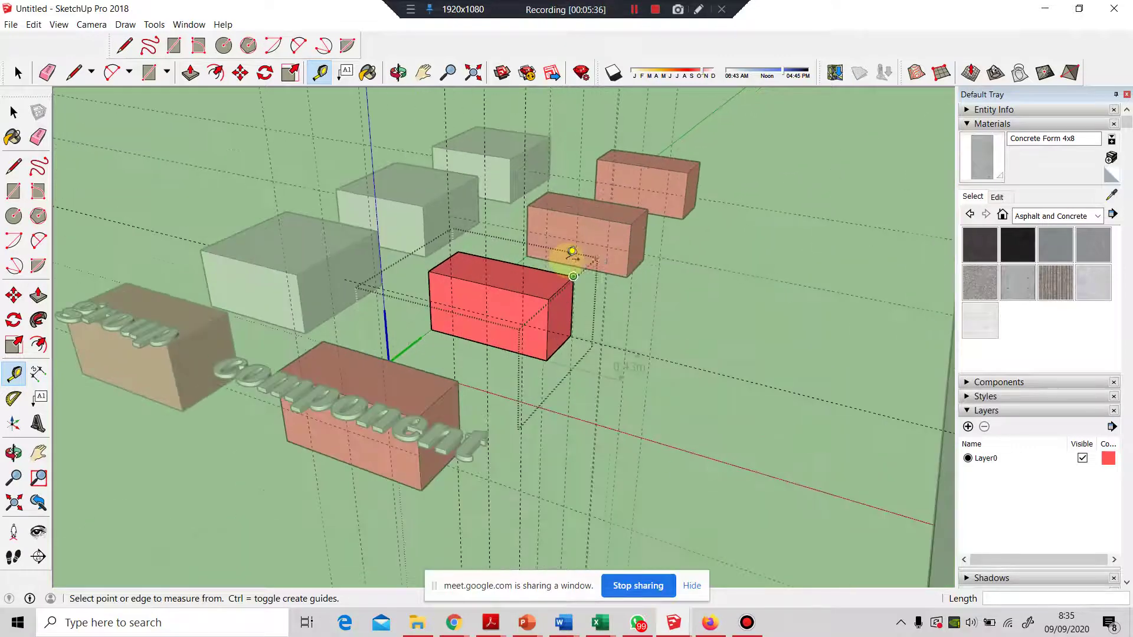
scroll(575, 254, "up", 2)
scroll(442, 321, "up", 4)
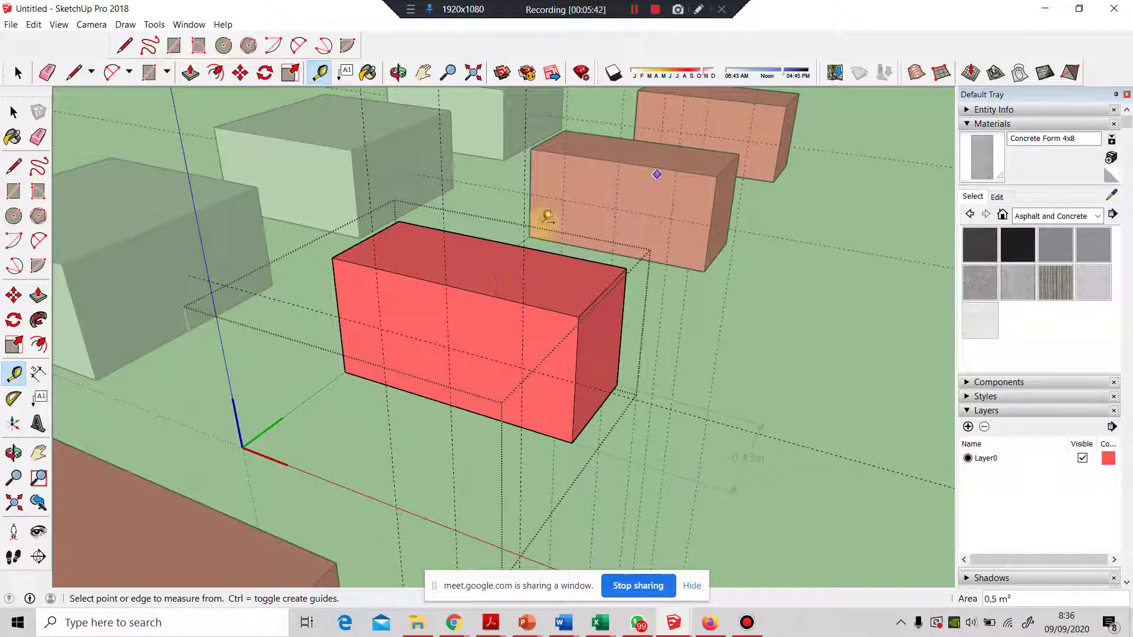
left_click(14, 191)
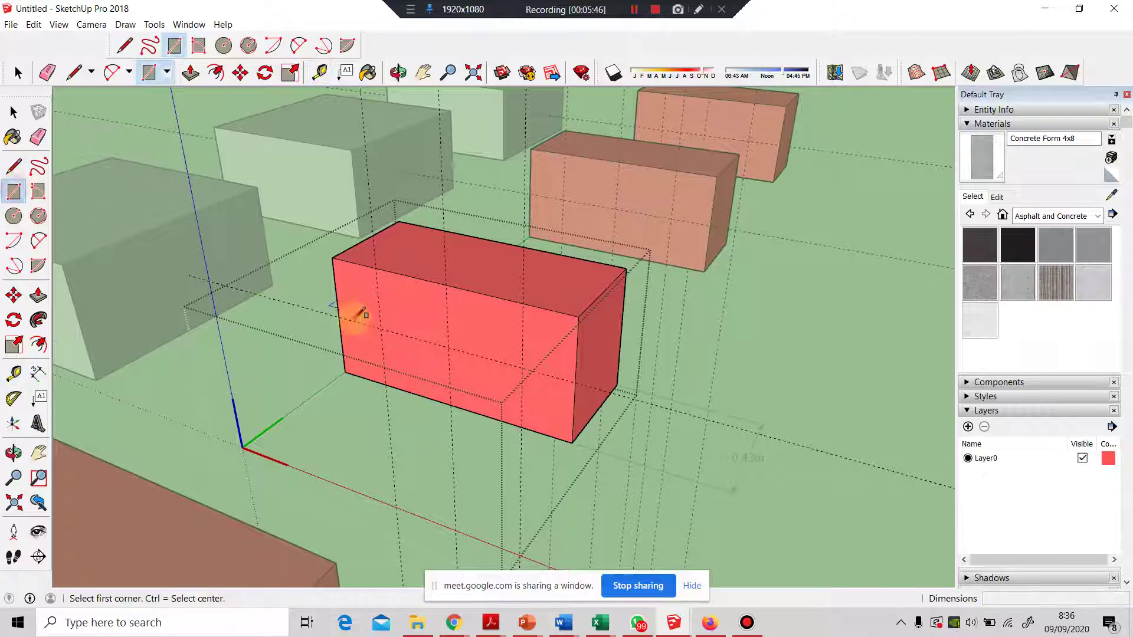
left_click(377, 265)
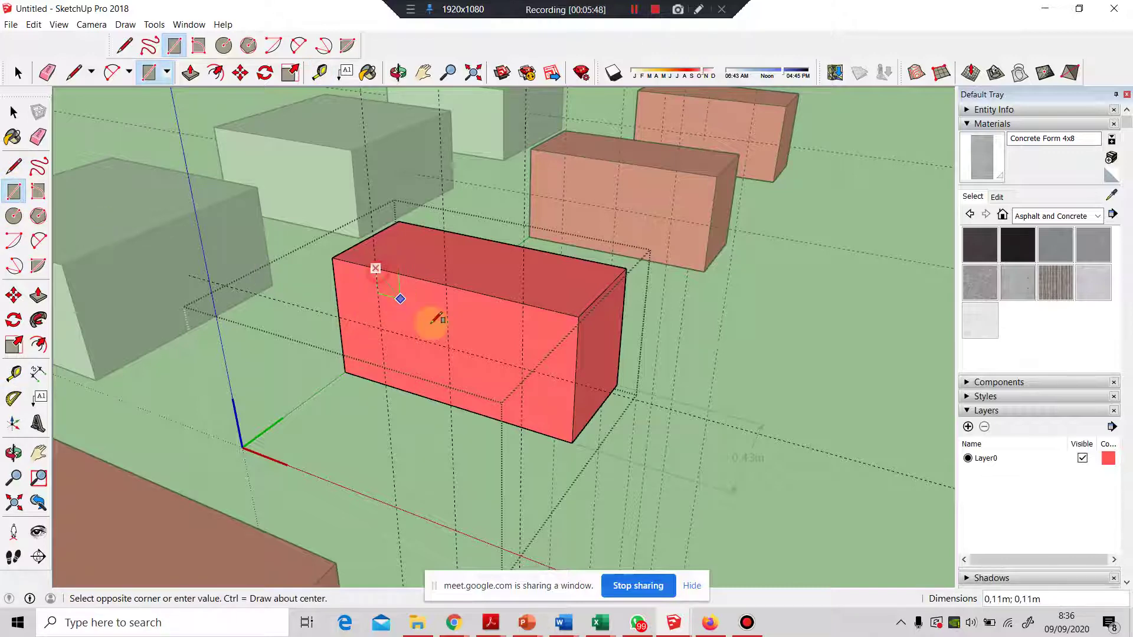
left_click(522, 366)
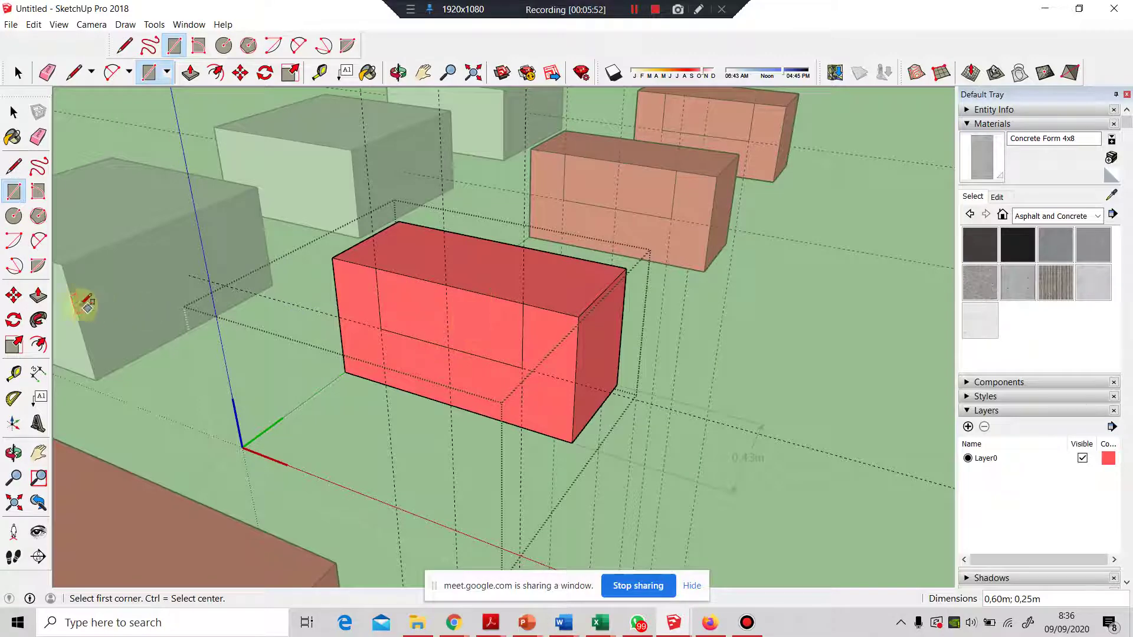
- Push the rectangle 0.29 m into the box to hollow out a seat, then leave Push/Pull
left_click(38, 295)
left_click_drag(405, 313, 426, 247)
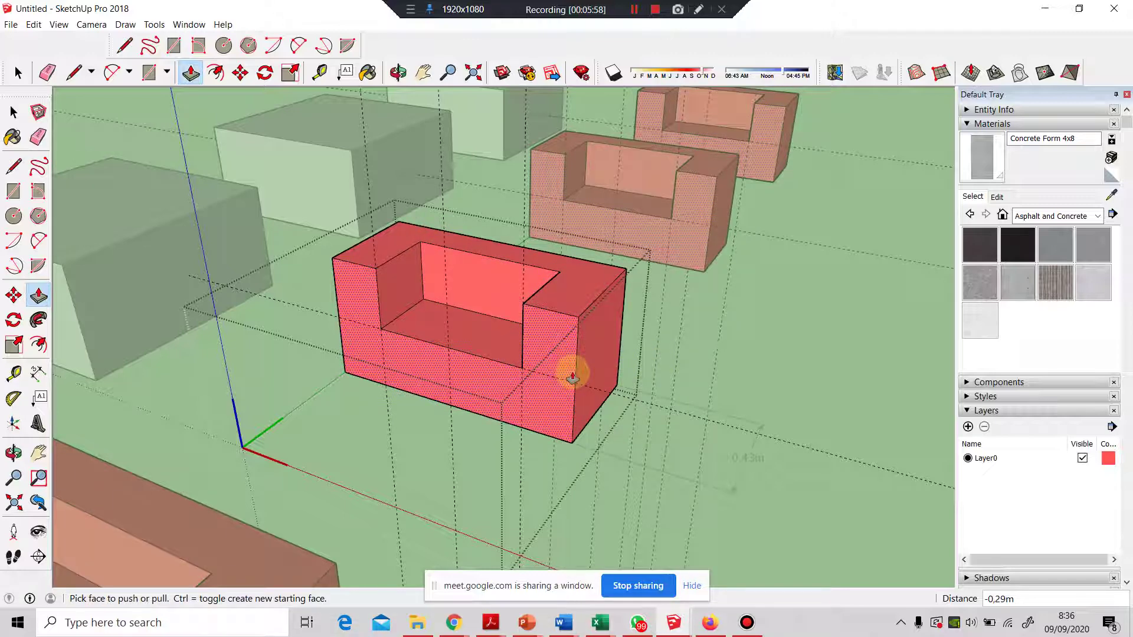
left_click(14, 112)
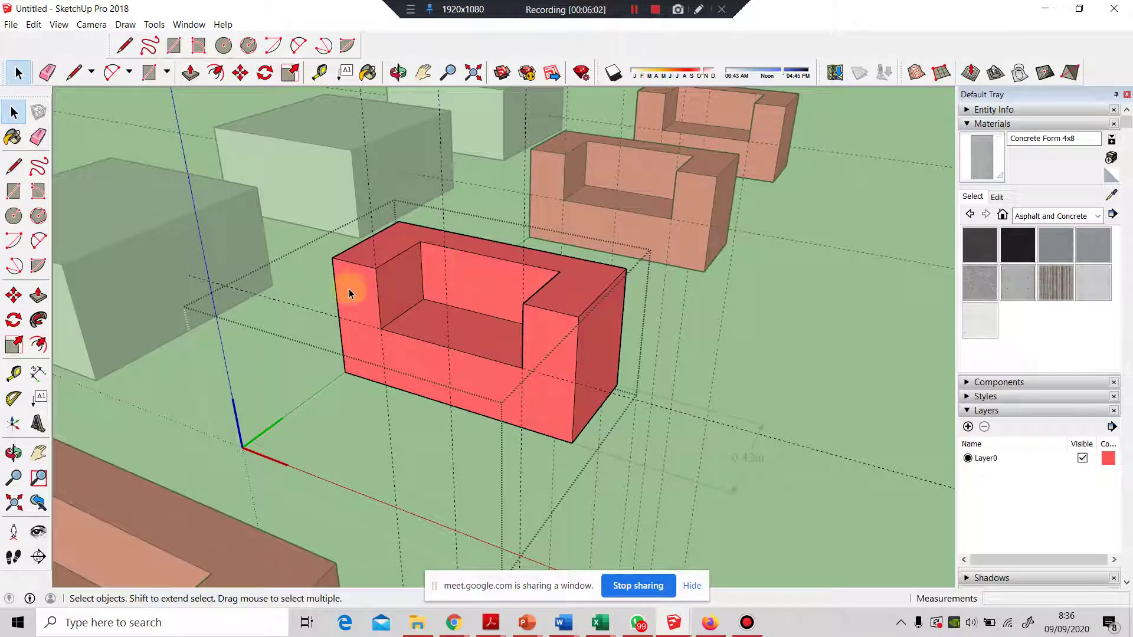
scroll(351, 291, "down", 3)
scroll(570, 353, "up", 2)
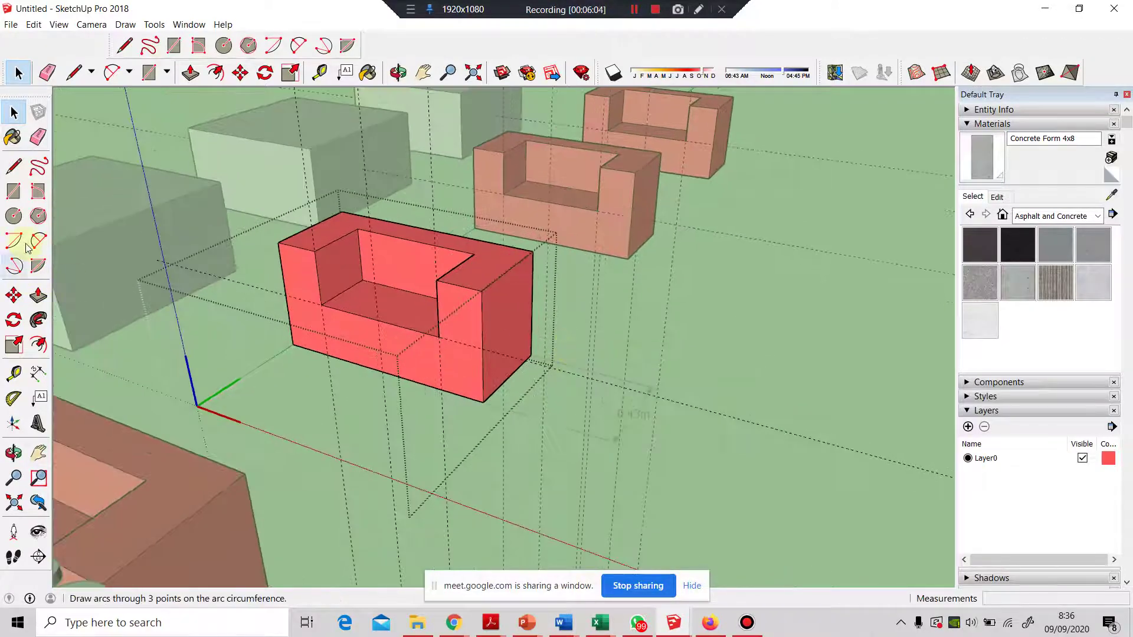
- Erase the vertical guides across the front of the red seat component and close the component
left_click(39, 139)
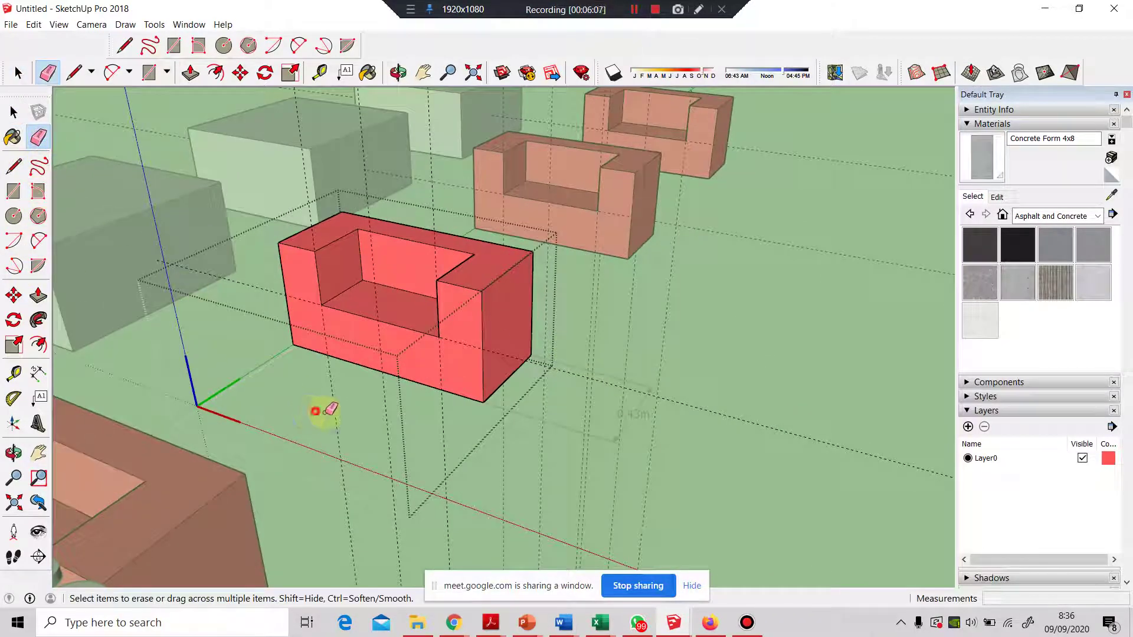
left_click_drag(326, 412, 442, 442)
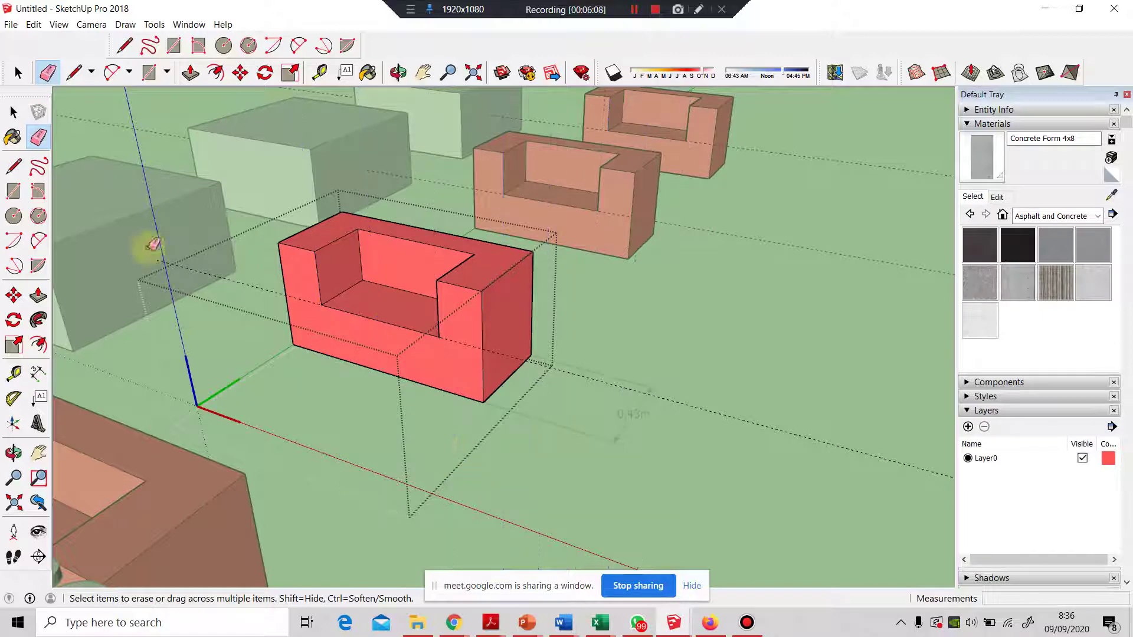
left_click(14, 112)
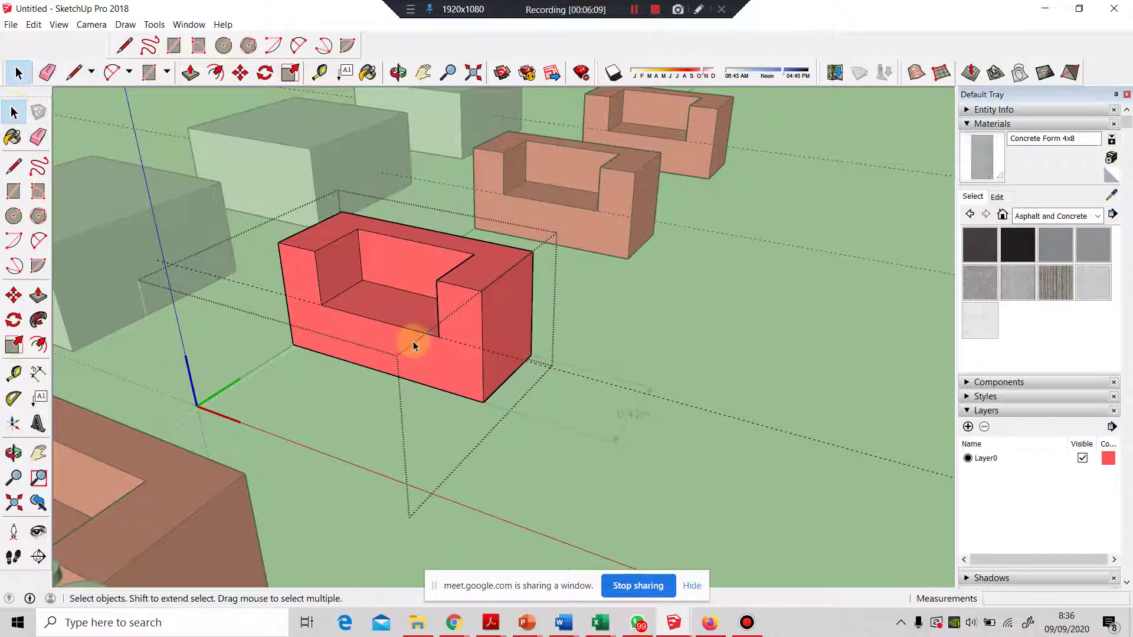
left_click(651, 318)
scroll(264, 288, "down", 1)
scroll(442, 271, "down", 4)
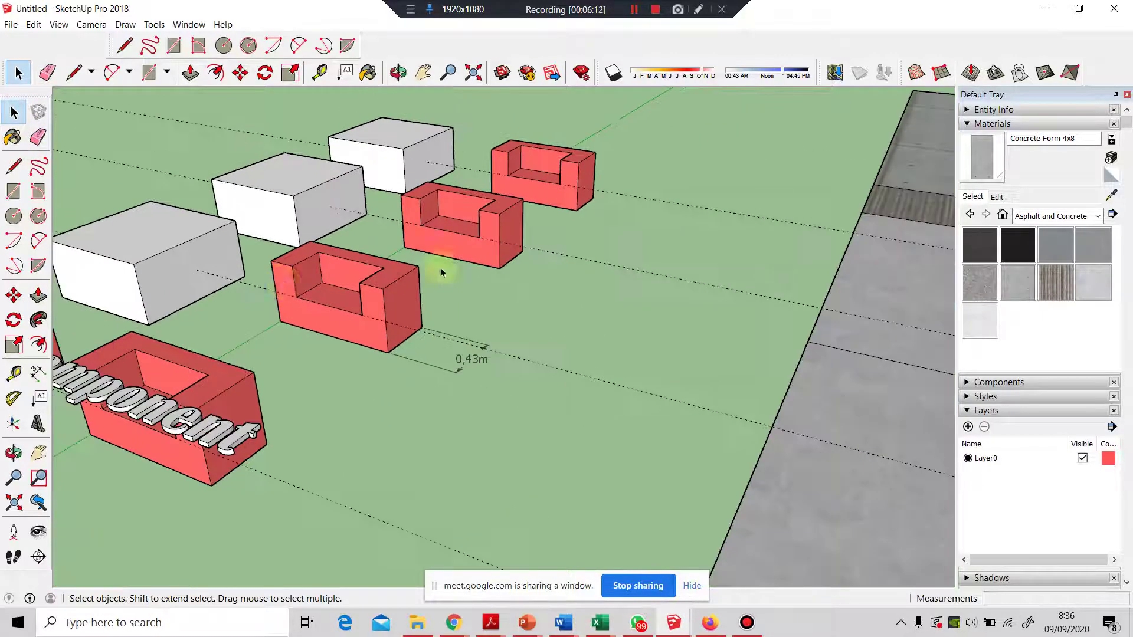
scroll(625, 197, "up", 2)
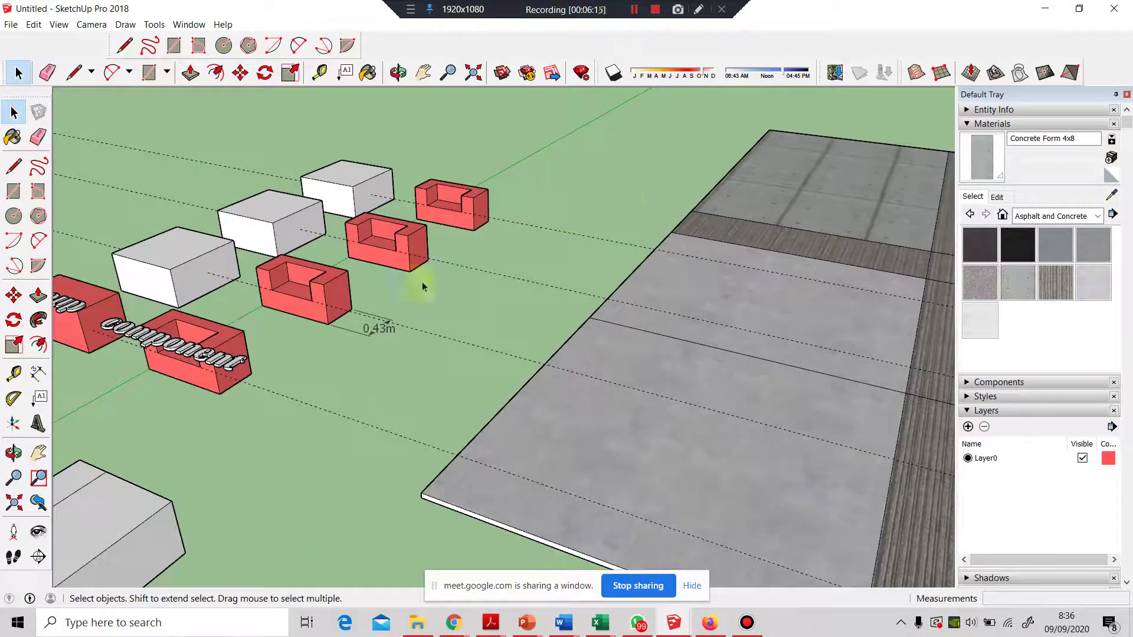
- Try to delete the half-height guide while the seat component is closed, undoing each deletion
left_click(38, 137)
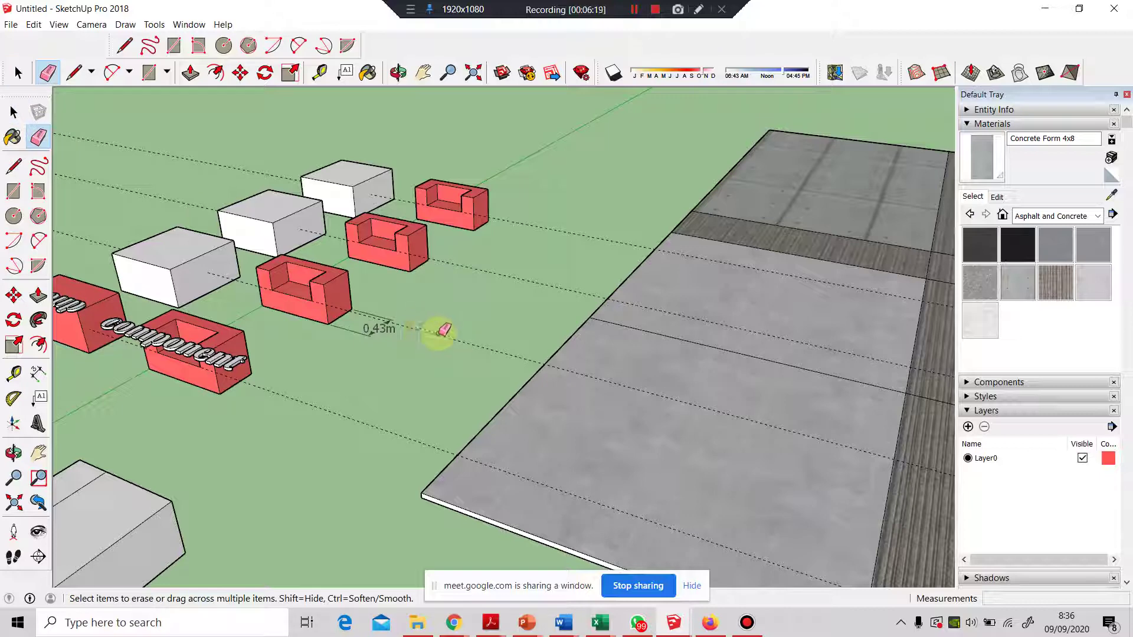
left_click(14, 112)
left_click(351, 326)
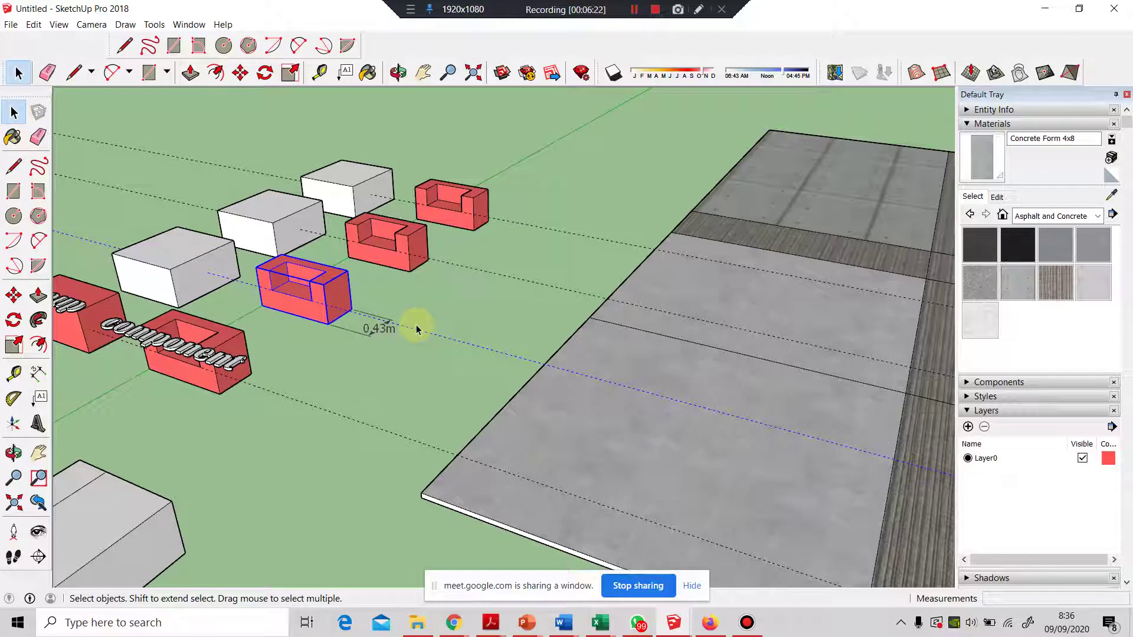
key("Delete")
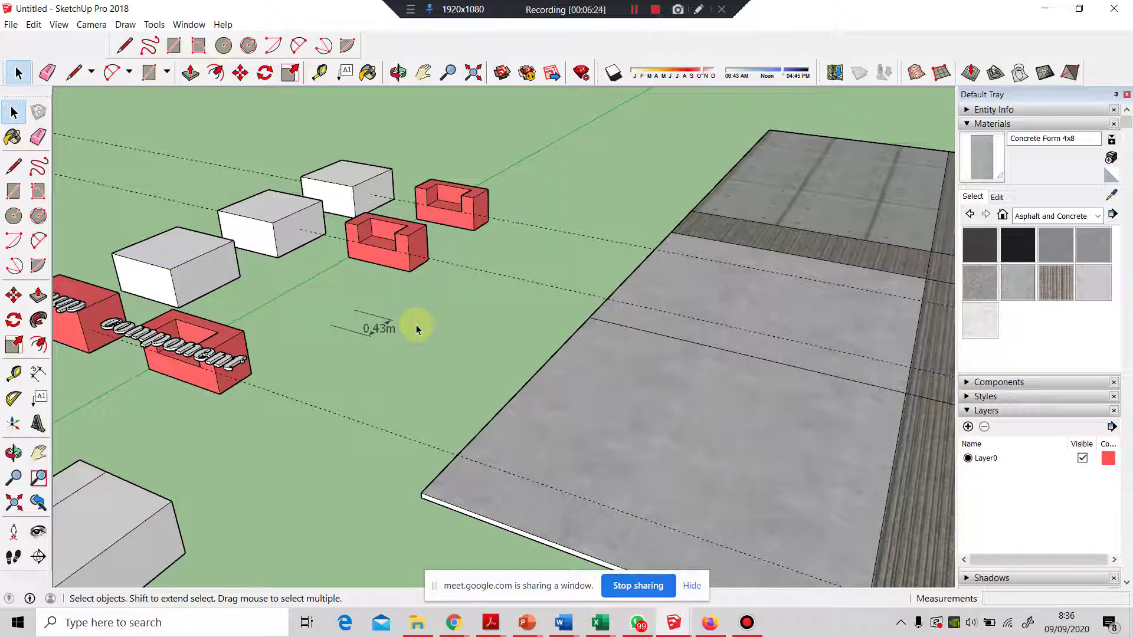
key("ctrl+z")
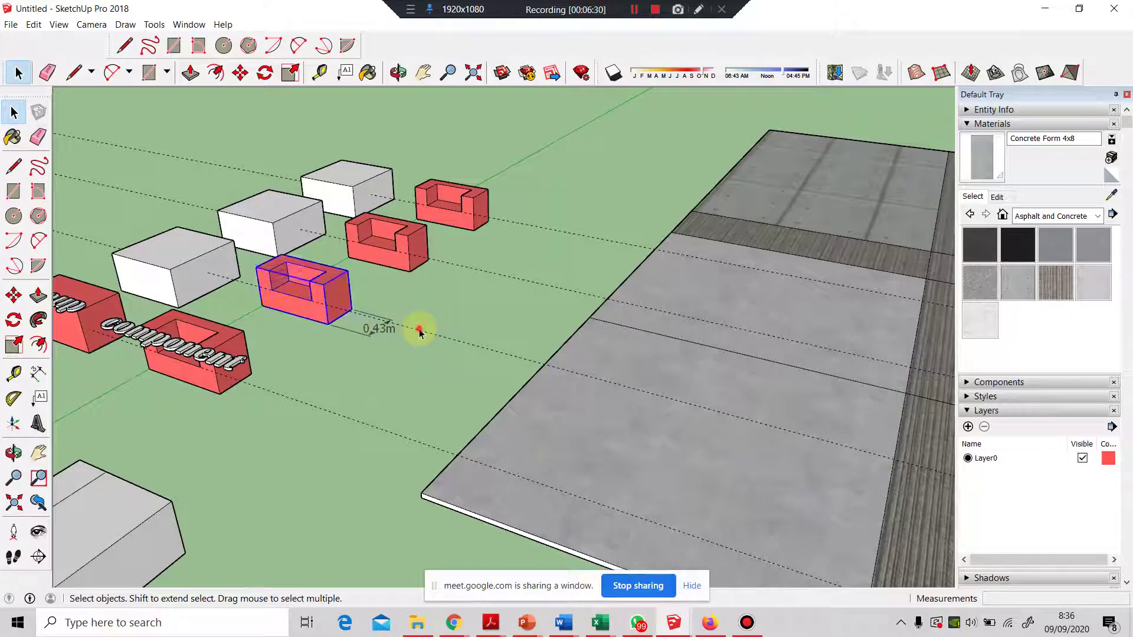
key("Return")
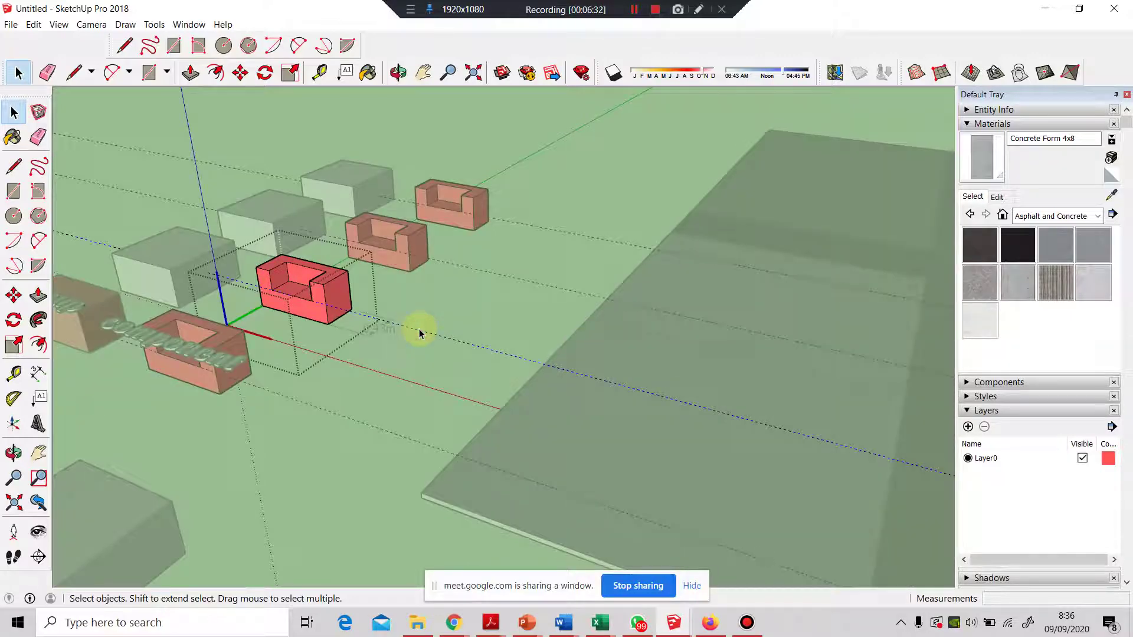
left_click(444, 302)
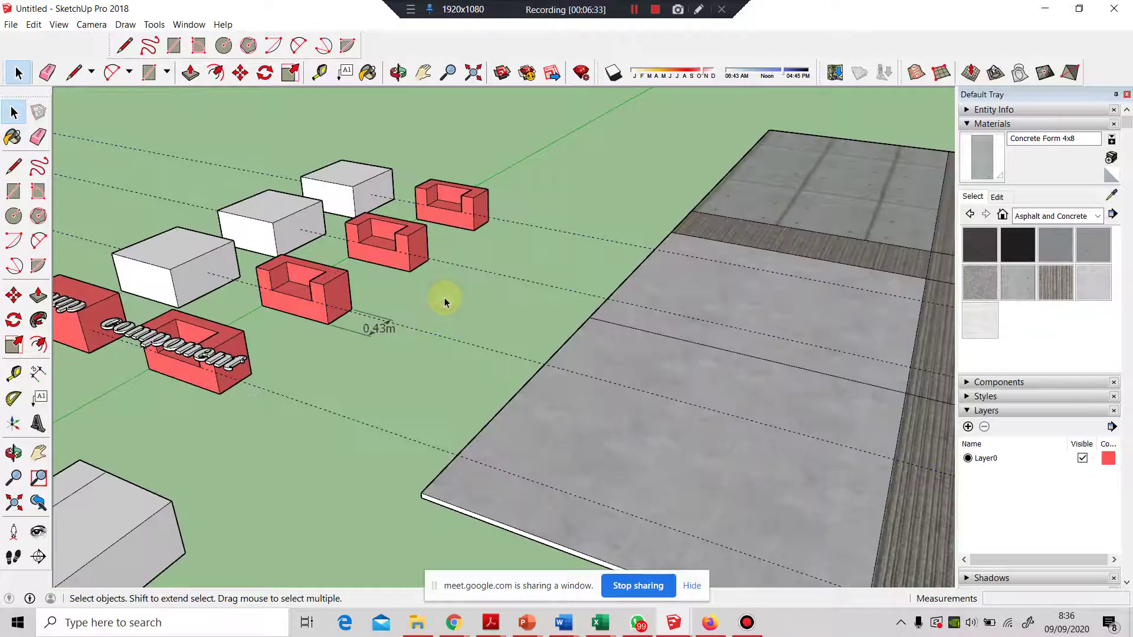
double_click(437, 337)
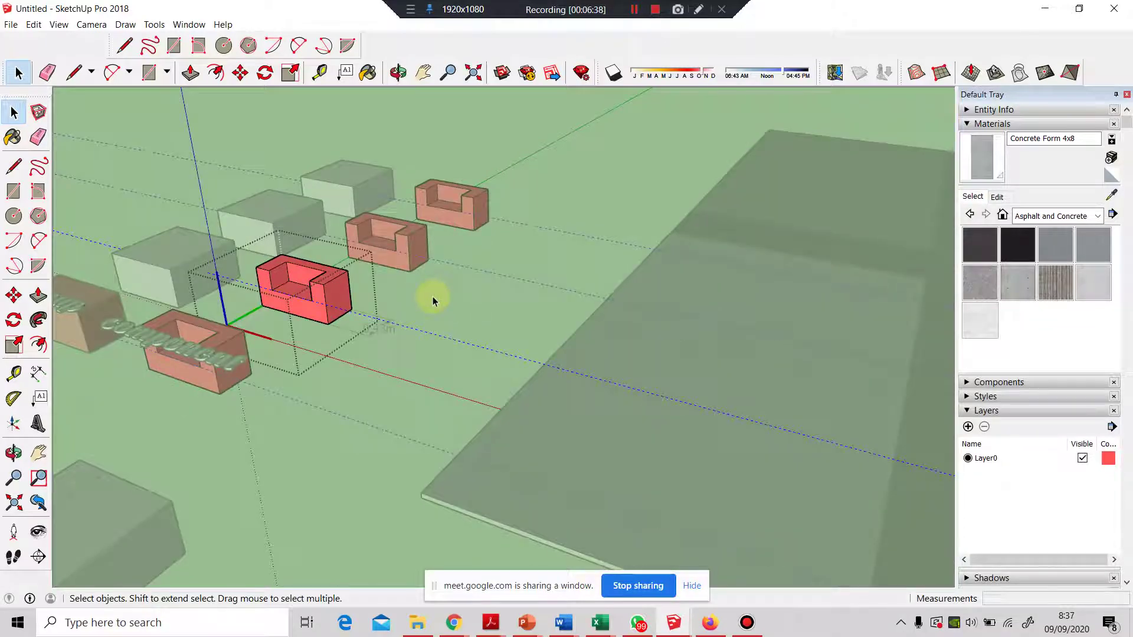
key("Escape")
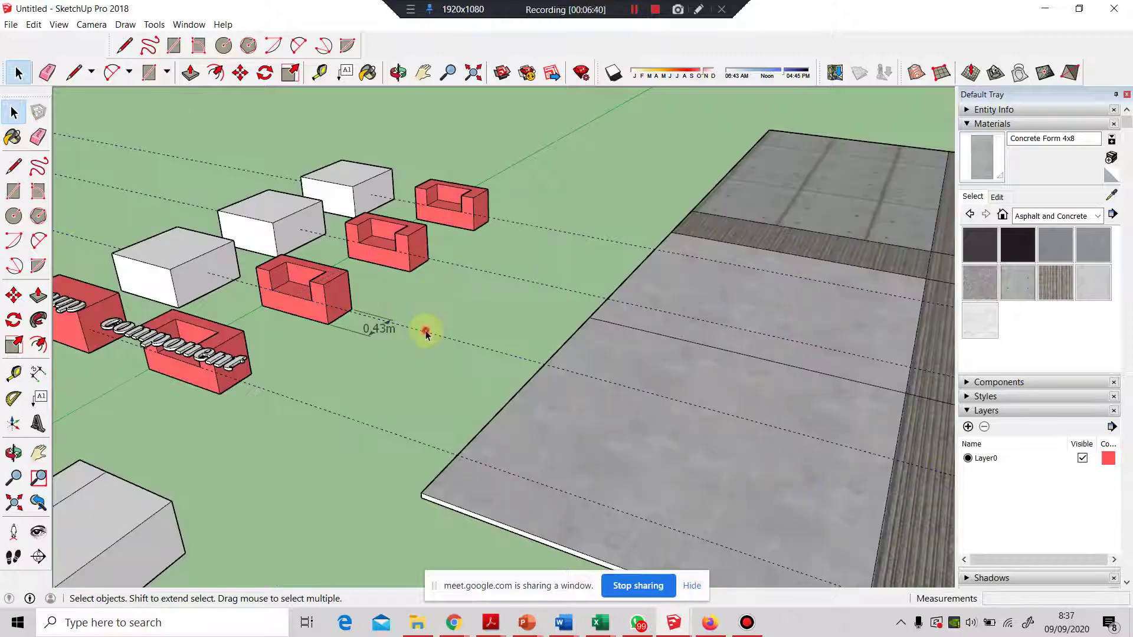
key("Delete")
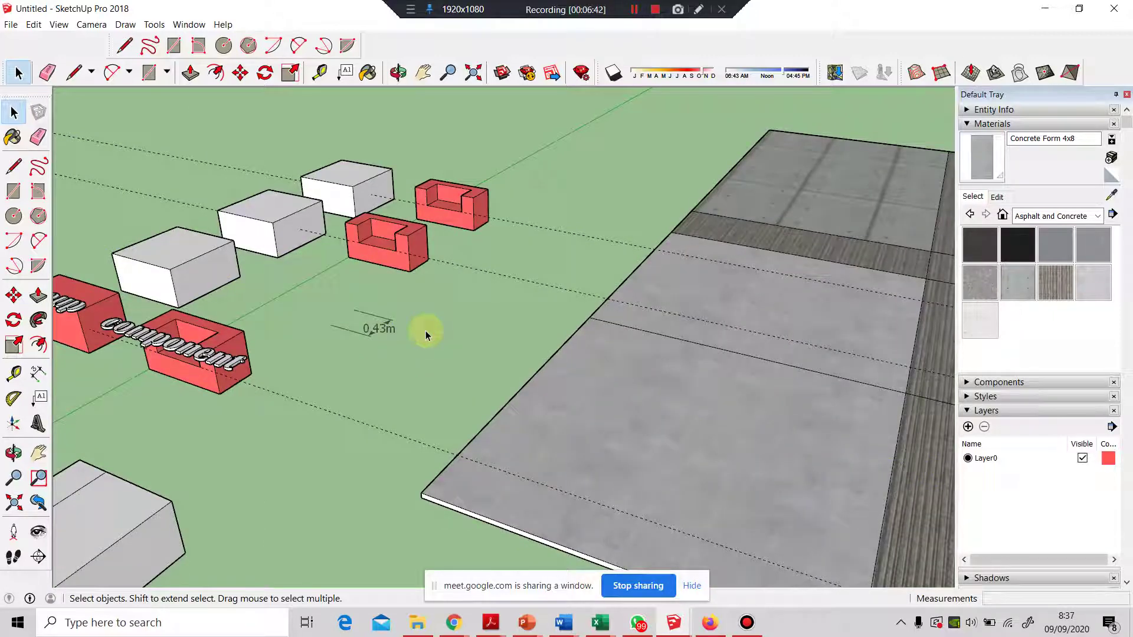
key("ctrl+z")
- Open the seat component, delete its horizontal half-height guide from inside, and close the component
double_click(426, 333)
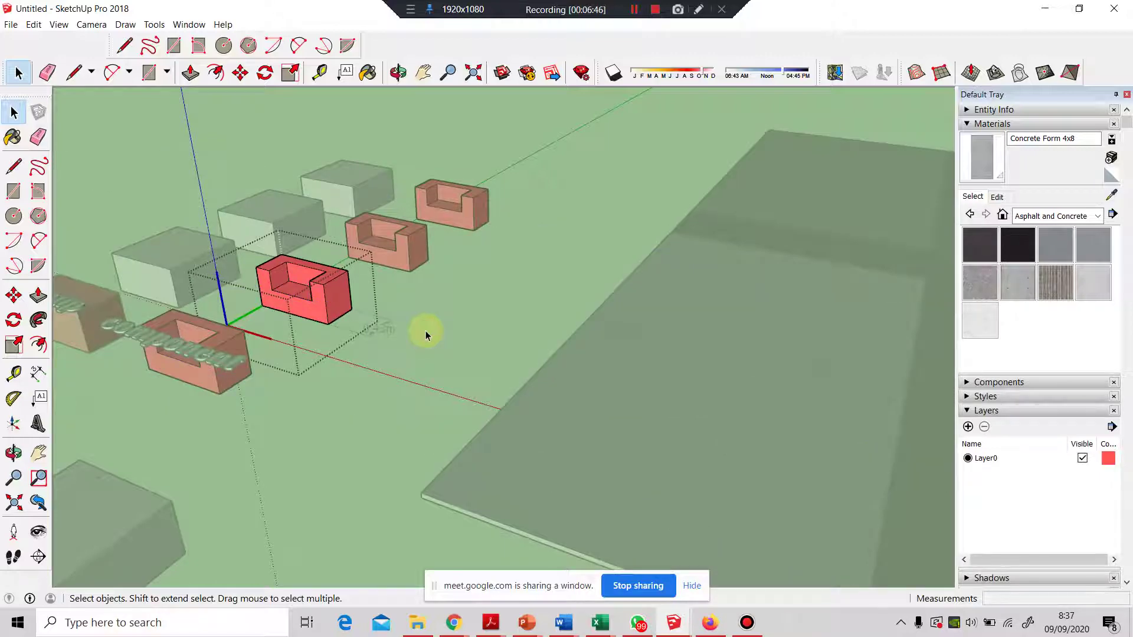
left_click(426, 334)
scroll(181, 181, "down", 4)
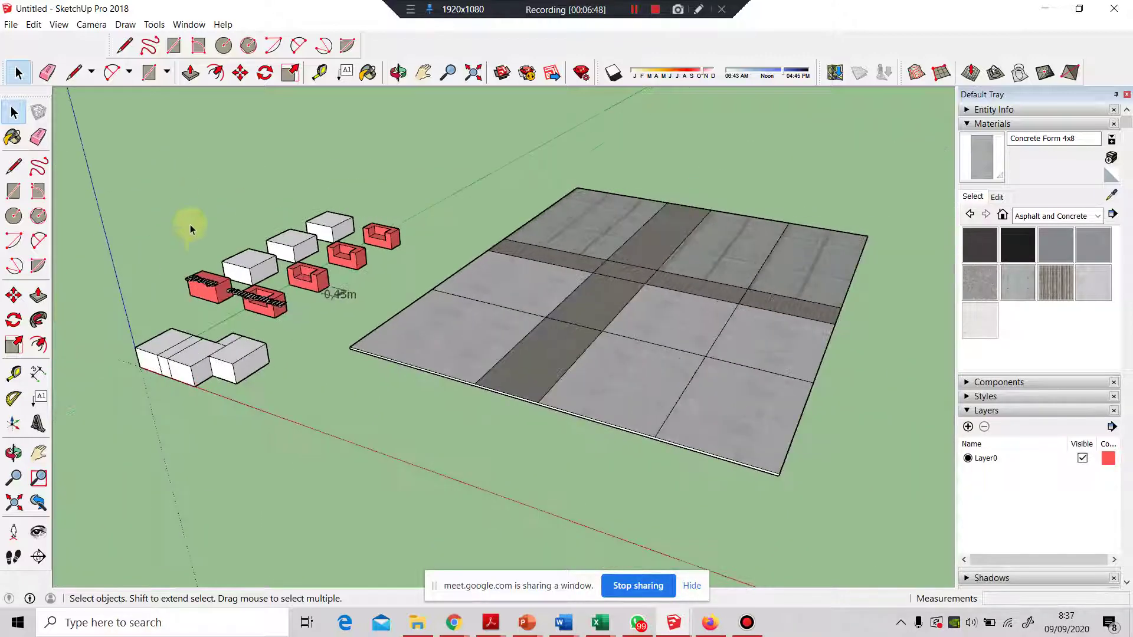
scroll(195, 248, "up", 3)
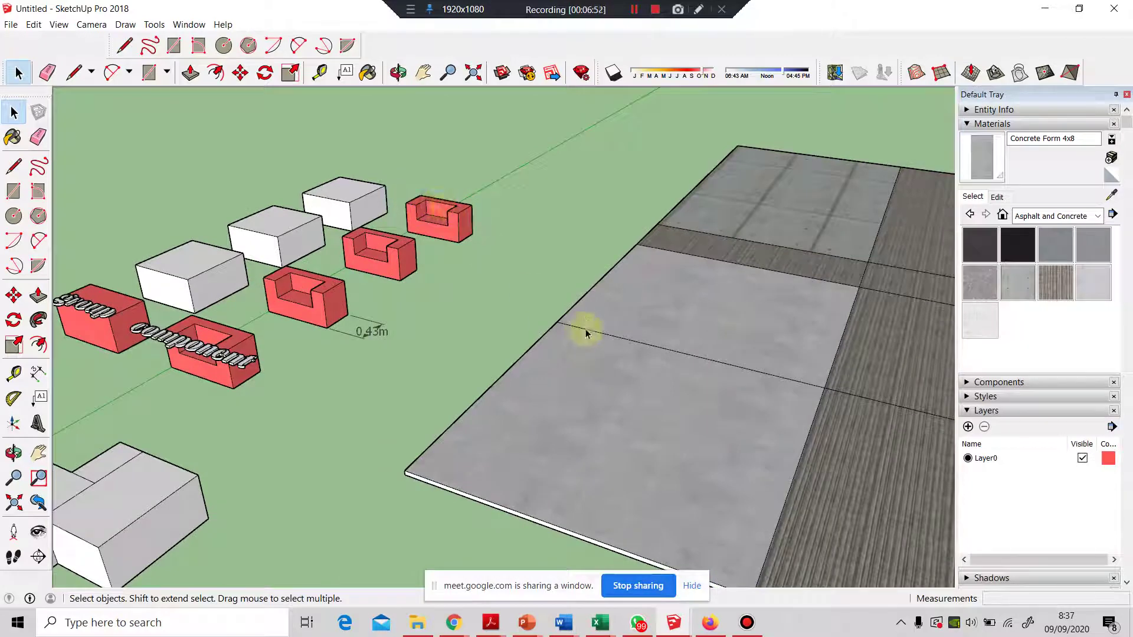
scroll(362, 317, "down", 5)
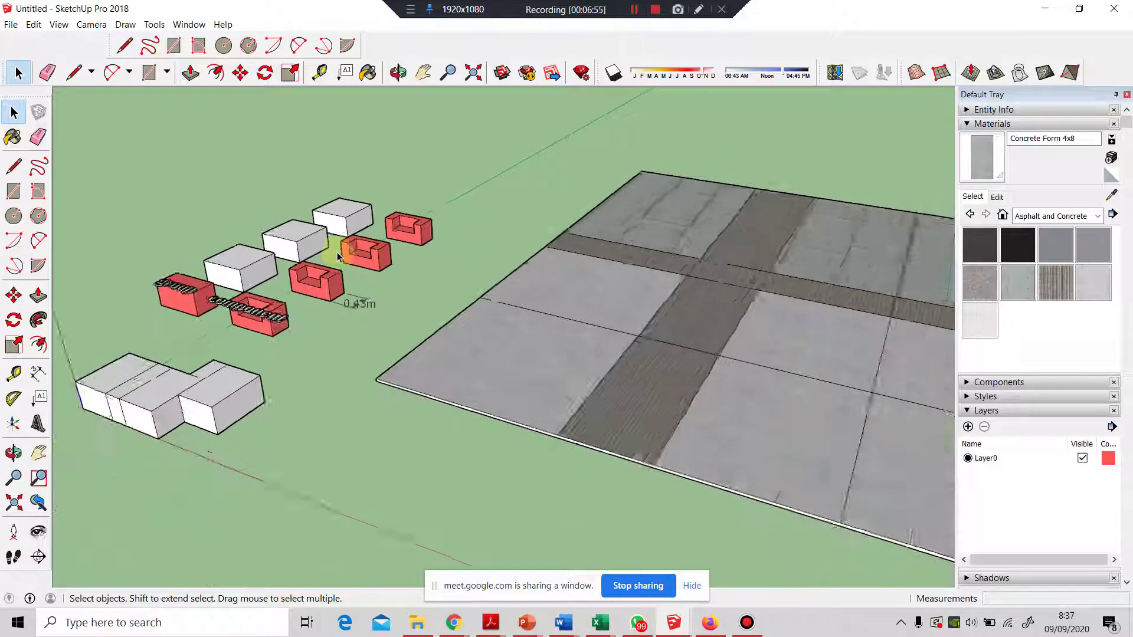
scroll(363, 253, "up", 2)
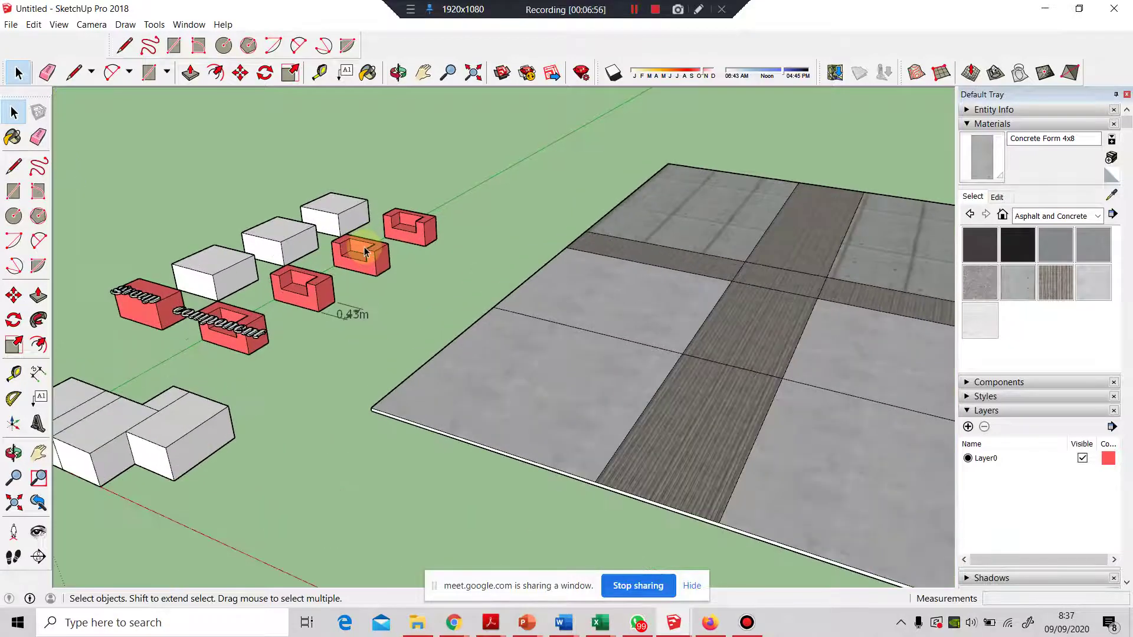
scroll(366, 253, "down", 3)
scroll(532, 305, "up", 1)
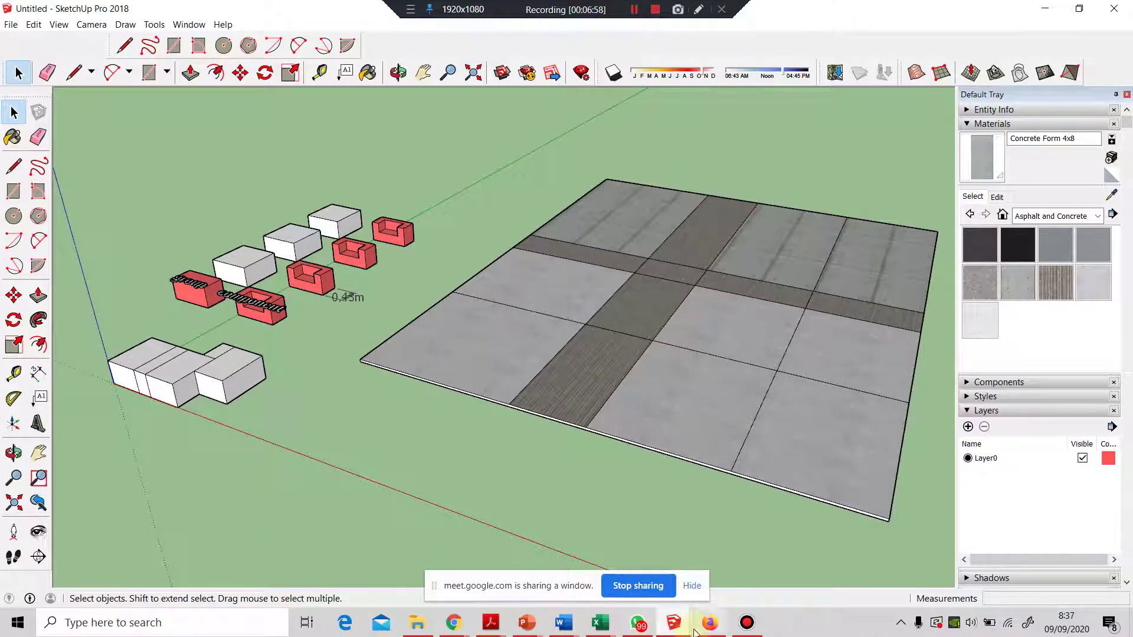
- Switch to the rancangan kebun sindangbarang.skp window and frame the entrance area with the white buildings
mouse_move(661, 611)
left_click(633, 580)
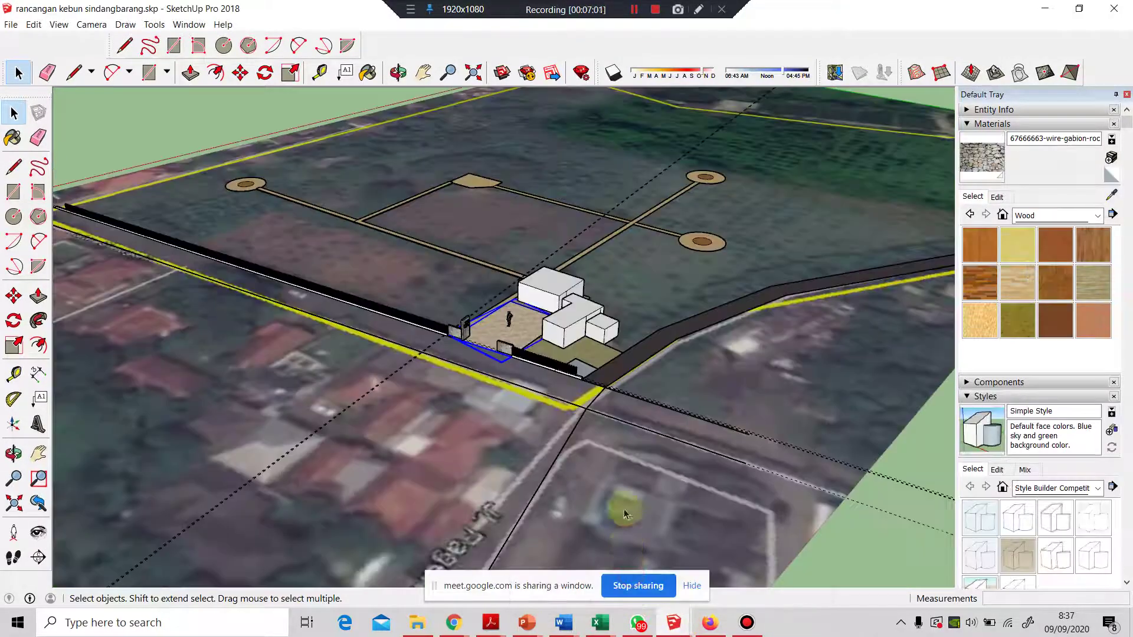
middle_click(589, 397)
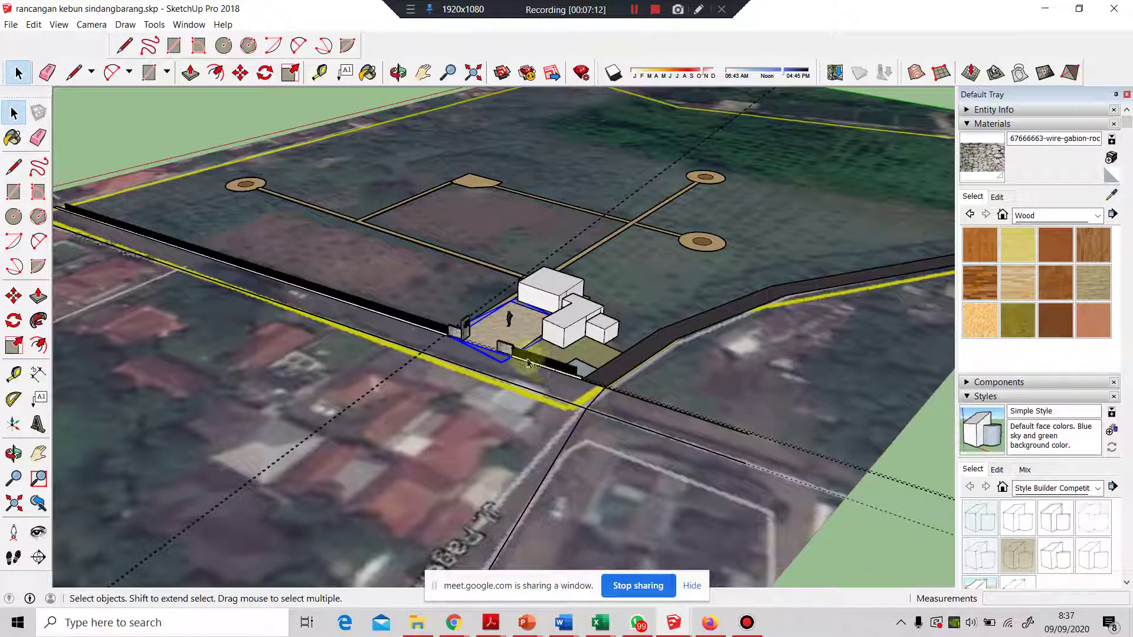
scroll(534, 363, "up", 2)
middle_click_drag(534, 365, 548, 378)
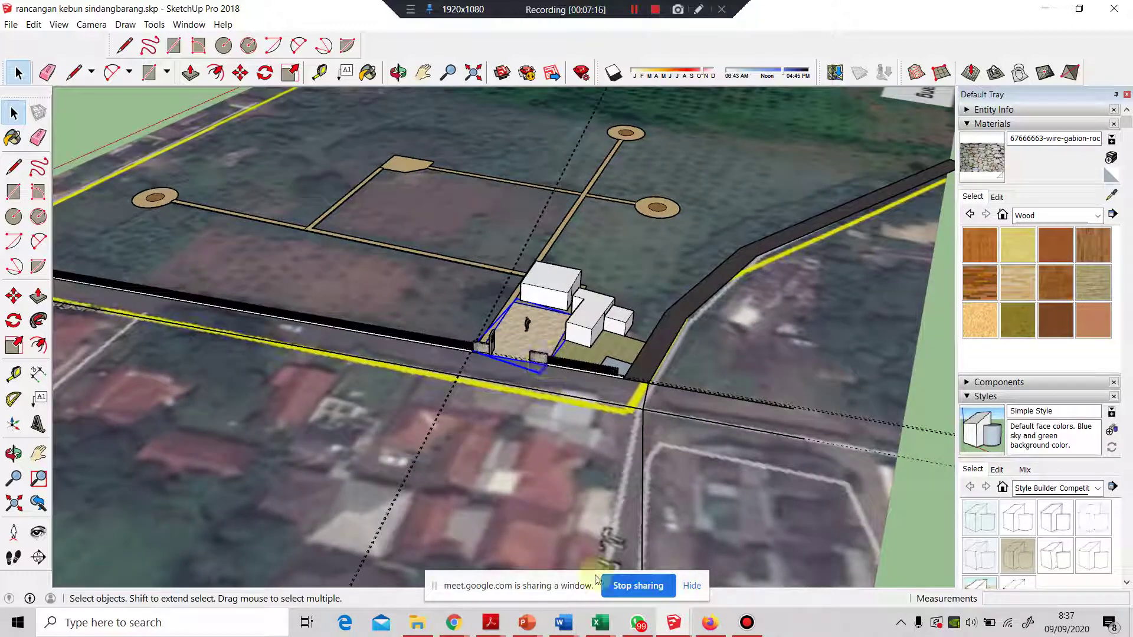
- Stop the current screen share and present the rancangan kebun sindangbarang.skp window in Google Meet
left_click(636, 588)
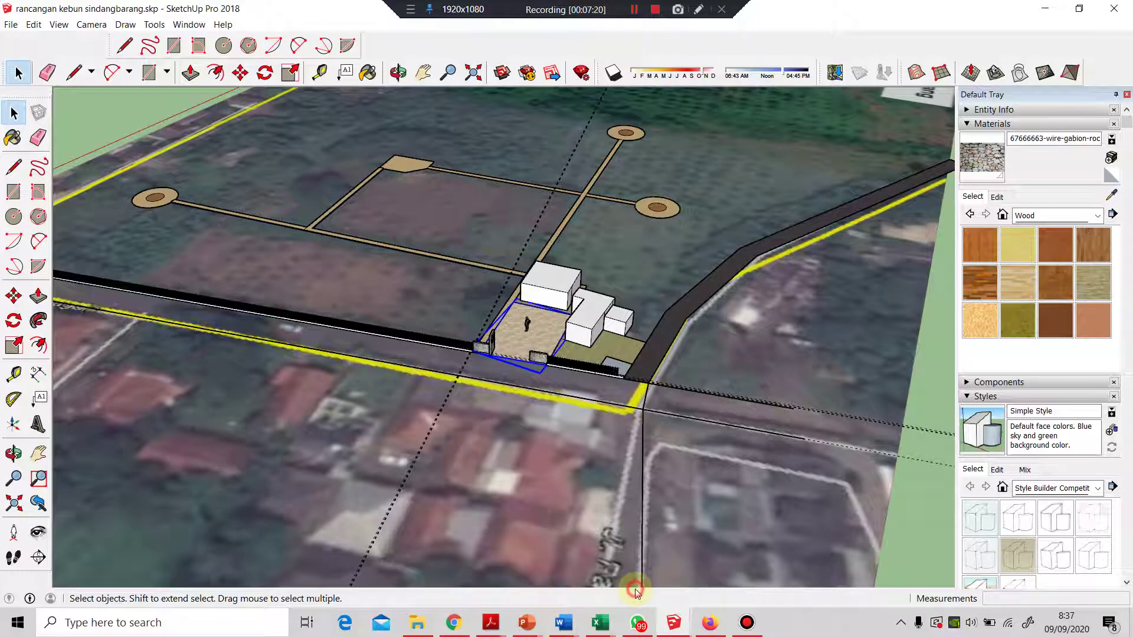
left_click(453, 623)
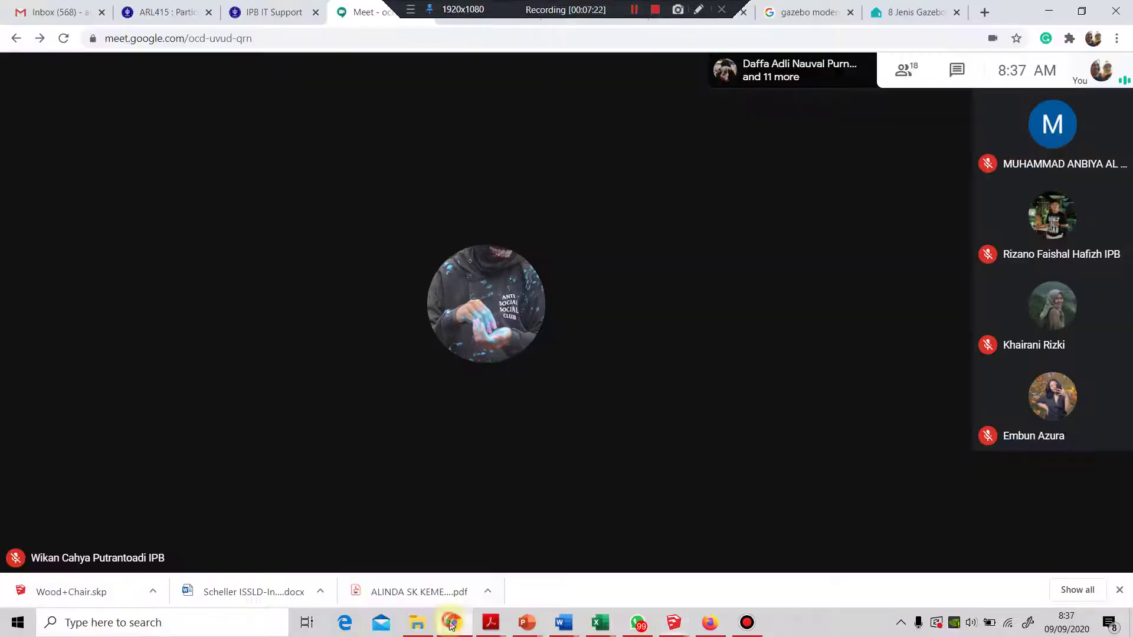
left_click(1066, 547)
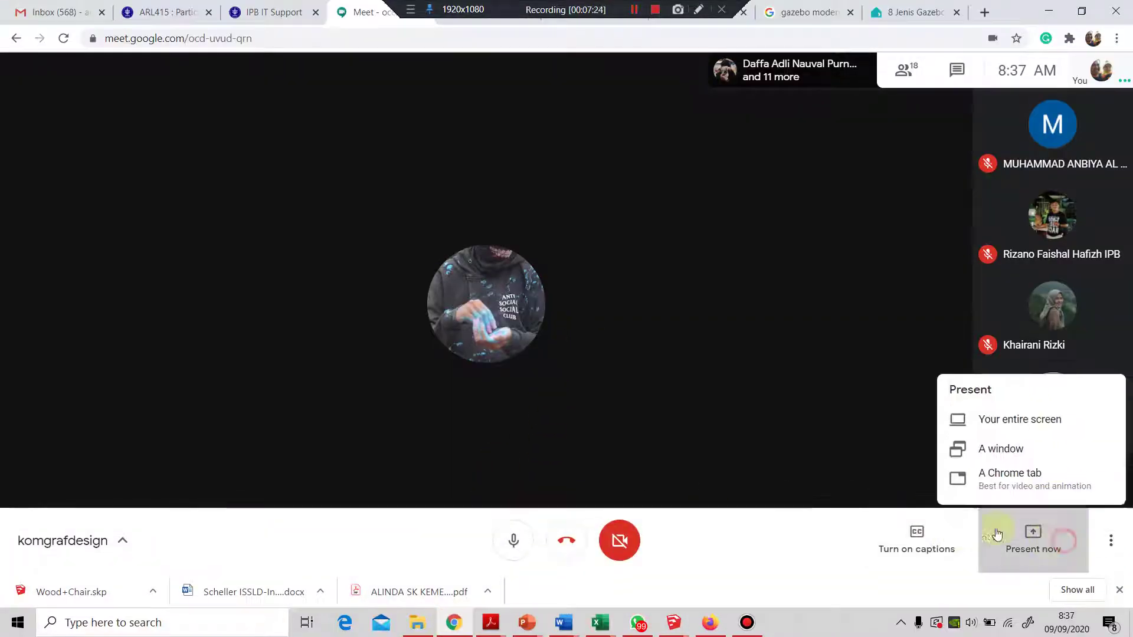
left_click(987, 437)
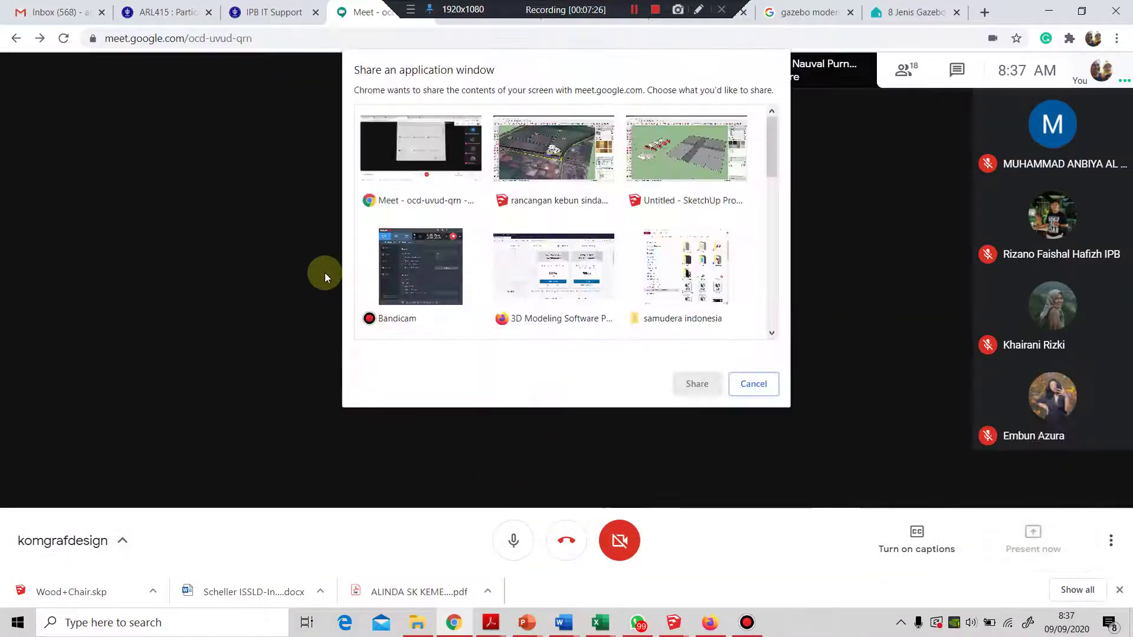
left_click(570, 163)
left_click(692, 385)
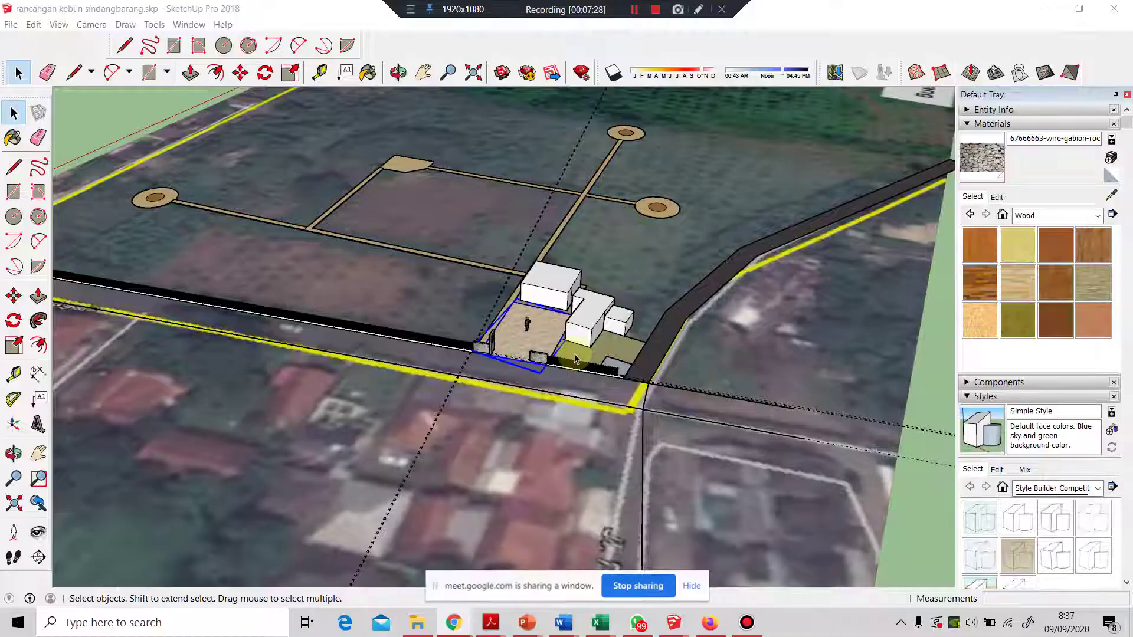
- Examine the garden site model from the whole plot down to the stone entrance walls, fence and paved forecourt
scroll(575, 356, "down", 1)
mouse_move(379, 347)
middle_mouse_down()
mouse_move(610, 370)
mouse_move(625, 316)
mouse_move(640, 306)
mouse_move(574, 293)
middle_mouse_up()
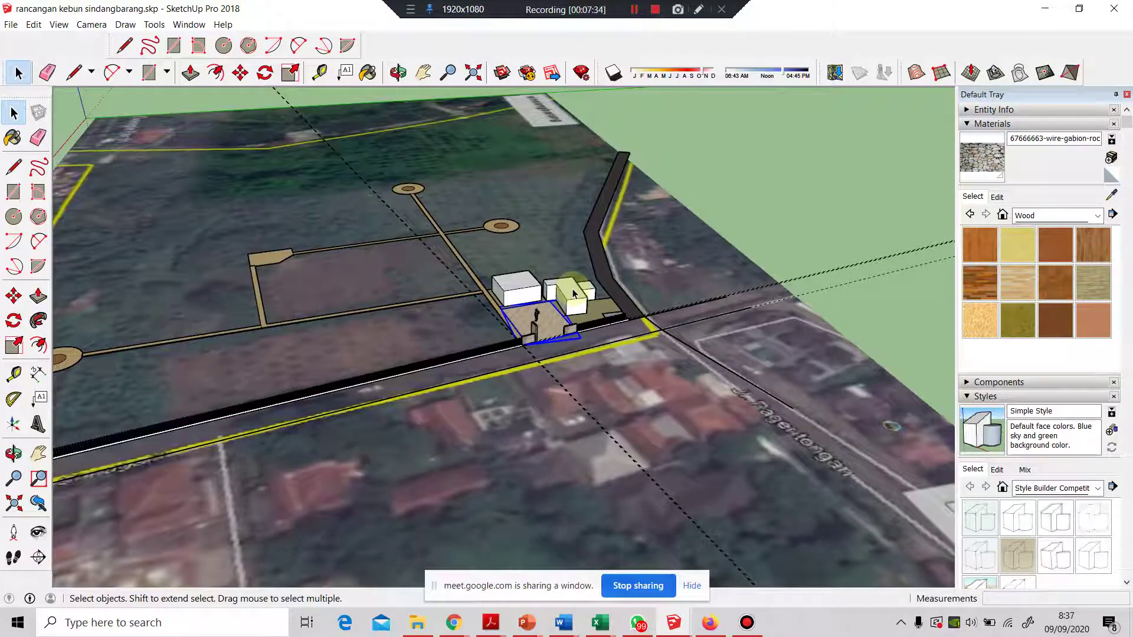
scroll(696, 343, "down", 3)
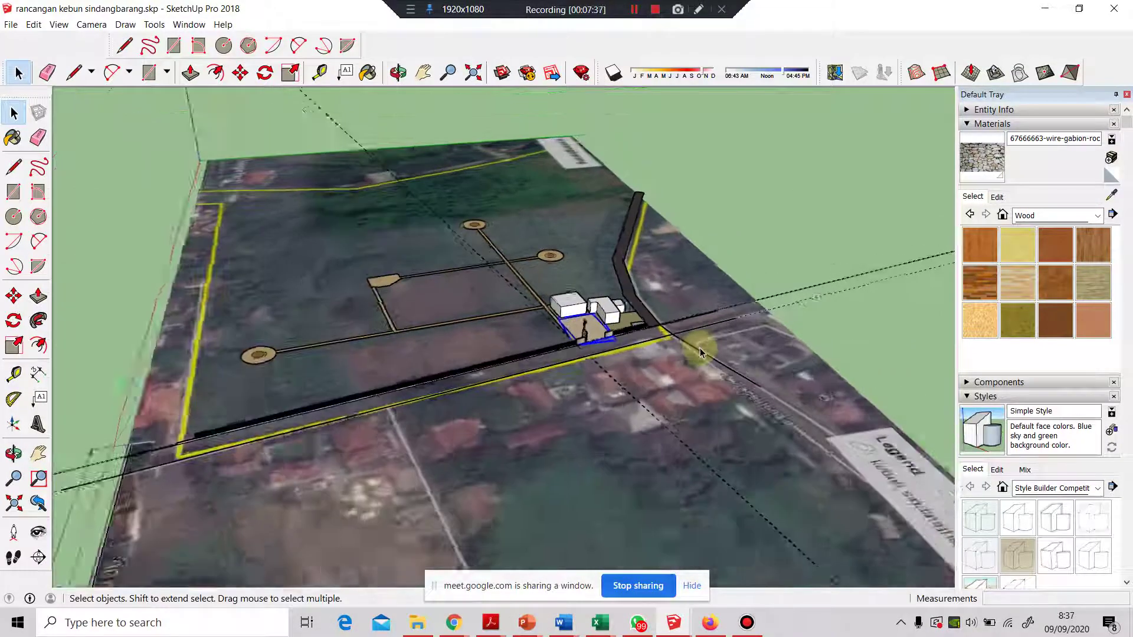
scroll(356, 246, "up", 2)
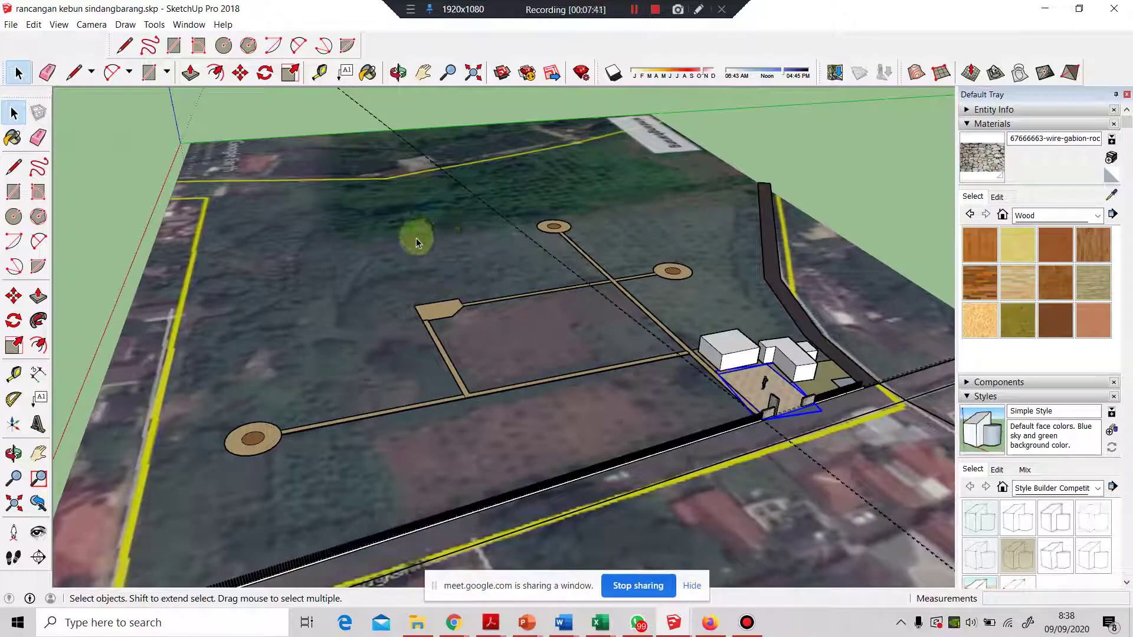
scroll(416, 242, "down", 3)
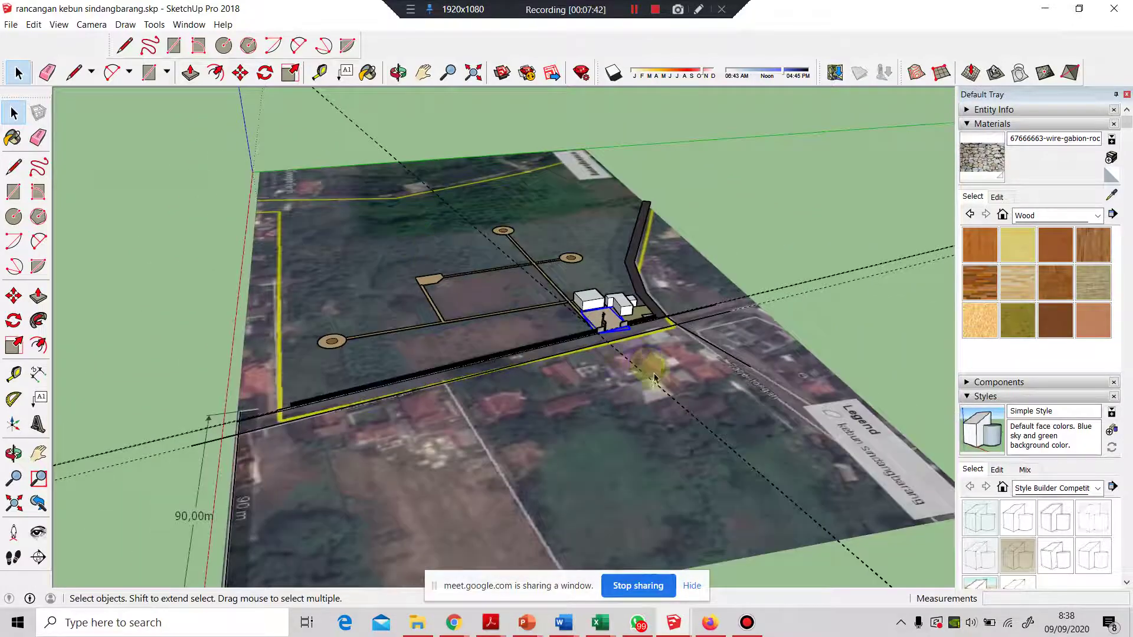
scroll(612, 360, "up", 4)
scroll(612, 357, "up", 1)
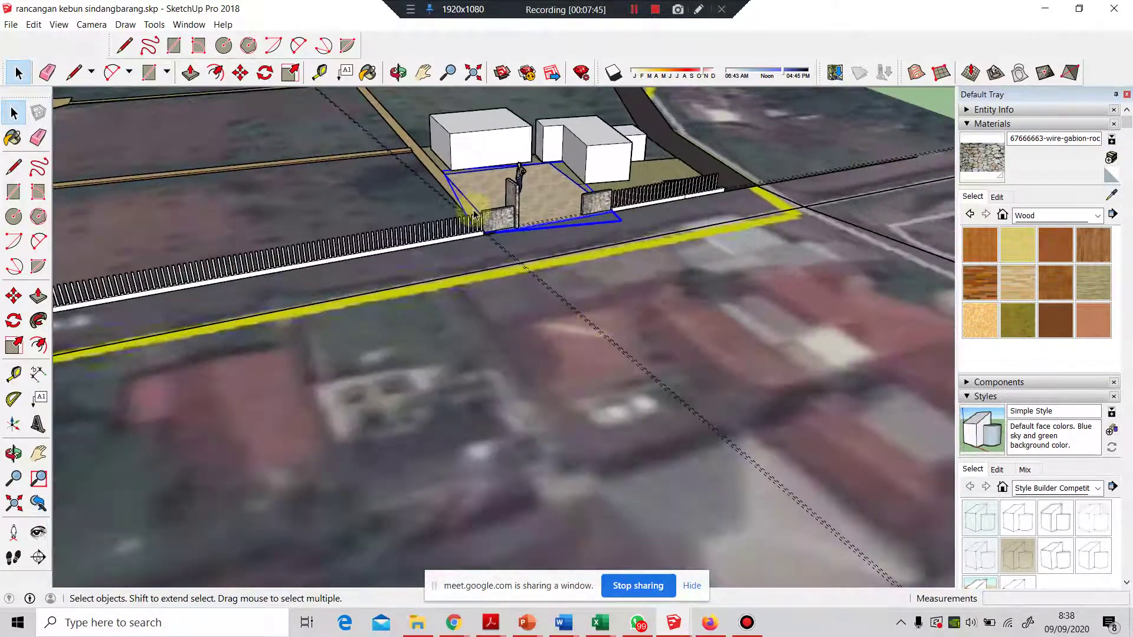
scroll(625, 230, "up", 4)
scroll(626, 222, "up", 2)
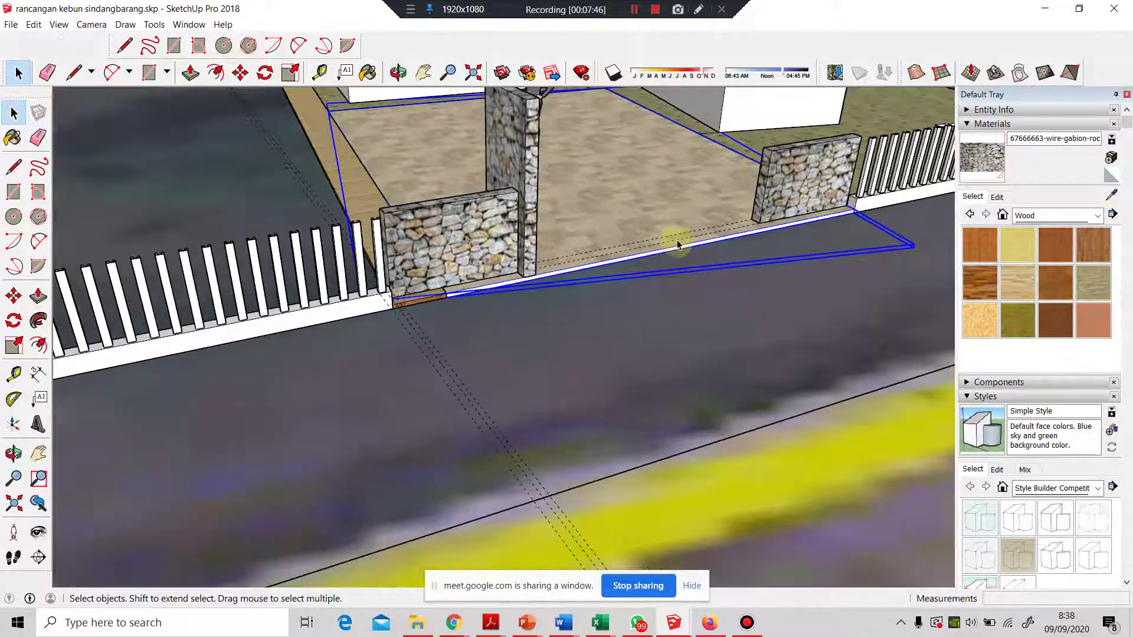
middle_click_drag(675, 243, 435, 278)
key("space")
scroll(298, 309, "down", 5)
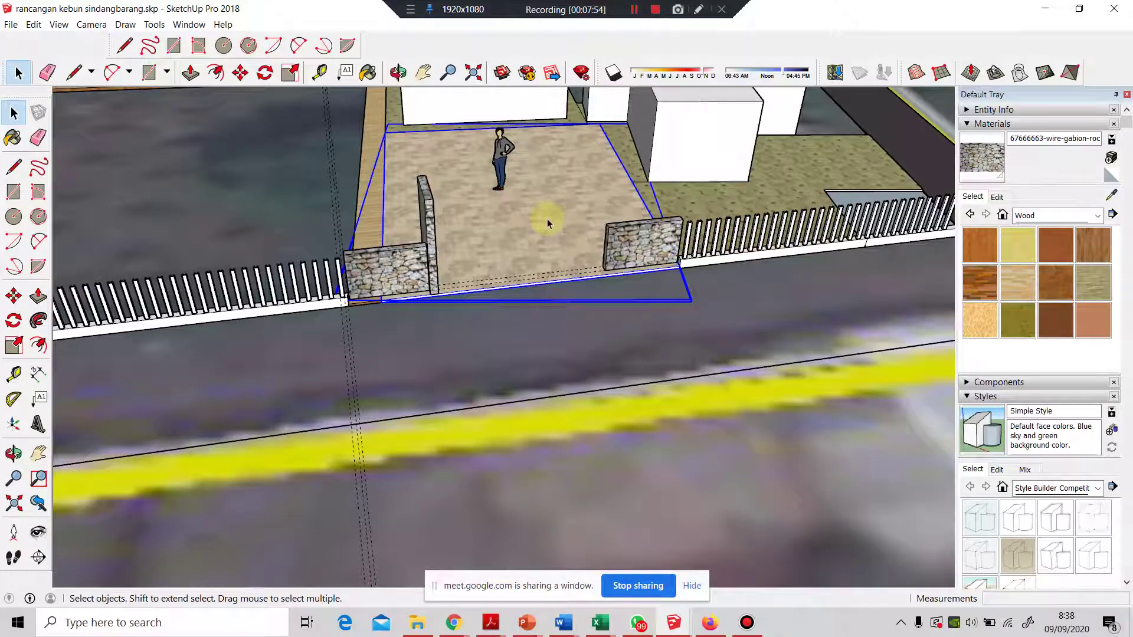
- Measure the distance from the paved forecourt's front edge to the dashed guides between the stone entrance walls
scroll(549, 223, "up", 3)
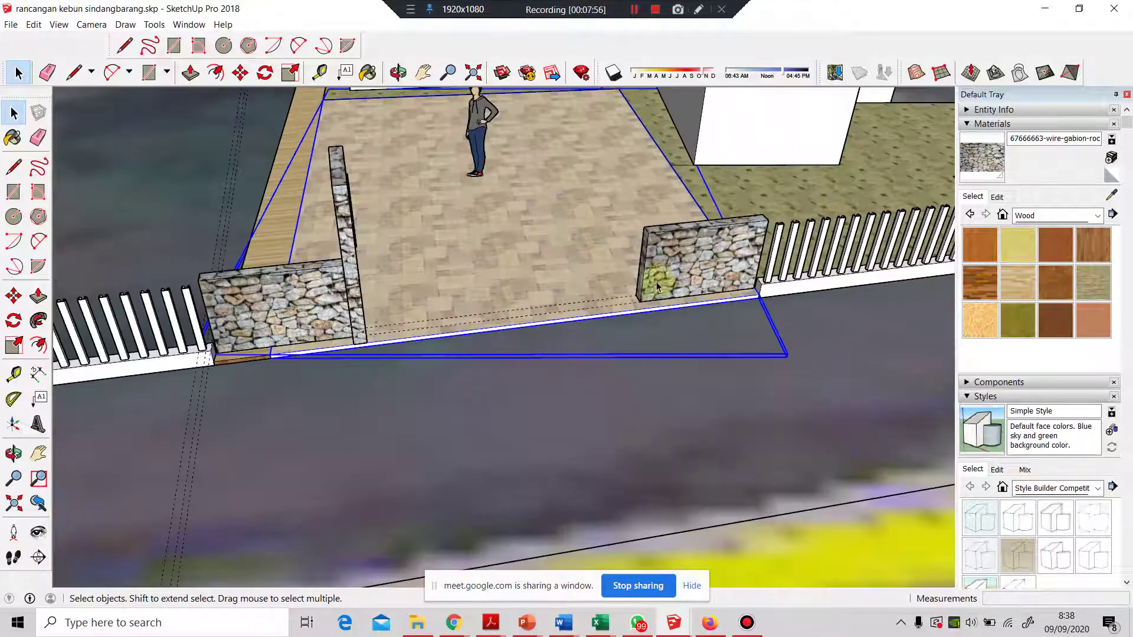
middle_click_drag(664, 287, 137, 295)
left_click(13, 374)
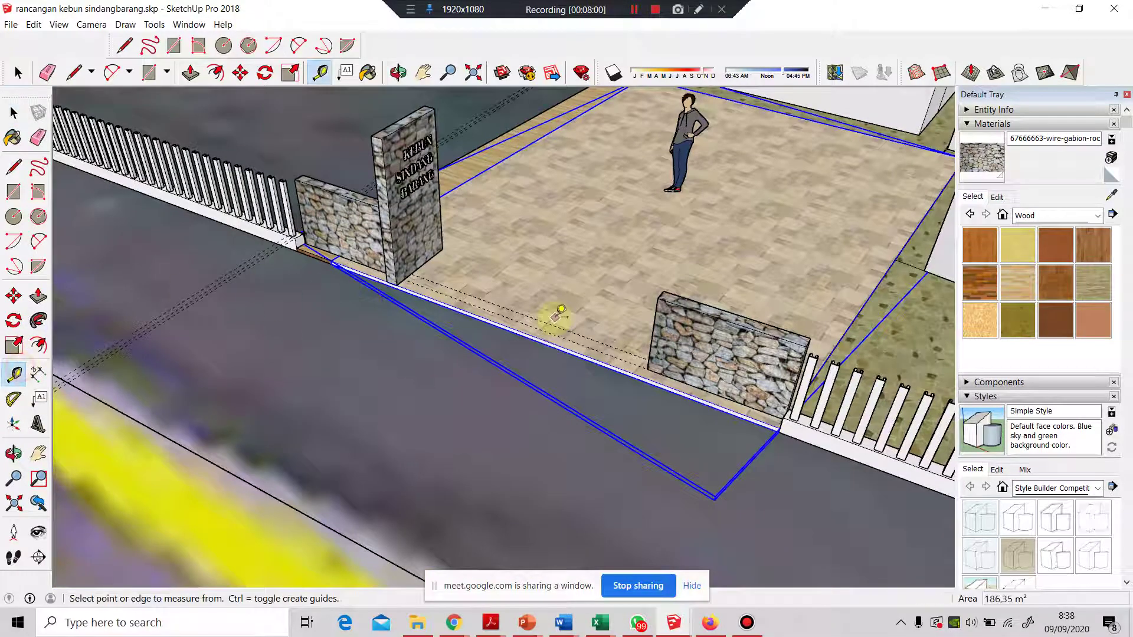
scroll(561, 310, "up", 5)
left_click(477, 397)
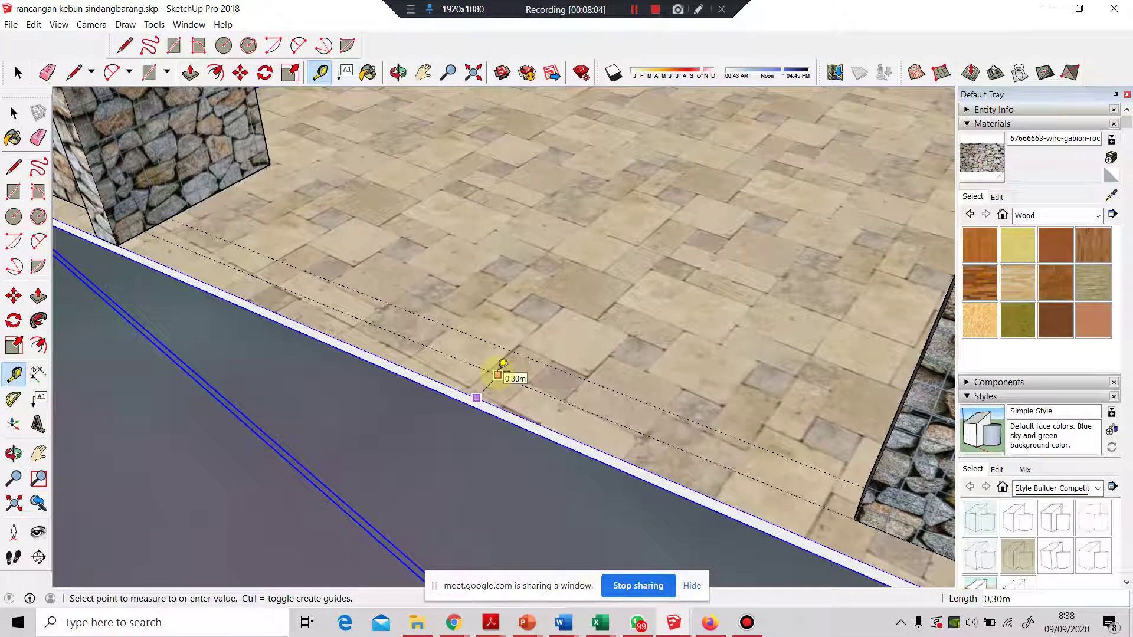
scroll(502, 363, "down", 2)
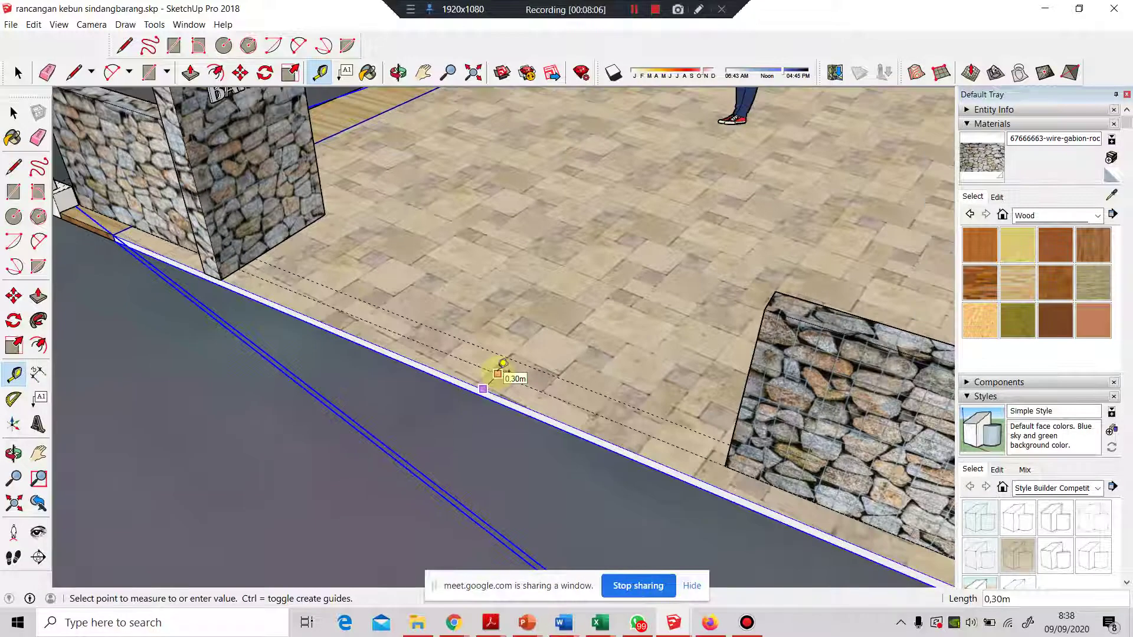
scroll(500, 365, "down", 3)
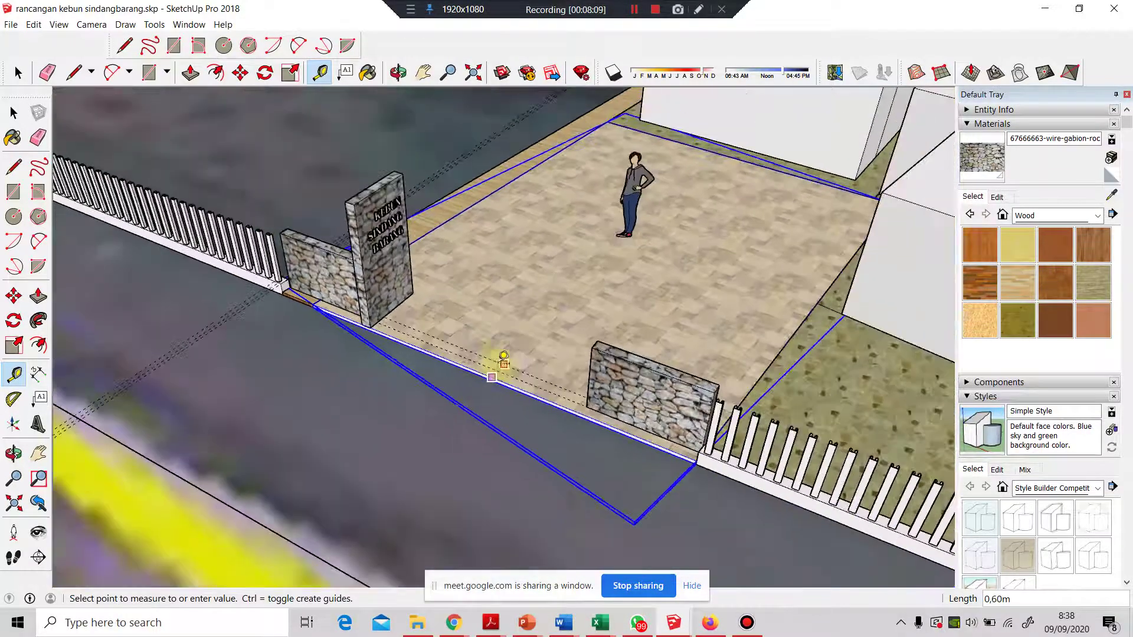
left_click(451, 380)
- Place a guide parallel to the forecourt's front edge through the rear bottom corner of the stone name pillar
scroll(452, 378, "up", 3)
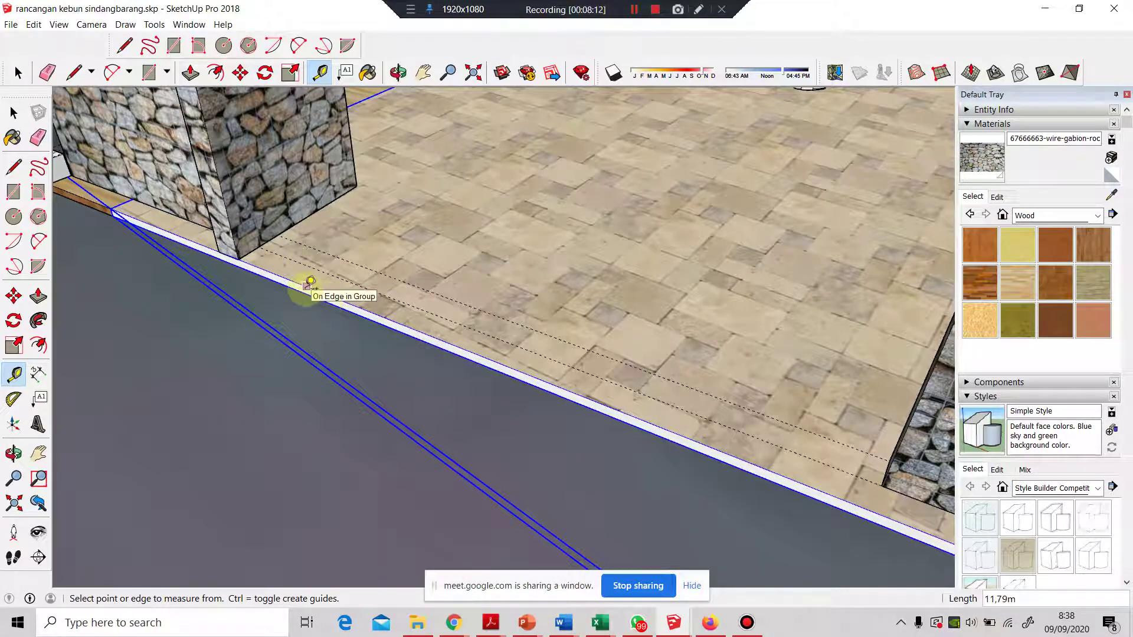
scroll(307, 286, "down", 4)
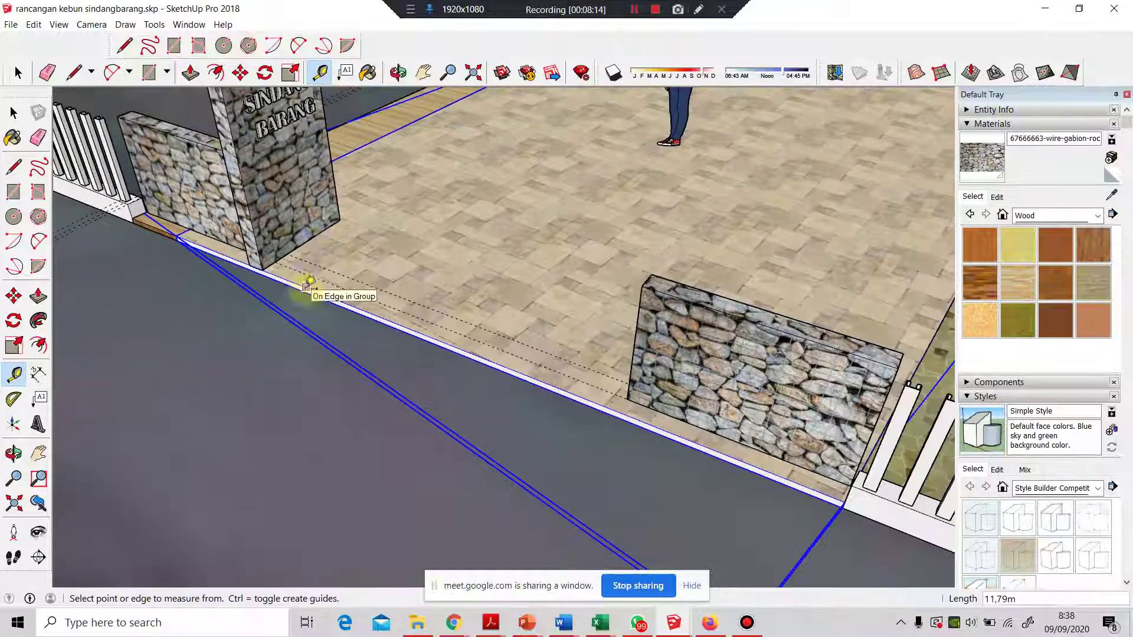
middle_click_drag(341, 219, 813, 257)
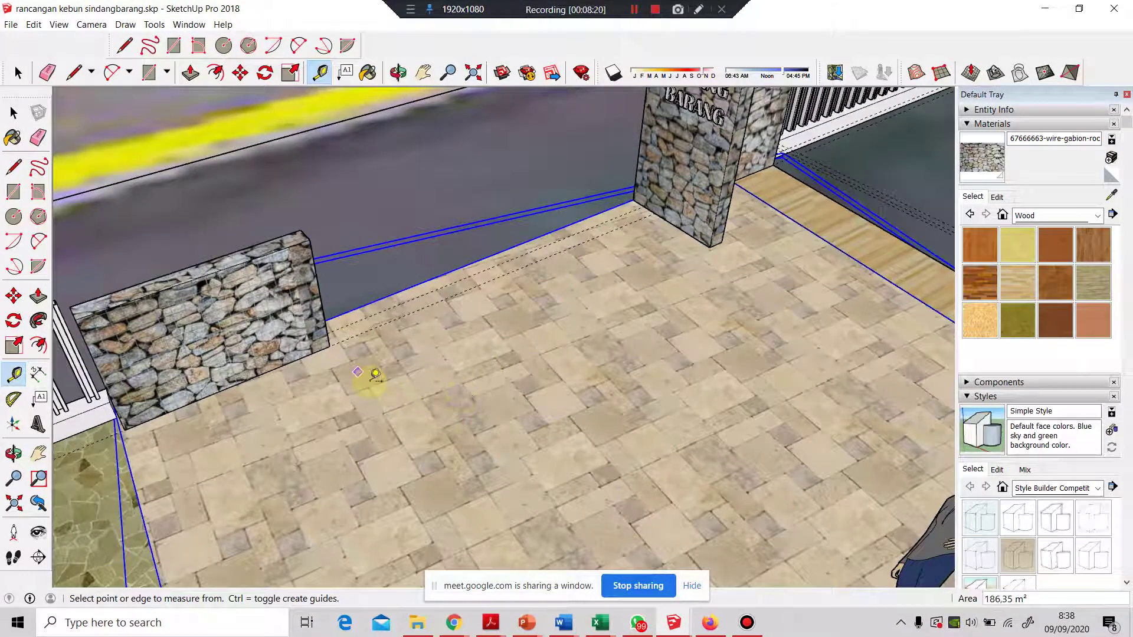
middle_click_drag(751, 228, 752, 278)
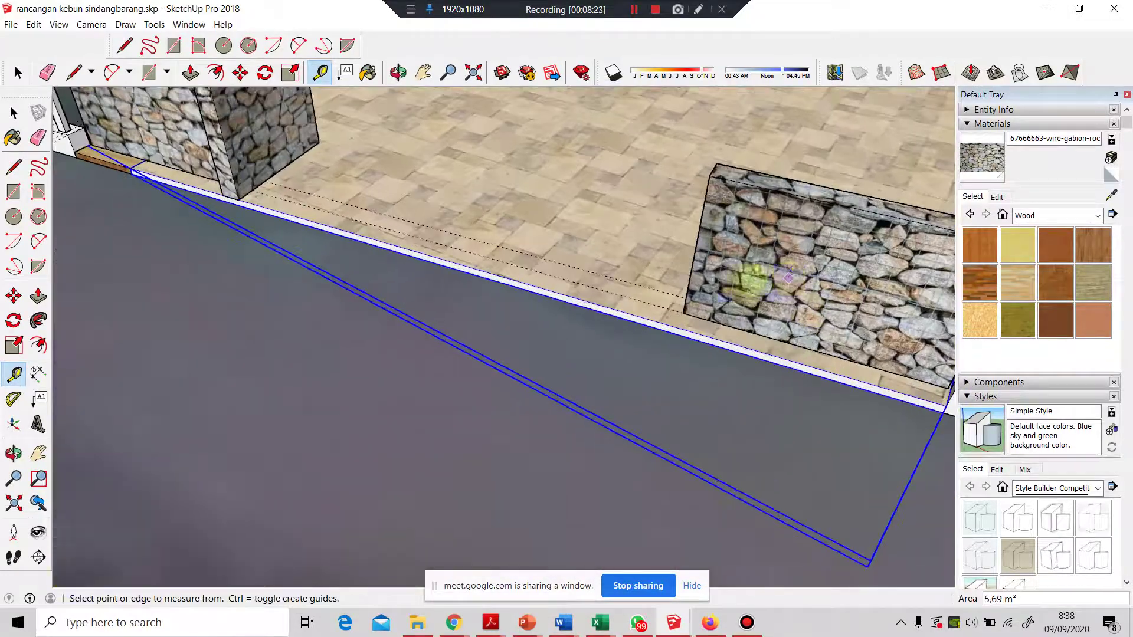
middle_click_drag(526, 270, 435, 370)
scroll(486, 218, "up", 2)
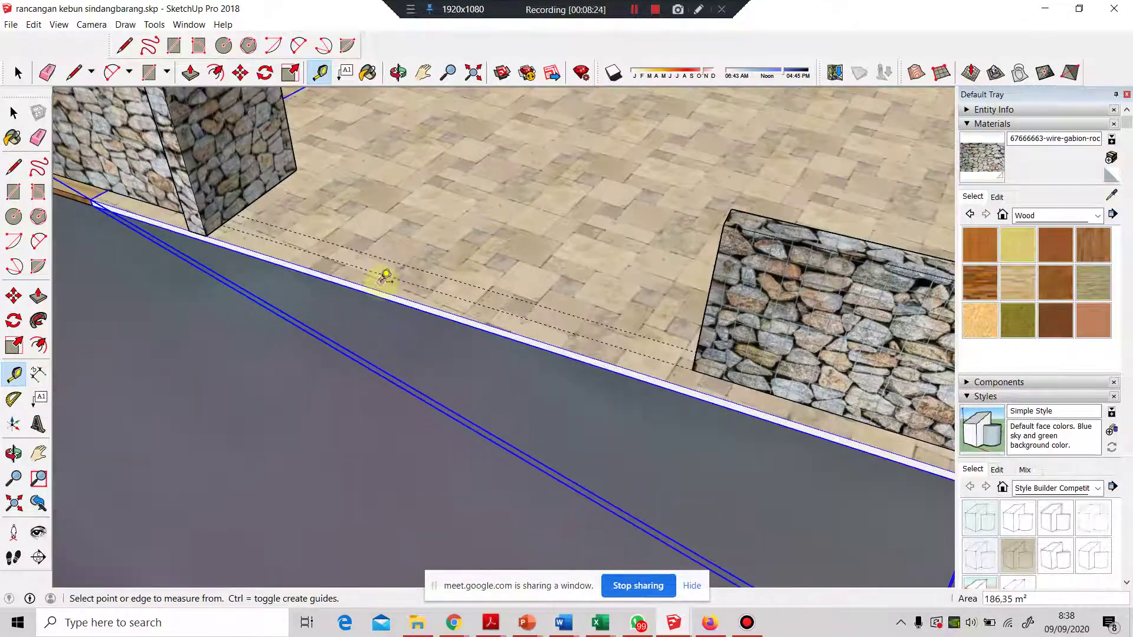
left_click(377, 290)
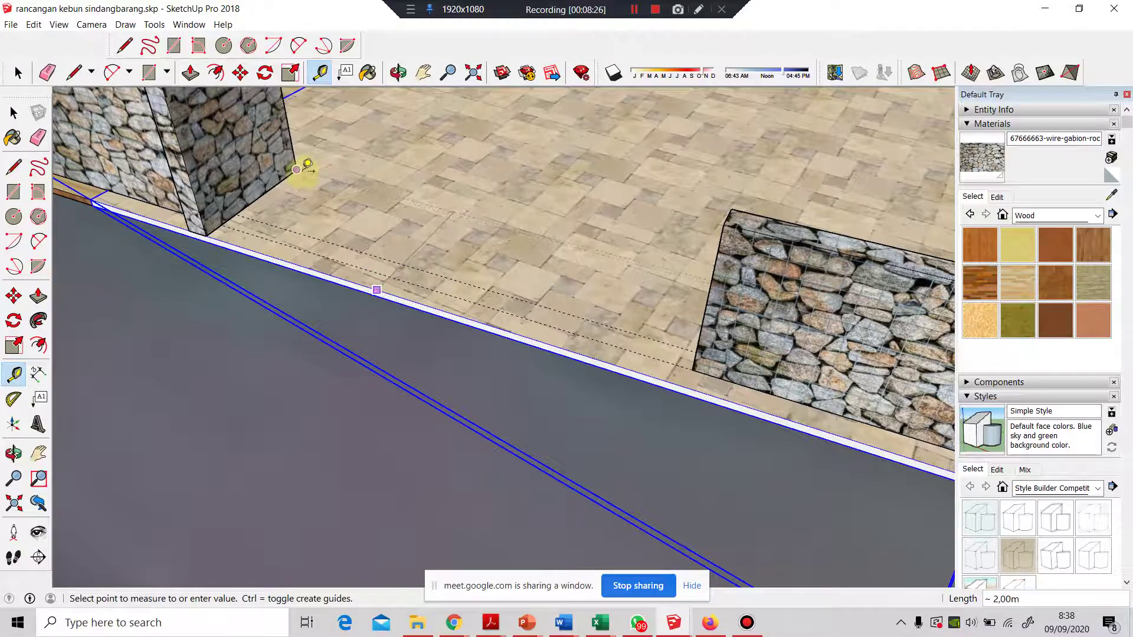
left_click(298, 170)
- Place a guide parallel to the name pillar's side at the end of the low stone wall across the entrance
middle_click_drag(304, 172, 592, 338)
left_click(193, 304)
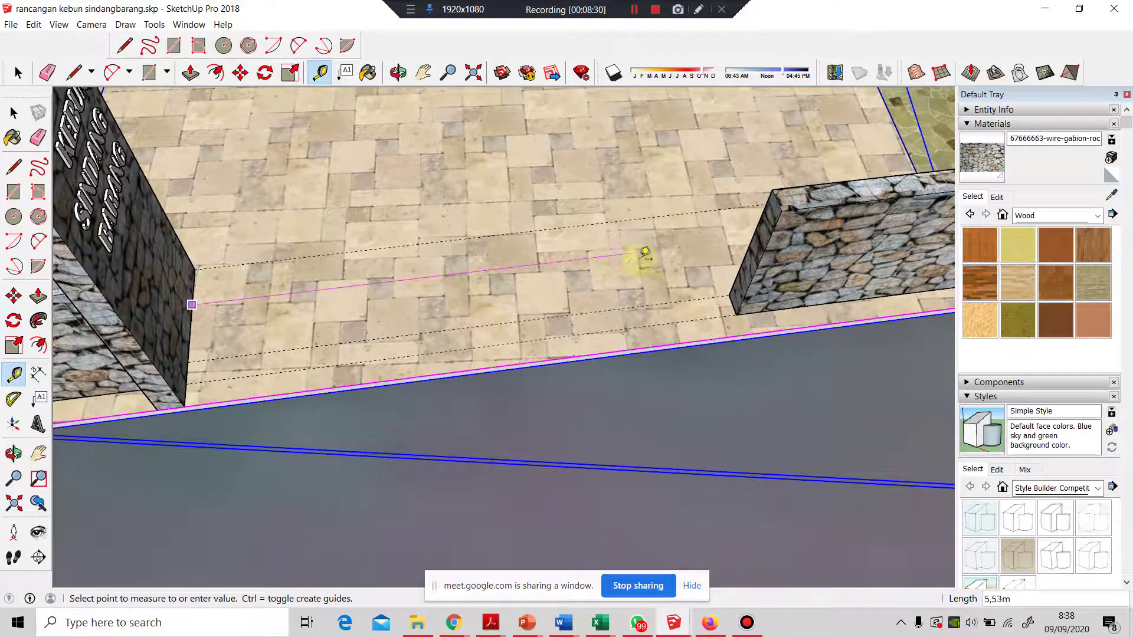
left_click(731, 294)
middle_click_drag(677, 258, 632, 296)
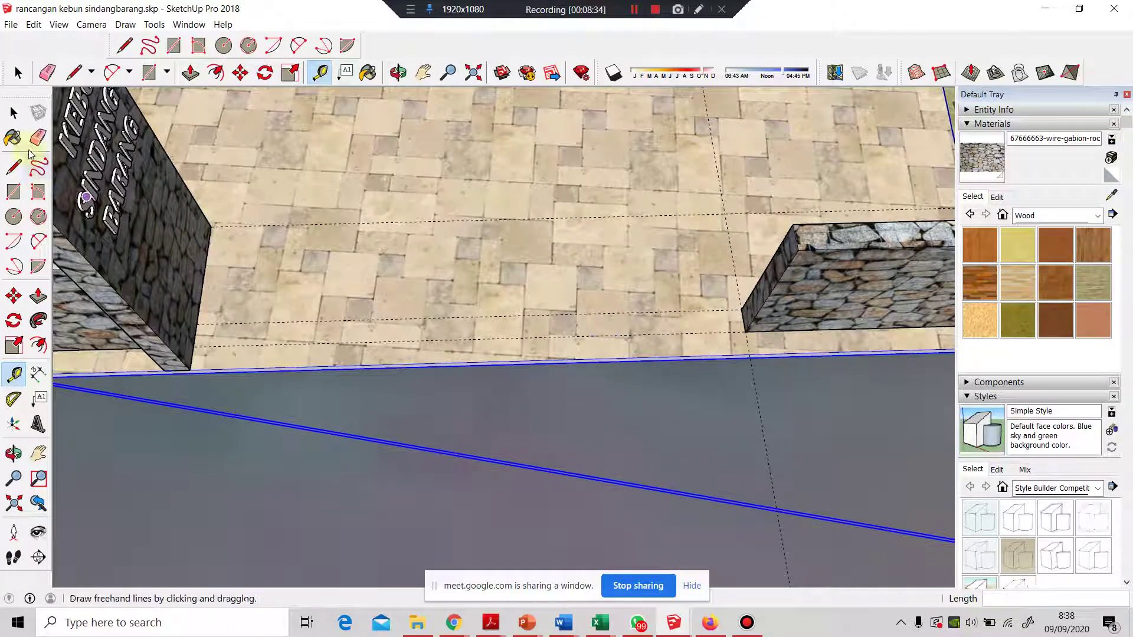
- Open the paved forecourt group and draw lines from the pillar's rear corner to the guide intersection and on to the front edge
left_click(14, 113)
double_click(399, 232)
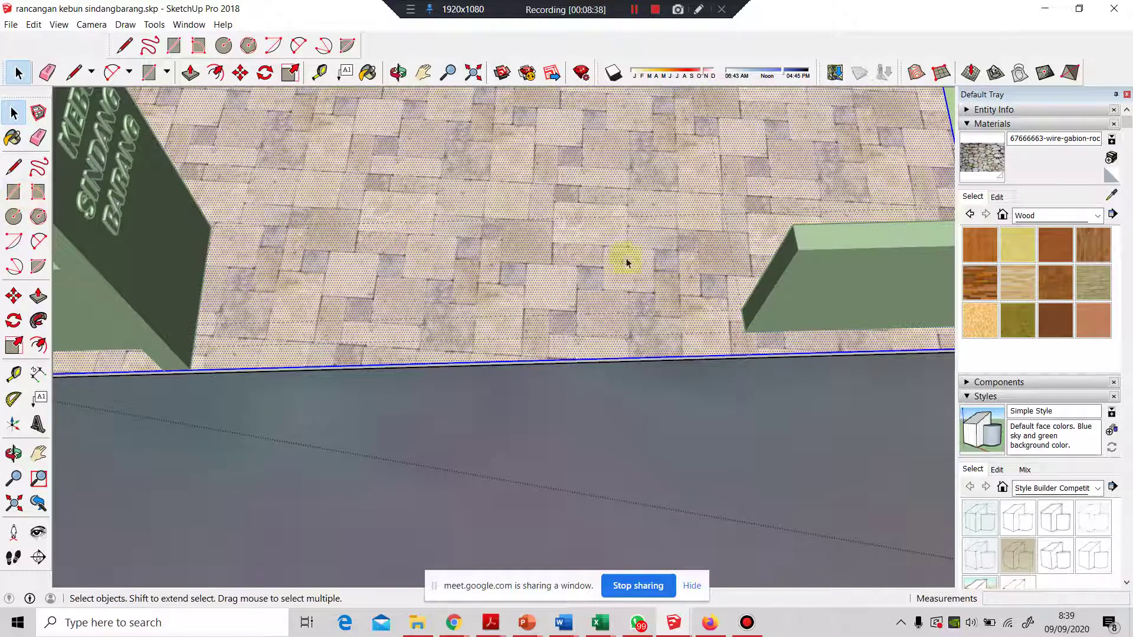
left_click(13, 192)
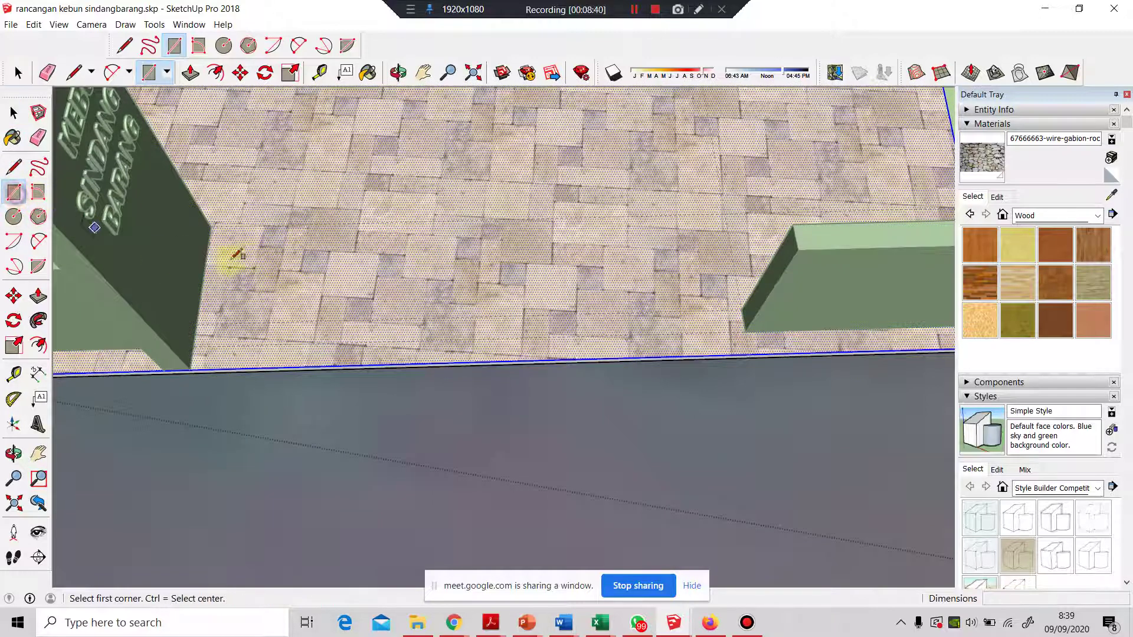
left_click(211, 227)
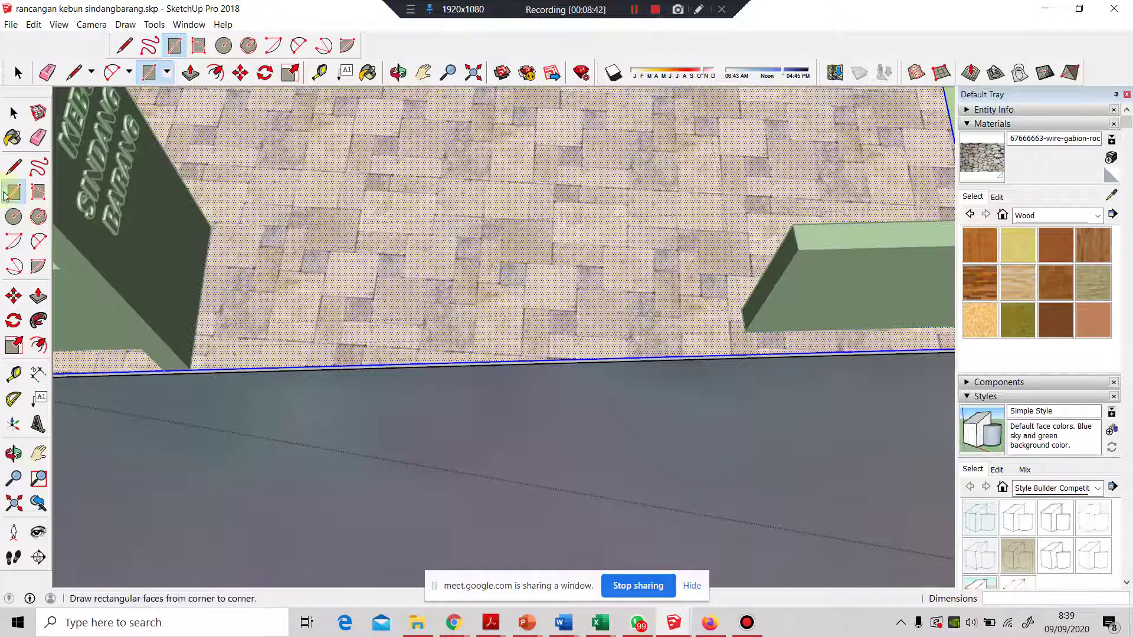
left_click(14, 167)
left_click(210, 227)
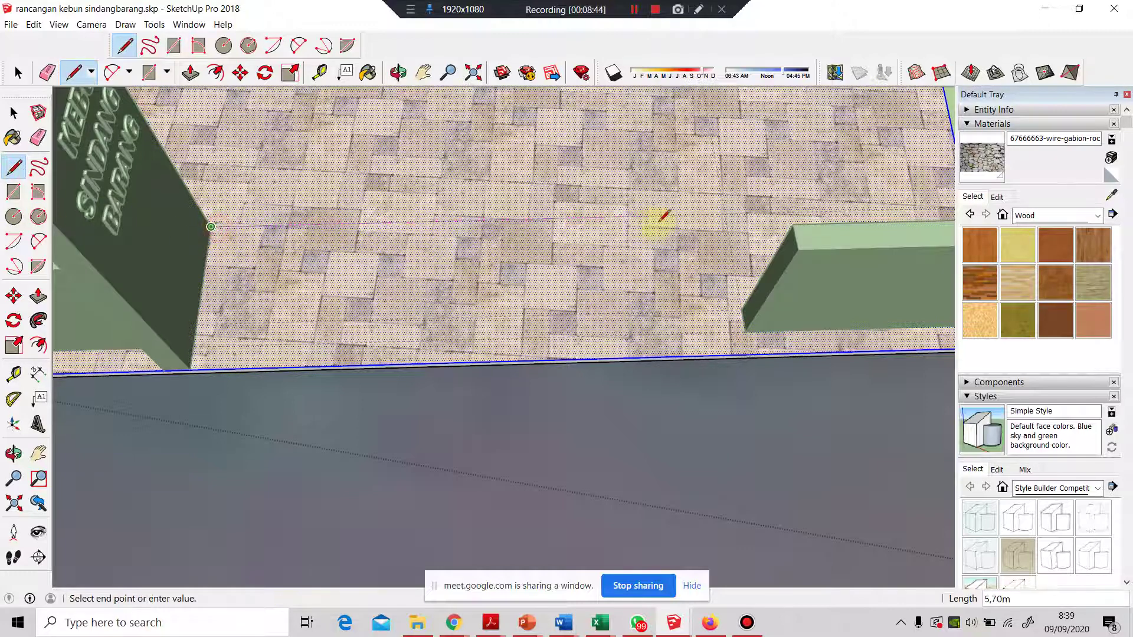
left_click(725, 213)
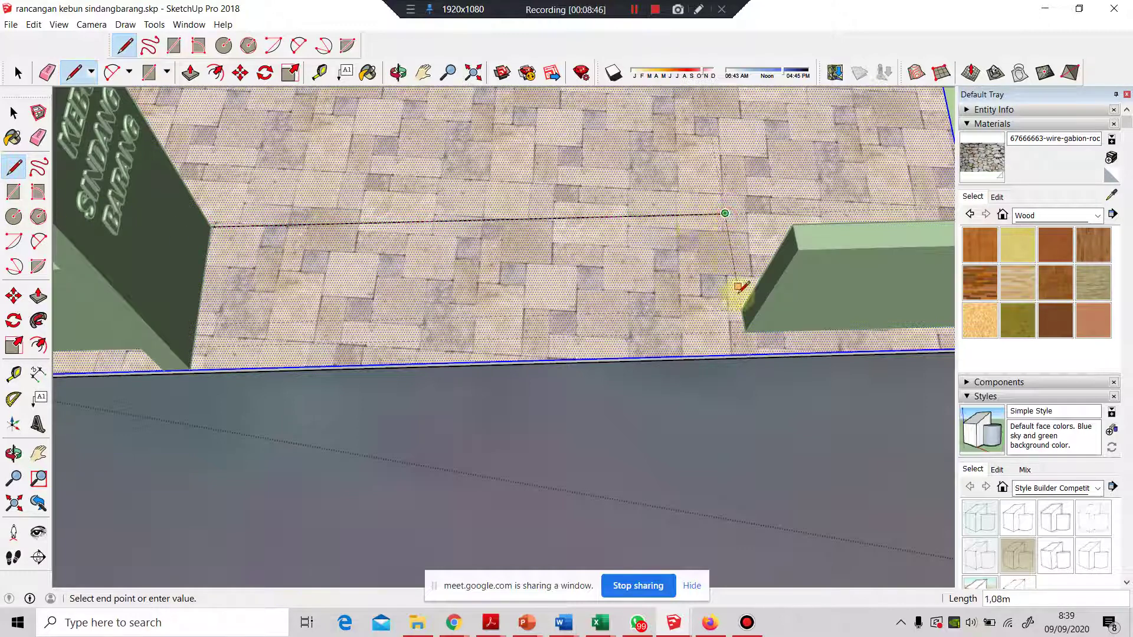
left_click(750, 354)
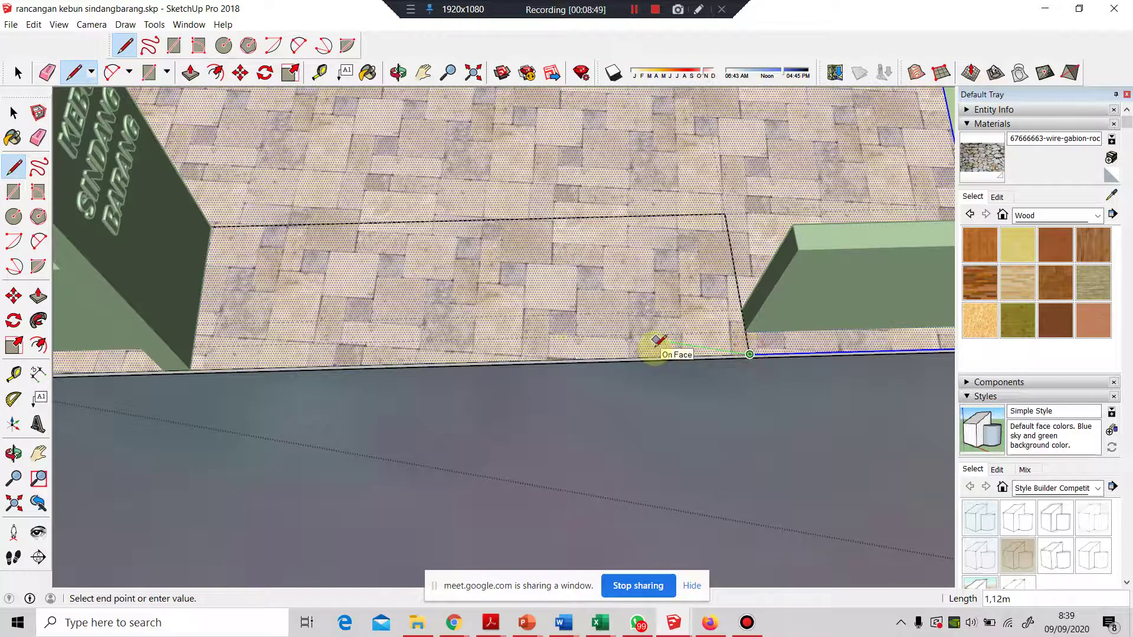
- Draw 0.10 m lines down the slab's front face at both ends of the entrance opening
middle_click_drag(657, 340, 317, 344)
scroll(316, 344, "up", 2)
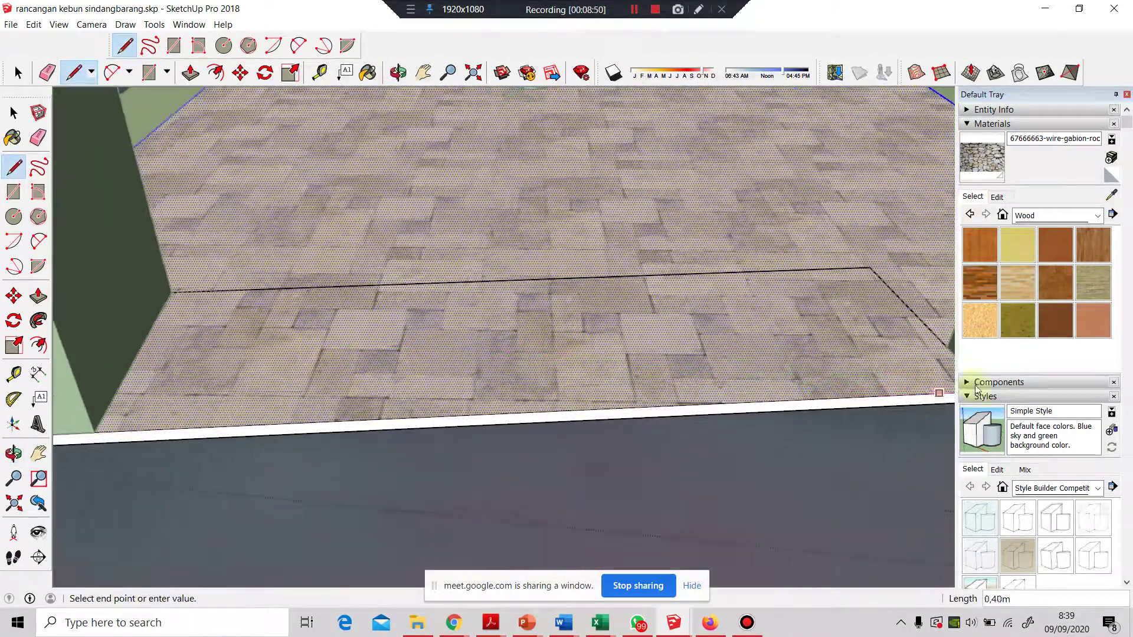
scroll(603, 292, "down", 2)
scroll(879, 364, "up", 1)
left_click(882, 369)
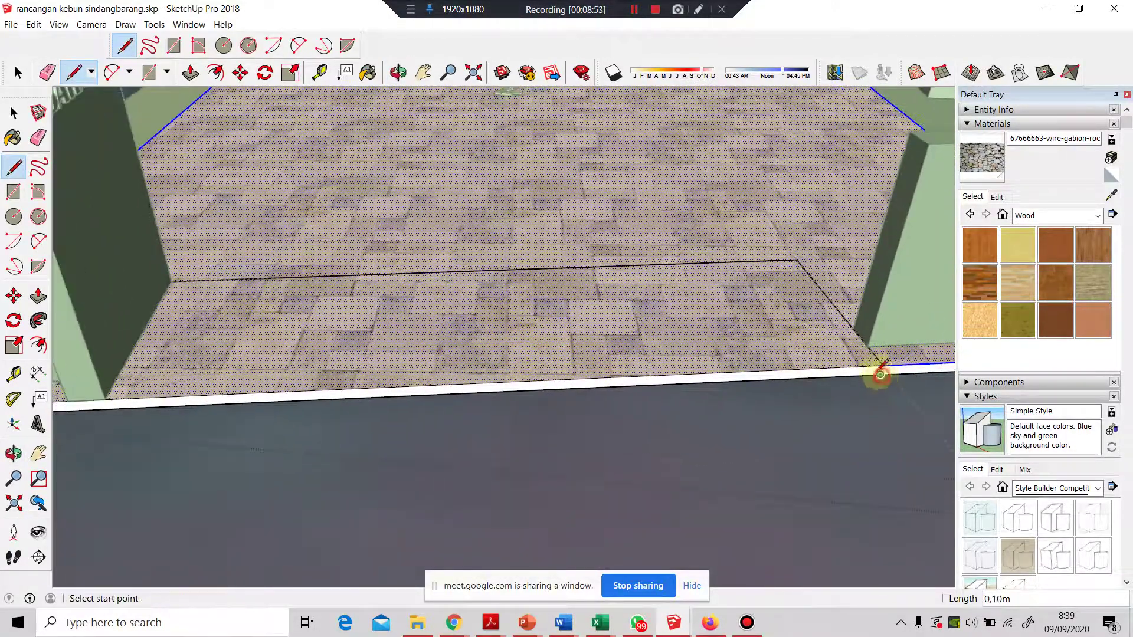
left_click(104, 399)
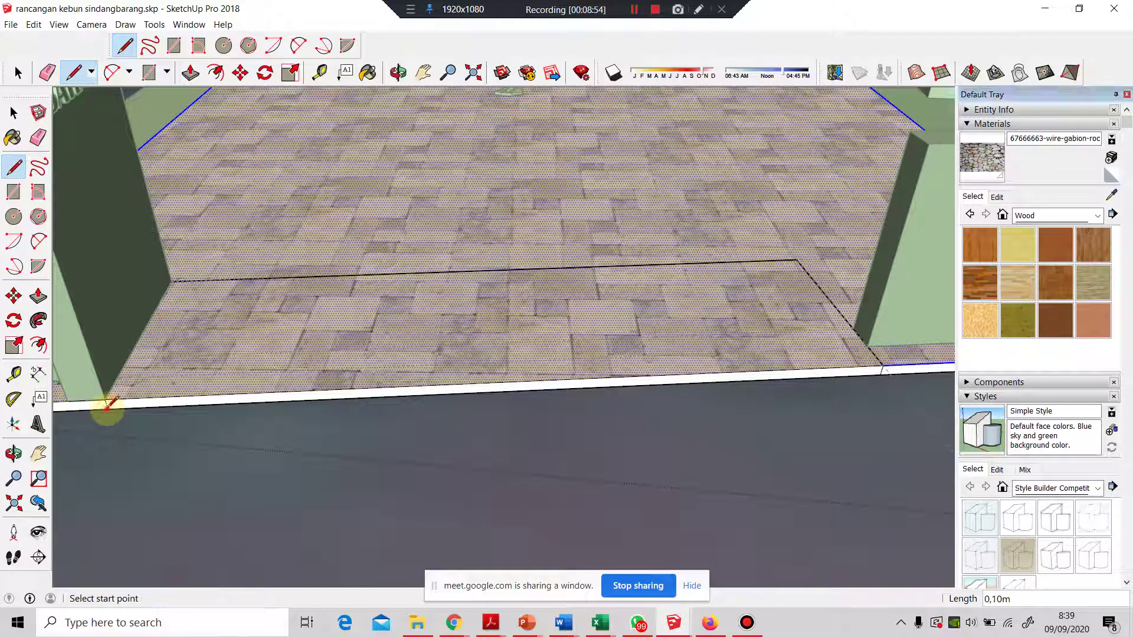
key("space")
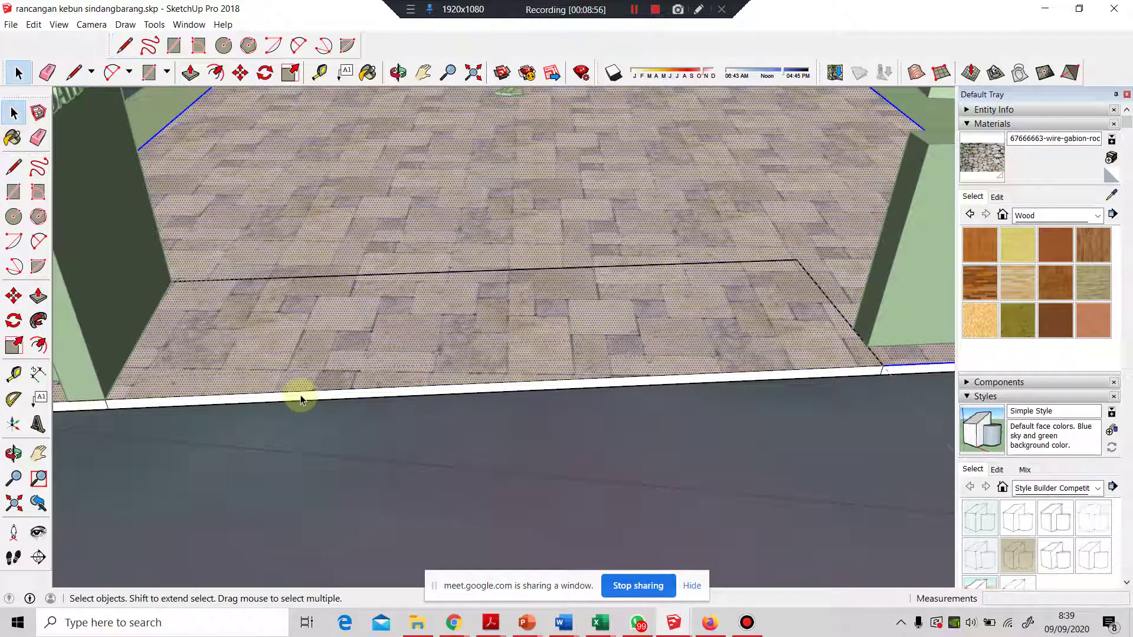
left_click(300, 400)
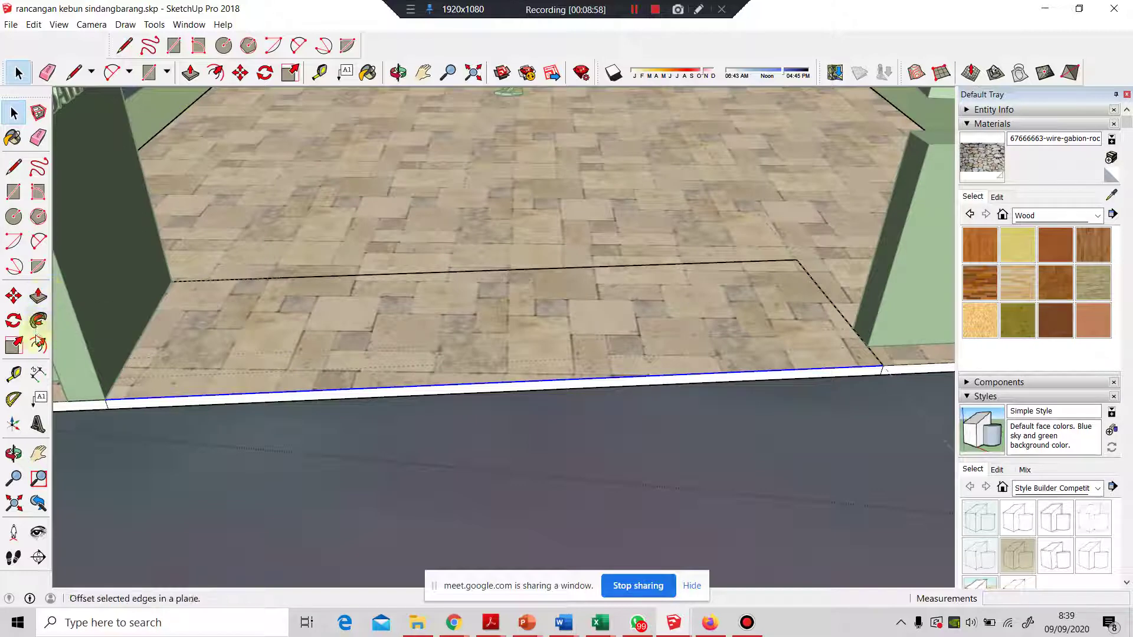
left_click(13, 295)
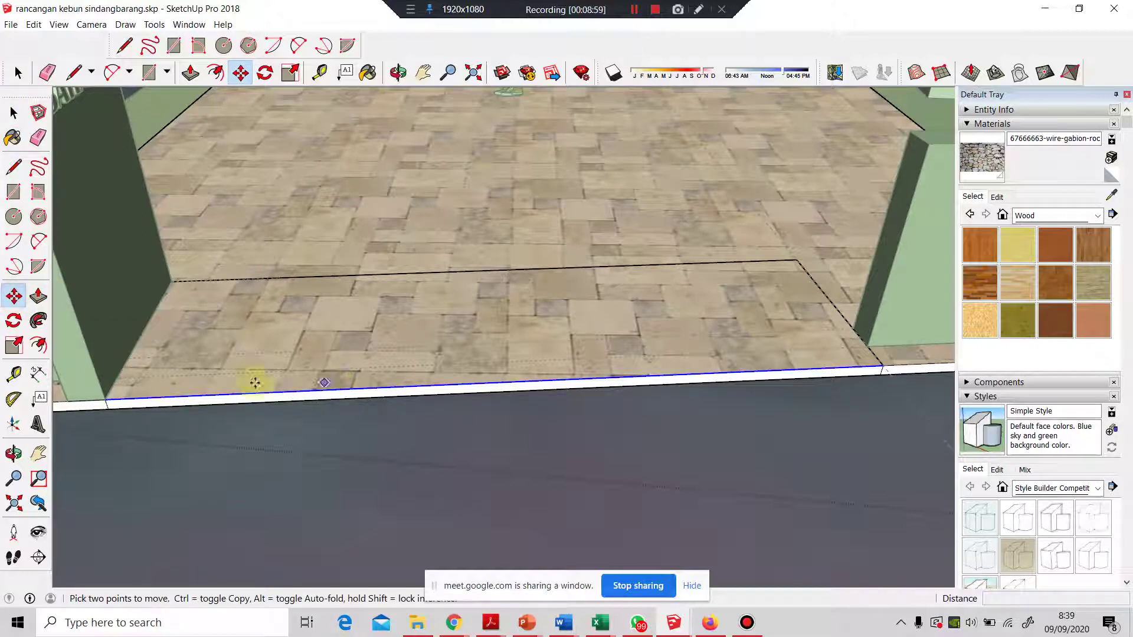
left_click(507, 383)
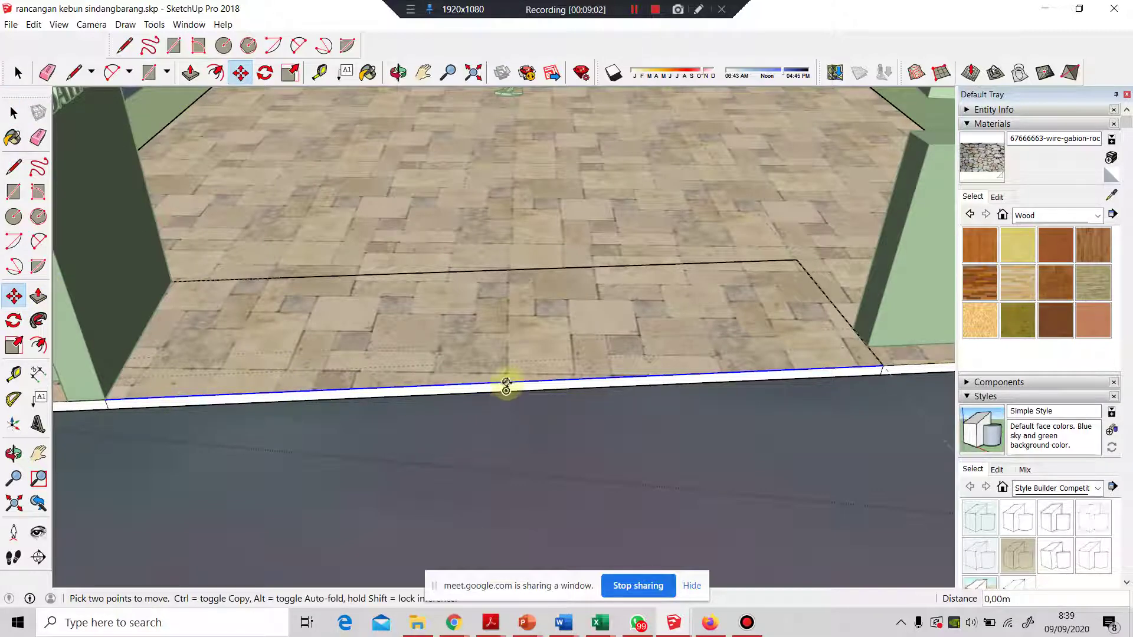
key("Escape")
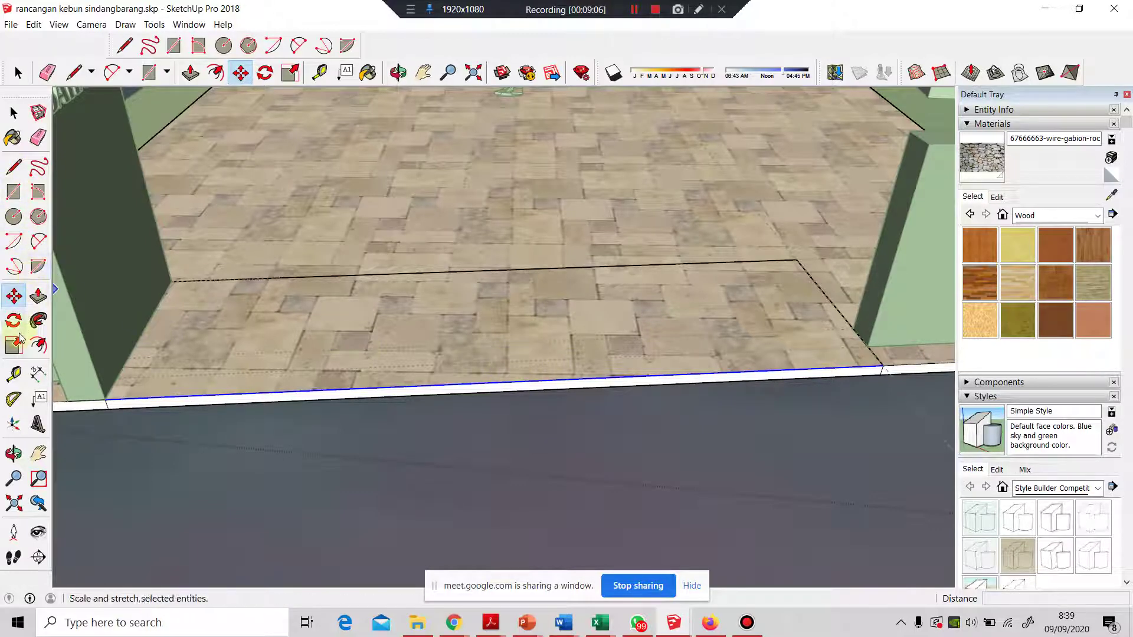
- Try to delete the slab's upper front edge between the two short lines, and undo each deletion
left_click(37, 140)
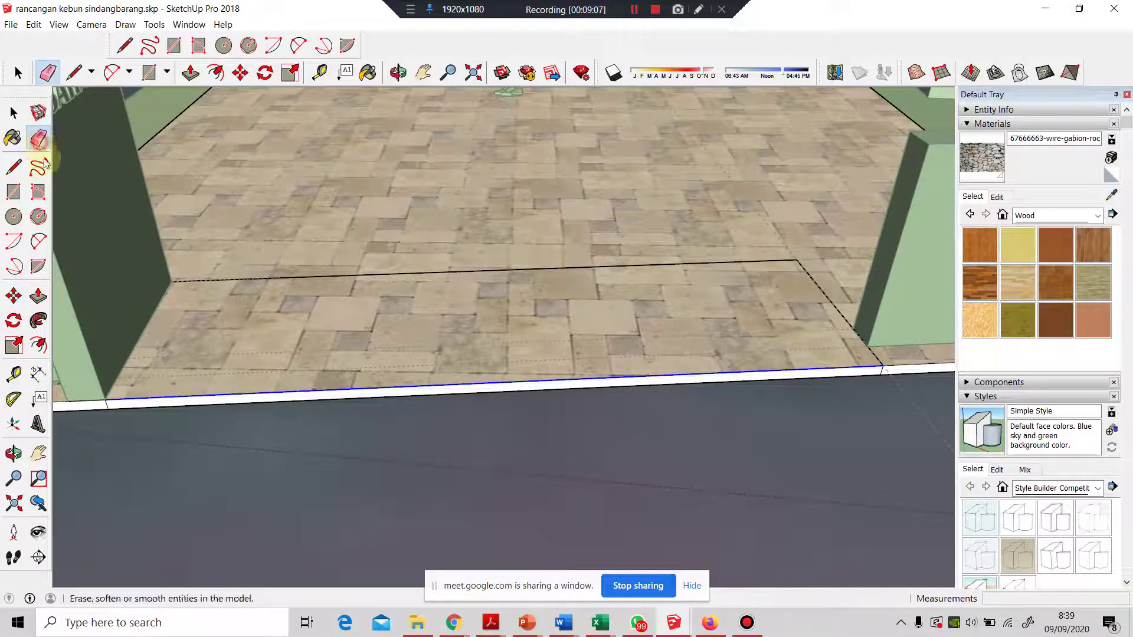
left_click(448, 385)
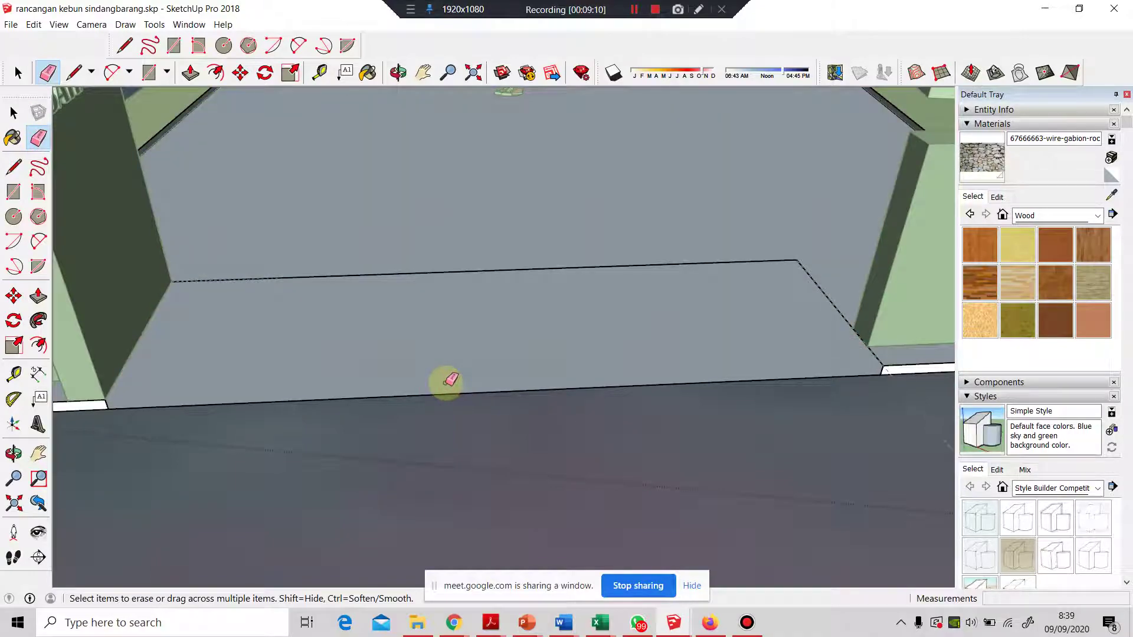
key("ctrl+z")
left_click(13, 112)
left_click(344, 340)
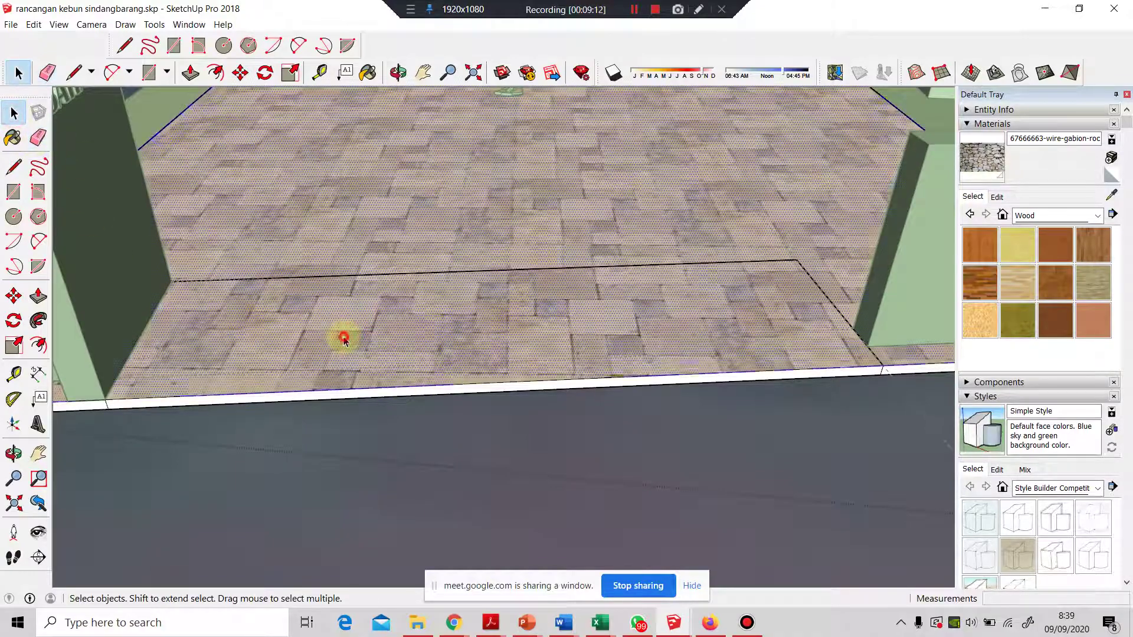
triple_click(344, 340)
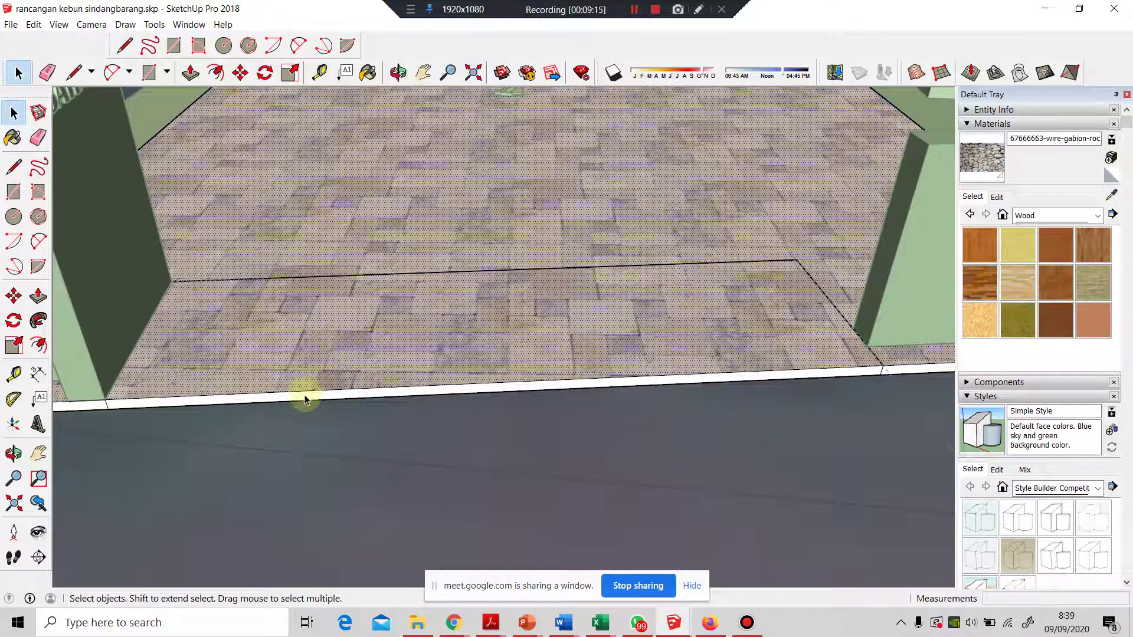
left_click(305, 394)
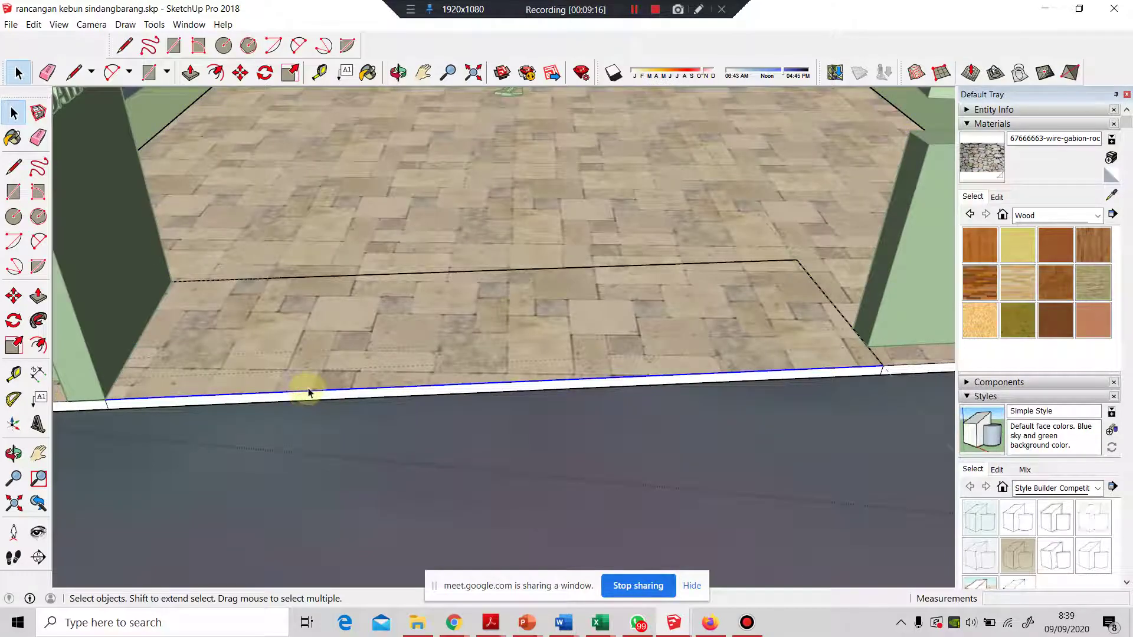
key("Delete")
key("ctrl+z")
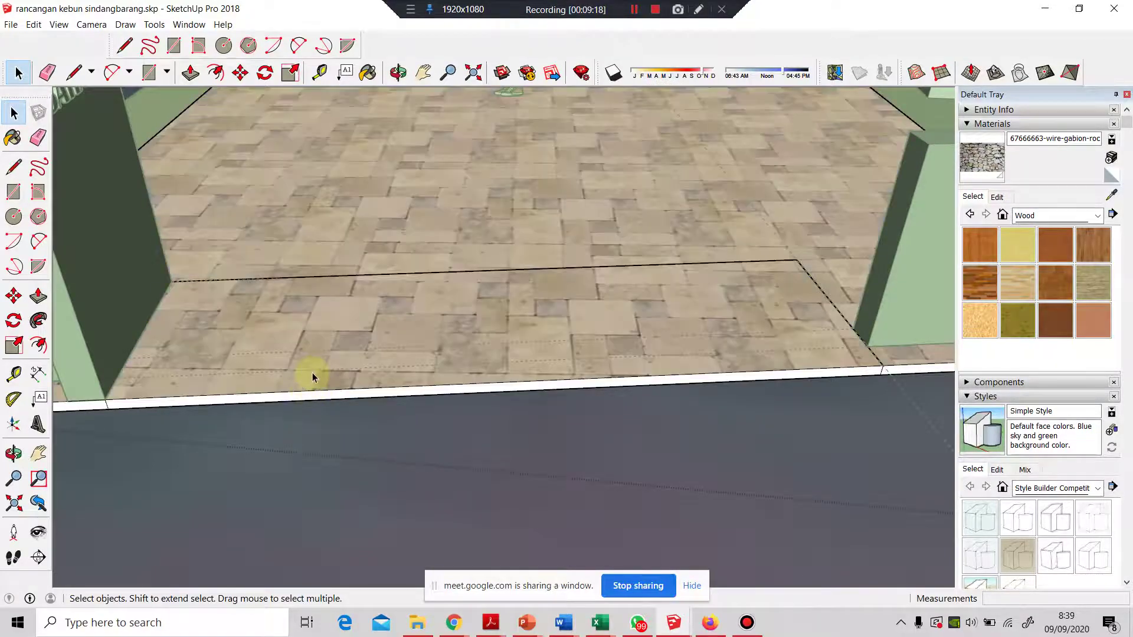
- Draw a line along the name pillar's base from its rear corner to the slab's front edge to close off the entrance strip
left_click(307, 393)
left_click(307, 393)
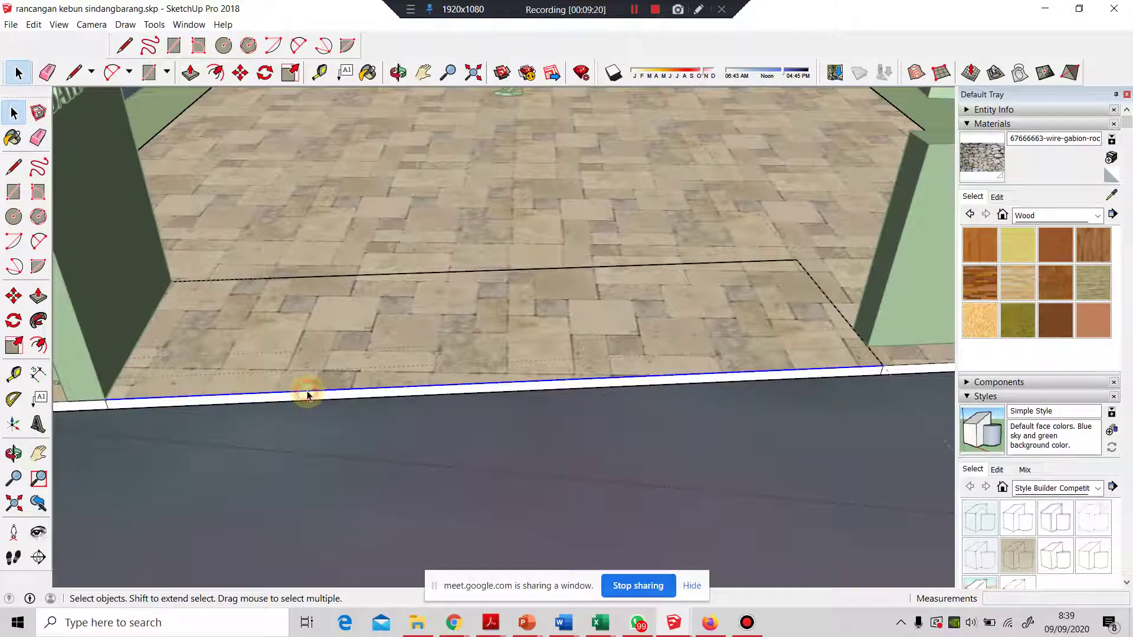
left_click(302, 357)
key("l")
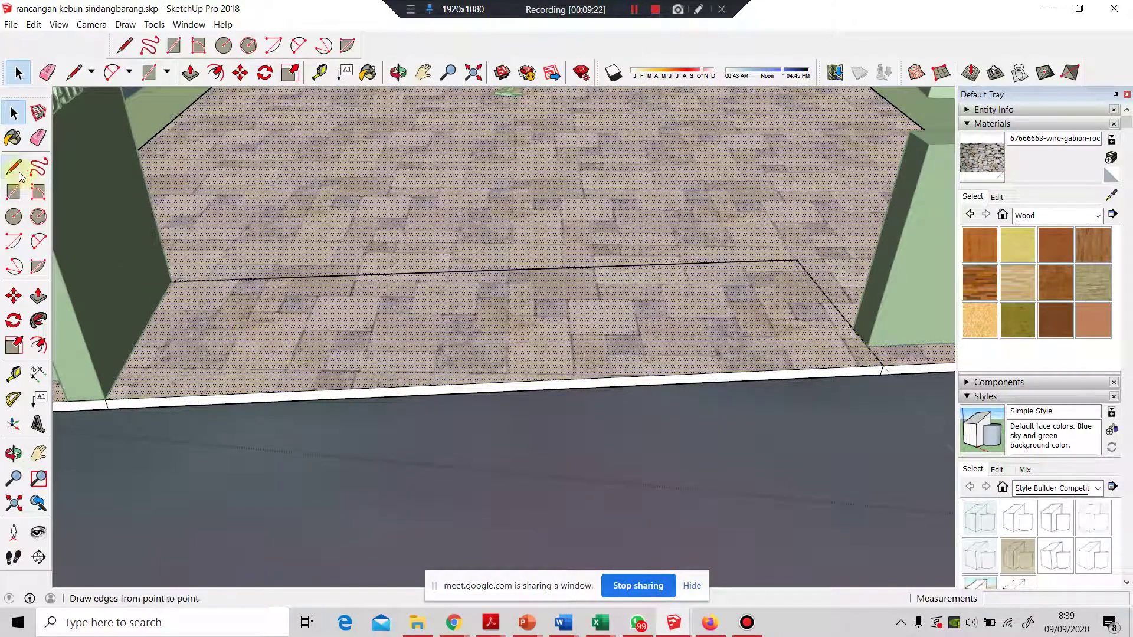
left_click(171, 281)
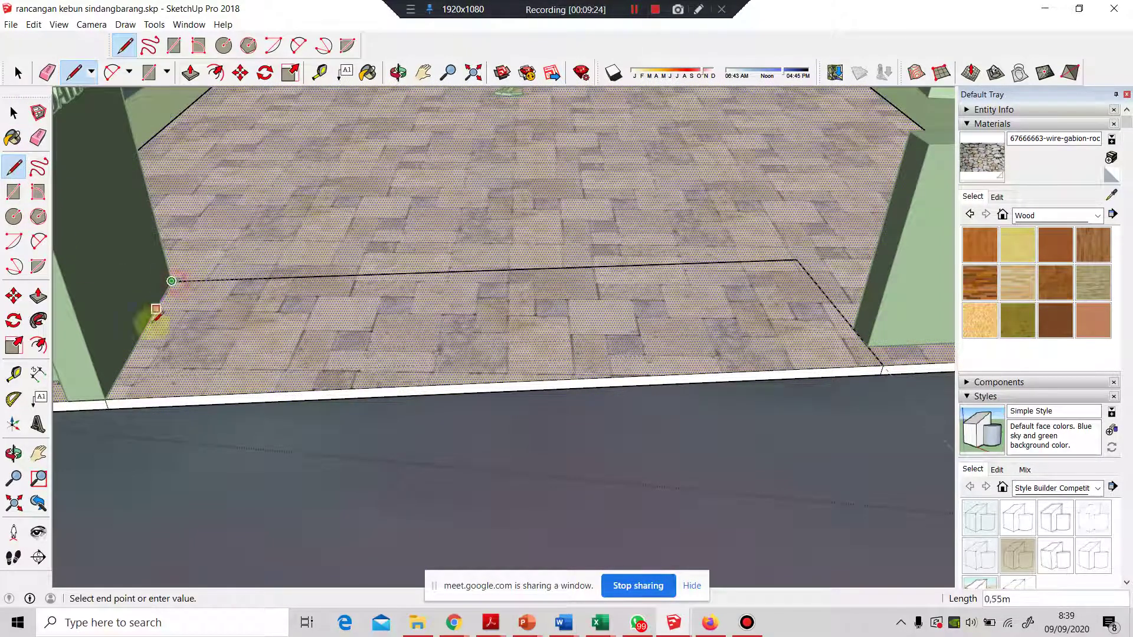
left_click(107, 404)
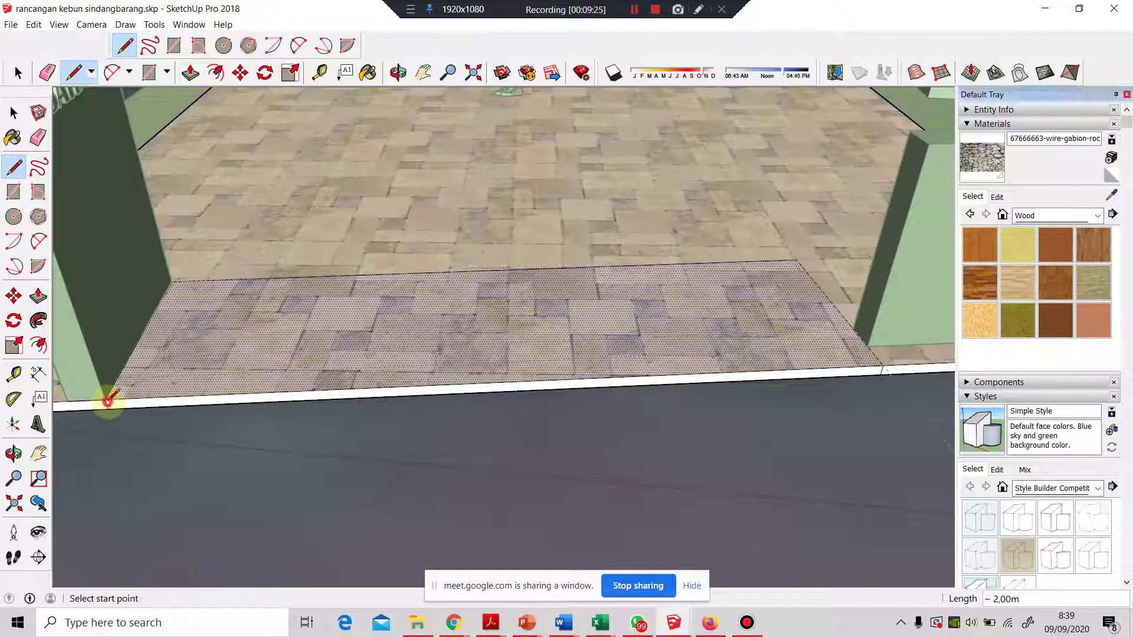
left_click(796, 260)
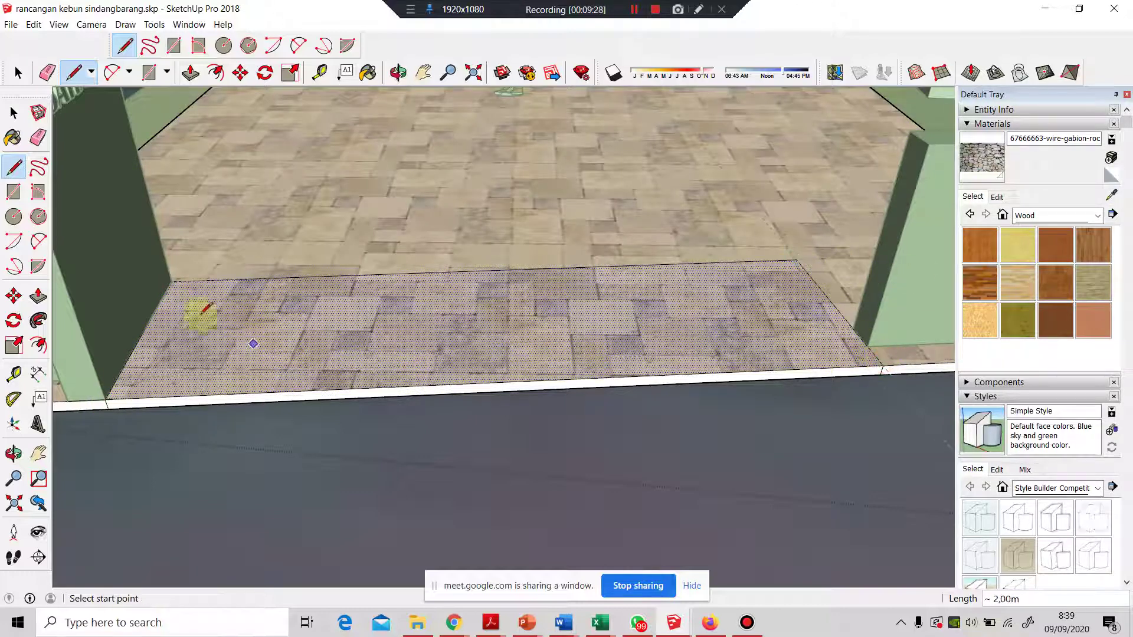
- Try to move the entrance strip's upper front edge, and undo the move
left_click(14, 113)
left_click(296, 393)
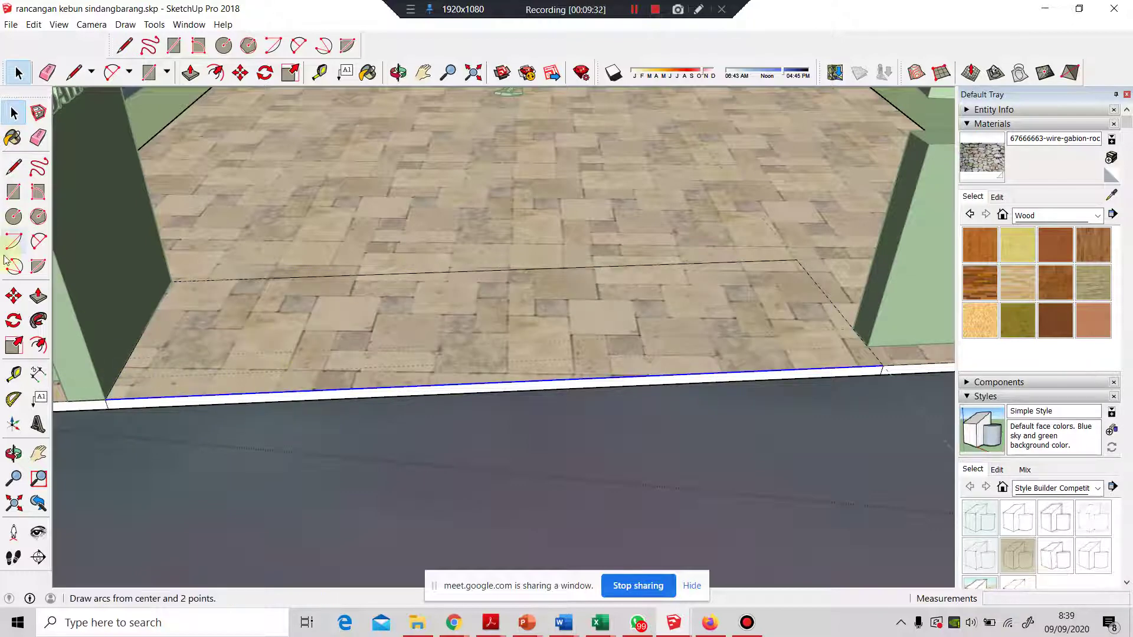
left_click(13, 295)
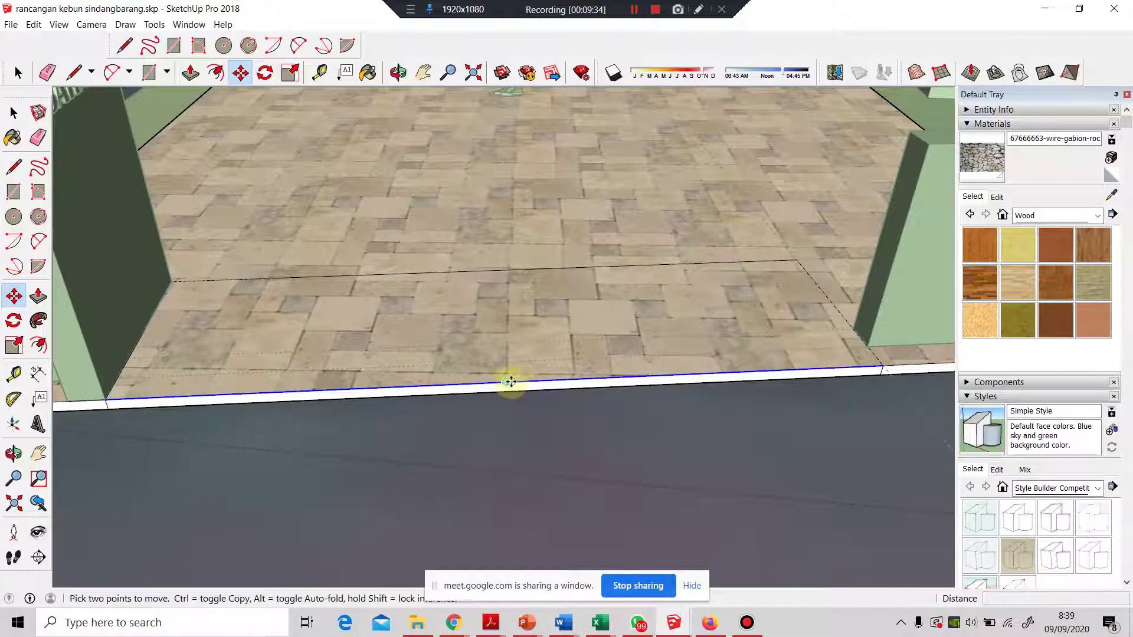
left_click_drag(505, 382, 503, 391)
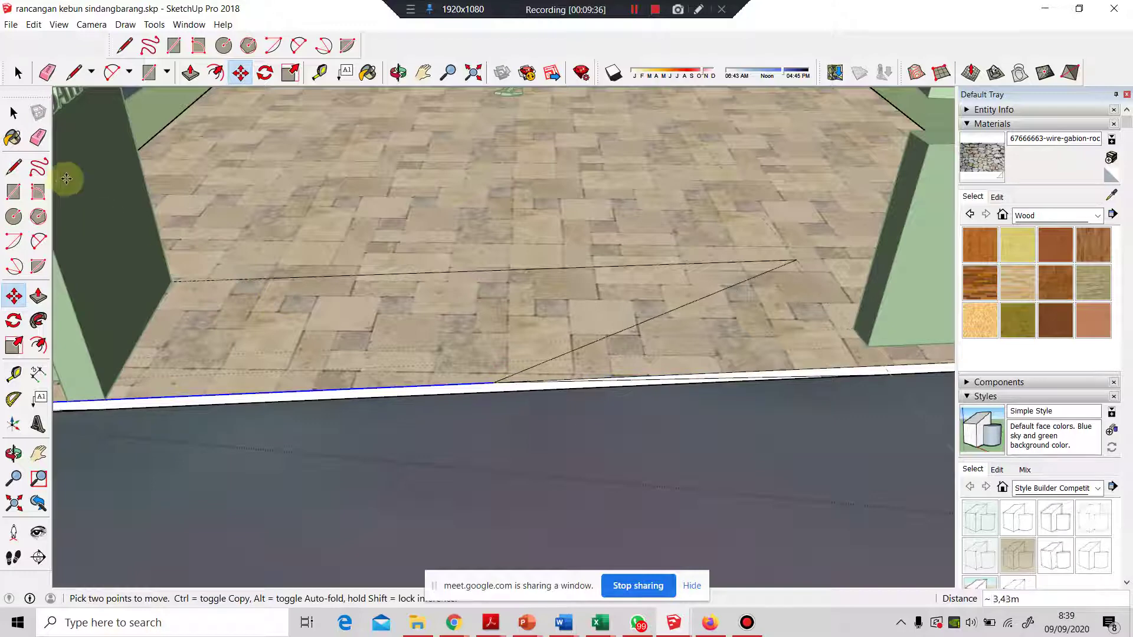
left_click(13, 112)
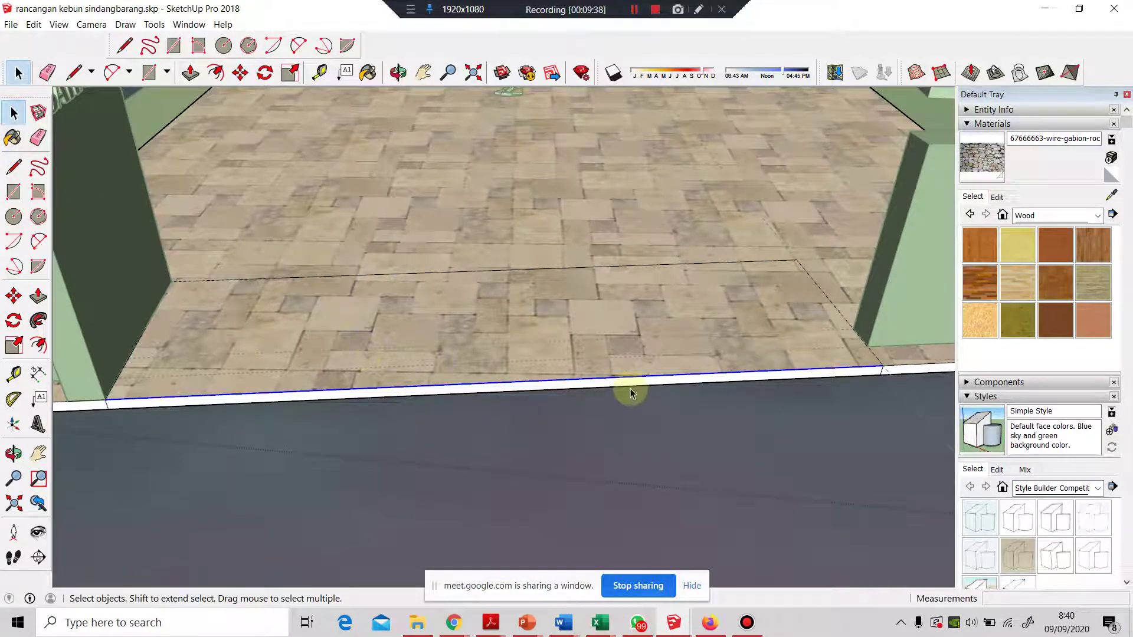
- Delete the entrance strip's upper front edge and draw lines from both rear corners to the slab's lower front edge, forming a sloped ramp
left_click(688, 373)
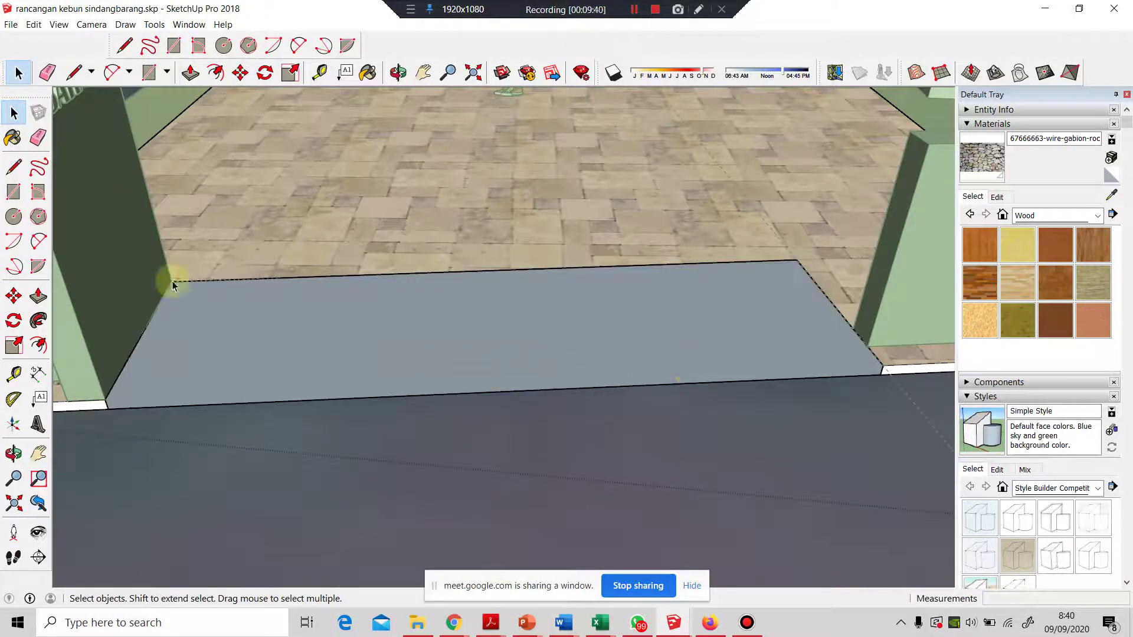
left_click(13, 167)
left_click(173, 277)
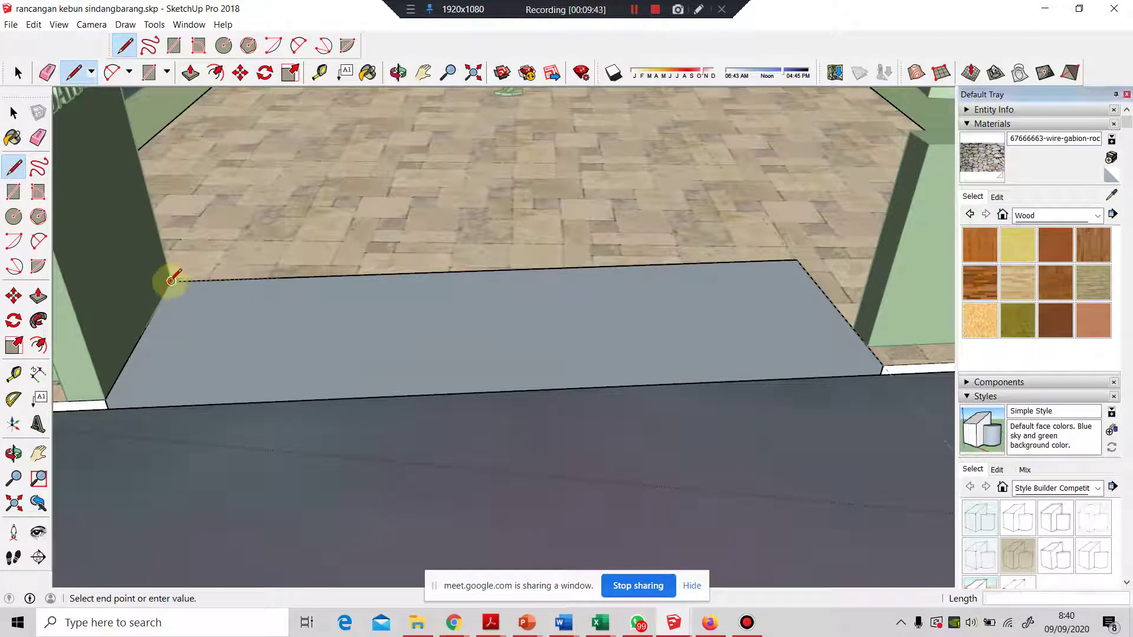
left_click(112, 407)
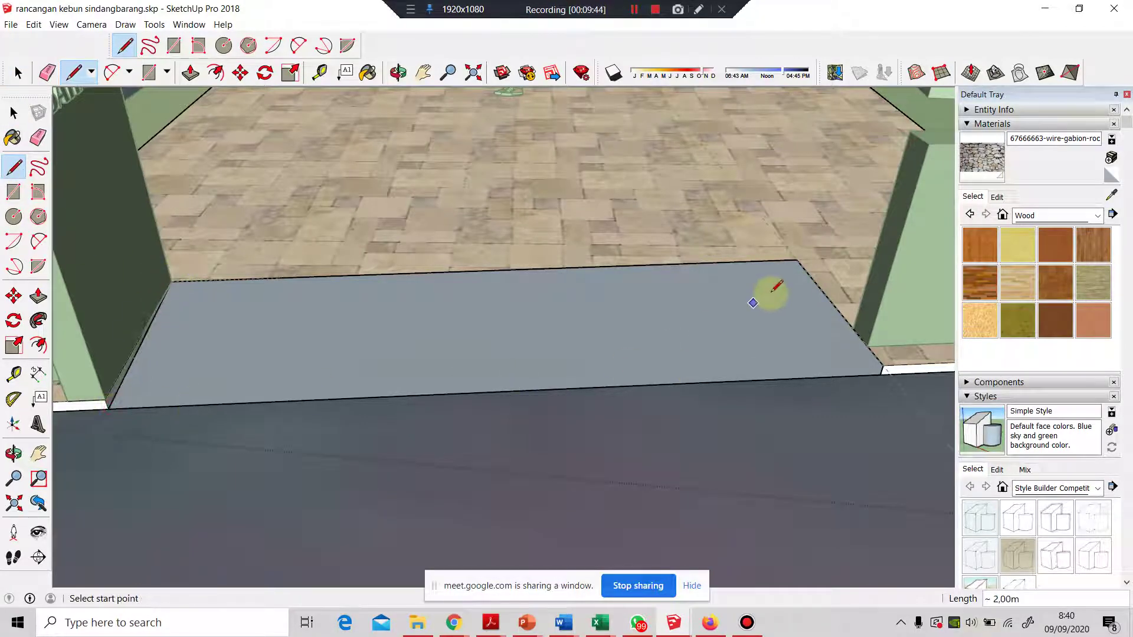
left_click(881, 370)
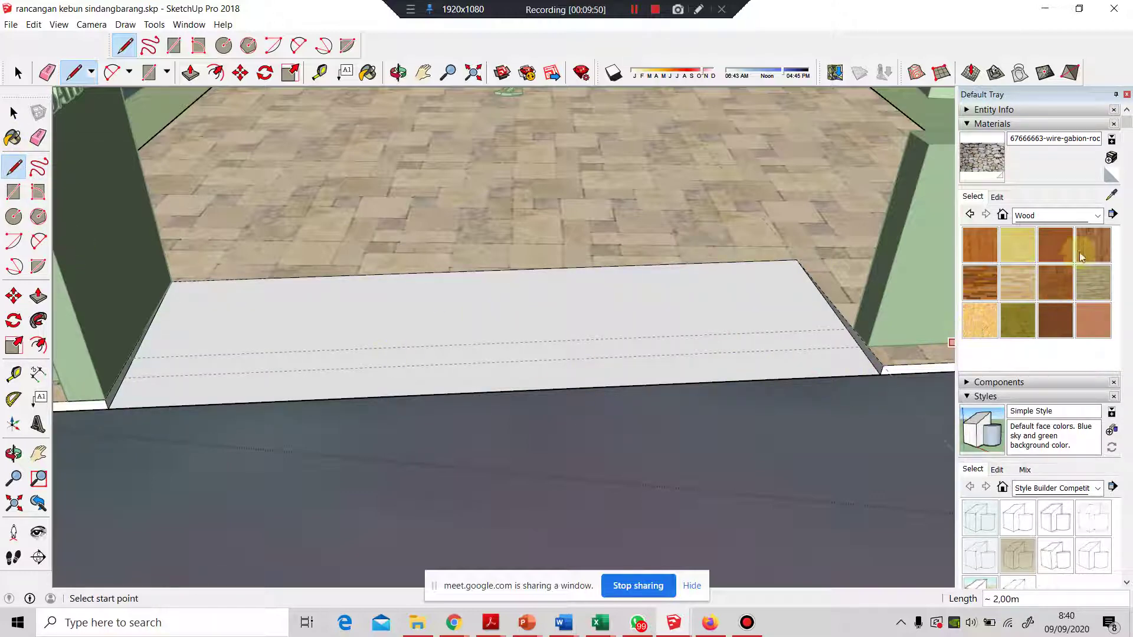
- Paint the entrance ramp with Concrete Scored Jointless from the Asphalt and Concrete materials
left_click(1097, 215)
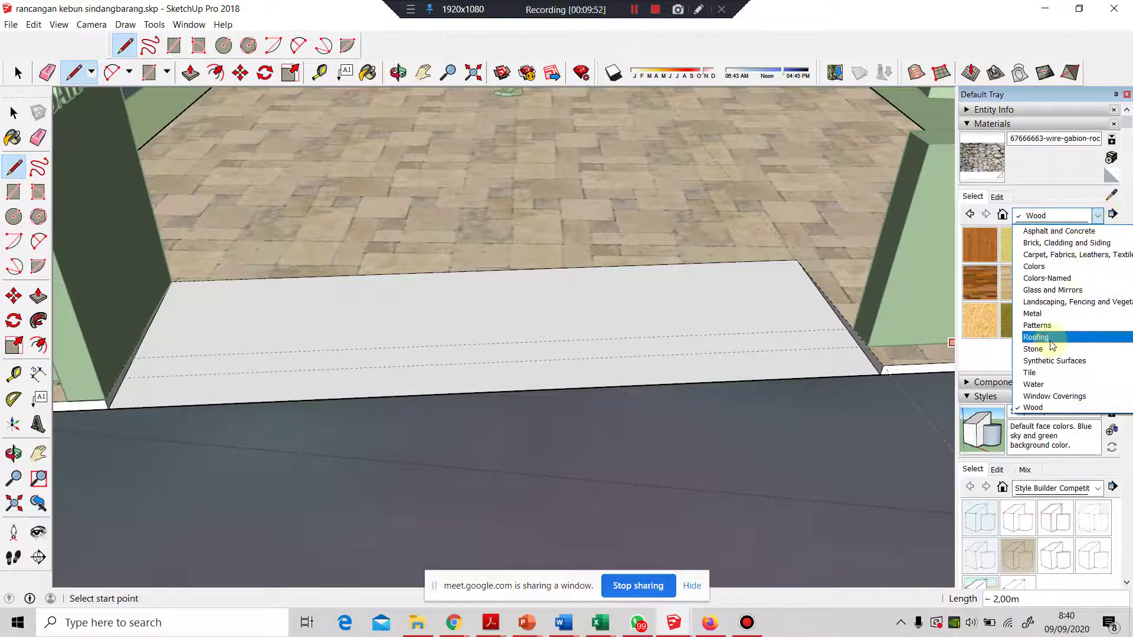
left_click(1030, 373)
scroll(1061, 296, "down", 3)
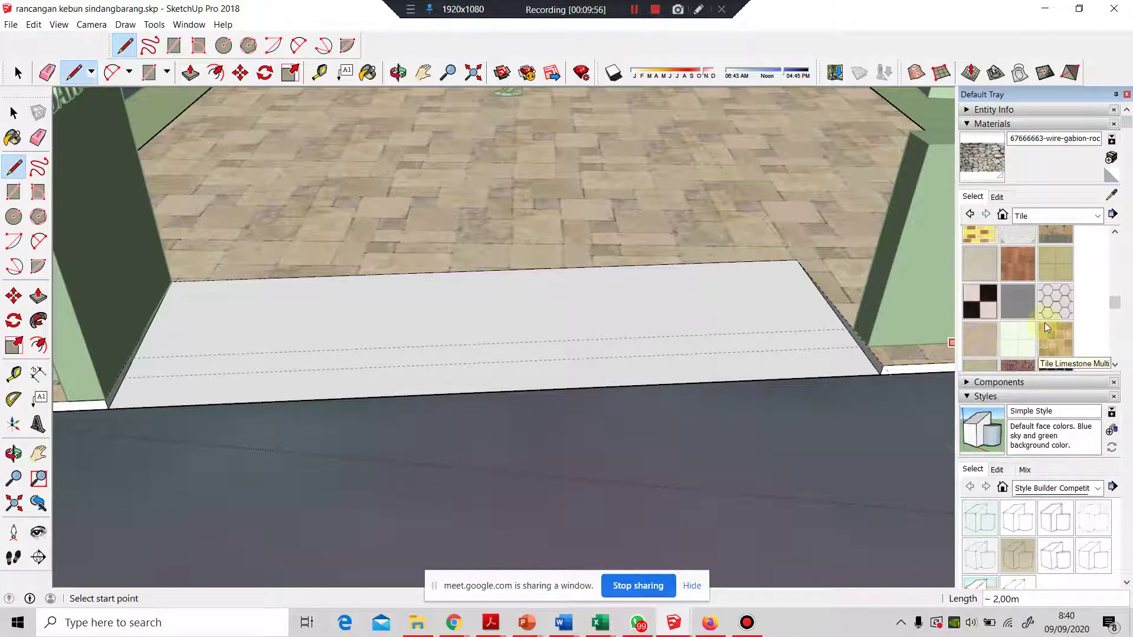
scroll(1045, 322, "up", 3)
left_click(1098, 215)
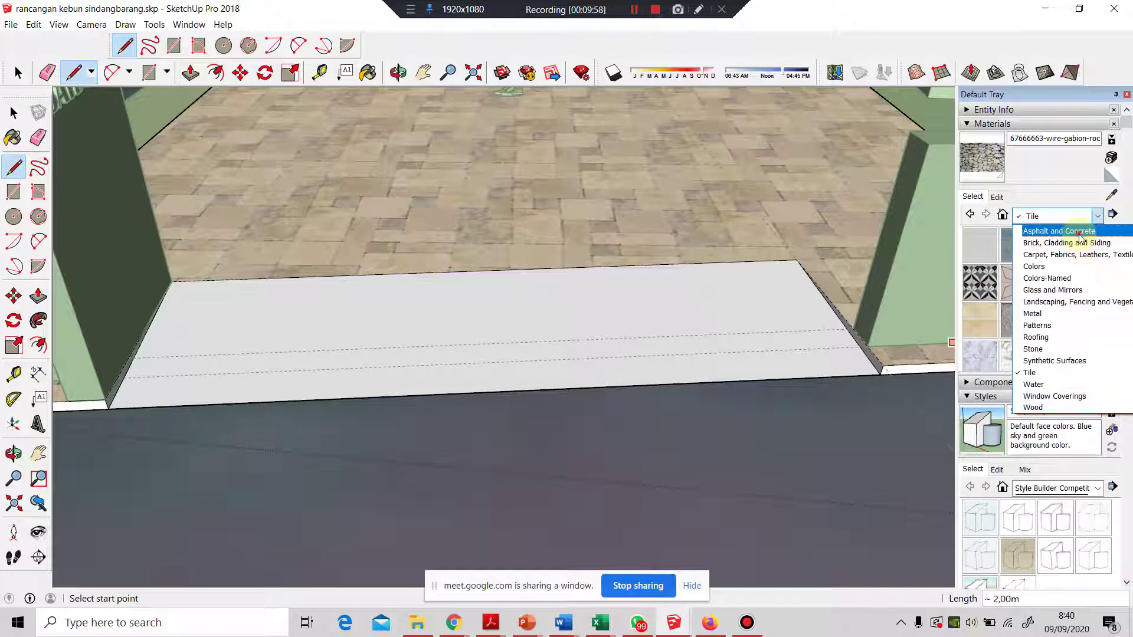
left_click(1075, 232)
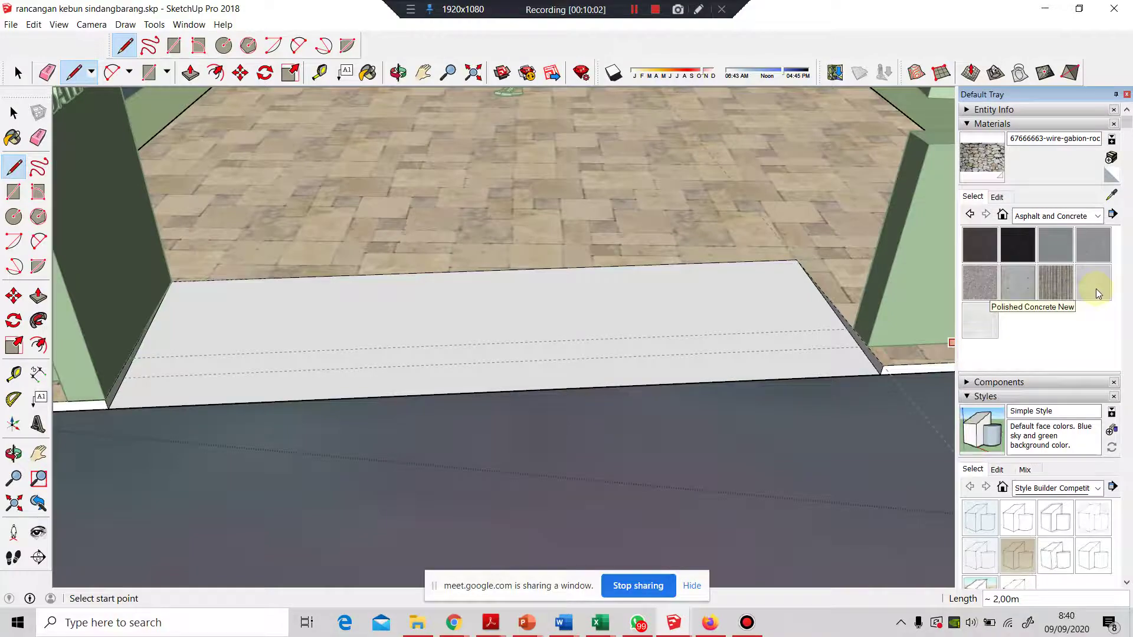
left_click(1055, 282)
left_click(512, 334)
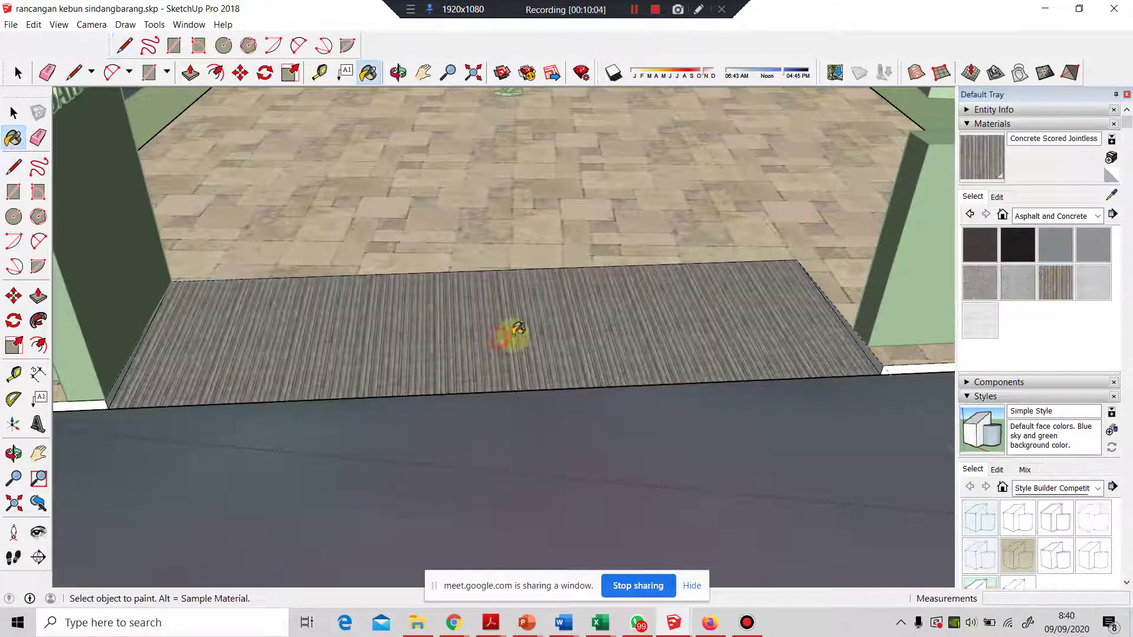
- Close the forecourt group and delete the guides crossing the entrance ramp
middle_click_drag(759, 321, 372, 376)
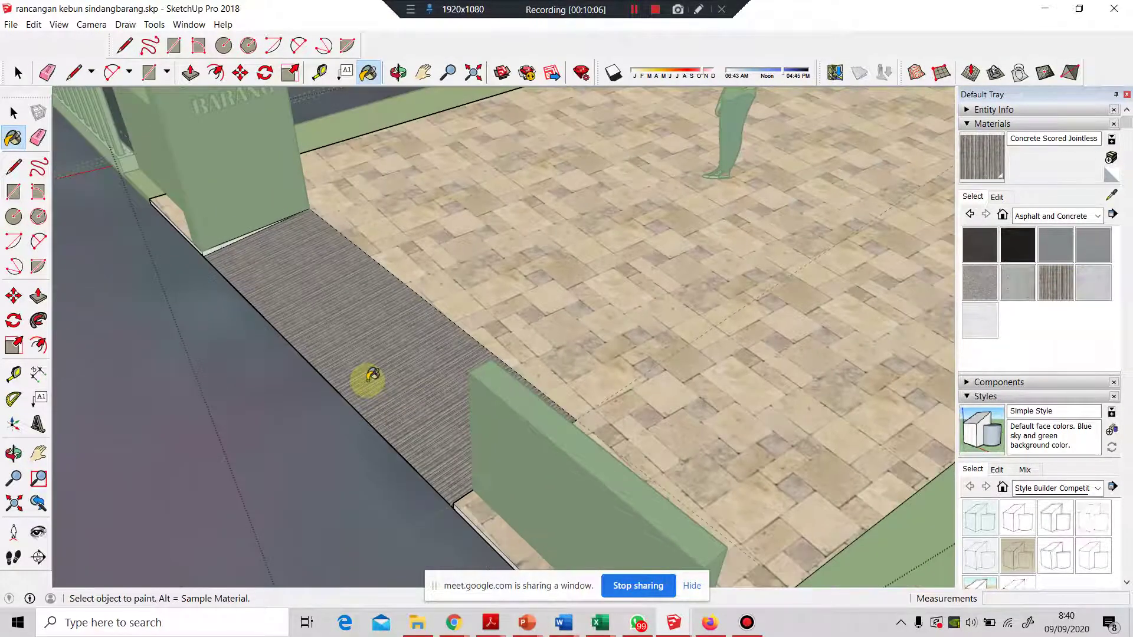
scroll(372, 376, "down", 4)
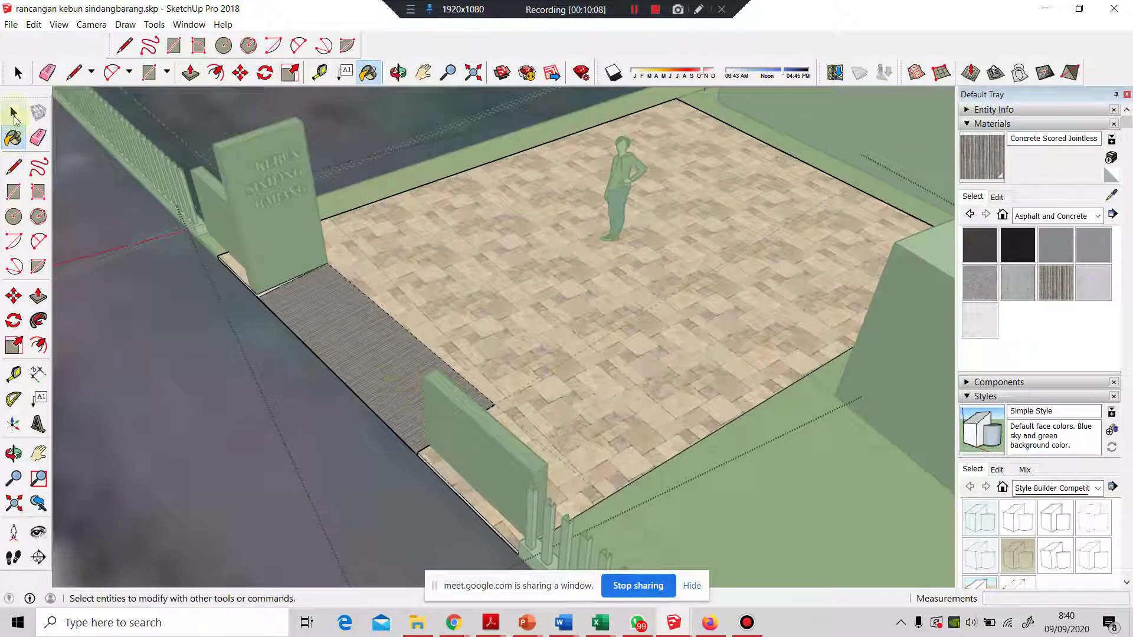
left_click(13, 113)
scroll(501, 369, "down", 2)
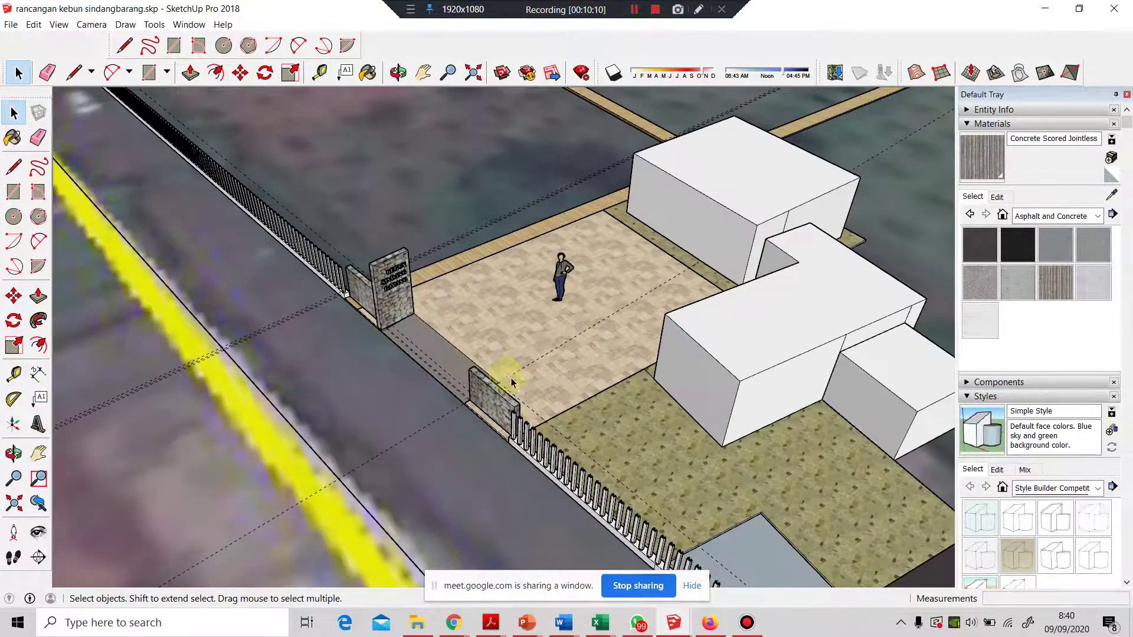
middle_click_drag(506, 379, 568, 402)
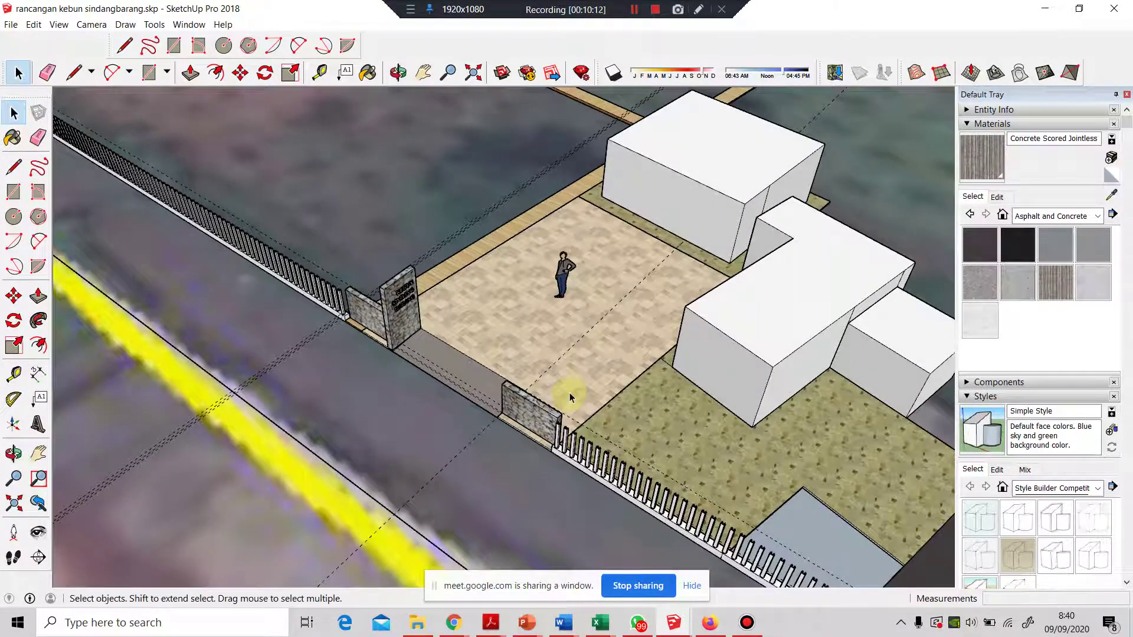
scroll(420, 334, "up", 3)
scroll(450, 382, "up", 2)
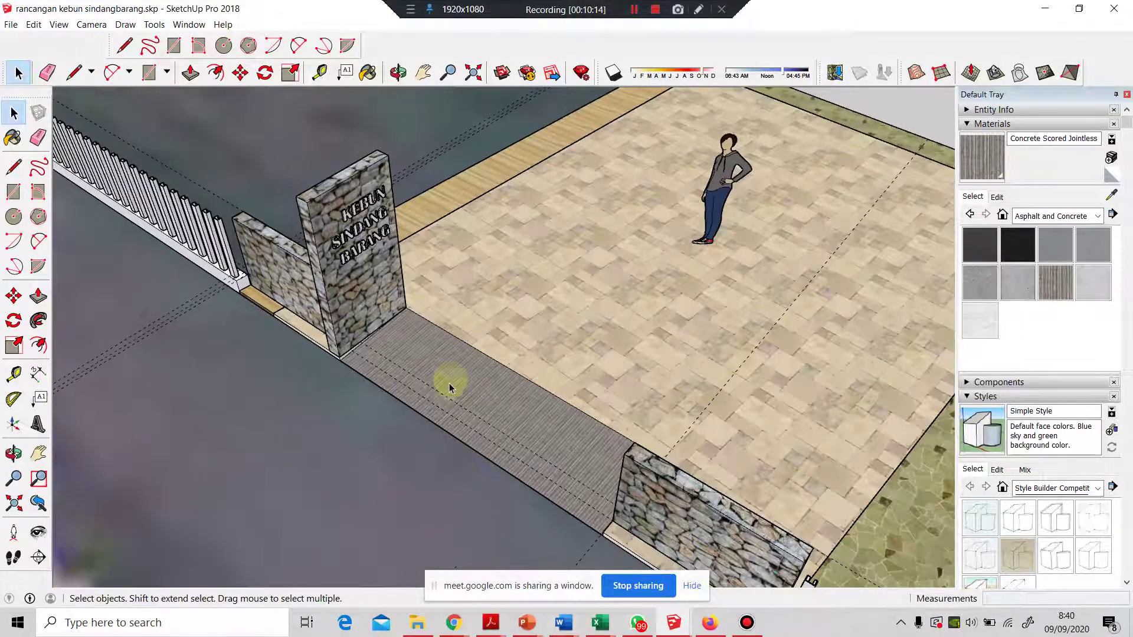
scroll(440, 397, "down", 5)
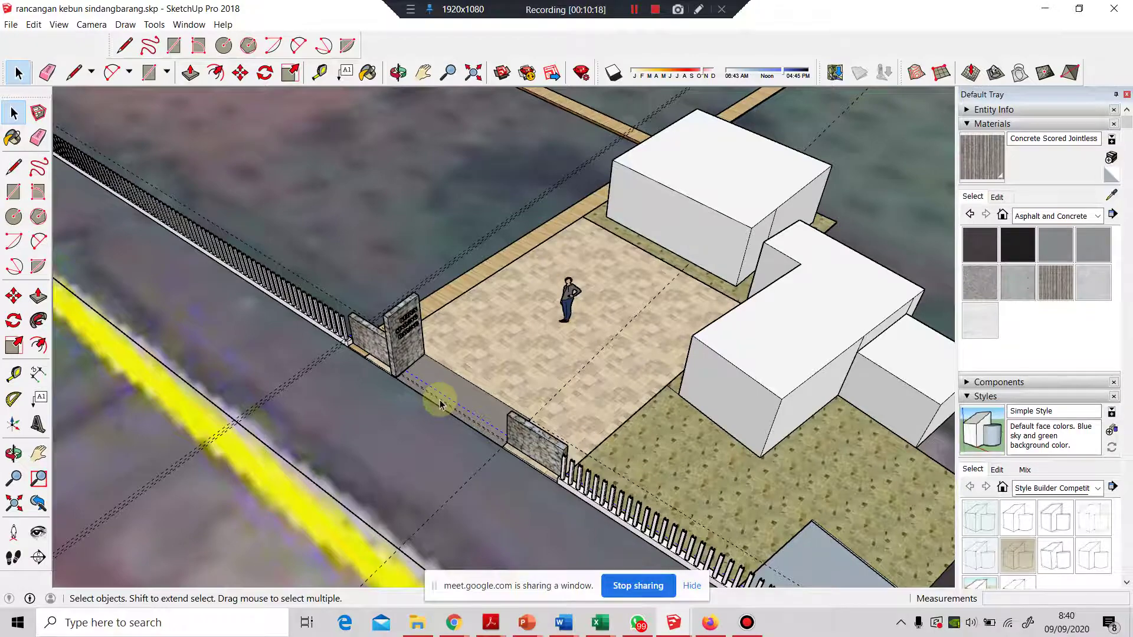
scroll(439, 403, "up", 3)
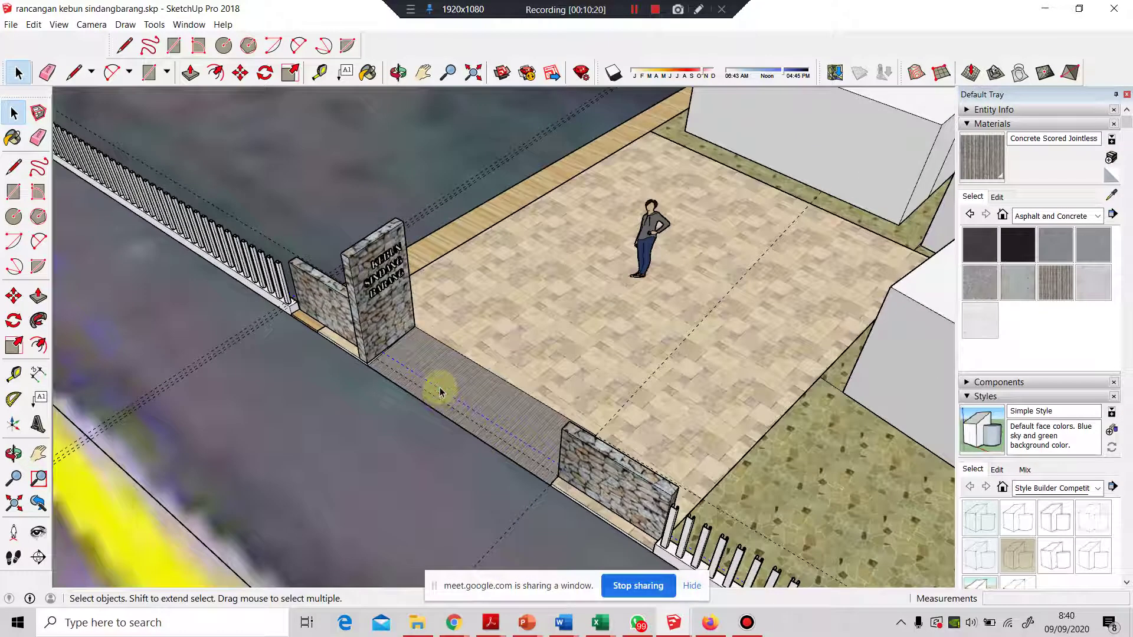
scroll(440, 391, "down", 3)
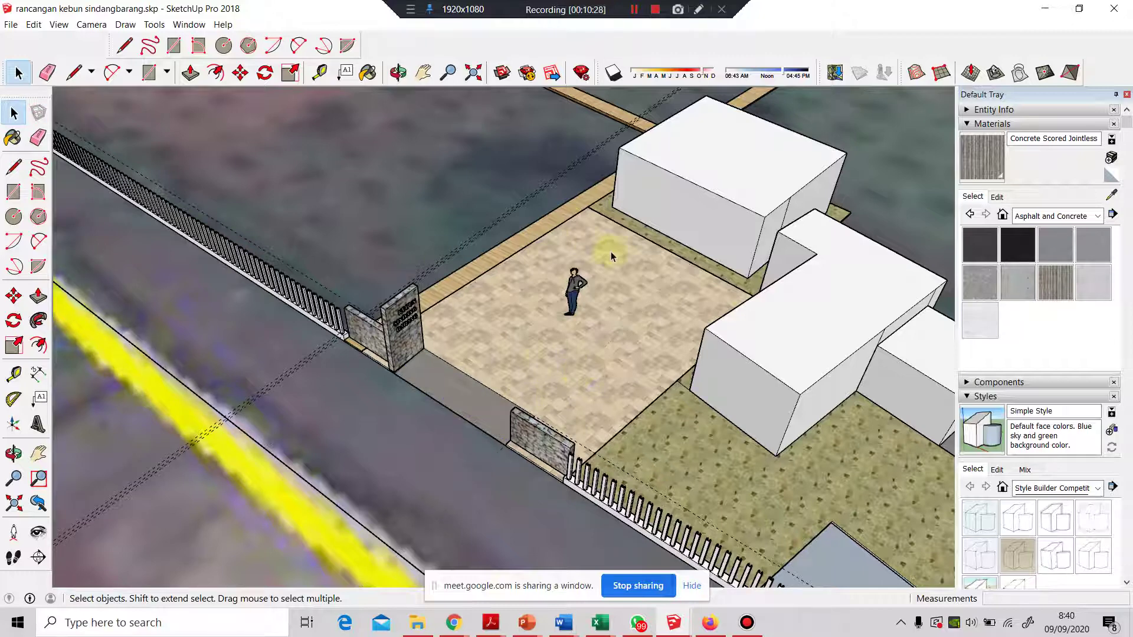
- Examine the entrance, forecourt, buildings and garden paths across the whole site from several angles
middle_click_drag(543, 358, 844, 392)
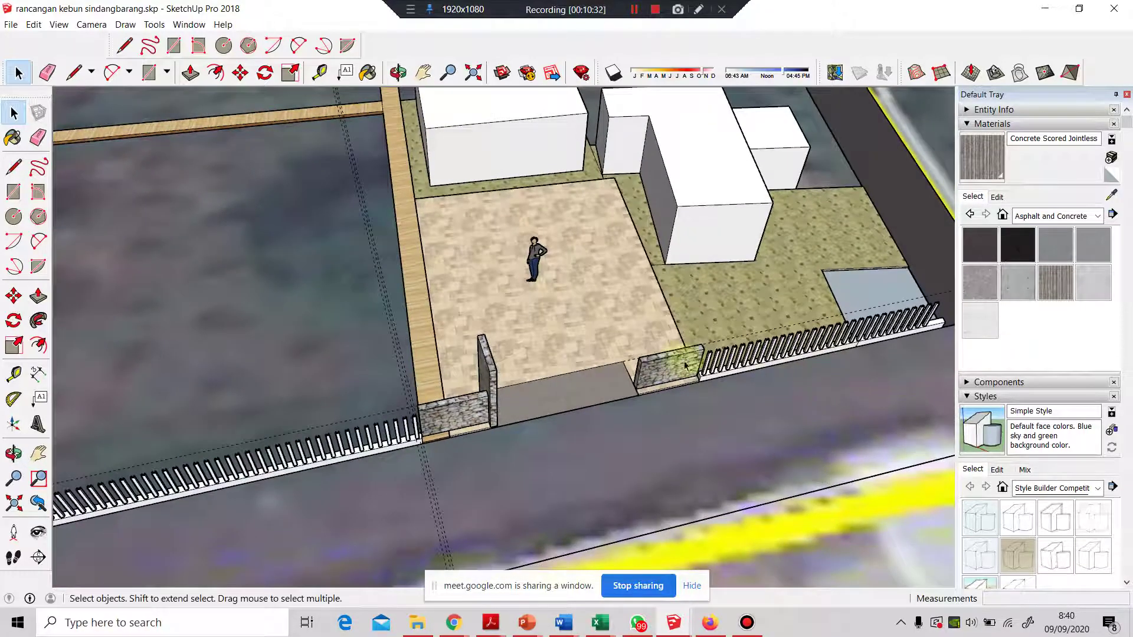
scroll(555, 329, "down", 5)
scroll(554, 331, "down", 10)
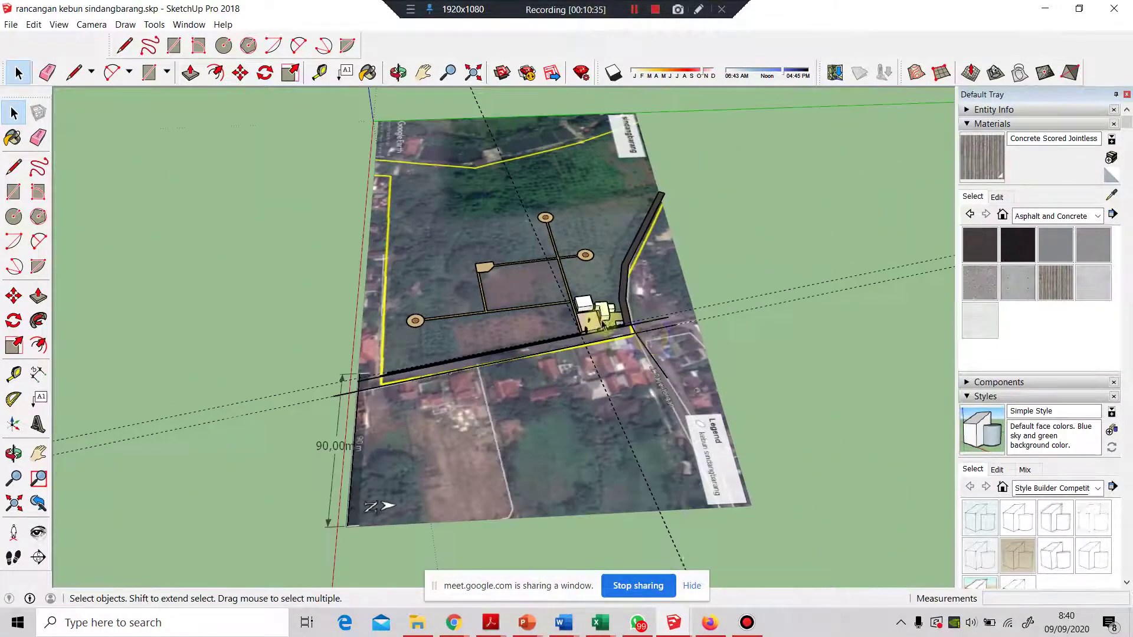
middle_click_drag(625, 347, 476, 383)
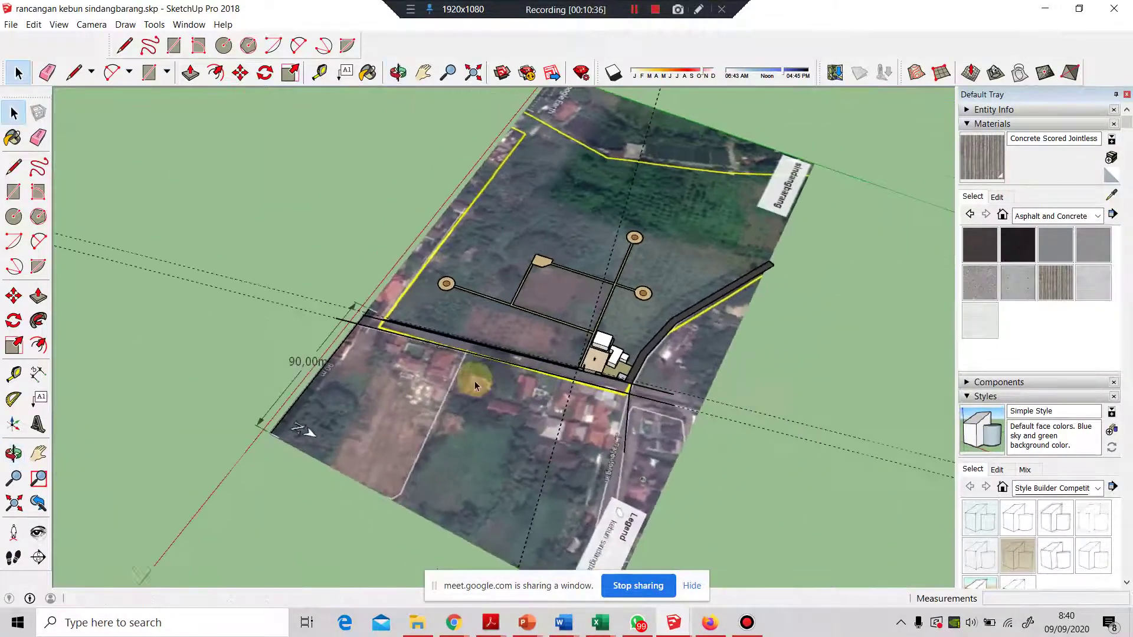
scroll(477, 384, "down", 5)
scroll(537, 224, "up", 3)
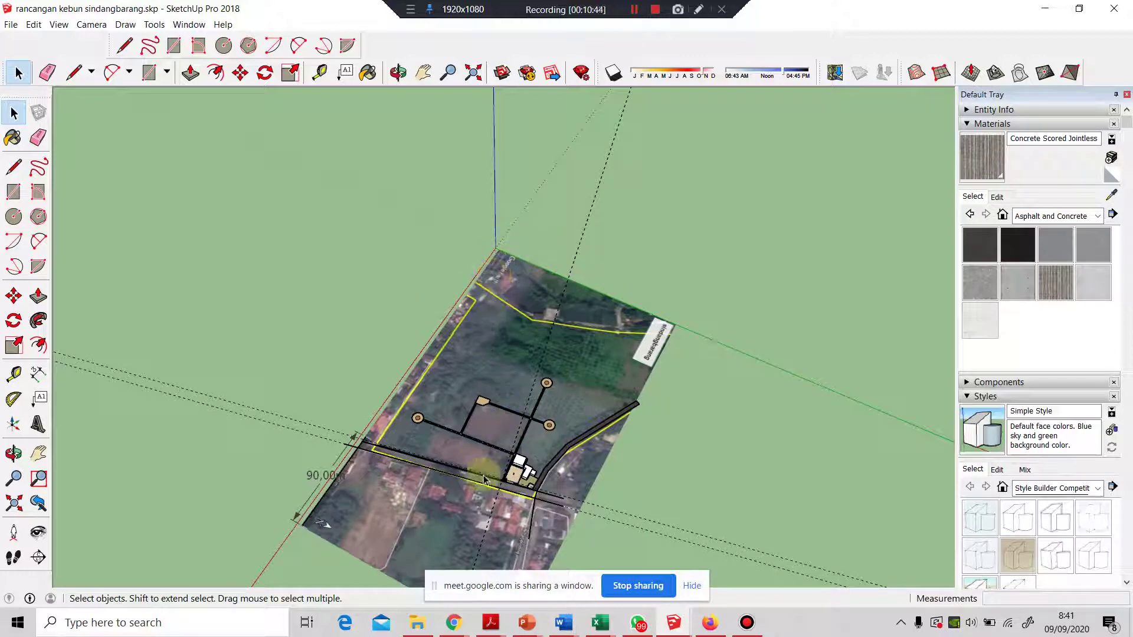
scroll(525, 483, "up", 3)
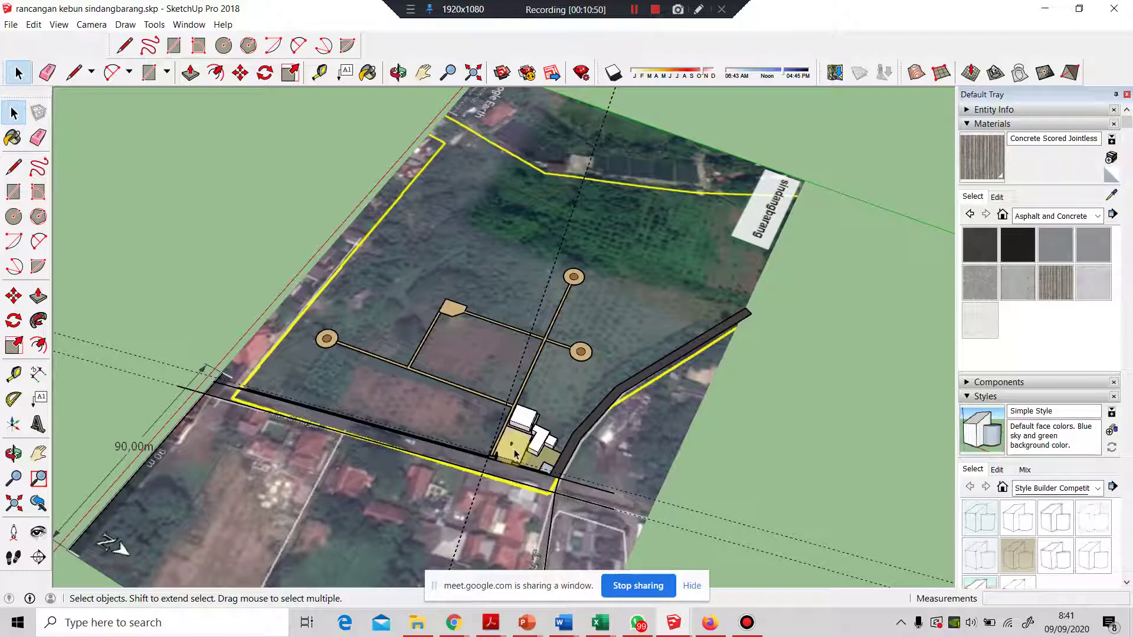
scroll(514, 453, "up", 1)
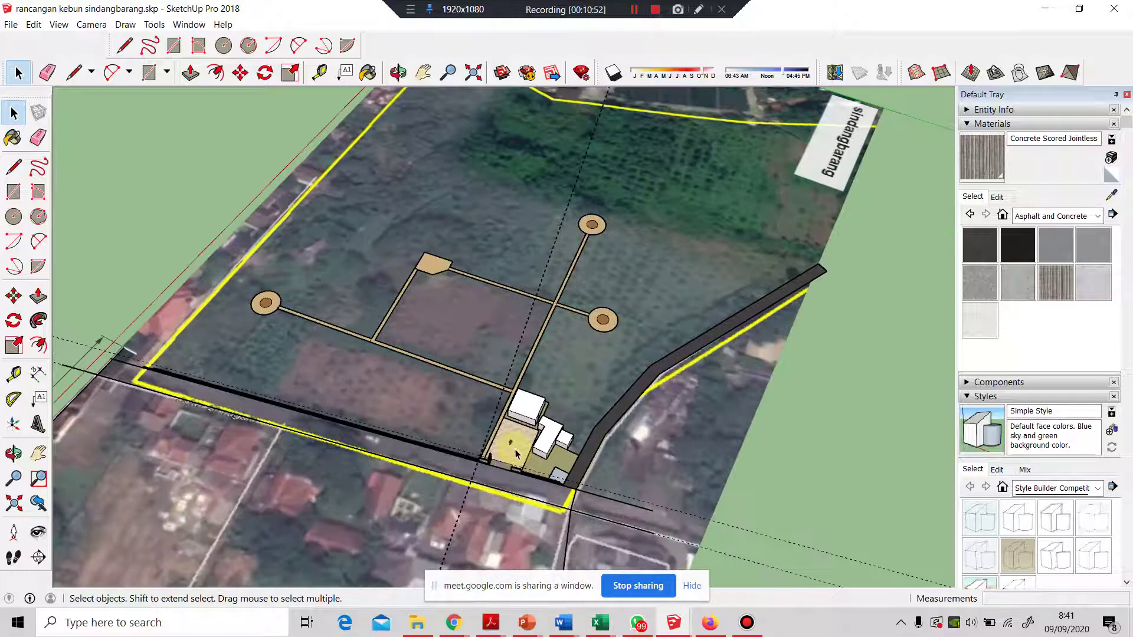
scroll(512, 448, "up", 4)
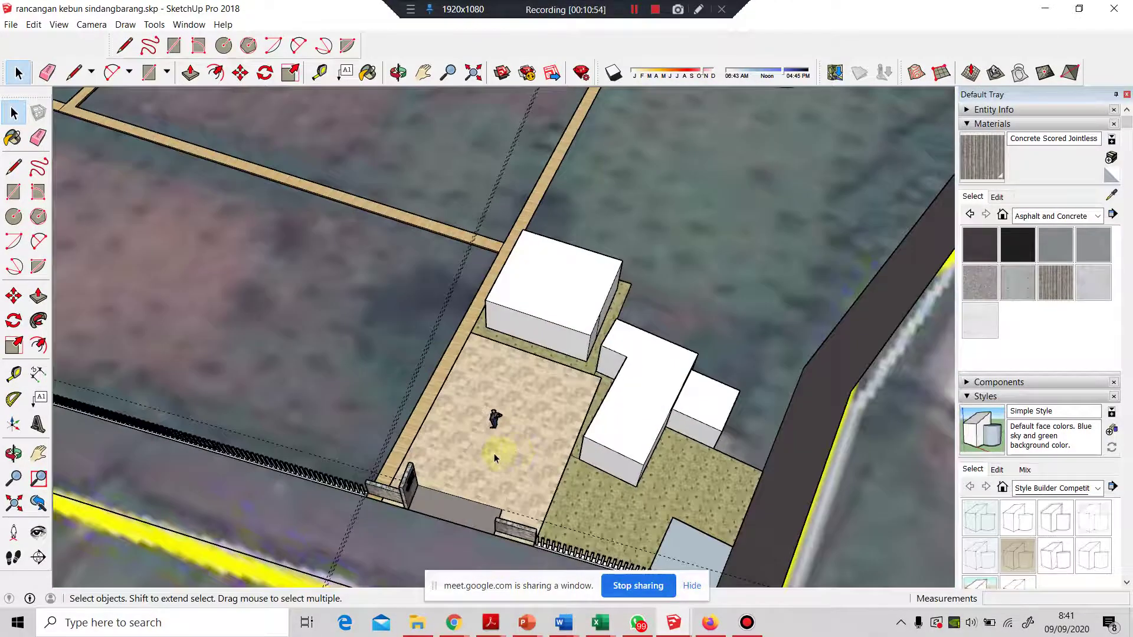
middle_click_drag(496, 455, 773, 409)
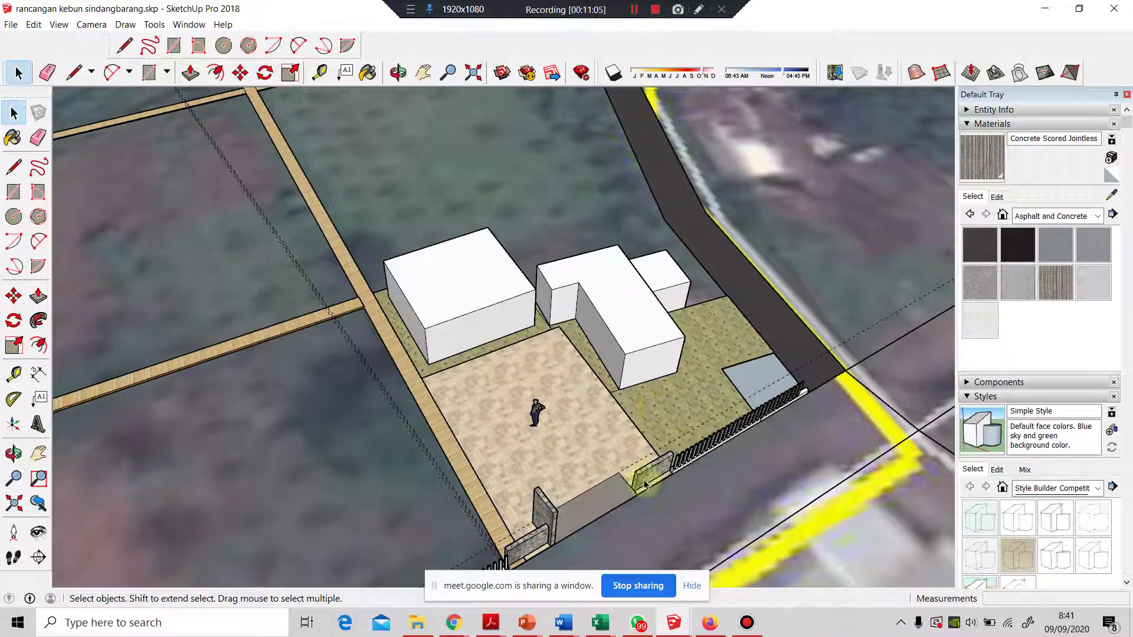
scroll(606, 484, "down", 5)
middle_click_drag(584, 463, 468, 435)
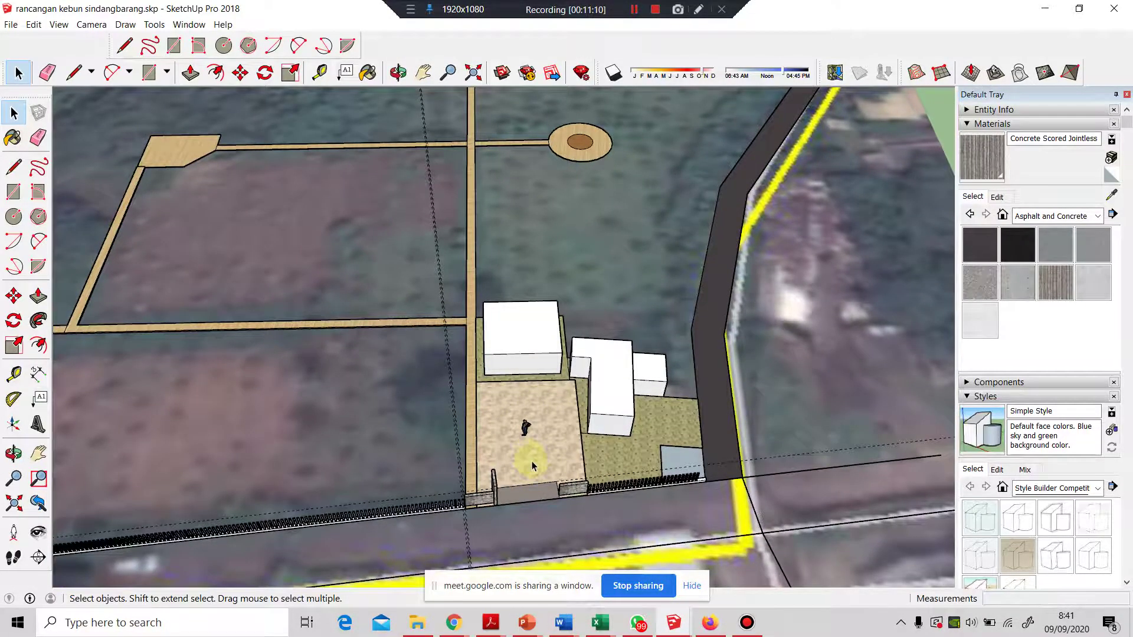
- Open the forecourt group and place a lengthwise guide parallel to its side edge through the rear edge's midpoint
scroll(532, 461, "up", 4)
scroll(523, 402, "up", 3)
left_click(449, 399)
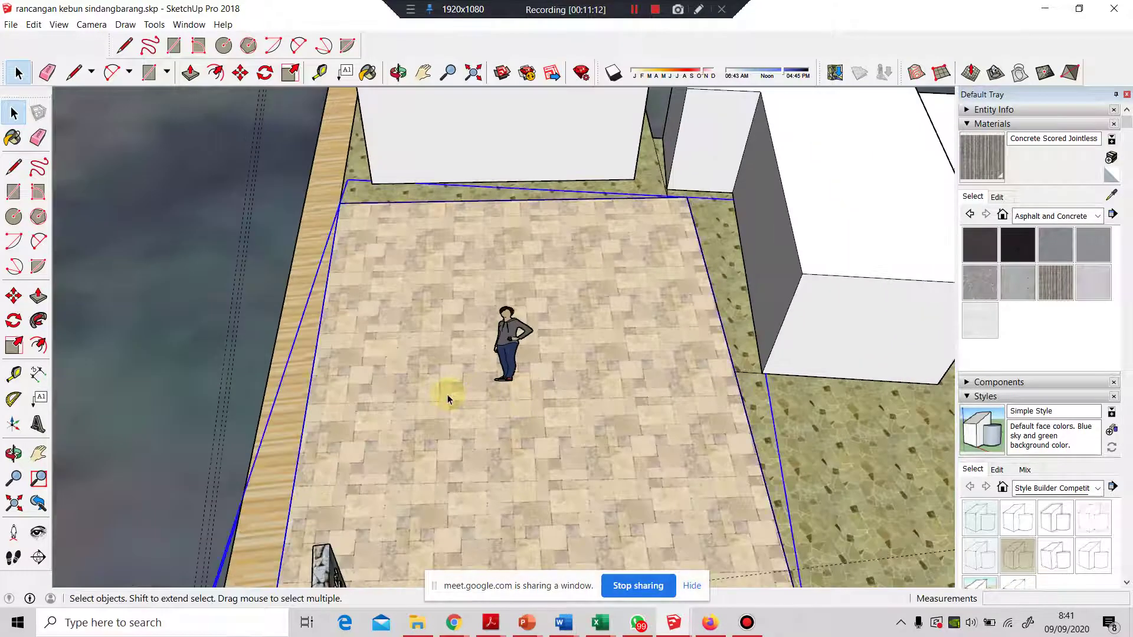
double_click(447, 399)
scroll(489, 171, "down", 3)
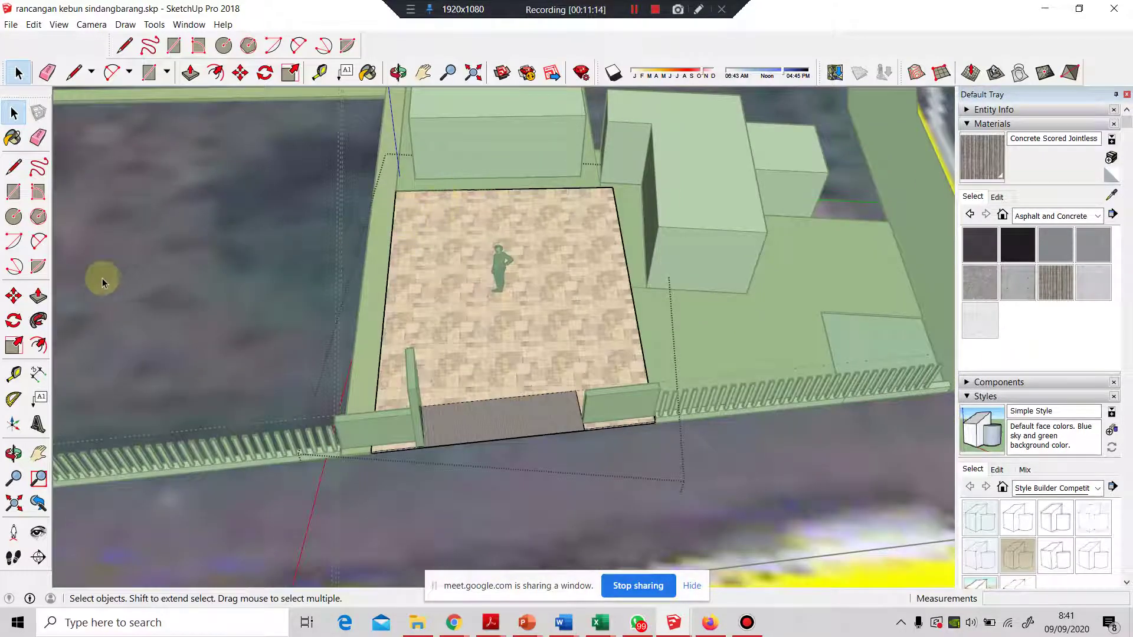
left_click(14, 374)
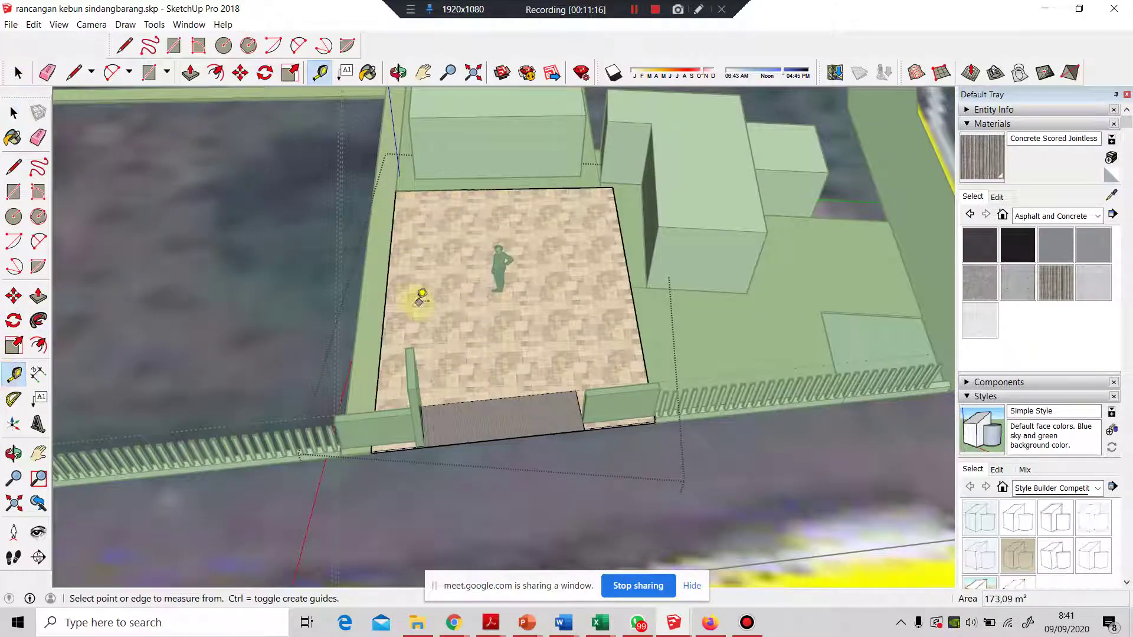
left_click(385, 302)
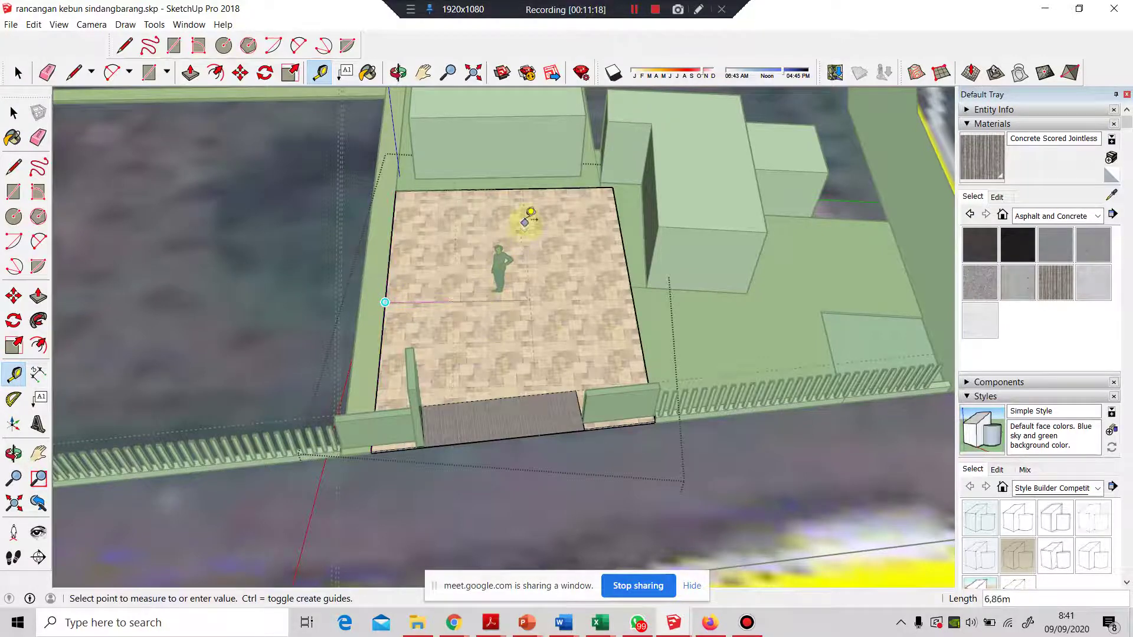
left_click(499, 187)
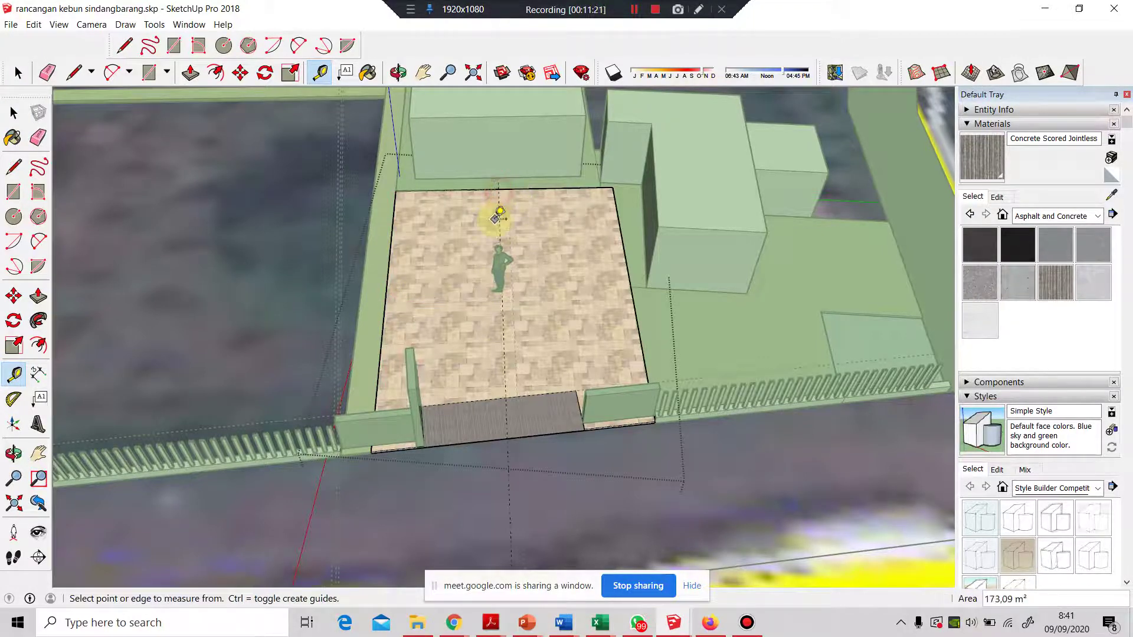
- Place parallel guides 0.6 m to each side of the forecourt's lengthwise centre guide
left_click(500, 220)
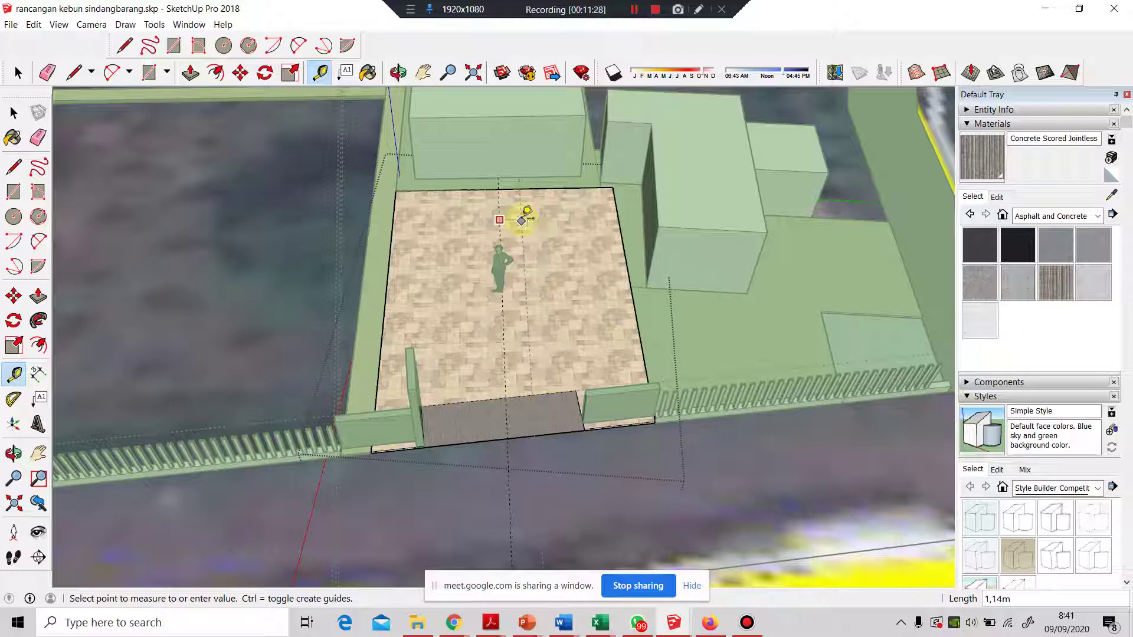
type("0,6")
key("Return")
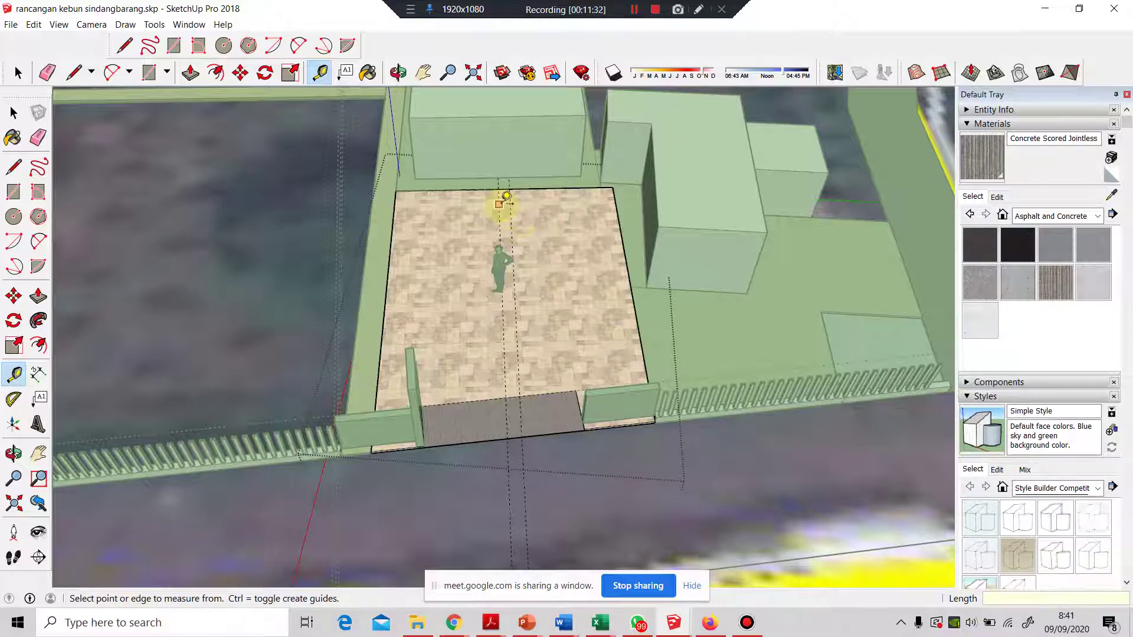
left_click(502, 200)
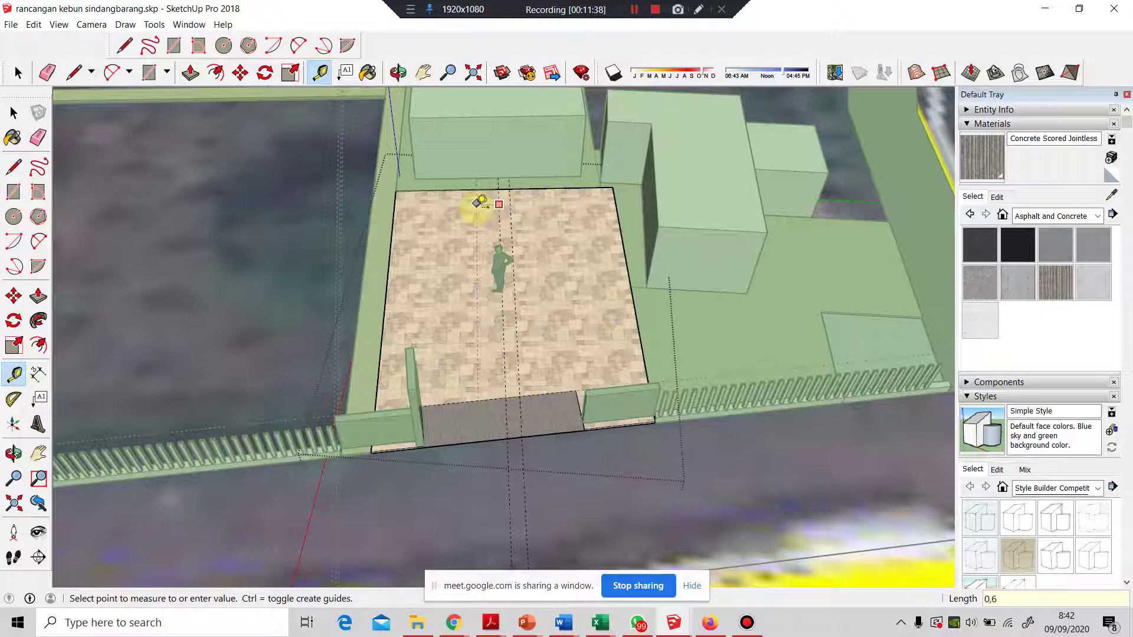
type("0,6")
key("Return")
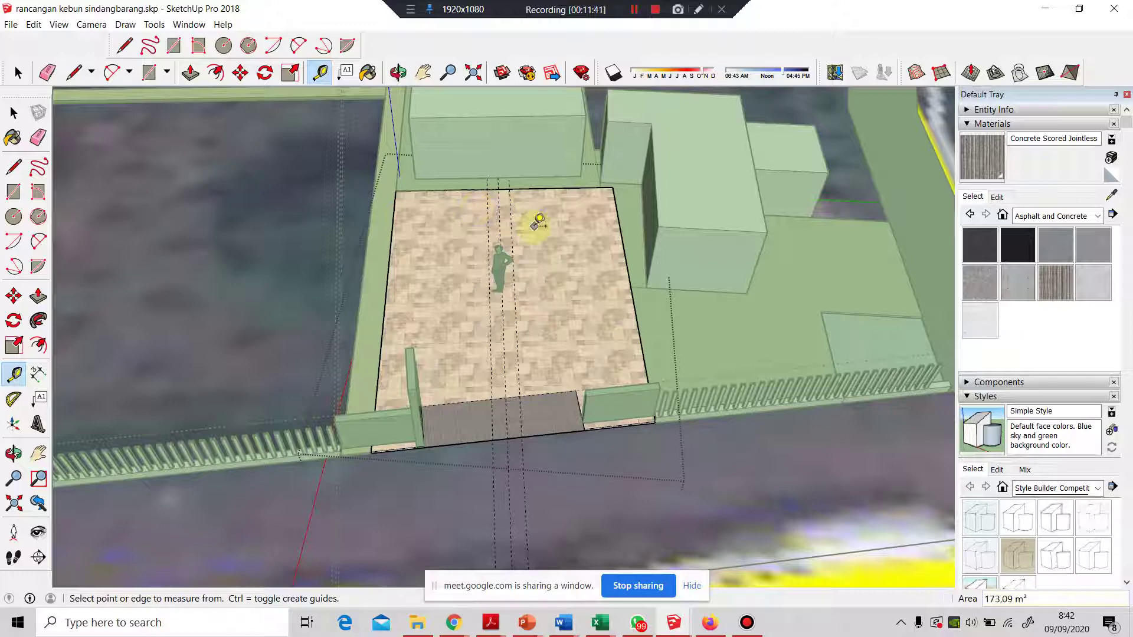
- Place a crosswise guide through the midpoint of the forecourt's side edge, plus parallel guides 0.6 m to each side of it
left_click(542, 188)
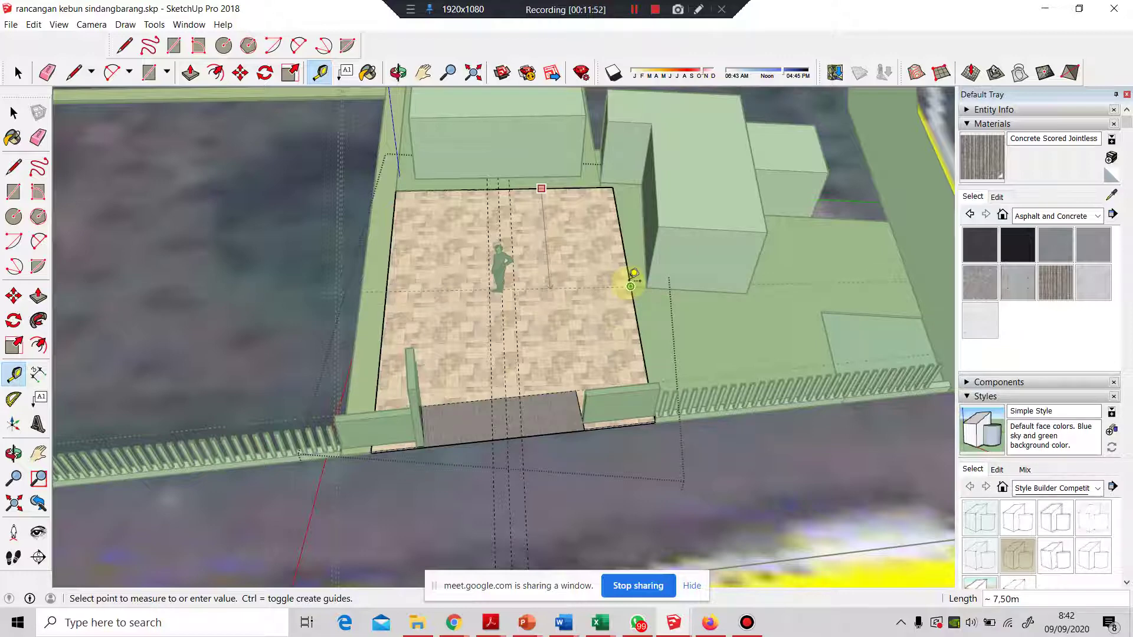
middle_click_drag(544, 283, 684, 278)
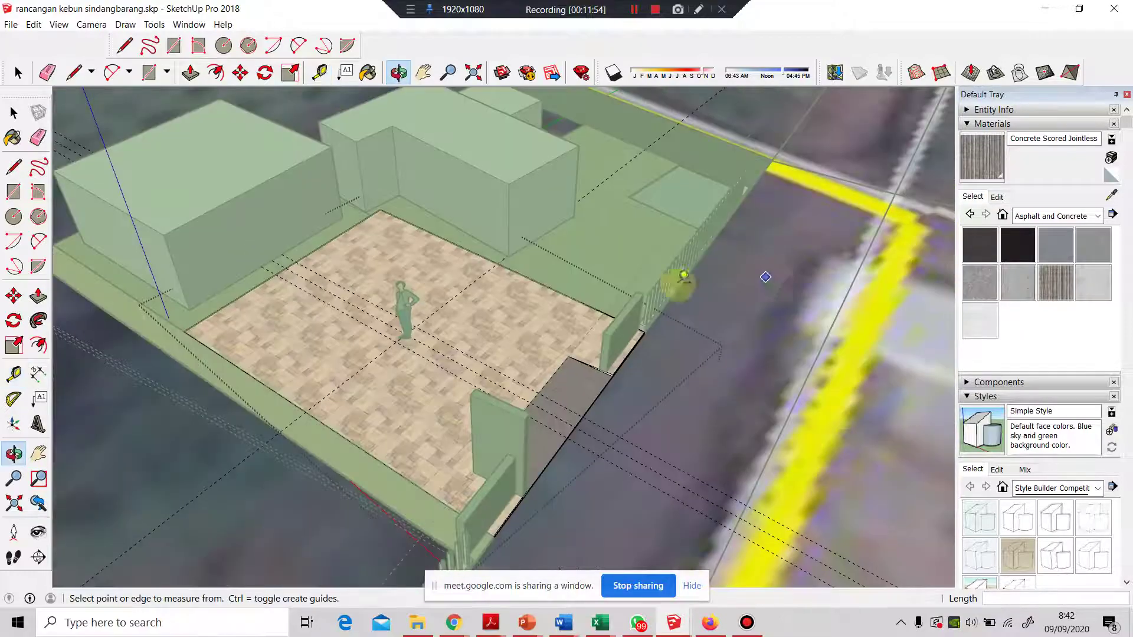
scroll(434, 319, "up", 3)
left_click(400, 319)
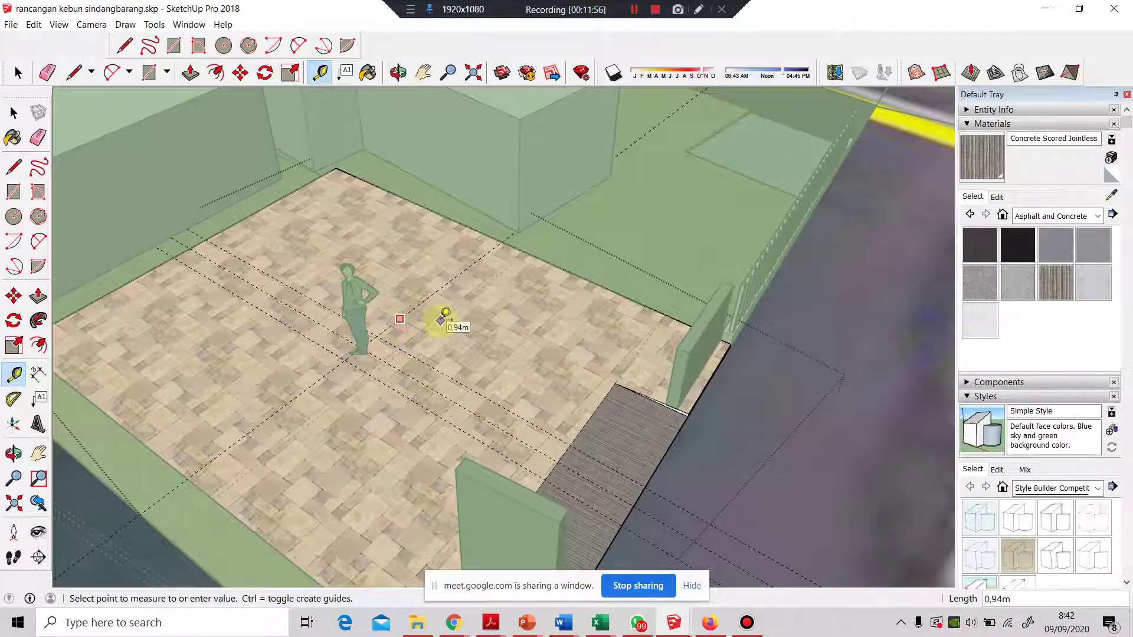
type("0,6")
key("Return")
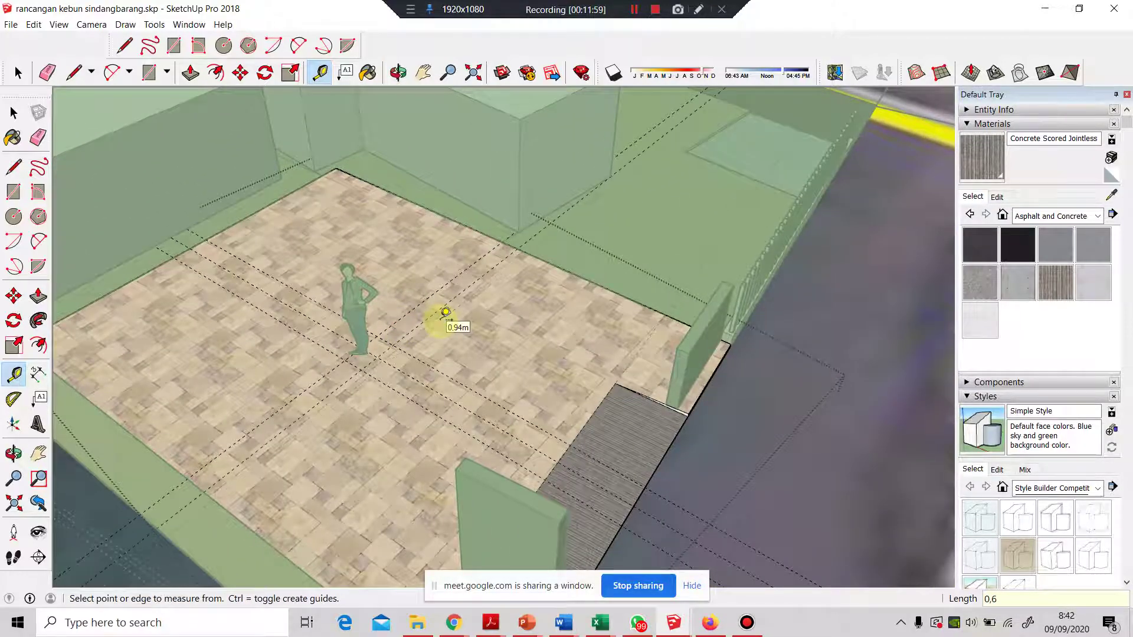
left_click(428, 298)
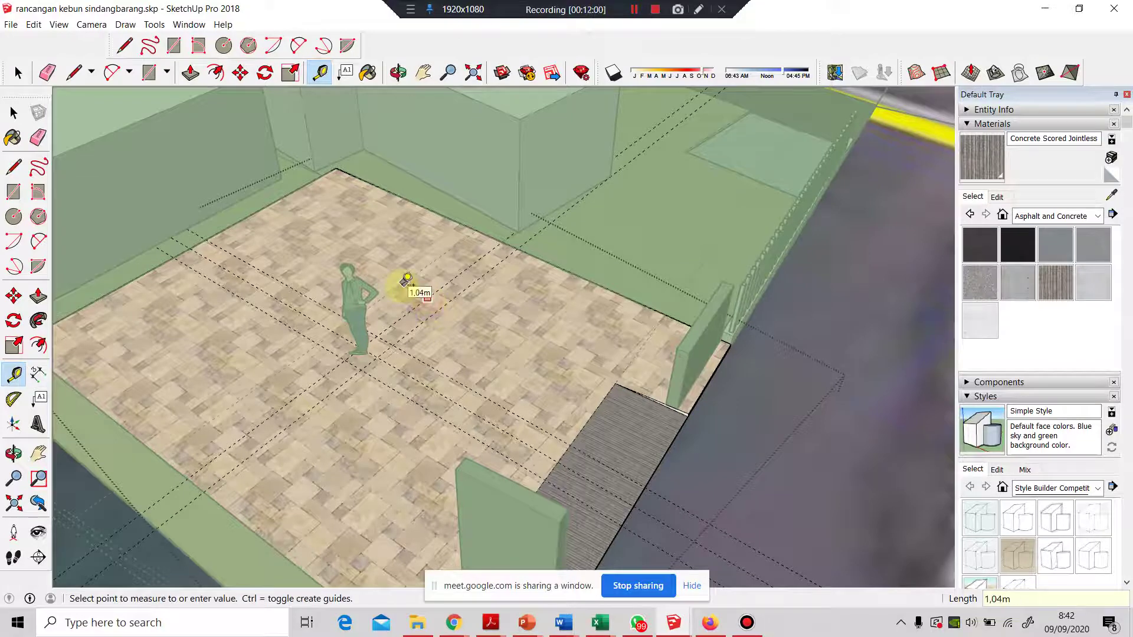
type("0,6")
key("Return")
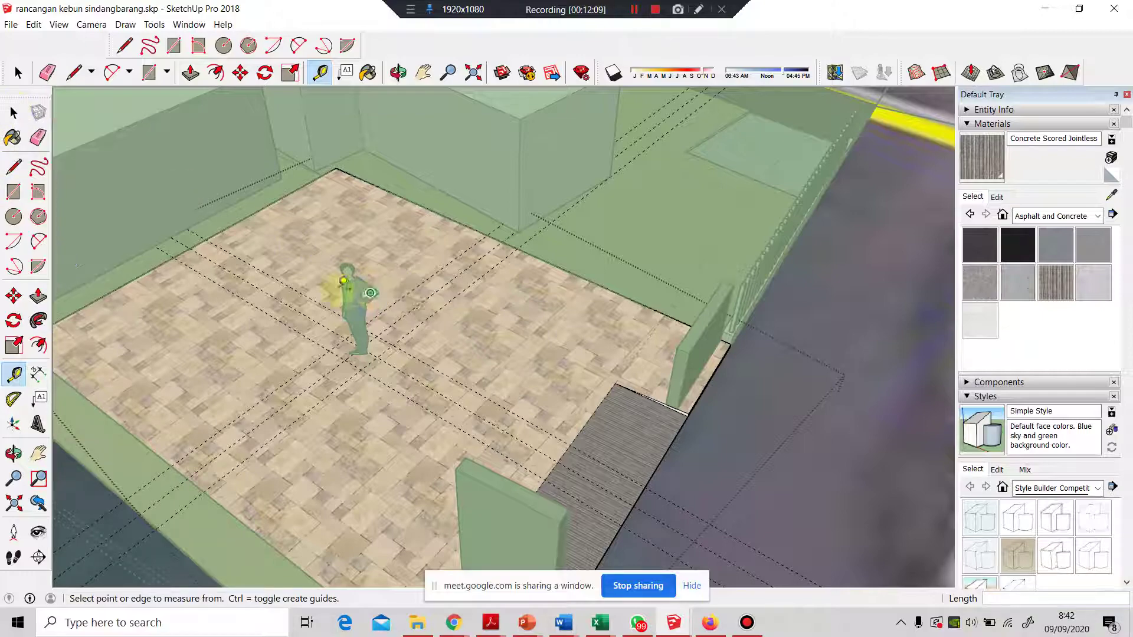
- Draw two lines across the forecourt along the outer crosswise guides, forming a central strip
scroll(340, 287, "down", 3)
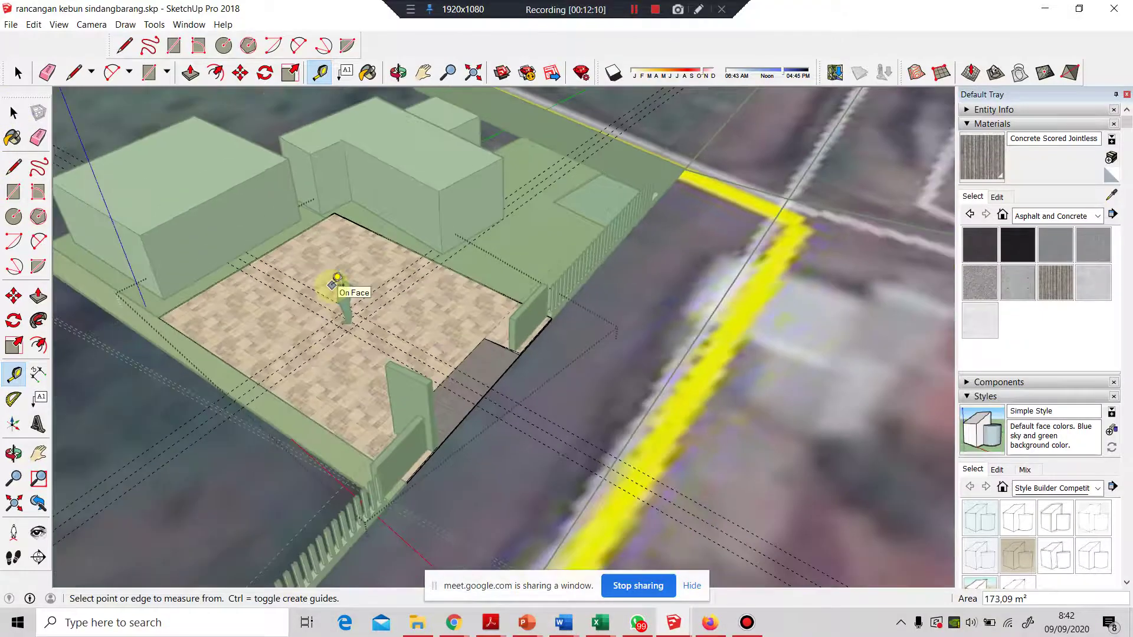
left_click(13, 113)
scroll(261, 304, "up", 5)
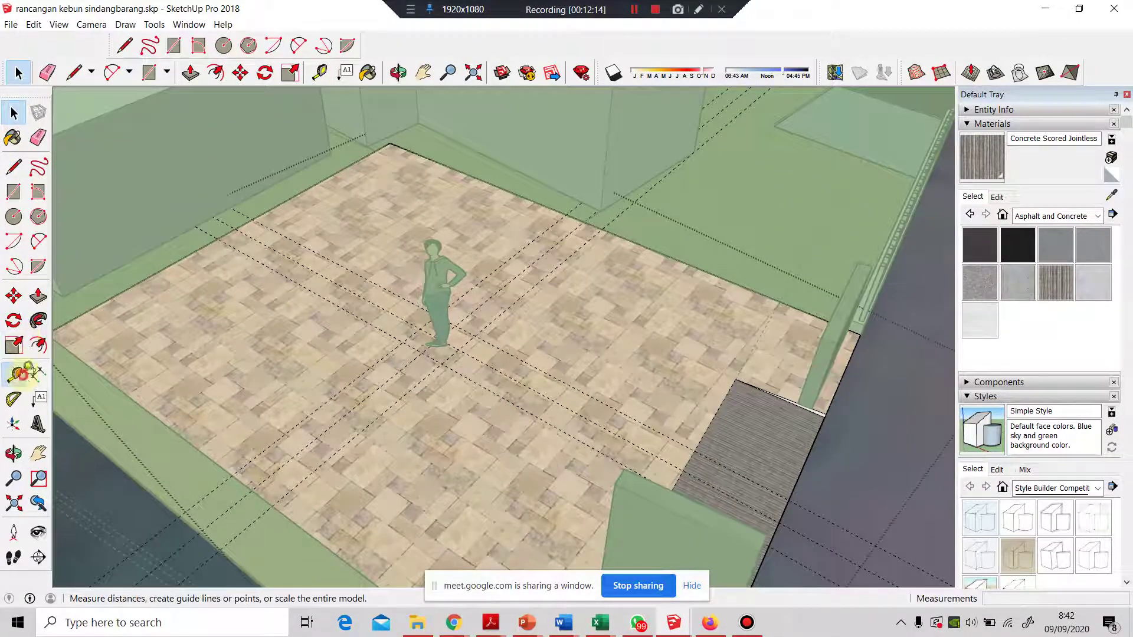
left_click(14, 374)
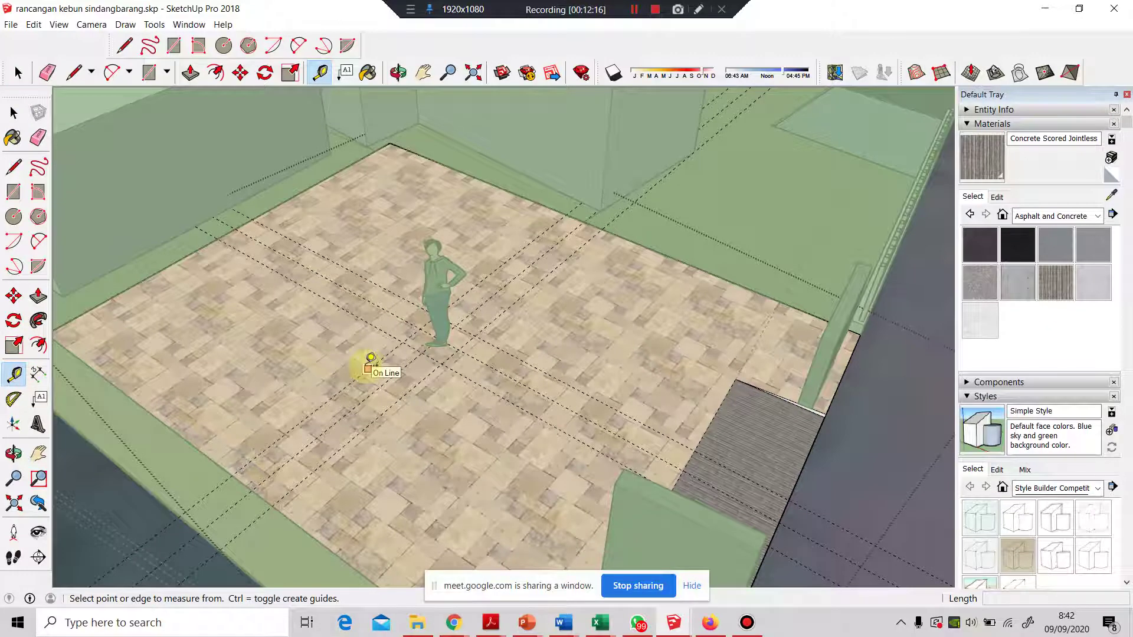
left_click(14, 167)
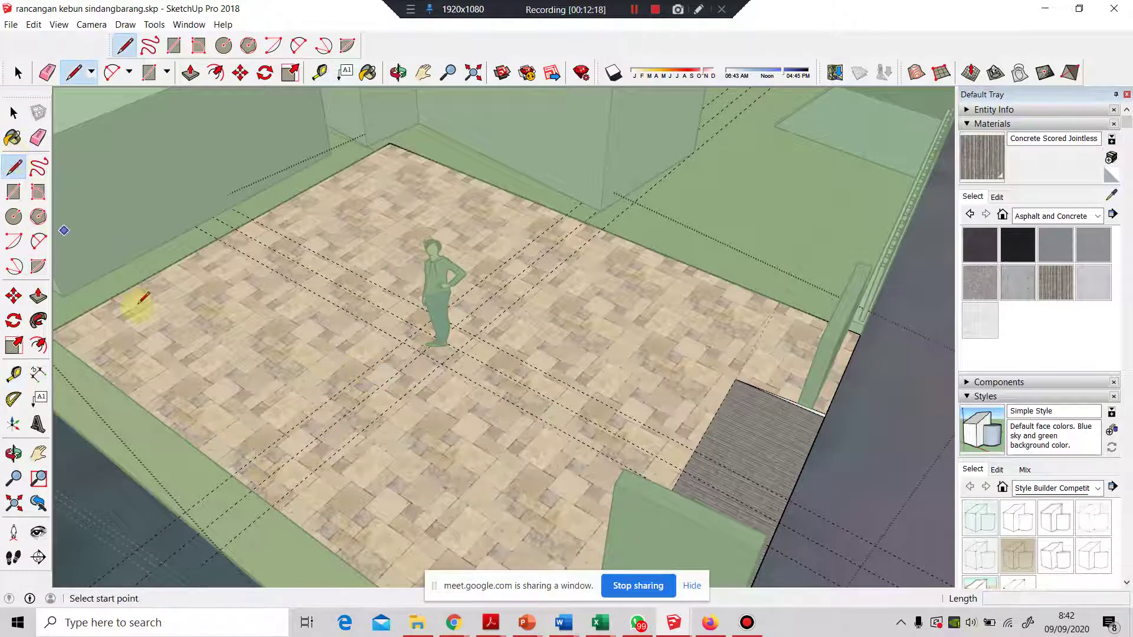
left_click(233, 475)
left_click(565, 212)
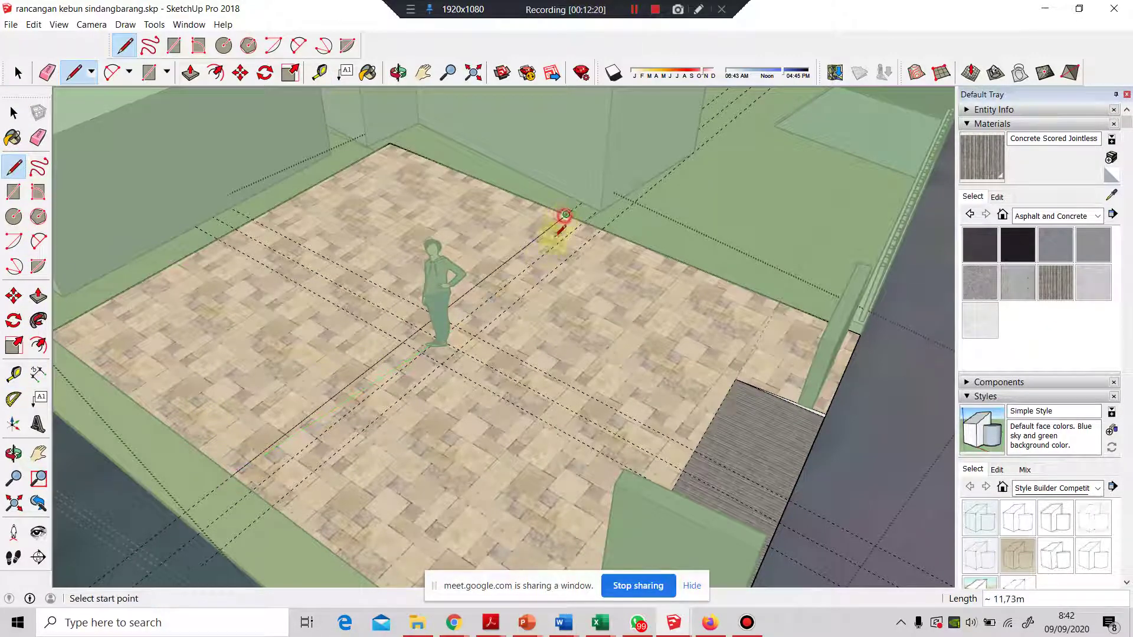
left_click(272, 504)
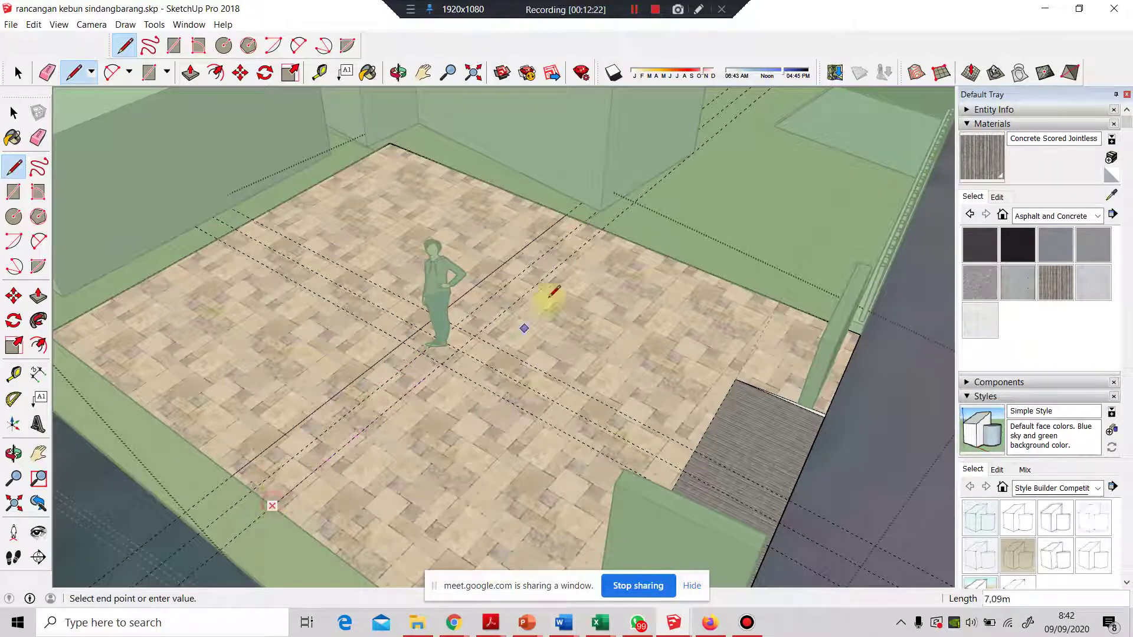
left_click(602, 229)
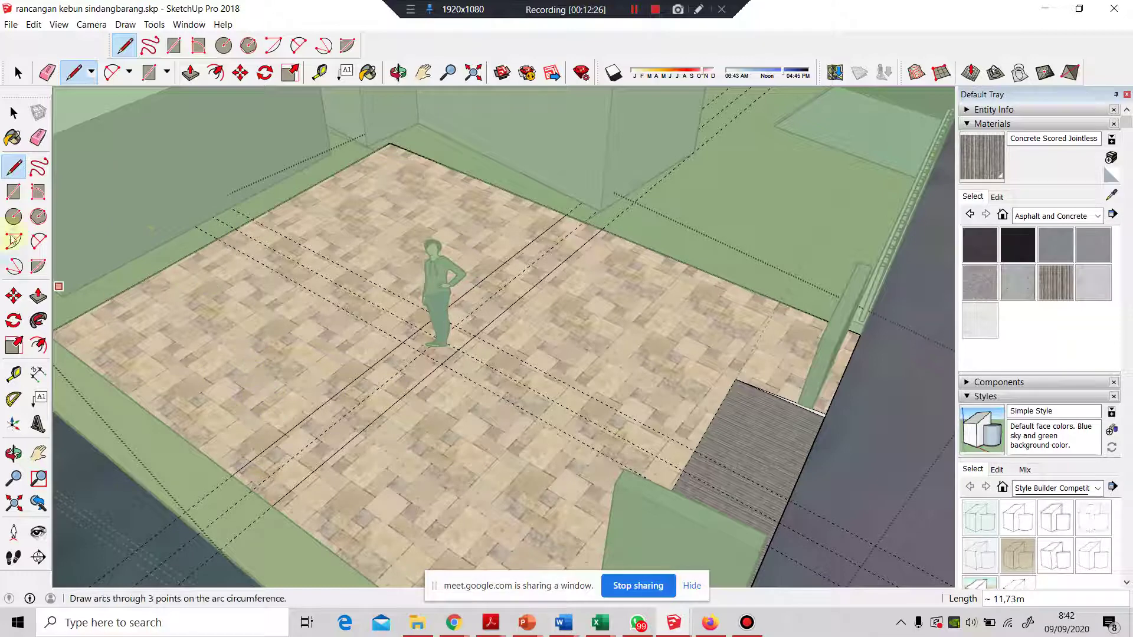
- Copy the central crosswise strip 4.2 m toward the rear of the forecourt
left_click(14, 112)
double_click(331, 439)
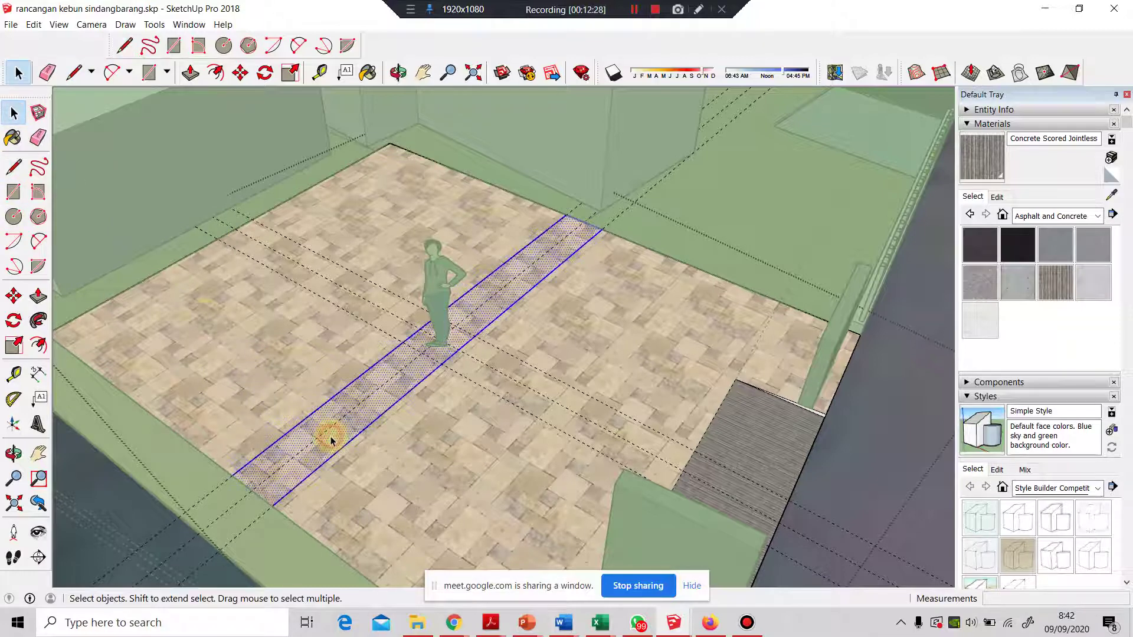
left_click(13, 295)
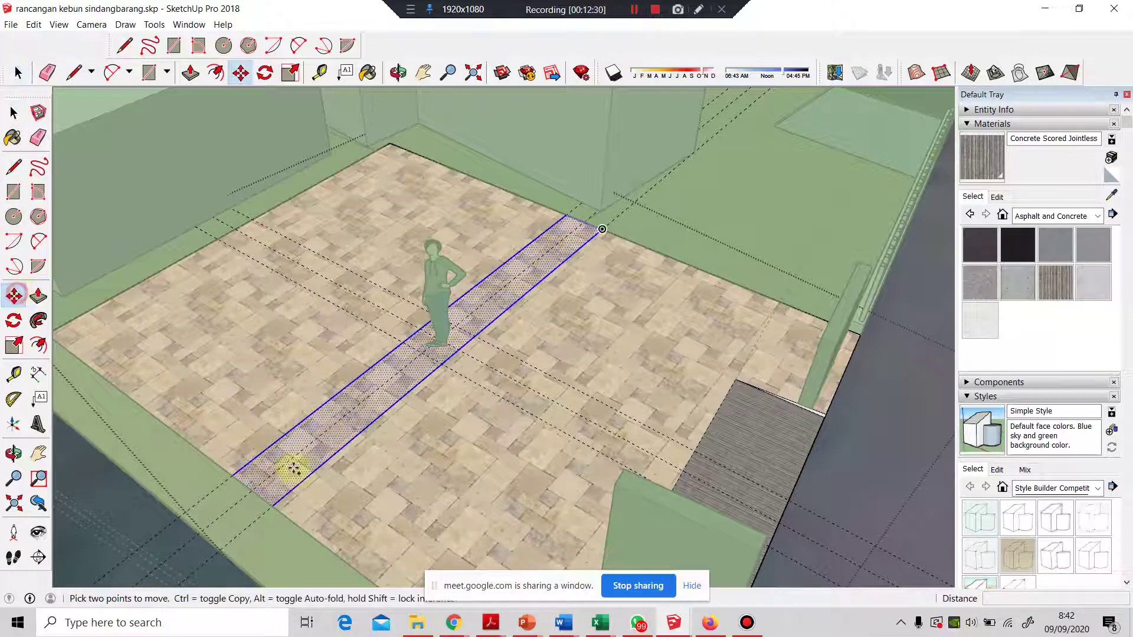
left_click(272, 505)
key("ctrl")
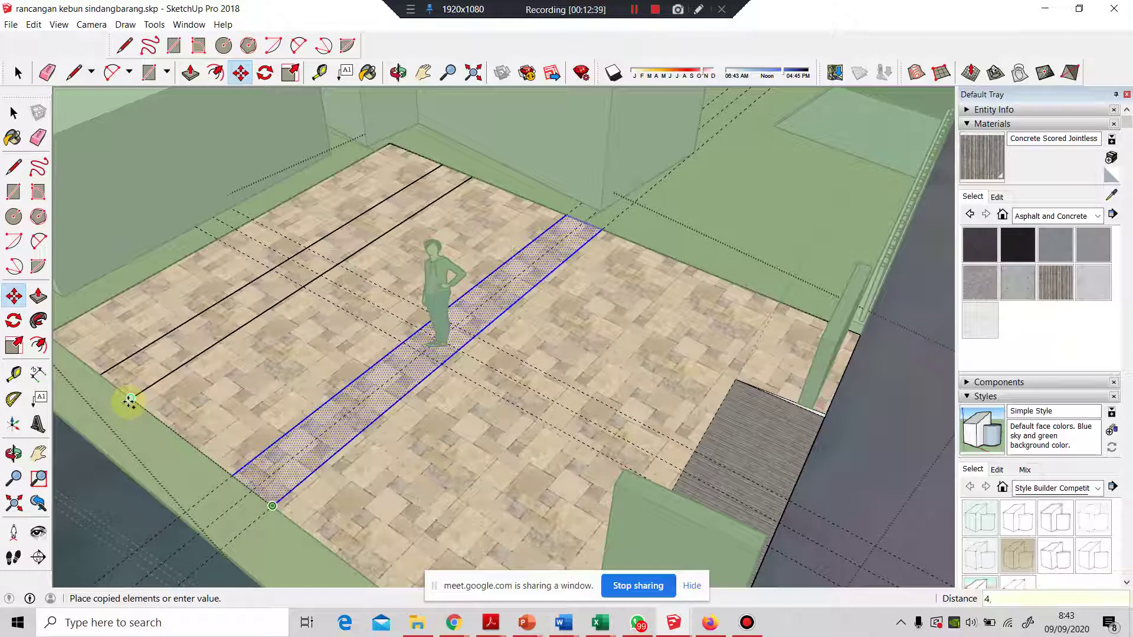
left_click(129, 401)
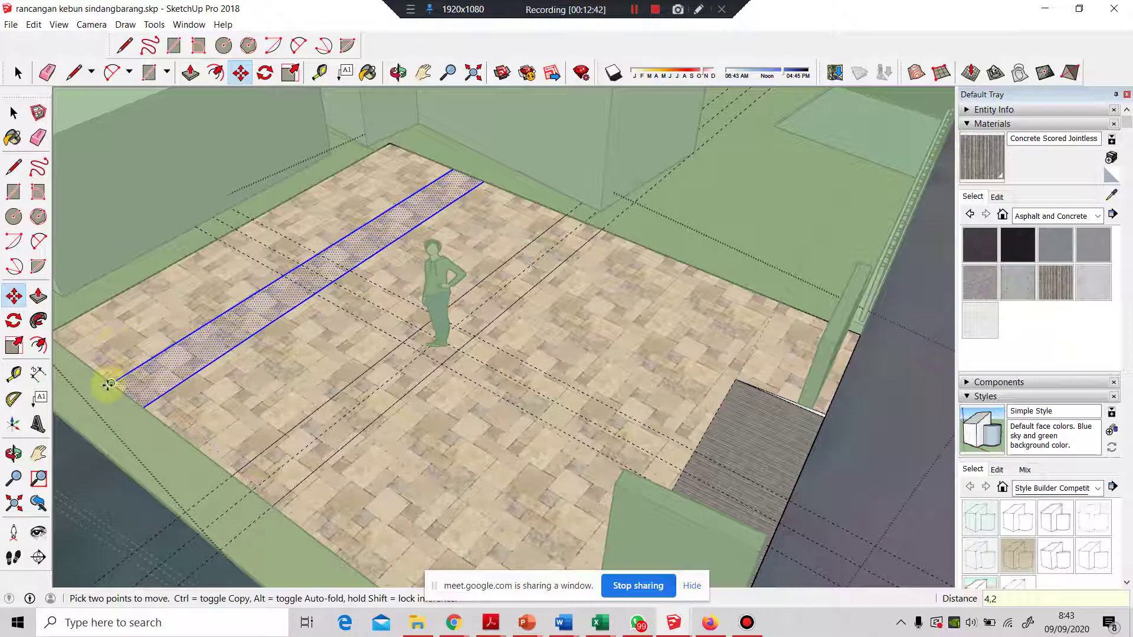
- Copy the central crosswise strip 4.2 m toward the entrance ramp
left_click(14, 113)
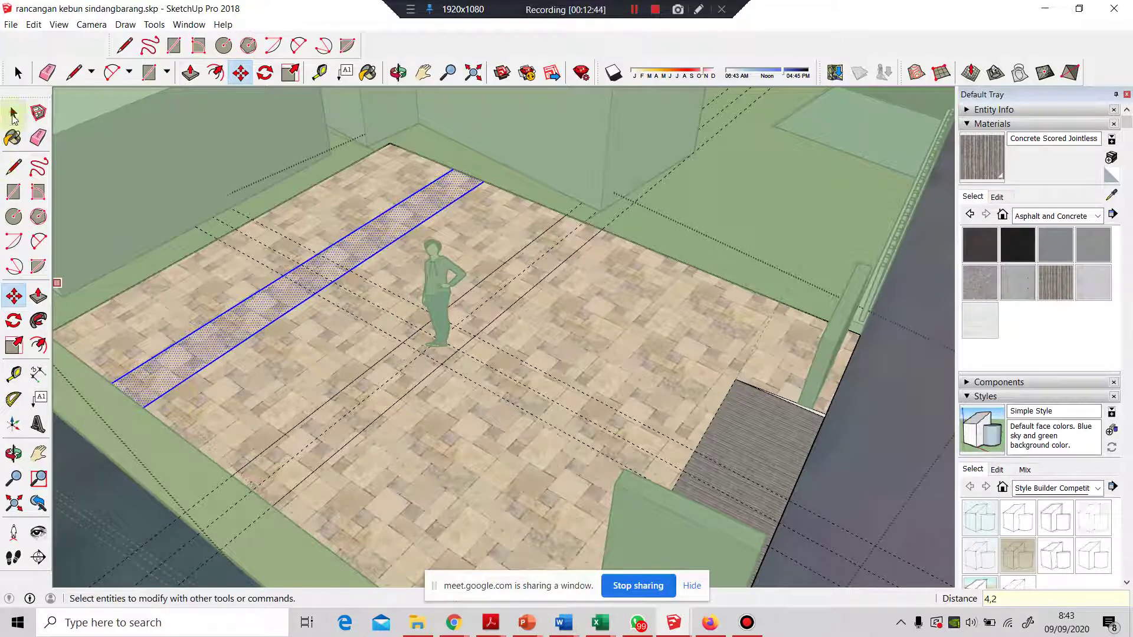
left_click(353, 423)
left_click(14, 296)
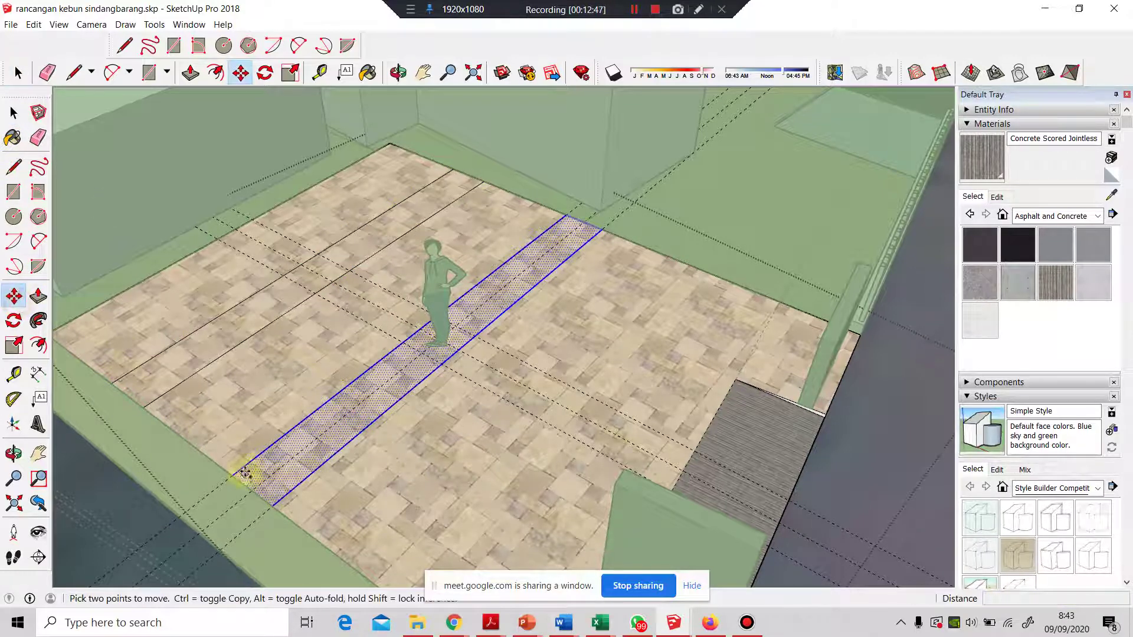
left_click(230, 475)
key("ctrl")
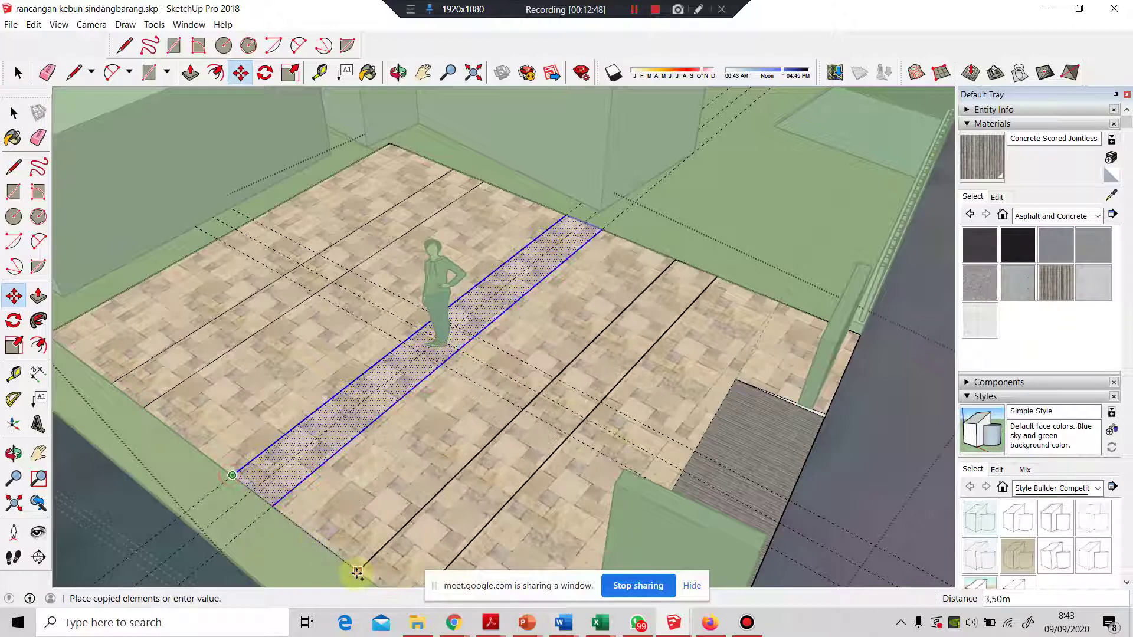
type("4,")
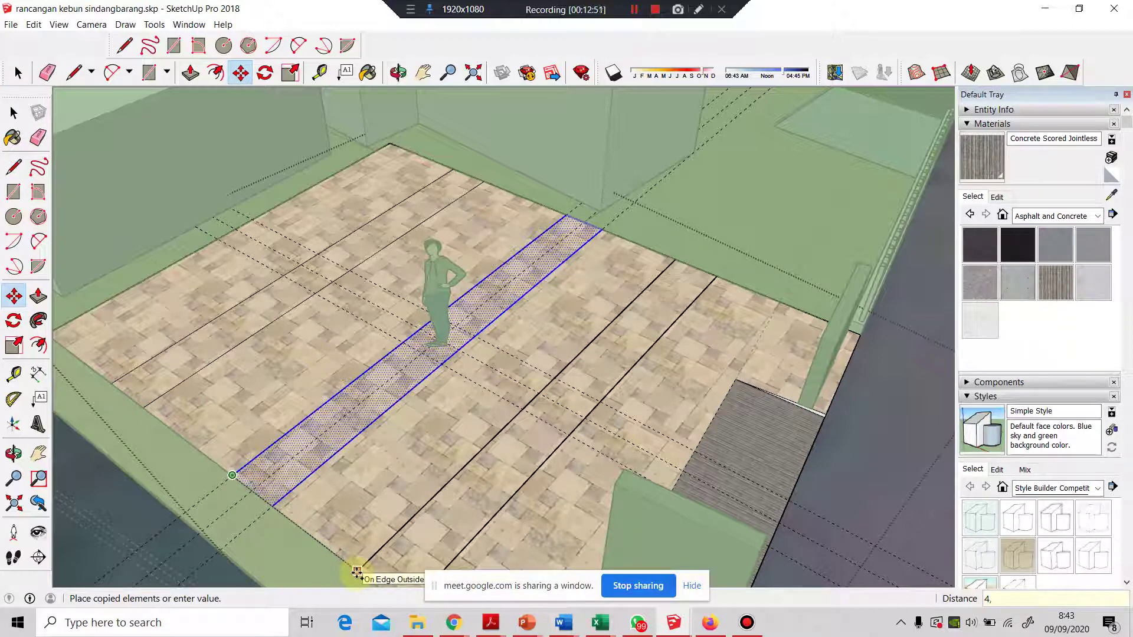
type("2")
key("Return")
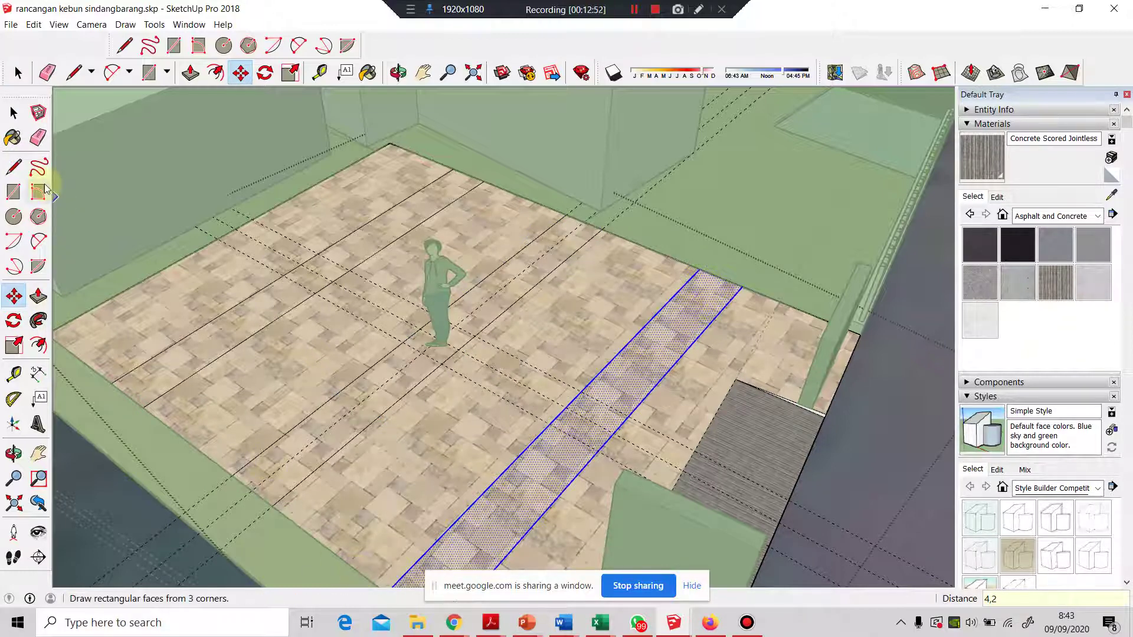
- Draw two lengthwise lines along the outer guides from the forecourt's rear edge to the entrance ramp, forming a central strip
left_click(14, 112)
left_click(383, 320)
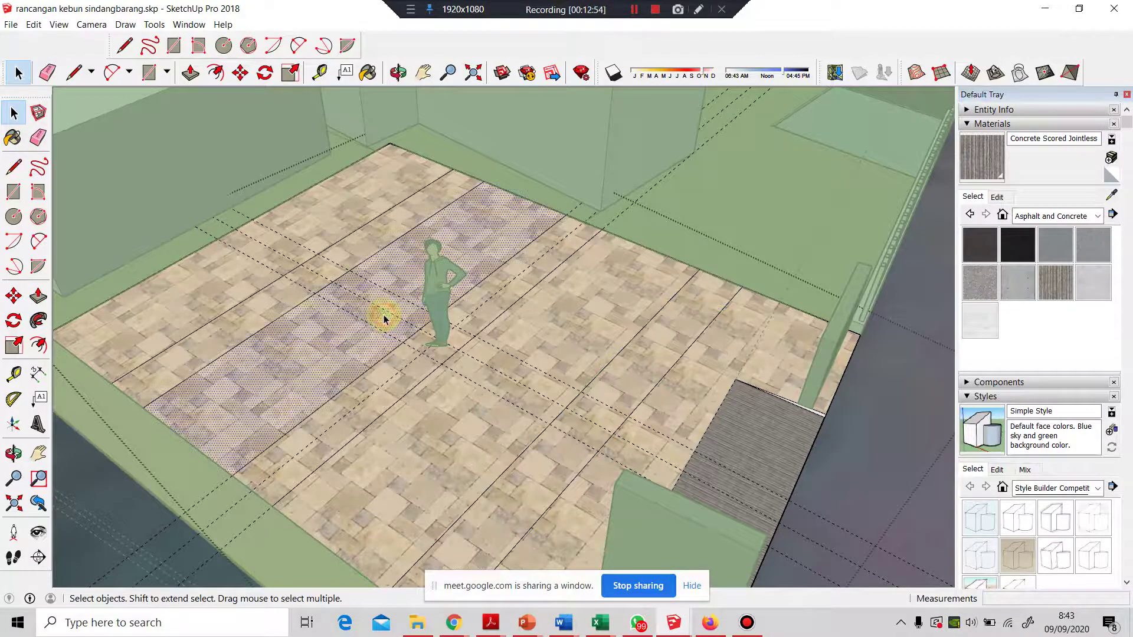
middle_click_drag(473, 303, 248, 327)
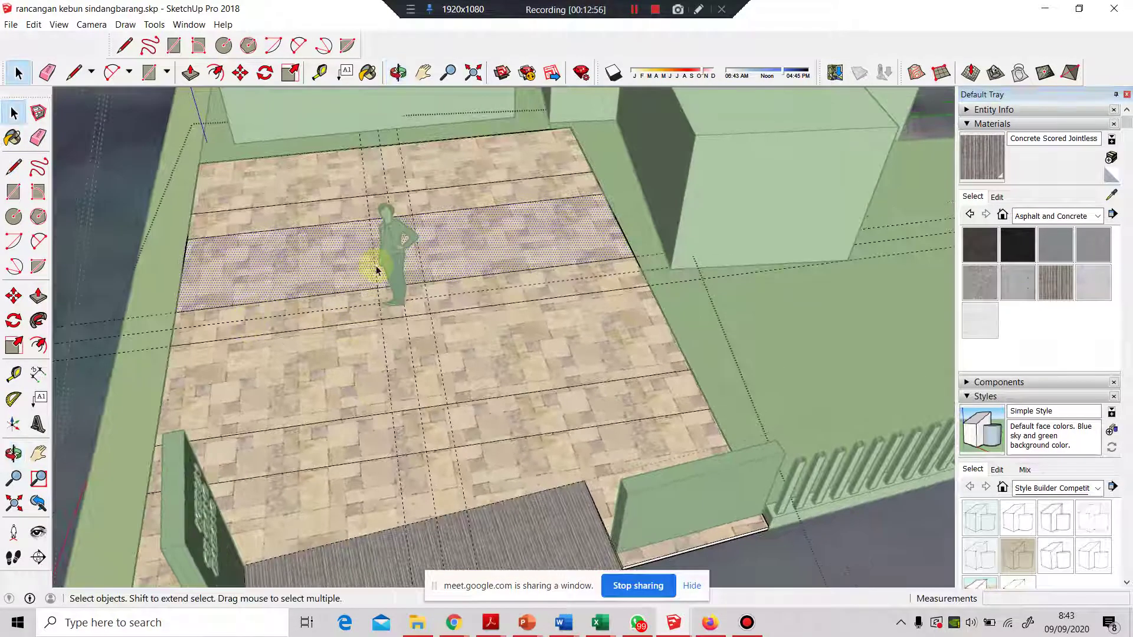
left_click(373, 167)
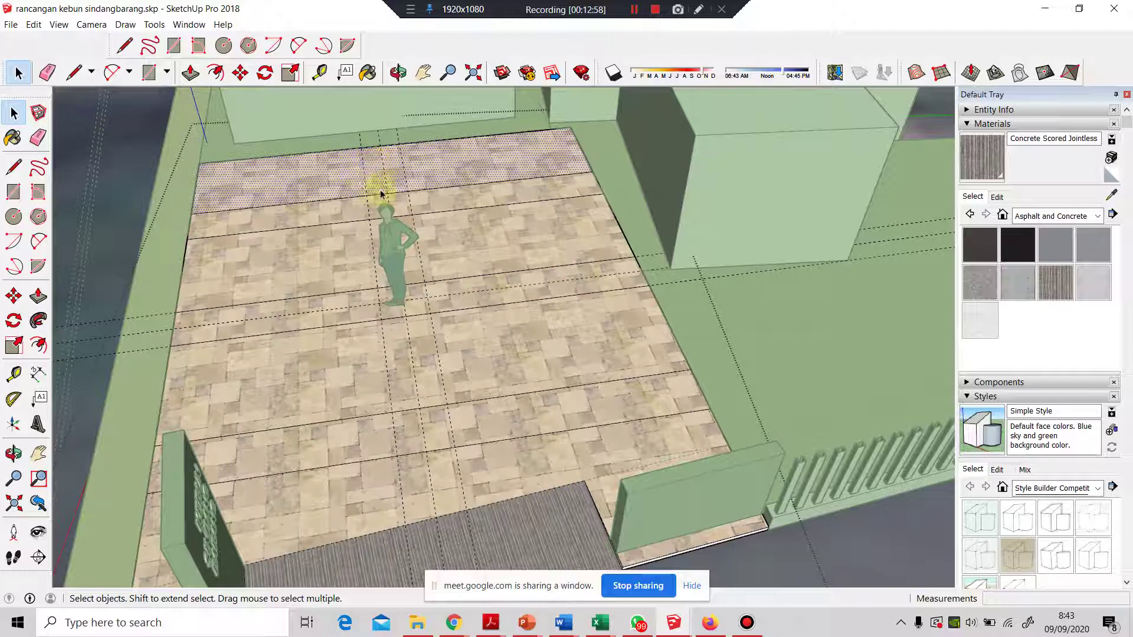
left_click(9, 174)
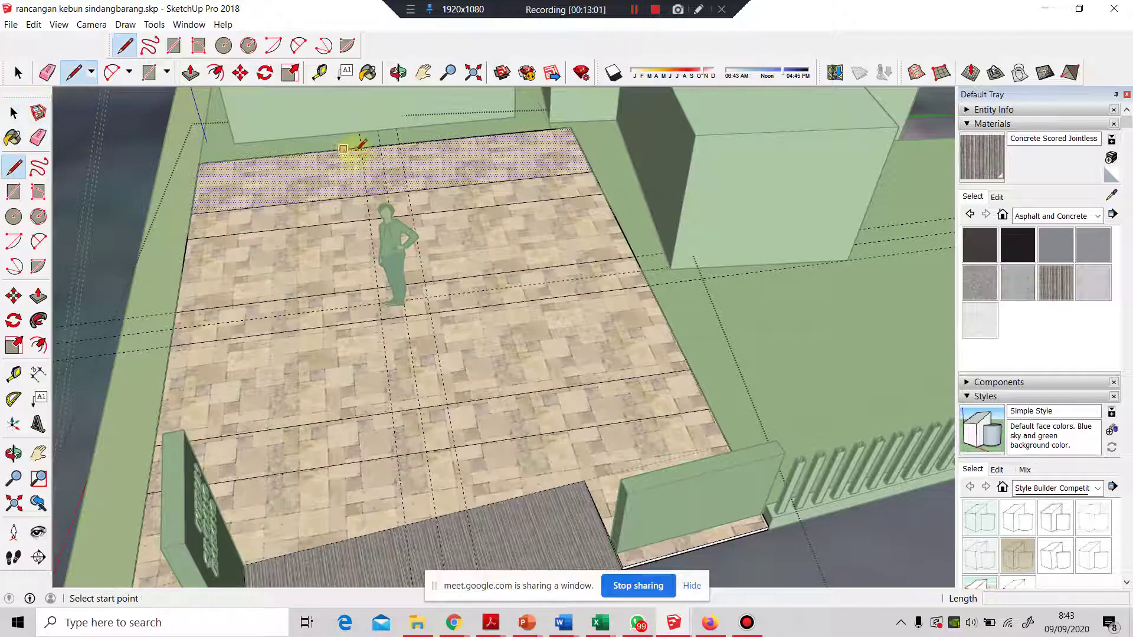
left_click(361, 147)
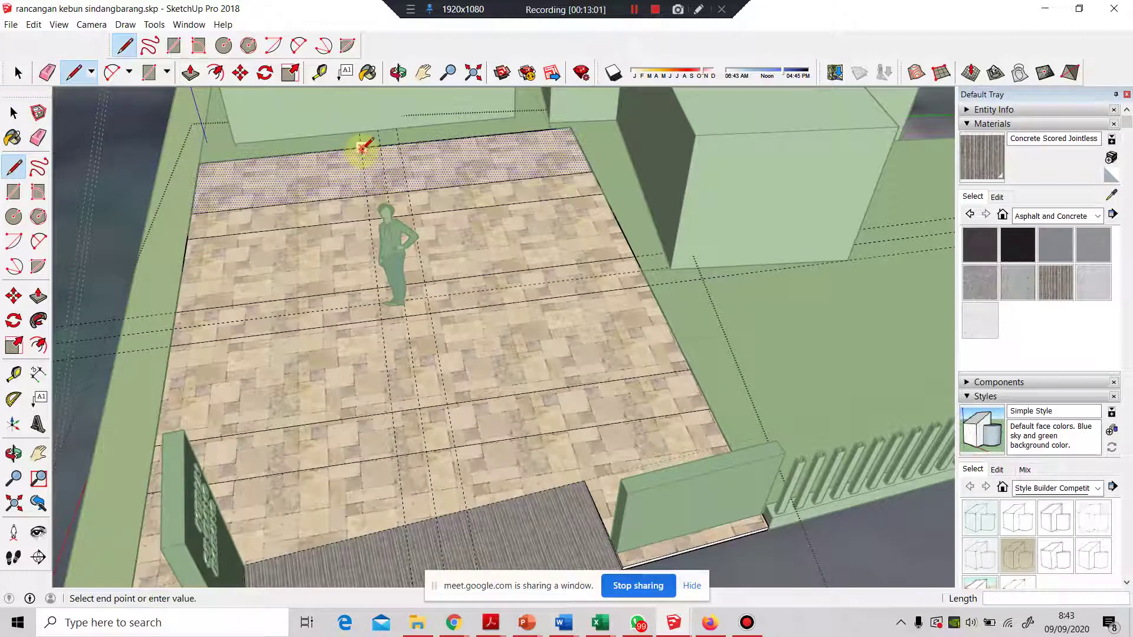
left_click(404, 524)
left_click(399, 143)
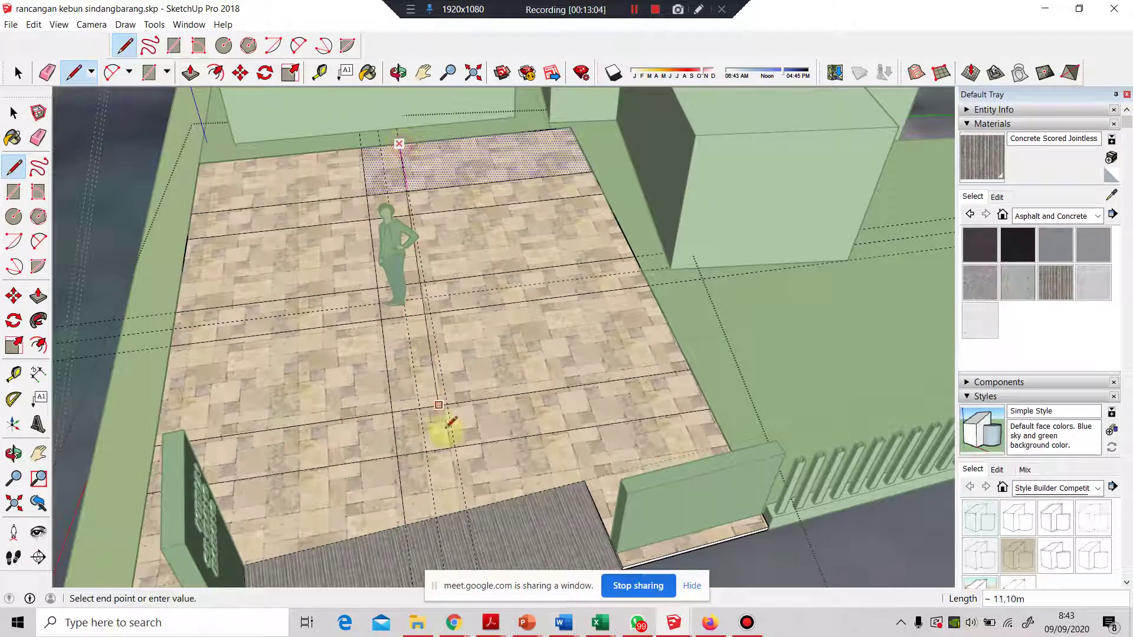
left_click(466, 508)
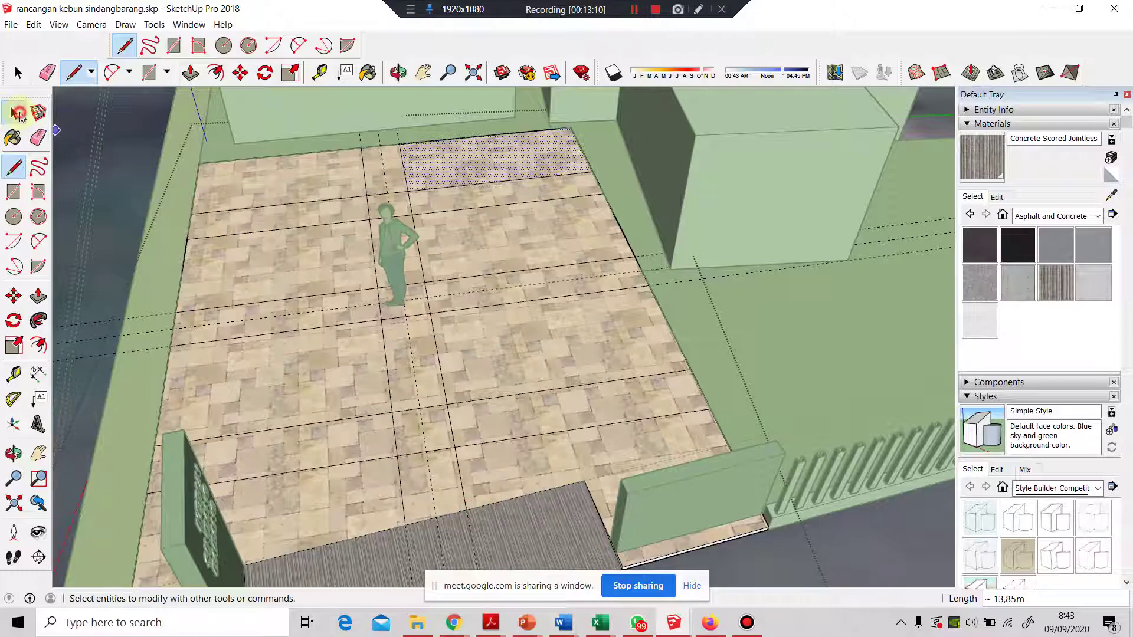
- Paint the rear crosswise strip and the rear part of the lengthwise strip with Polished Concrete New
left_click(14, 112)
middle_click_drag(463, 248, 509, 228)
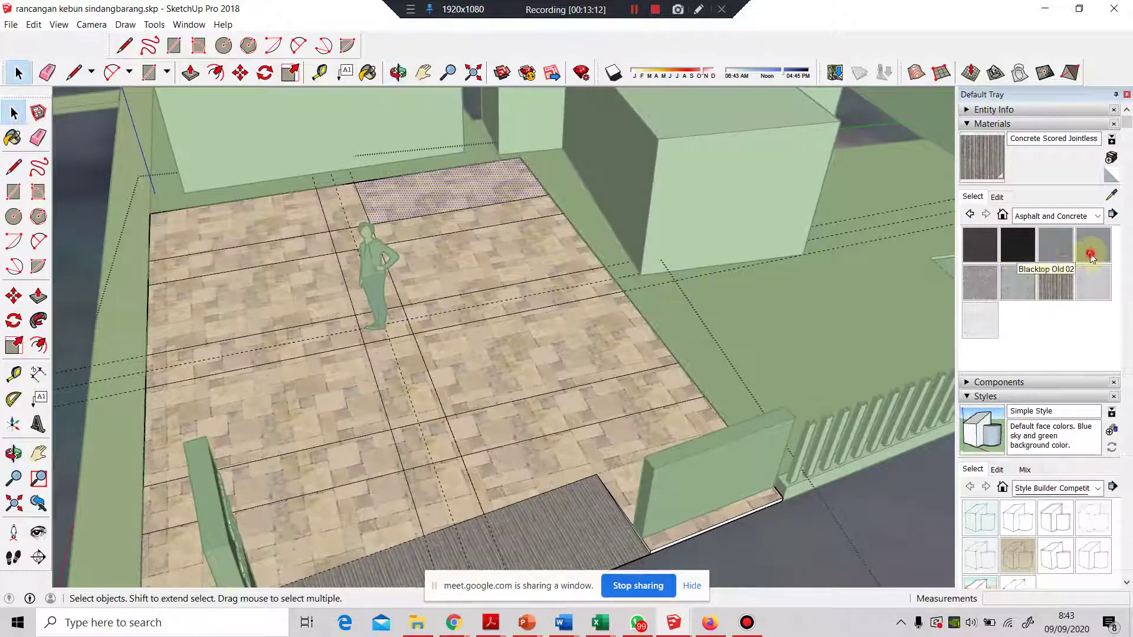
left_click(1087, 260)
left_click(1091, 281)
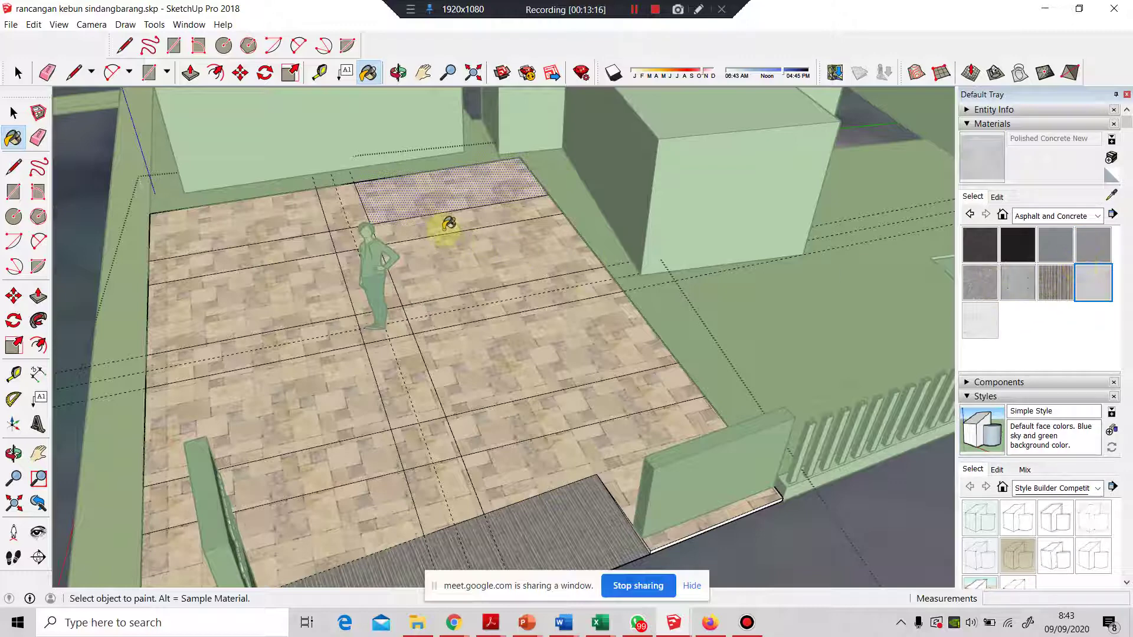
left_click(11, 111)
left_click(336, 198)
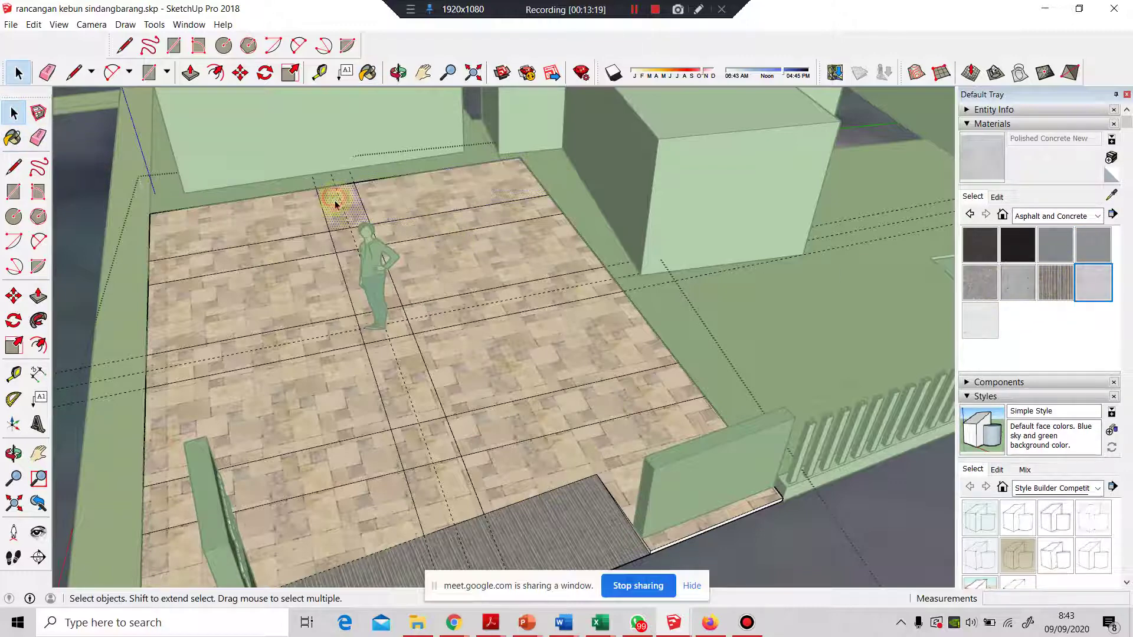
left_click(1088, 285)
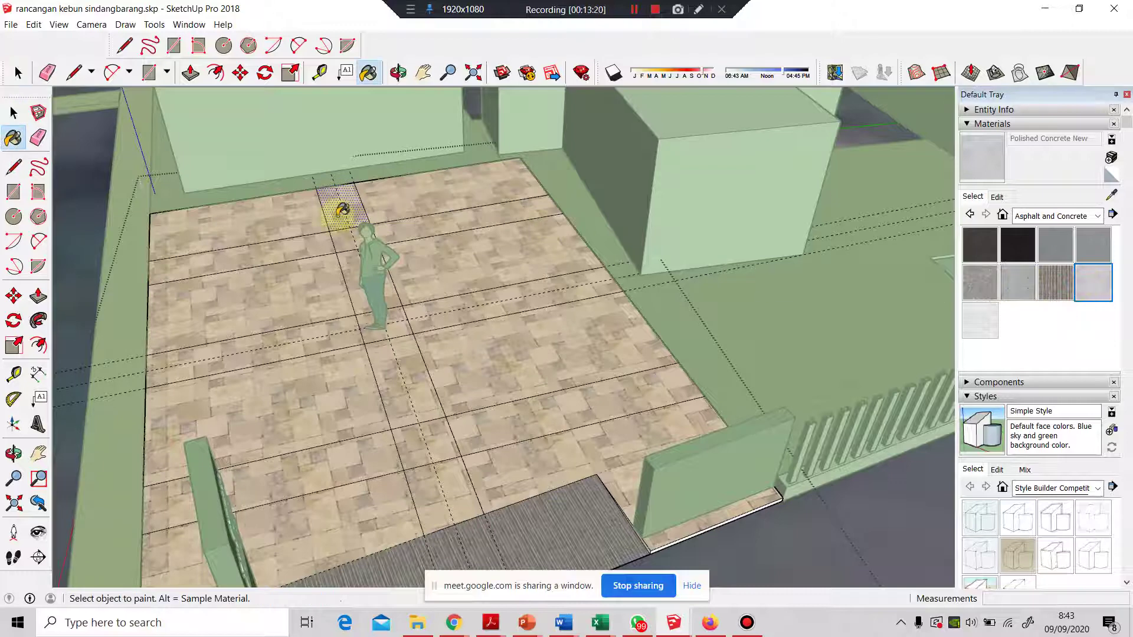
left_click(419, 219)
left_click(338, 236)
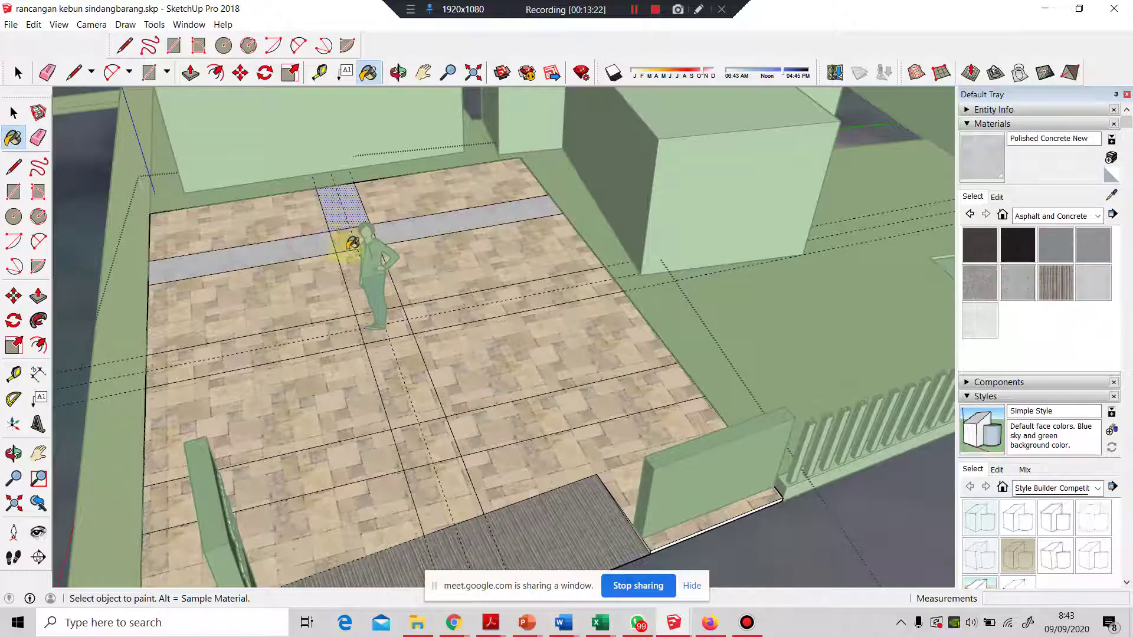
- Paint the middle and front crosswise strips and the lengthwise strip's front sections with Polished Concrete New
left_click(334, 332)
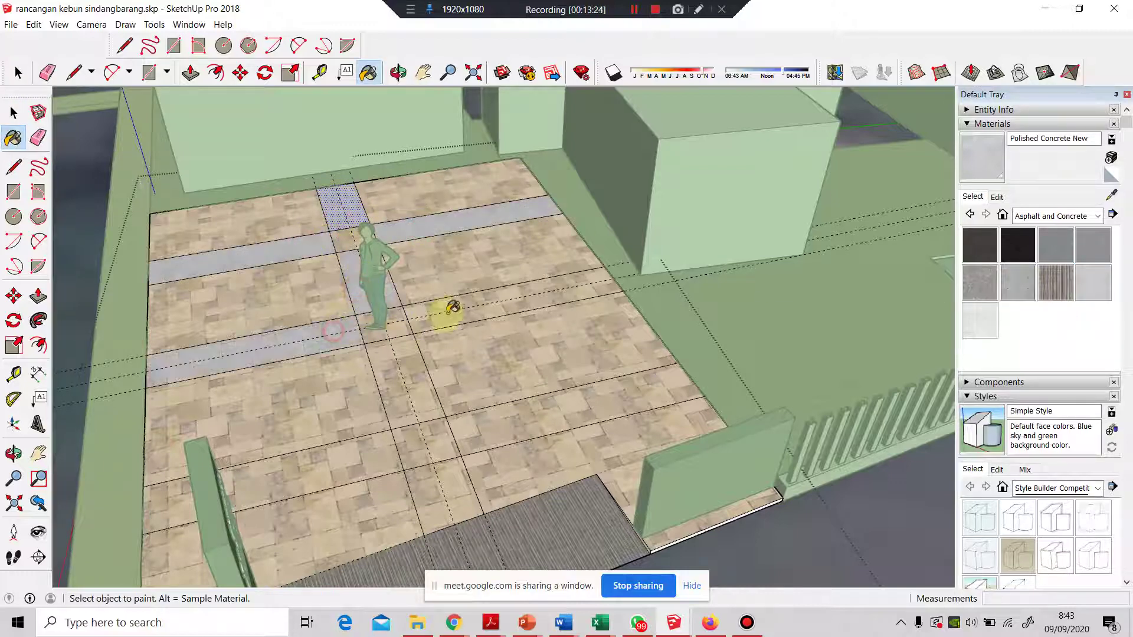
left_click(453, 307)
left_click(354, 445)
left_click(473, 425)
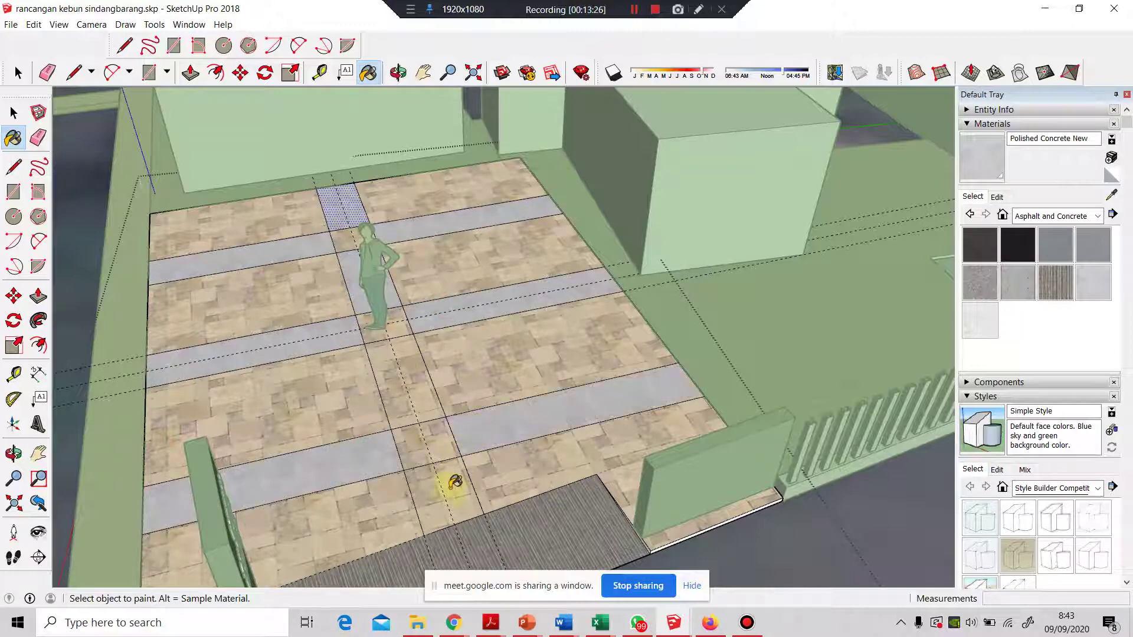
left_click(455, 482)
left_click(412, 387)
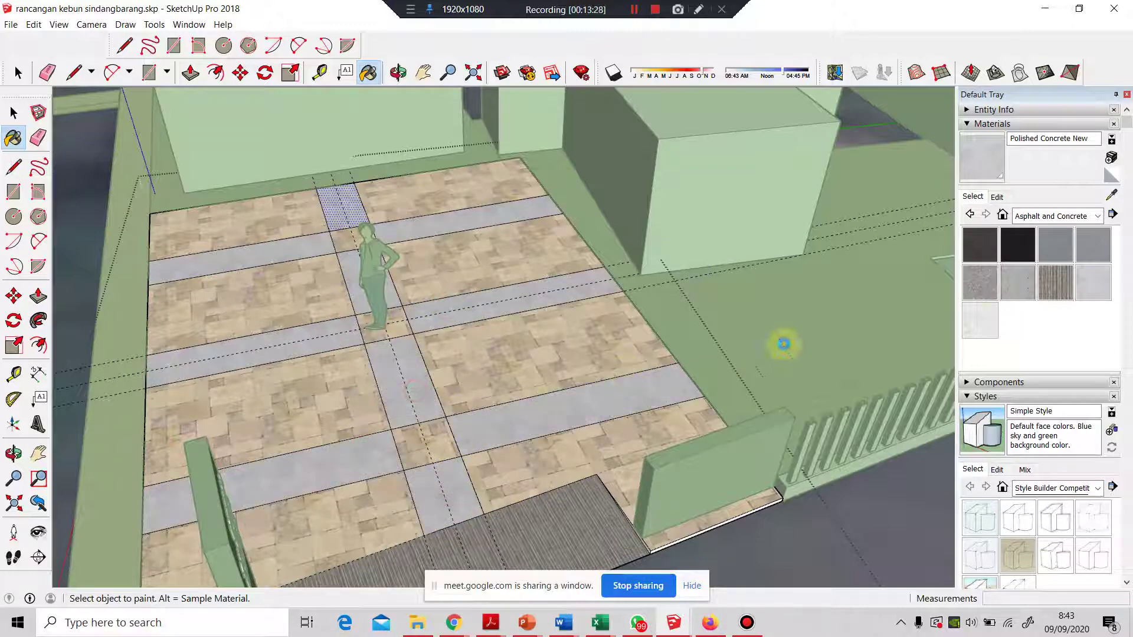
- Paint the three squares where the strips cross with Blacktop Old 02
left_click(1085, 254)
left_click(413, 319)
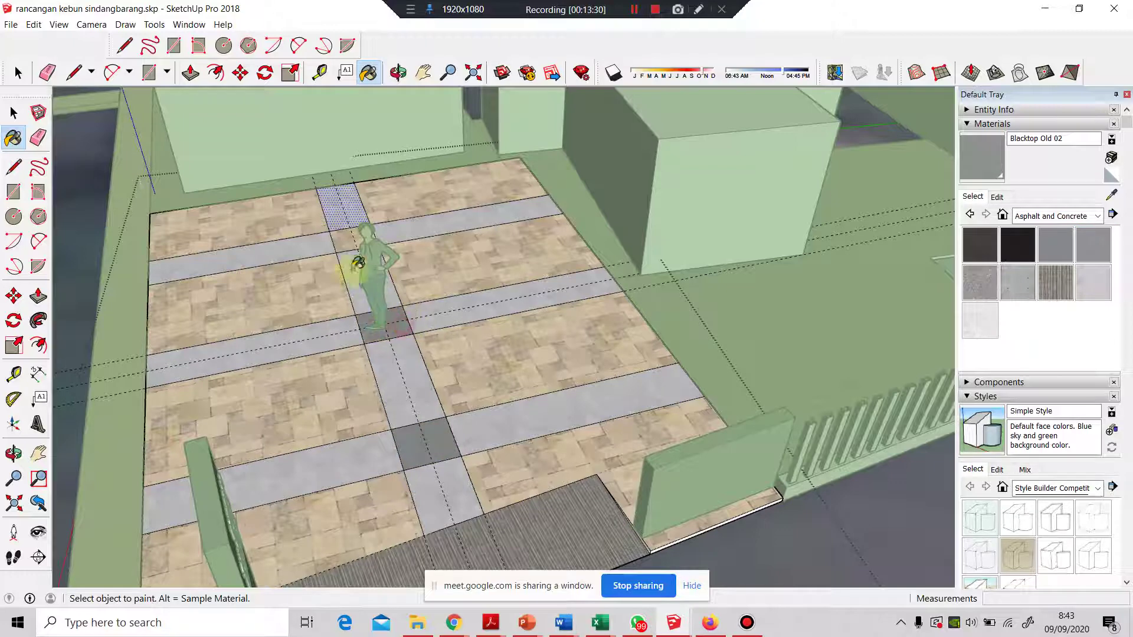
left_click(344, 242)
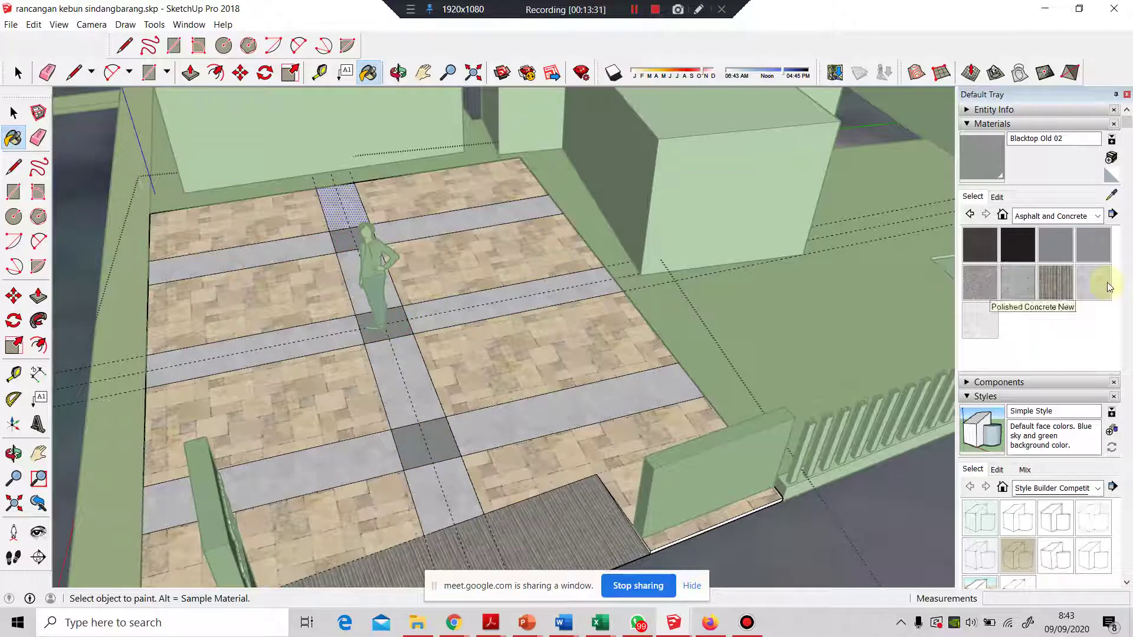
- Paint all the large paving panels between the strips with Polished Concrete Old
left_click(979, 319)
left_click(525, 345)
left_click(585, 434)
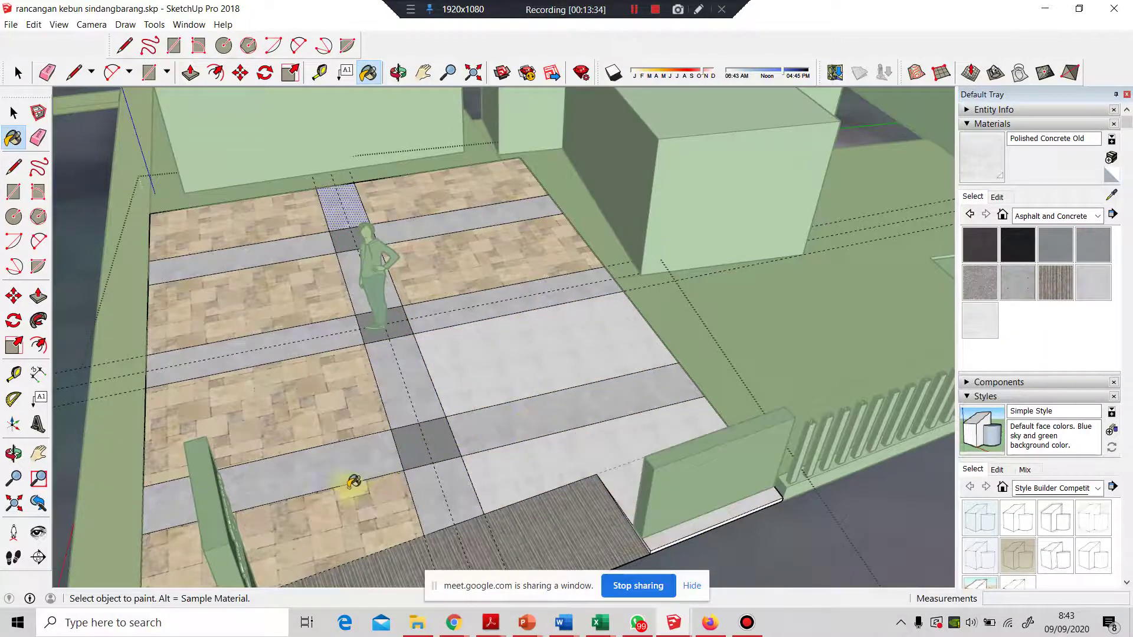
left_click(349, 480)
left_click(316, 392)
left_click(290, 291)
left_click(453, 276)
left_click(435, 197)
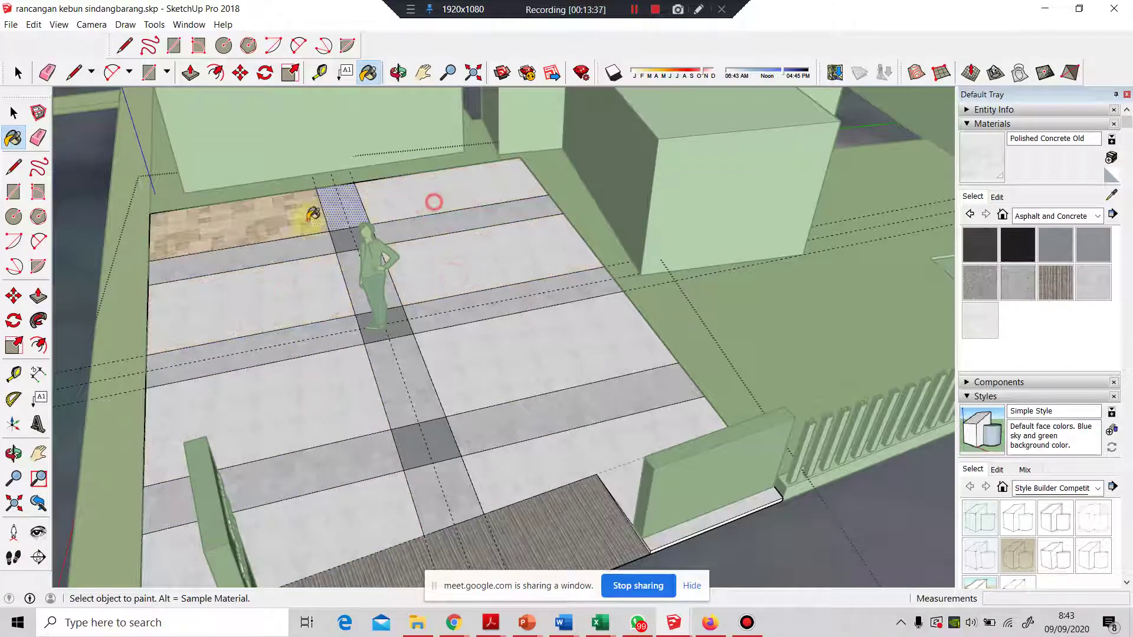
left_click(291, 223)
- Inspect the painted paving pattern of the forecourt from a distance and close up
left_click(14, 112)
scroll(405, 277, "down", 5)
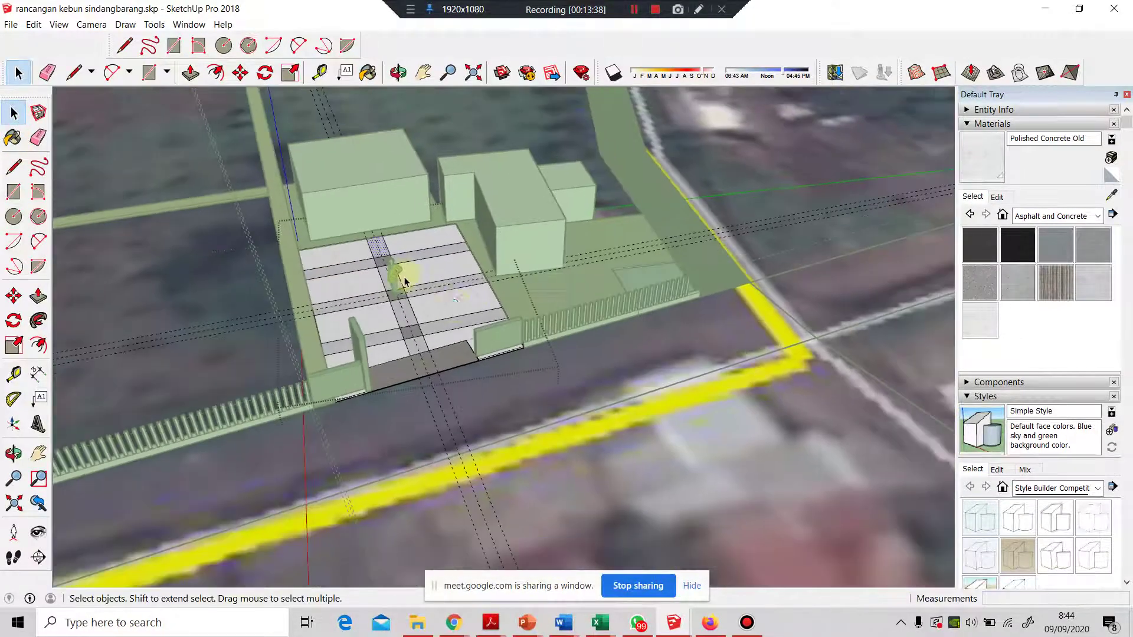
middle_click_drag(405, 271, 367, 299)
scroll(402, 234, "up", 5)
scroll(402, 234, "up", 4)
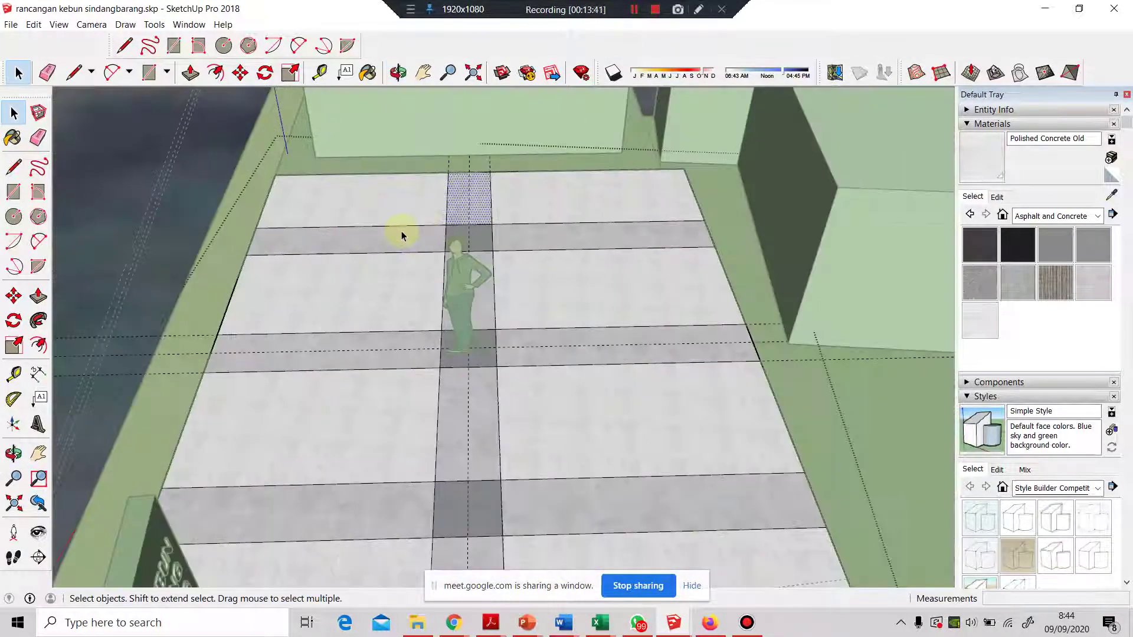
scroll(403, 236, "down", 3)
middle_click_drag(451, 273, 526, 316)
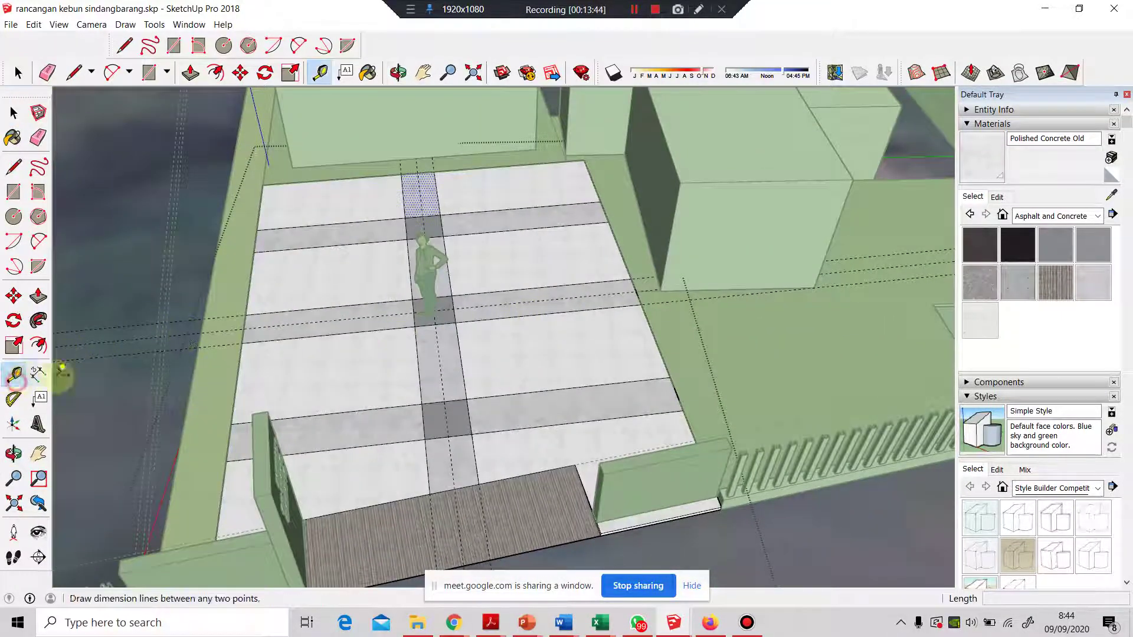
- Place parallel guides 0.6 m inside the forecourt's two side edges and its rear edge
left_click(14, 373)
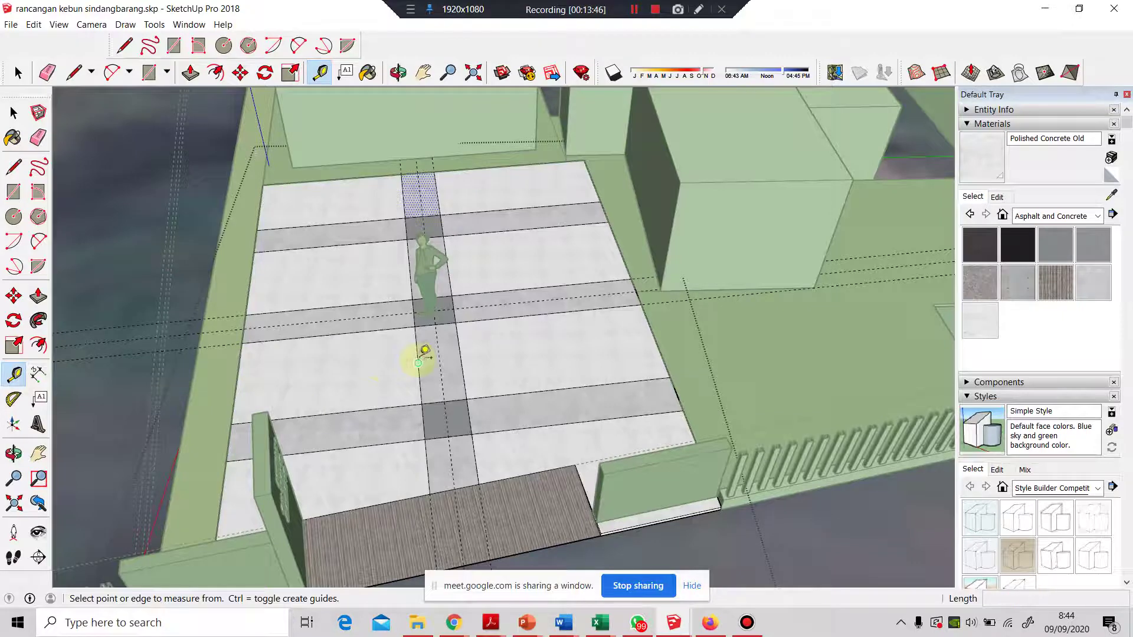
left_click(239, 358)
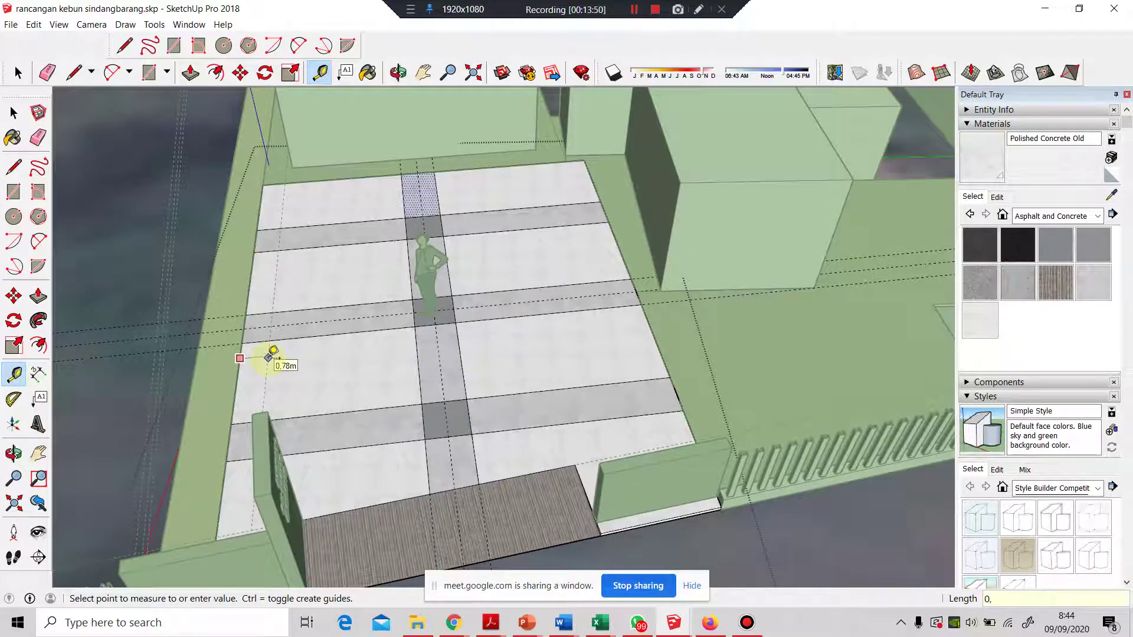
key("Return")
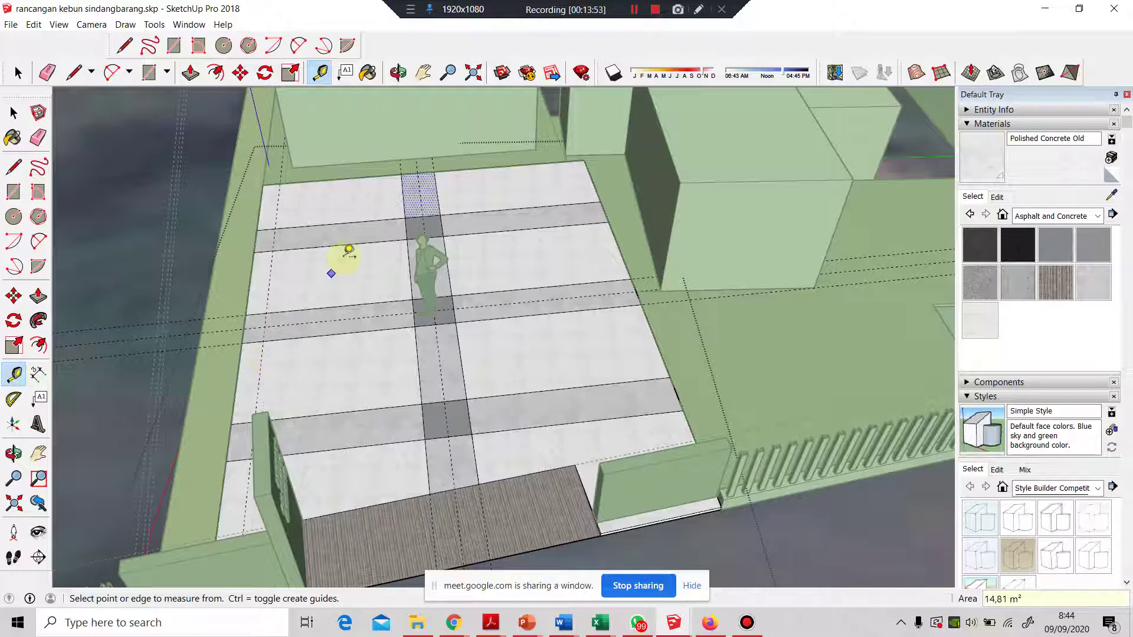
left_click(354, 178)
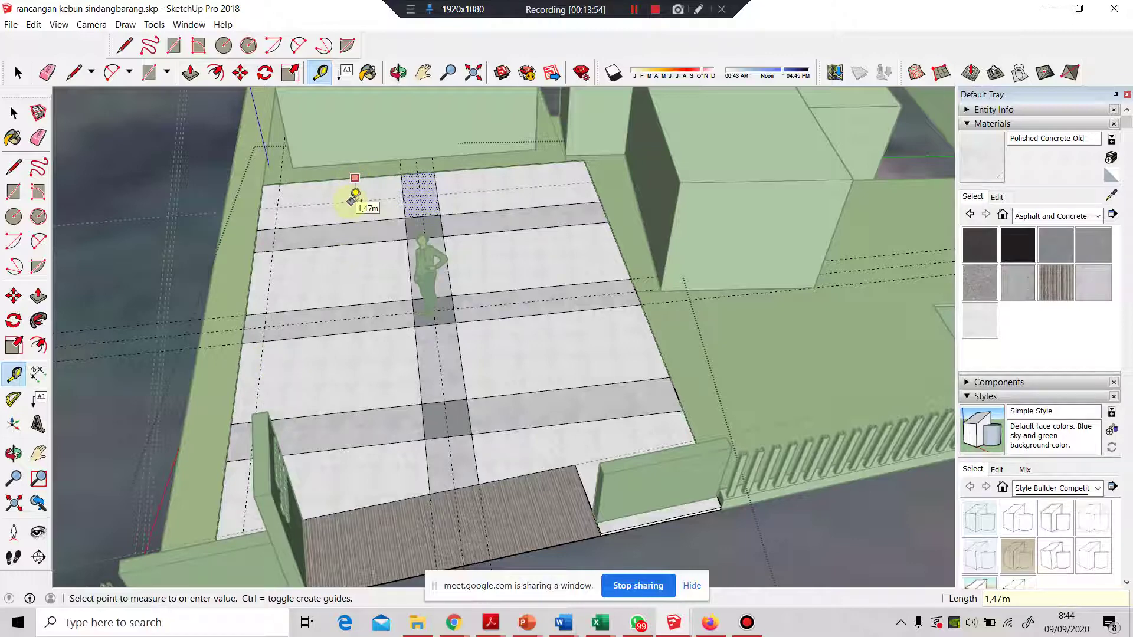
type("0,6")
key("Return")
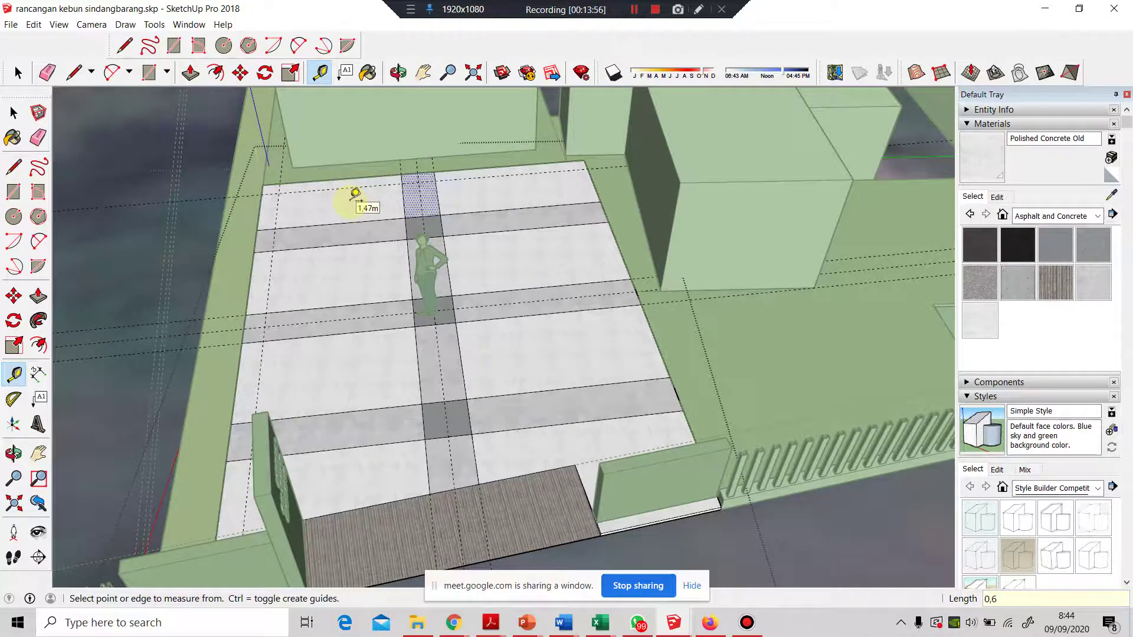
left_click(620, 249)
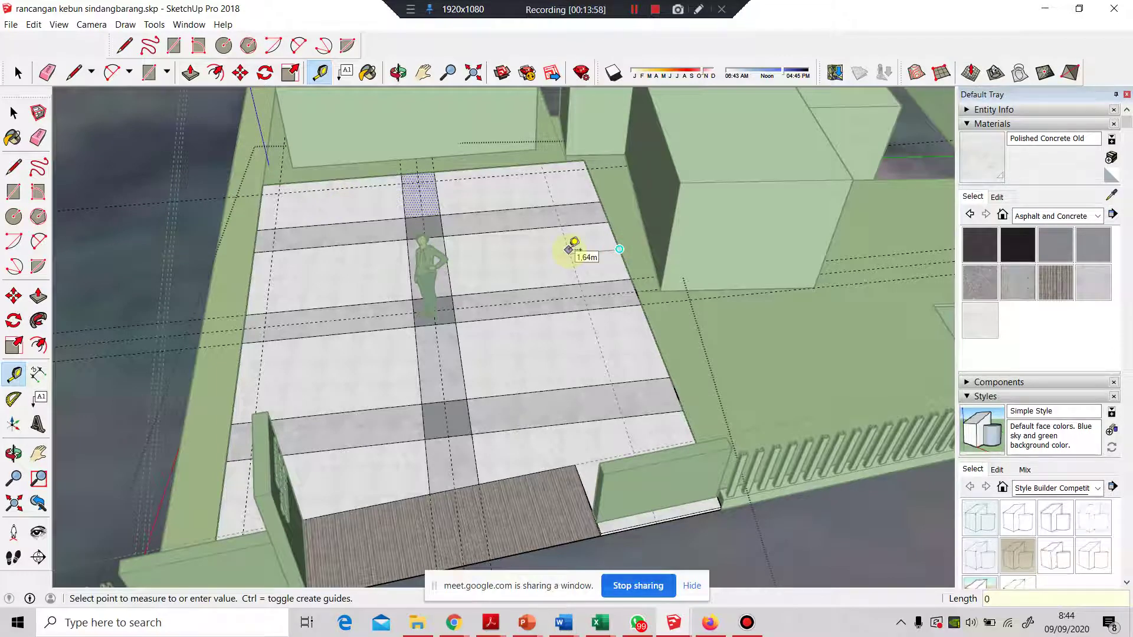
type("0,6")
key("Return")
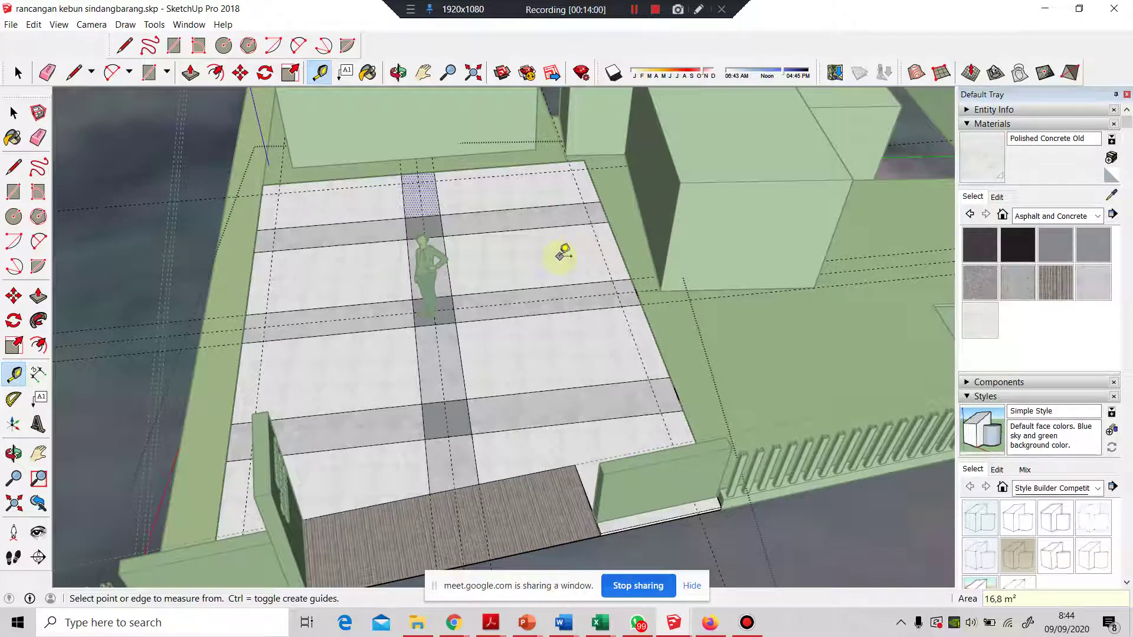
- Draw a line about 15.36 m long along the guide inside the building-side edge, from the forecourt's front edge to its rear edge
left_click(13, 167)
middle_click_drag(201, 301, 699, 366)
scroll(699, 366, "up", 2)
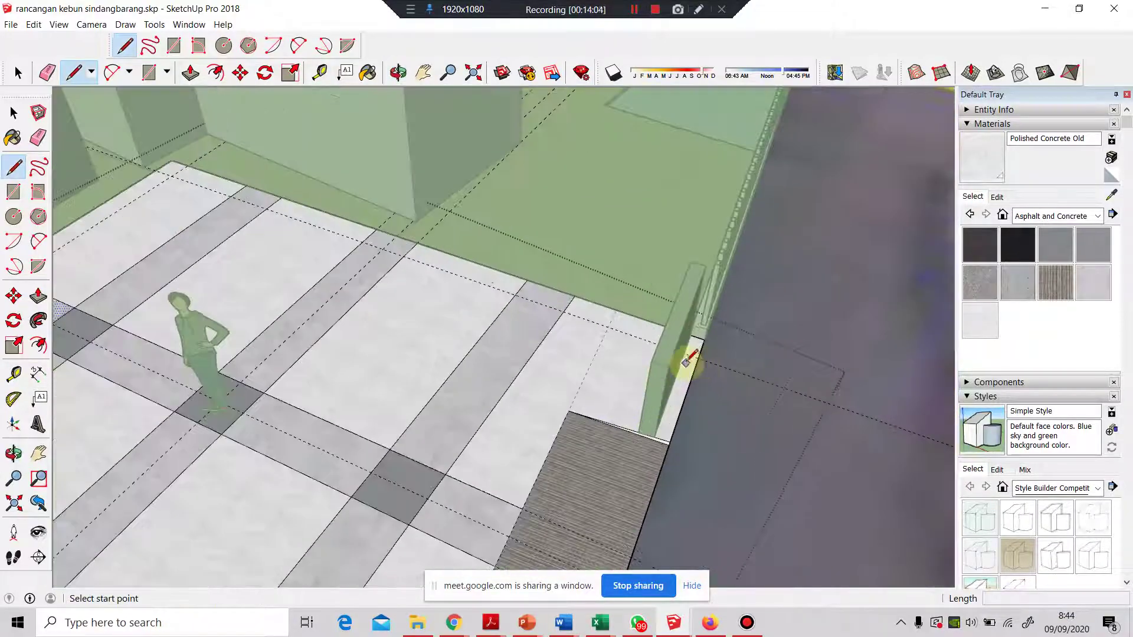
left_click(692, 356)
scroll(589, 341, "down", 2)
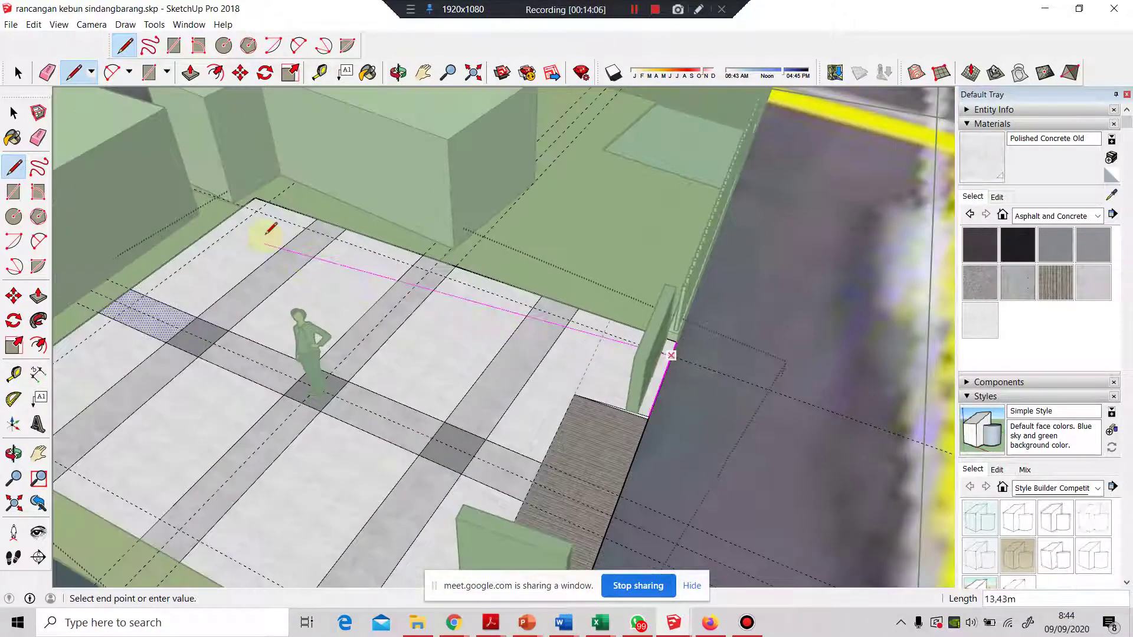
left_click(246, 204)
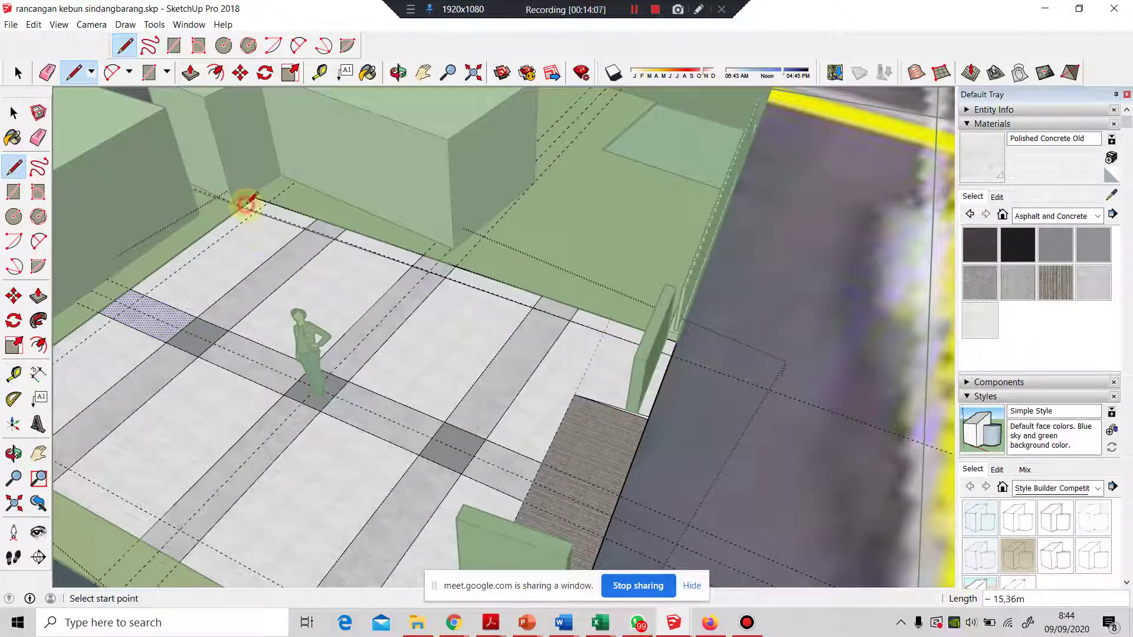
left_click(671, 355)
scroll(245, 206, "up", 4)
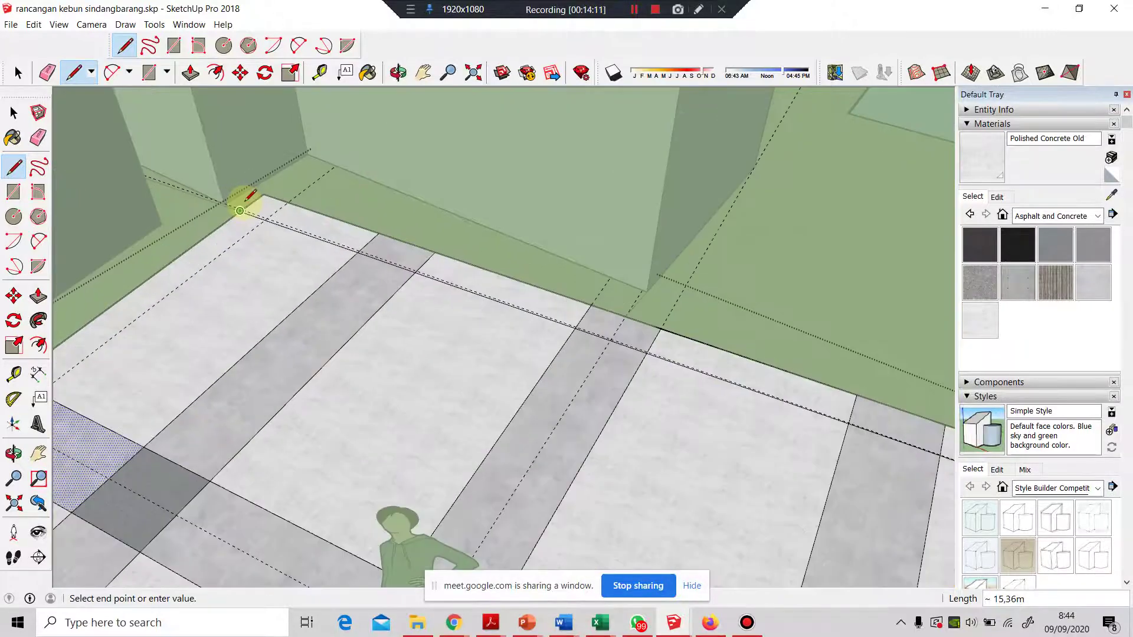
left_click(239, 217)
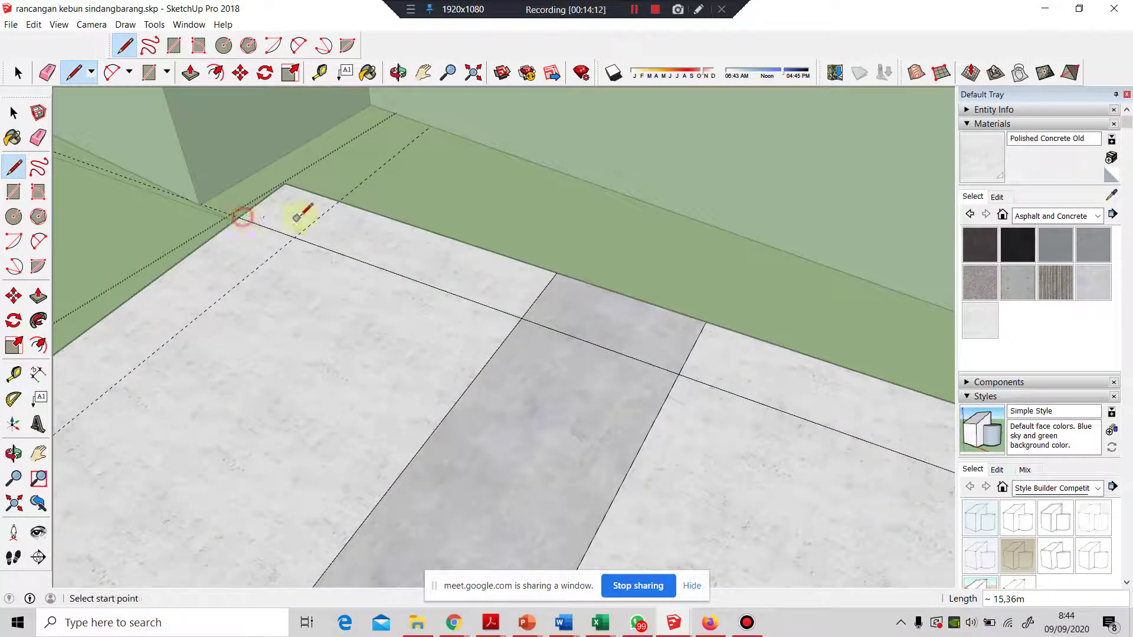
- Draw border lines along the guides inside the forecourt's rear edge, about 11.7 m long, and inside the side edge opposite the building
left_click(343, 198)
scroll(348, 196, "down", 4)
scroll(399, 188, "down", 3)
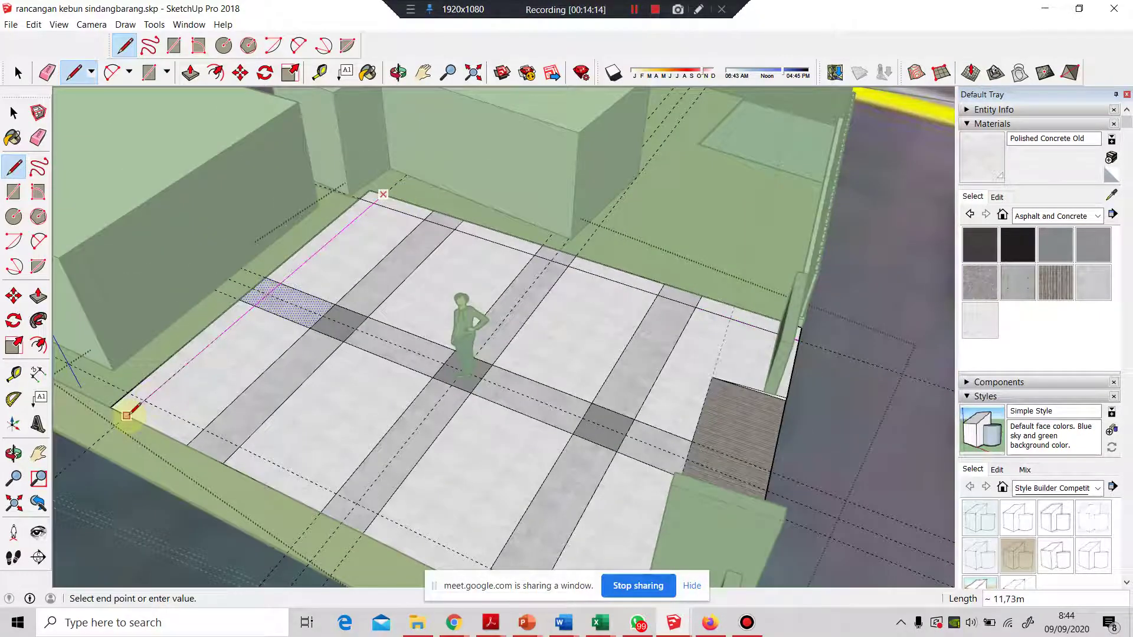
left_click(122, 390)
left_click(127, 389)
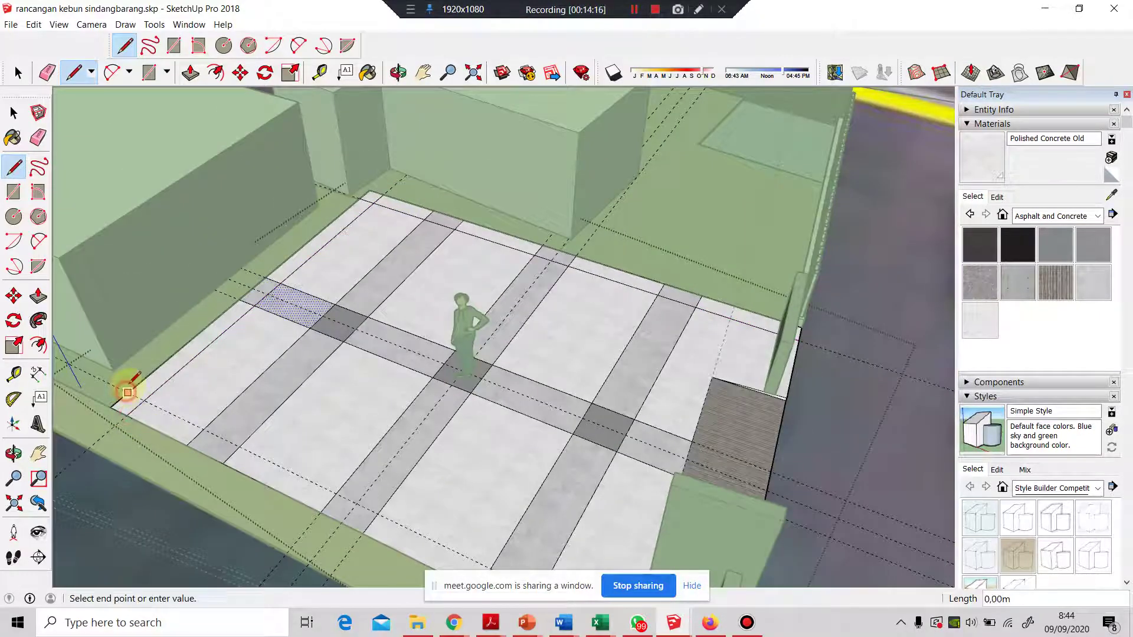
scroll(127, 388, "down", 3)
left_click(437, 537)
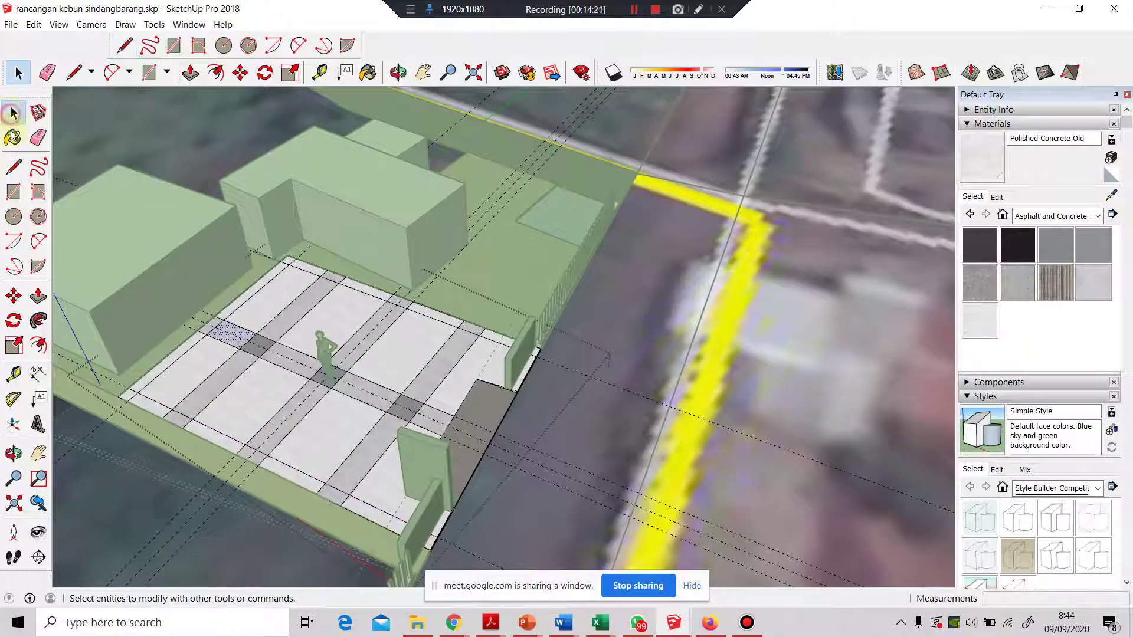
left_click(13, 112)
- Paint the border's rear corners and its intersections with the paving strips with Blacktop Old 02 along both sides and the rear edge
scroll(230, 411, "up", 2)
scroll(230, 412, "up", 2)
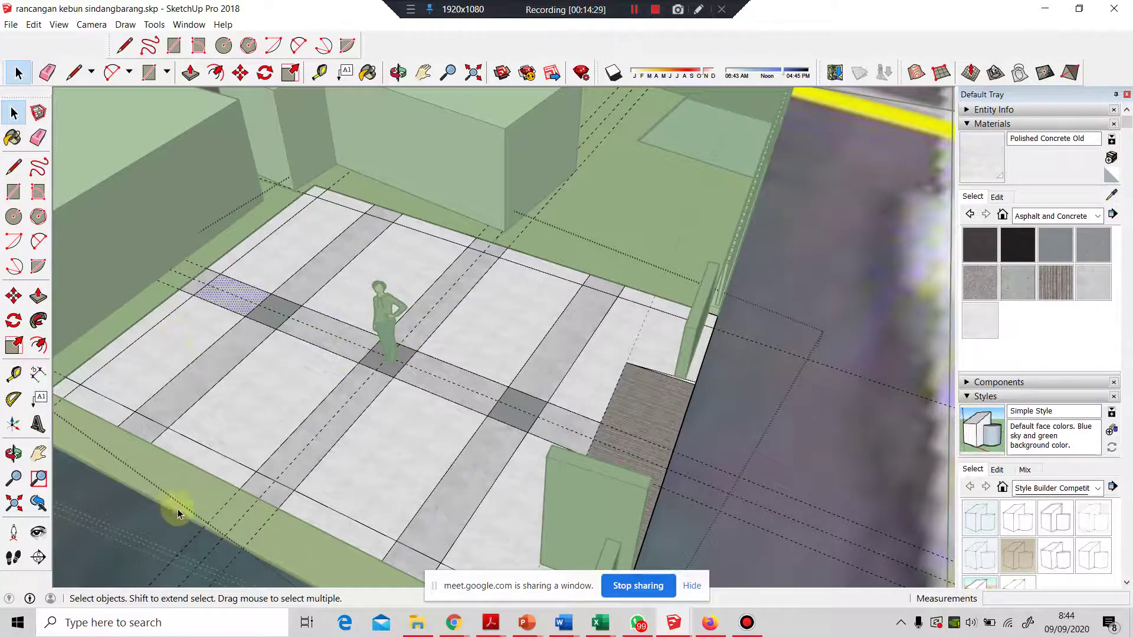
left_click(406, 354)
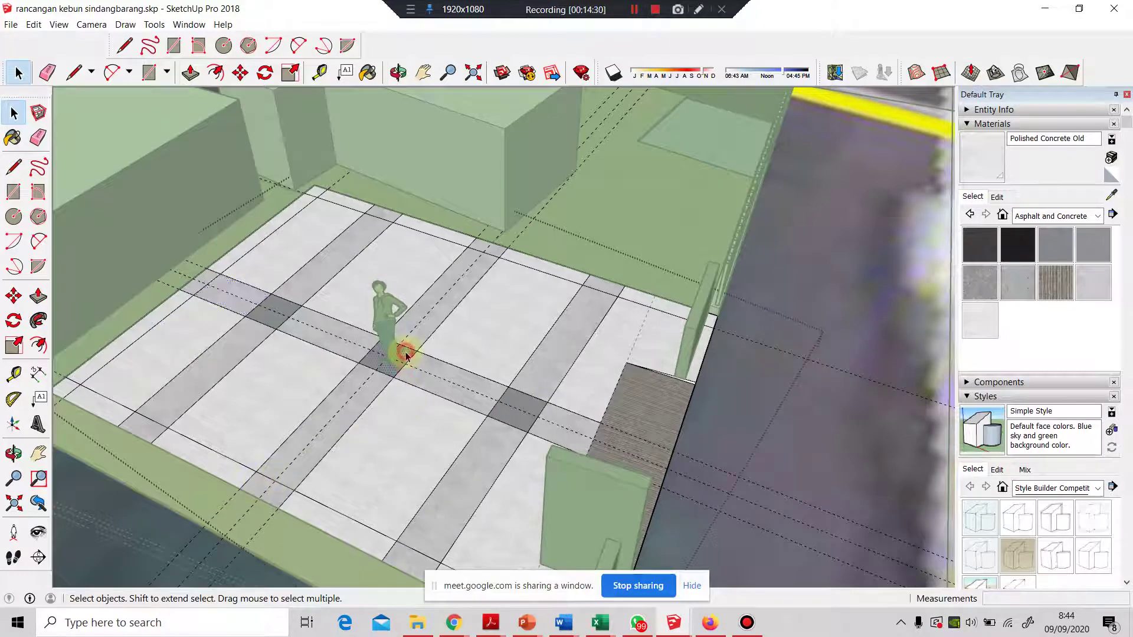
left_click(279, 497)
left_click(1093, 244)
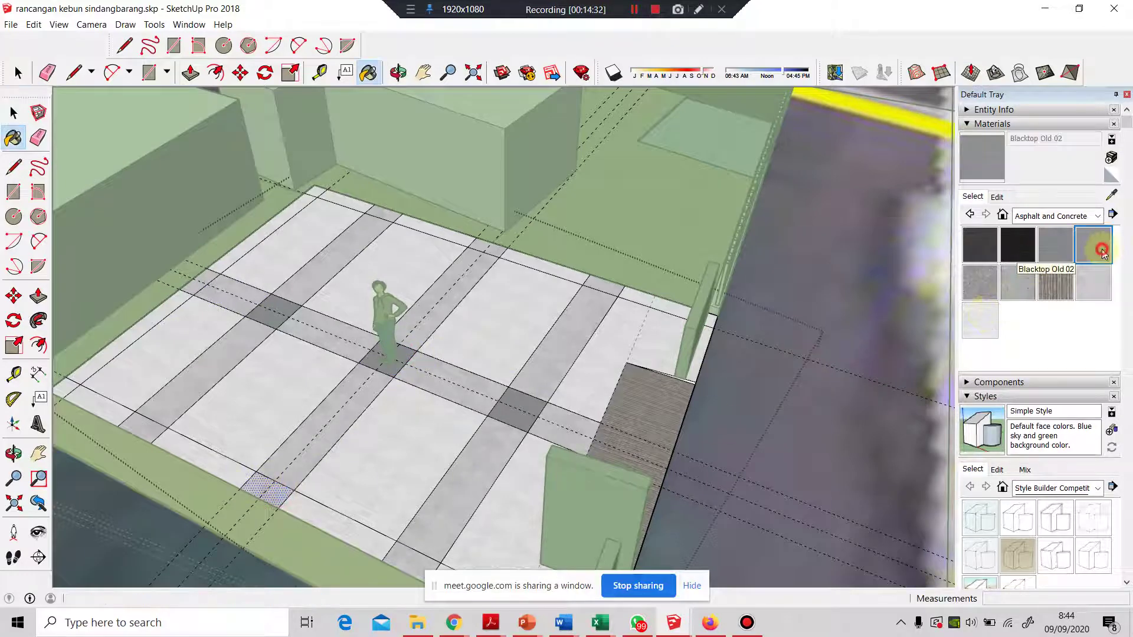
left_click(282, 490)
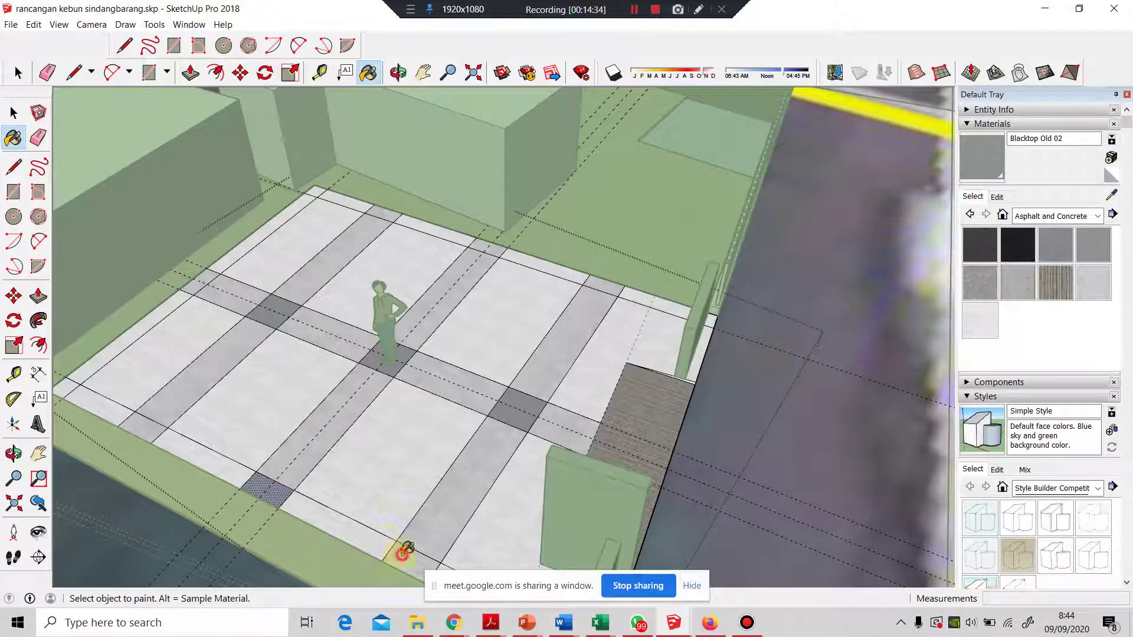
left_click(158, 434)
left_click(70, 385)
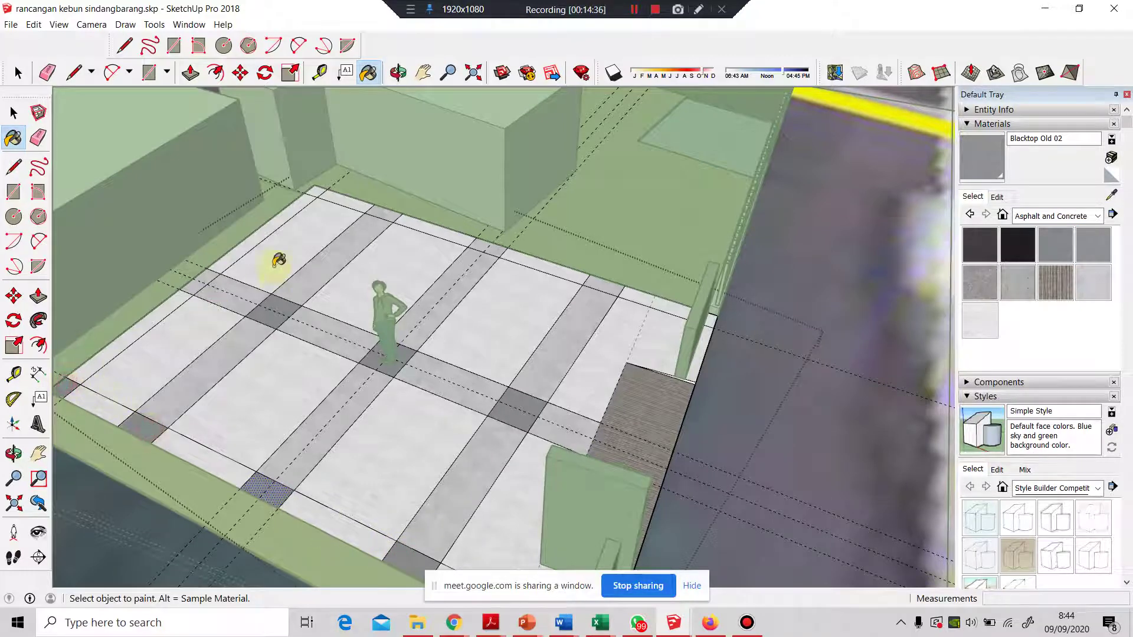
left_click(215, 267)
left_click(315, 191)
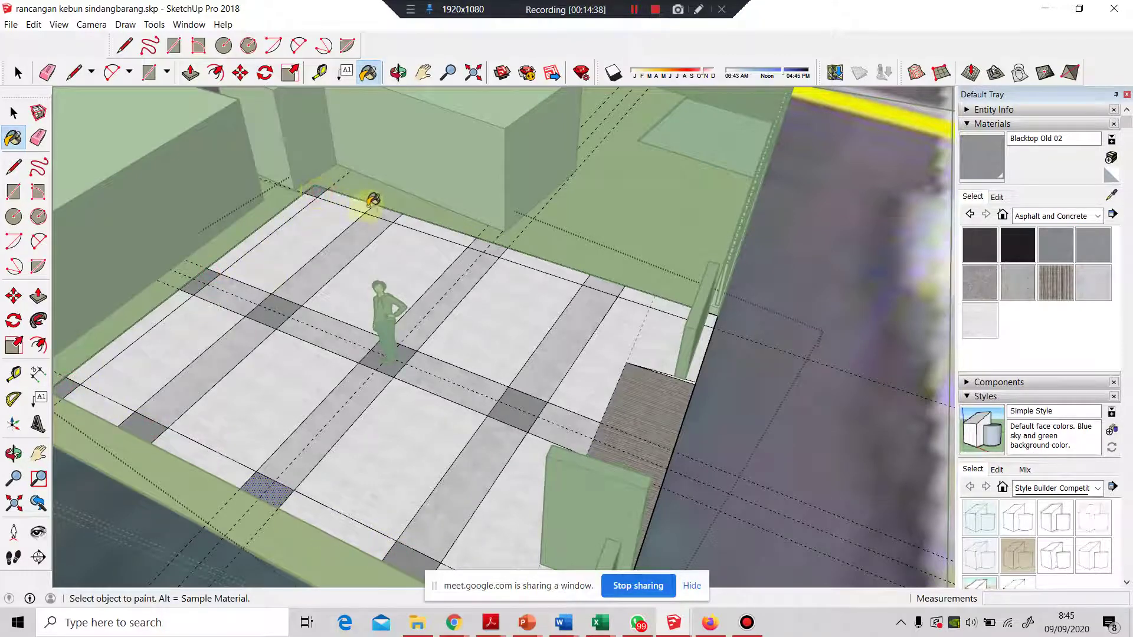
left_click(382, 211)
left_click(482, 242)
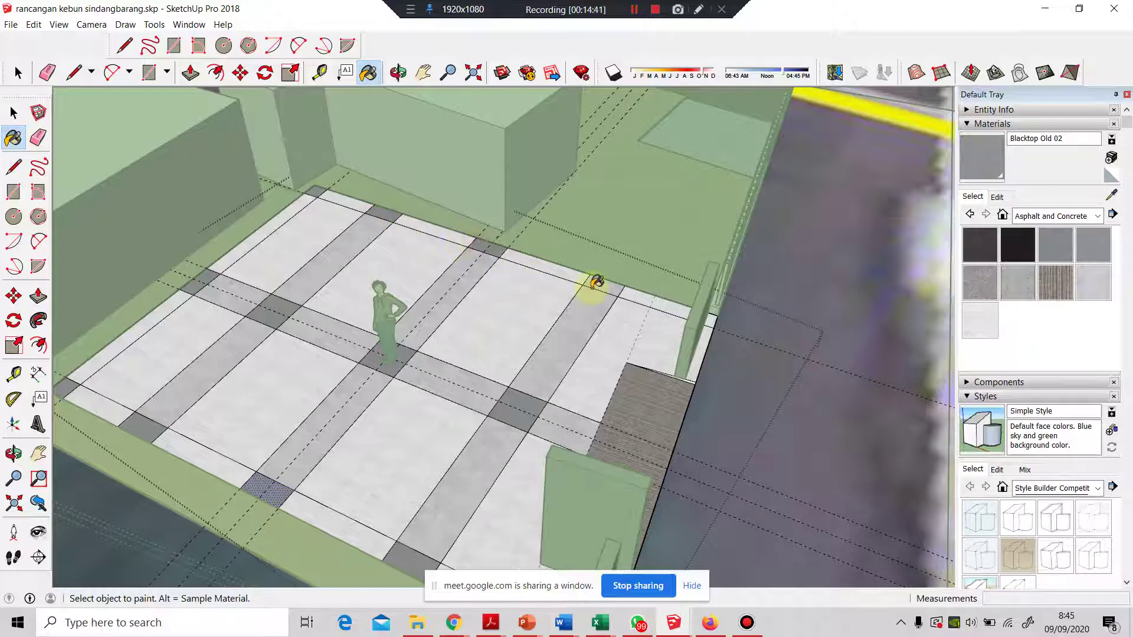
left_click(600, 283)
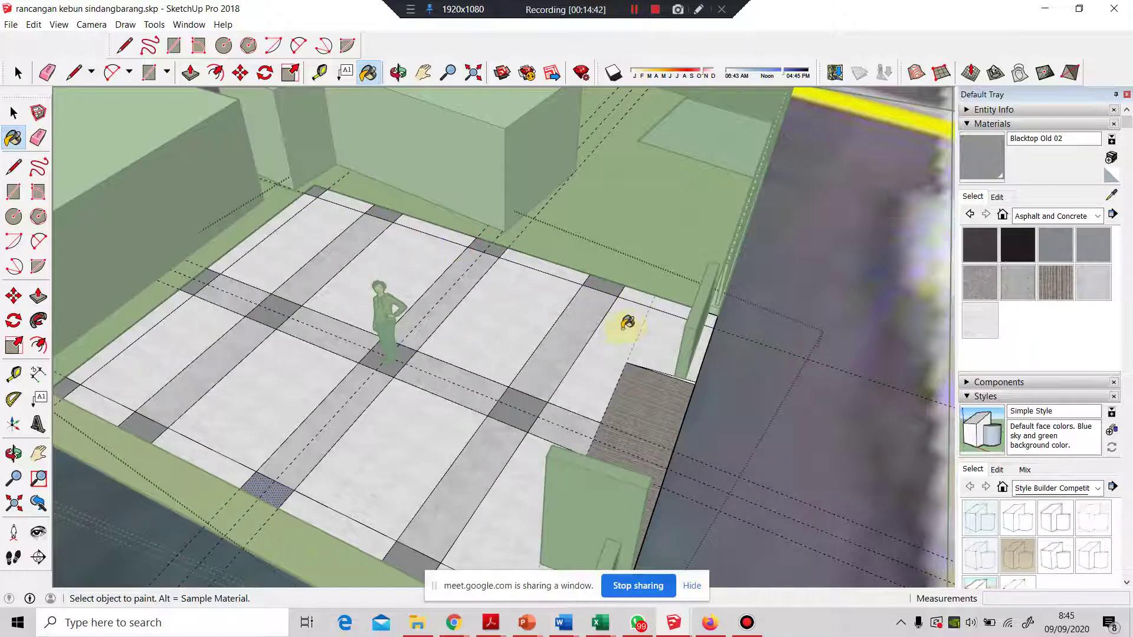
- Paint the border segments between the dark squares with Polished Concrete New along both sides and the rear of the forecourt
left_click(1094, 283)
left_click(354, 523)
middle_click_drag(354, 523, 435, 552)
left_click(195, 444)
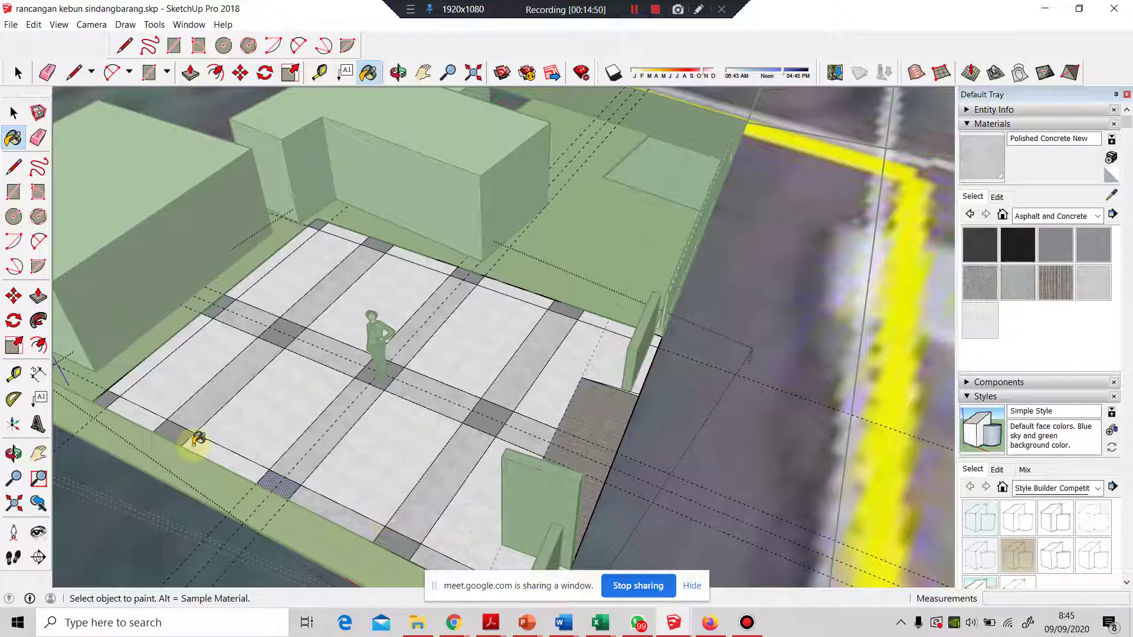
left_click(139, 416)
left_click(136, 371)
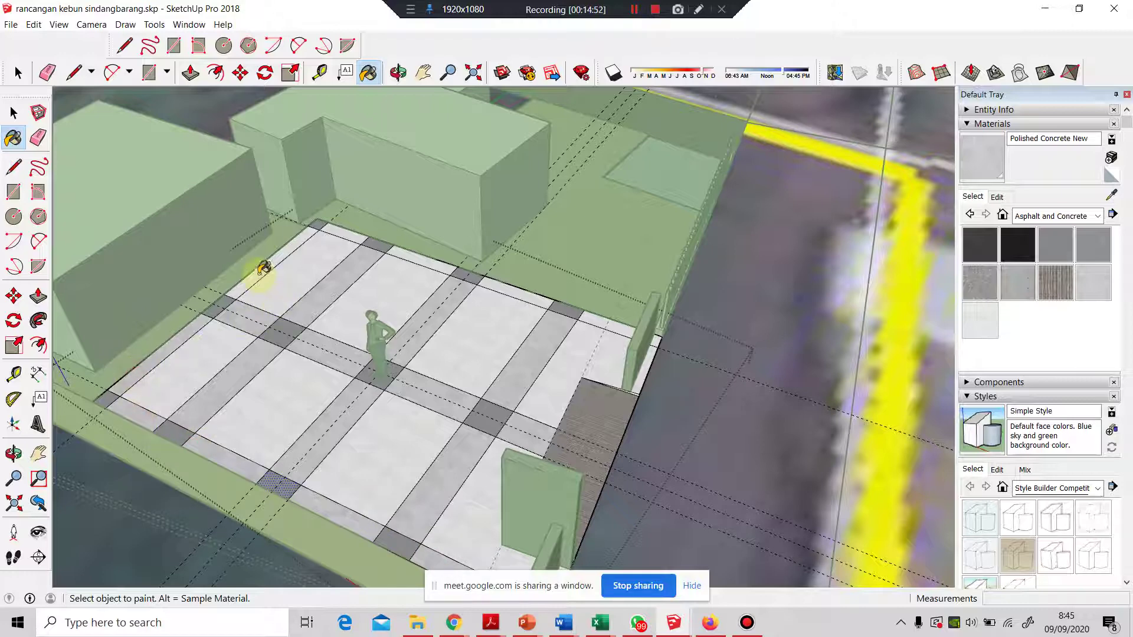
left_click(264, 268)
left_click(339, 232)
left_click(426, 258)
left_click(518, 291)
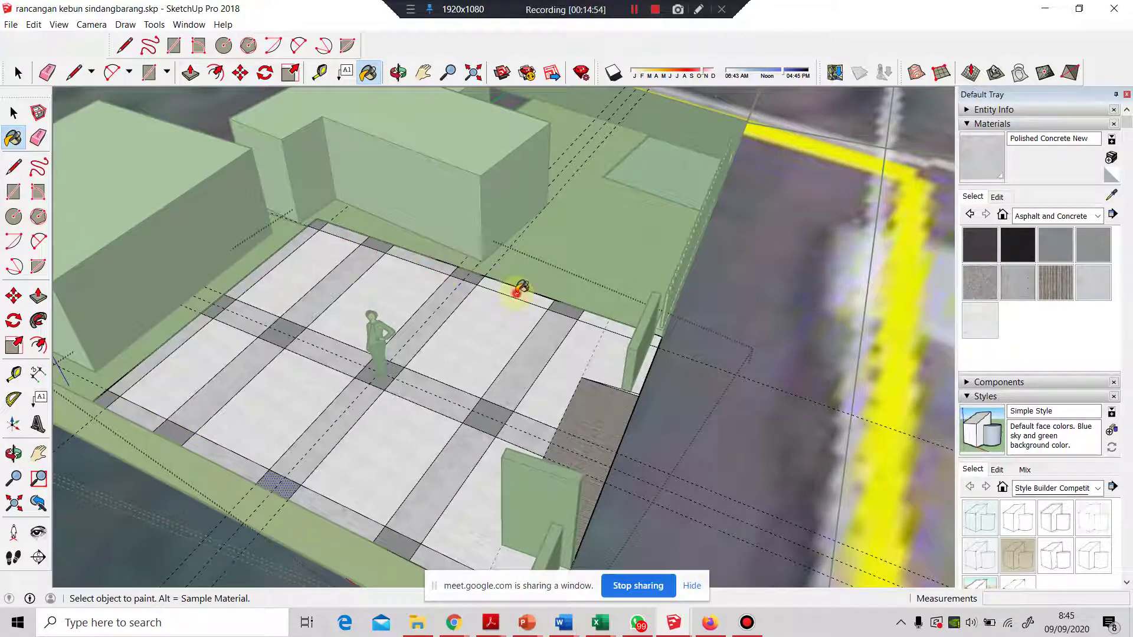
left_click(593, 319)
- Leave the forecourt group and inspect its paving pattern and border from the entrance side
middle_click_drag(603, 329, 323, 343)
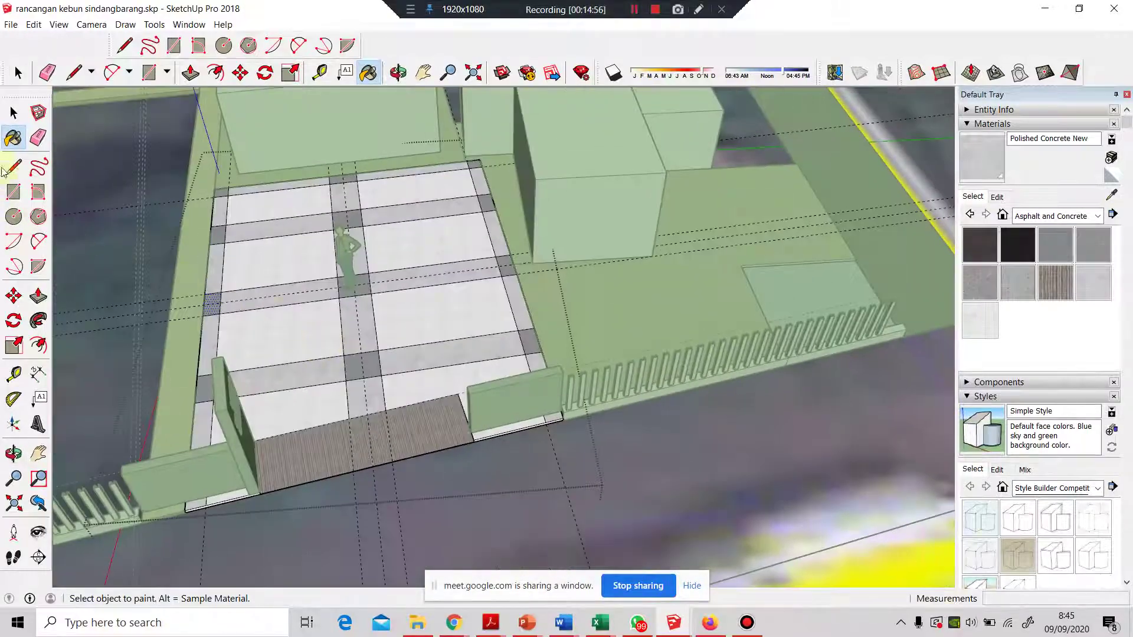
left_click(13, 112)
mouse_move(133, 246)
middle_mouse_down()
mouse_move(165, 280)
mouse_move(501, 342)
mouse_move(321, 240)
middle_mouse_up()
left_click(744, 303)
scroll(349, 175, "up", 2)
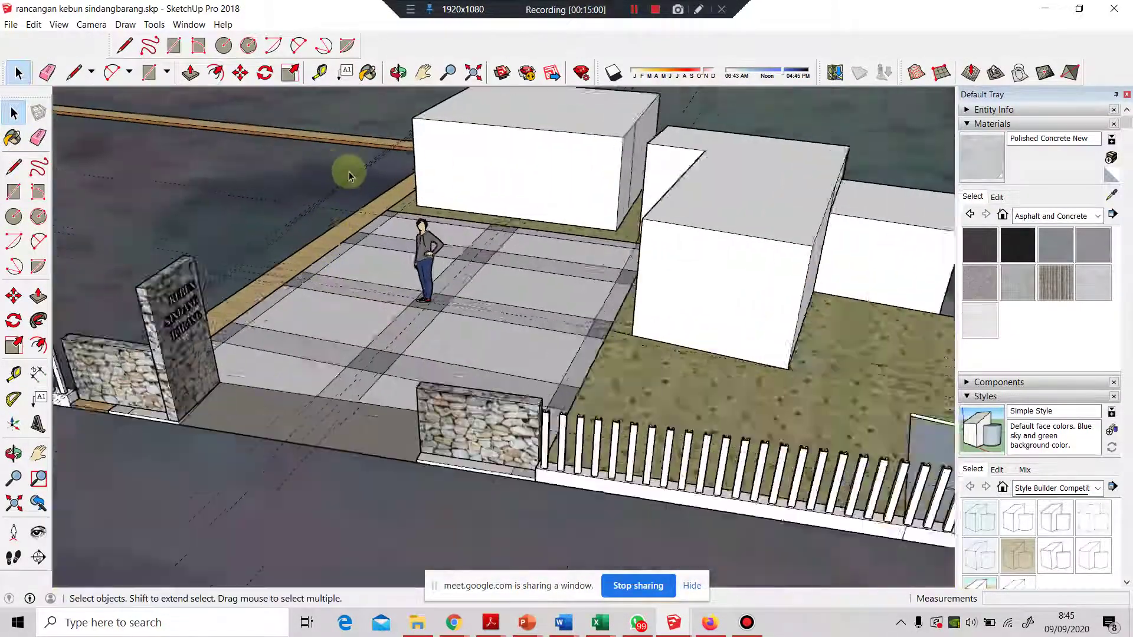
scroll(349, 175, "up", 2)
middle_click_drag(397, 252, 375, 285)
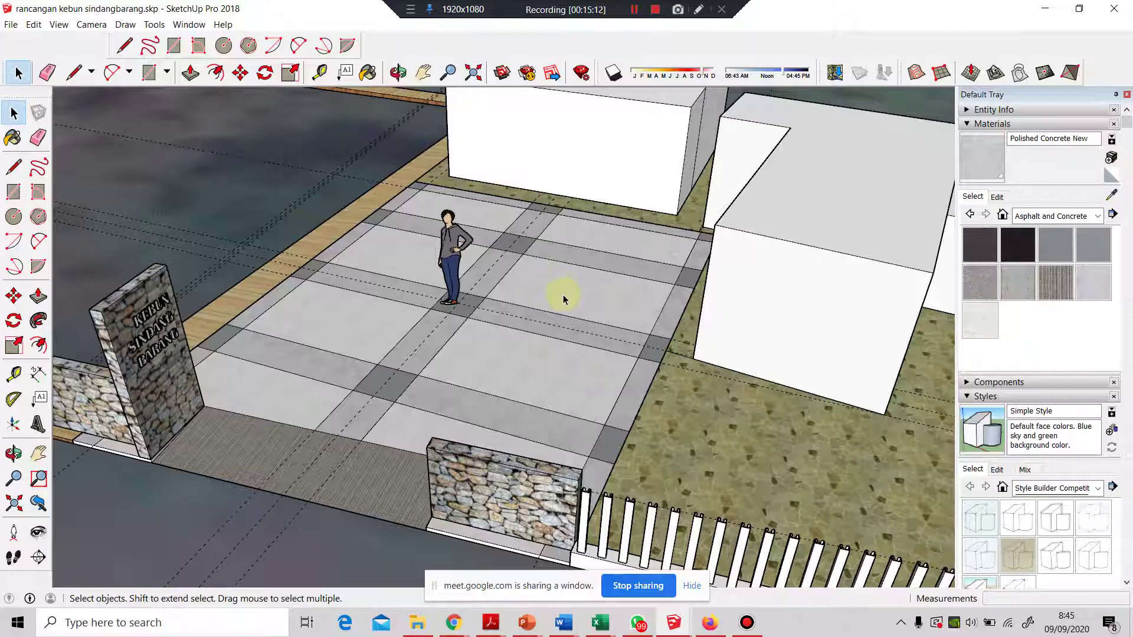
middle_click_drag(716, 356, 562, 374)
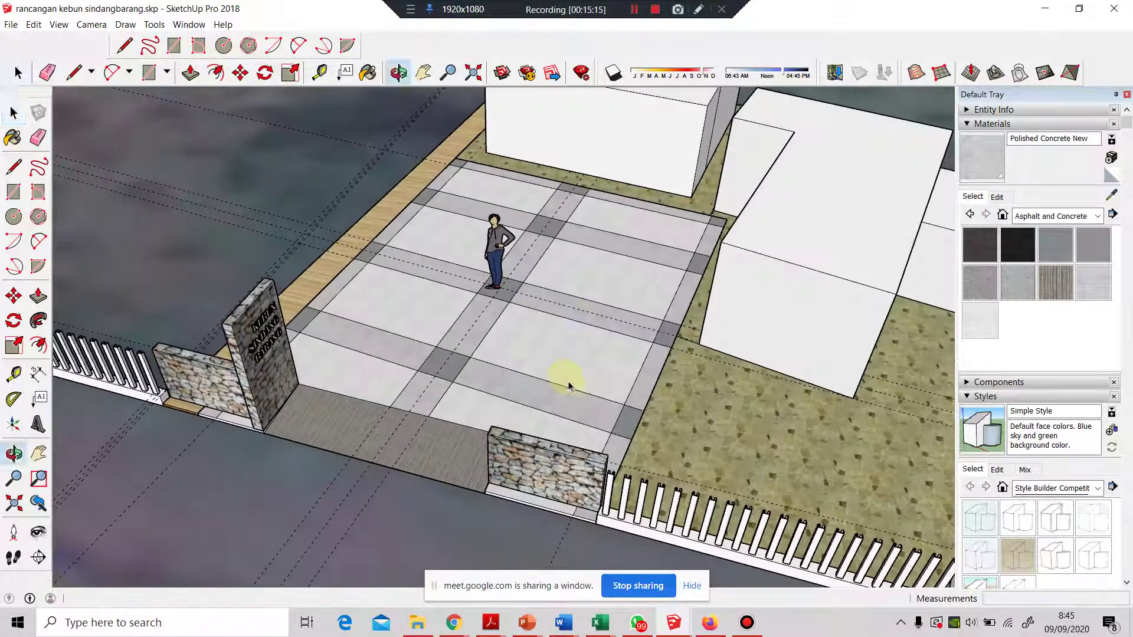
- Reopen the forecourt group, delete the guides running through the middle cross strip and the central lengthwise strip, and close the group
left_click(537, 301)
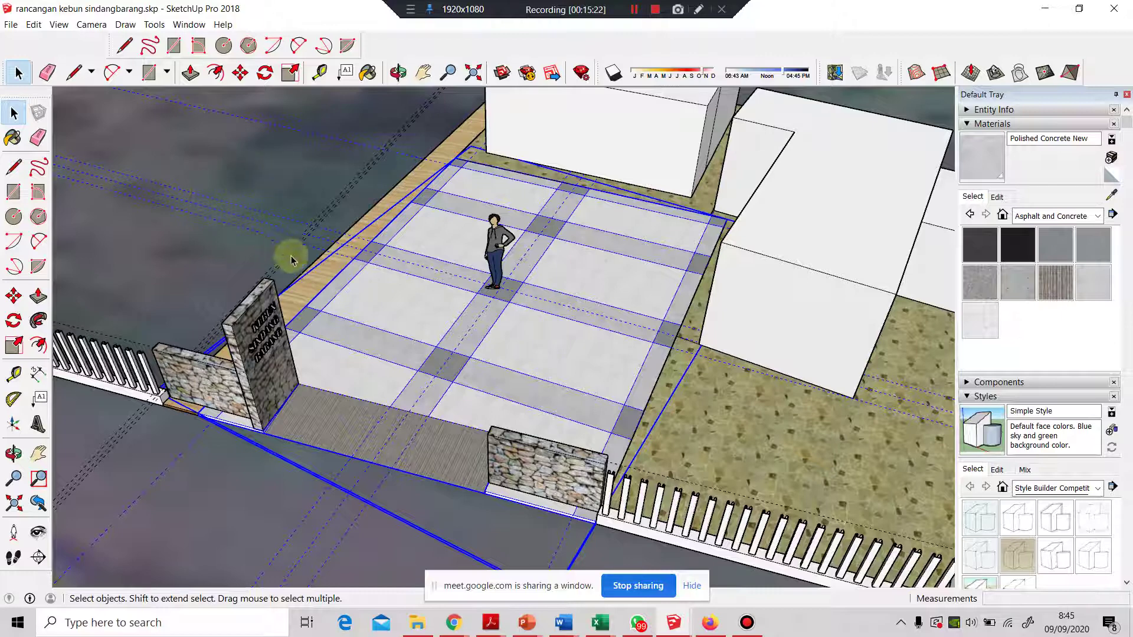
double_click(548, 302)
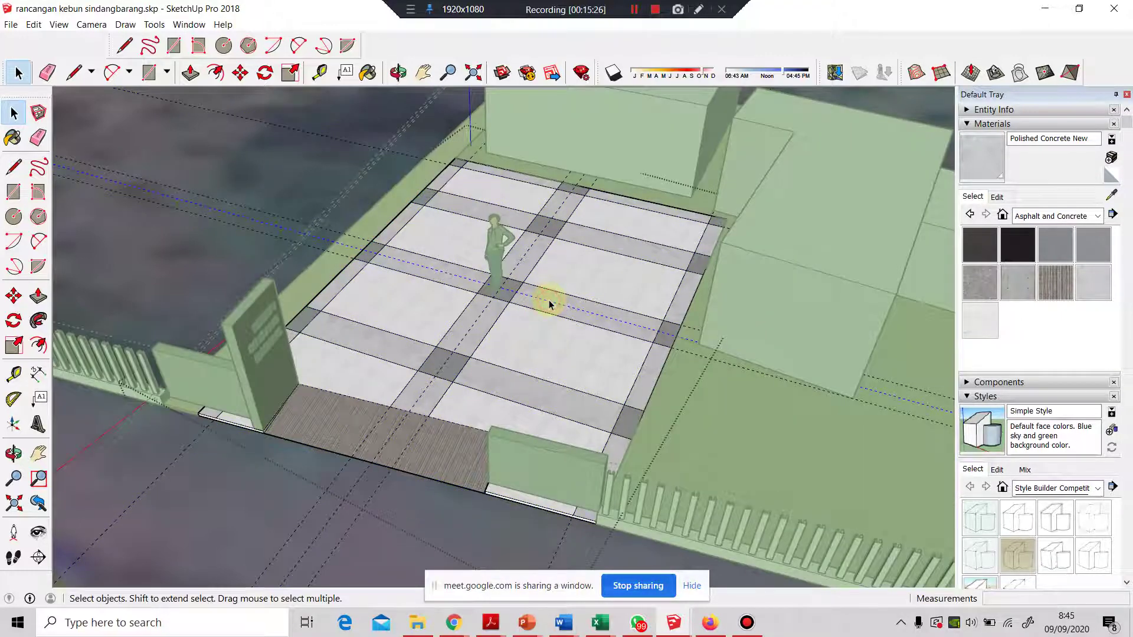
key("Delete")
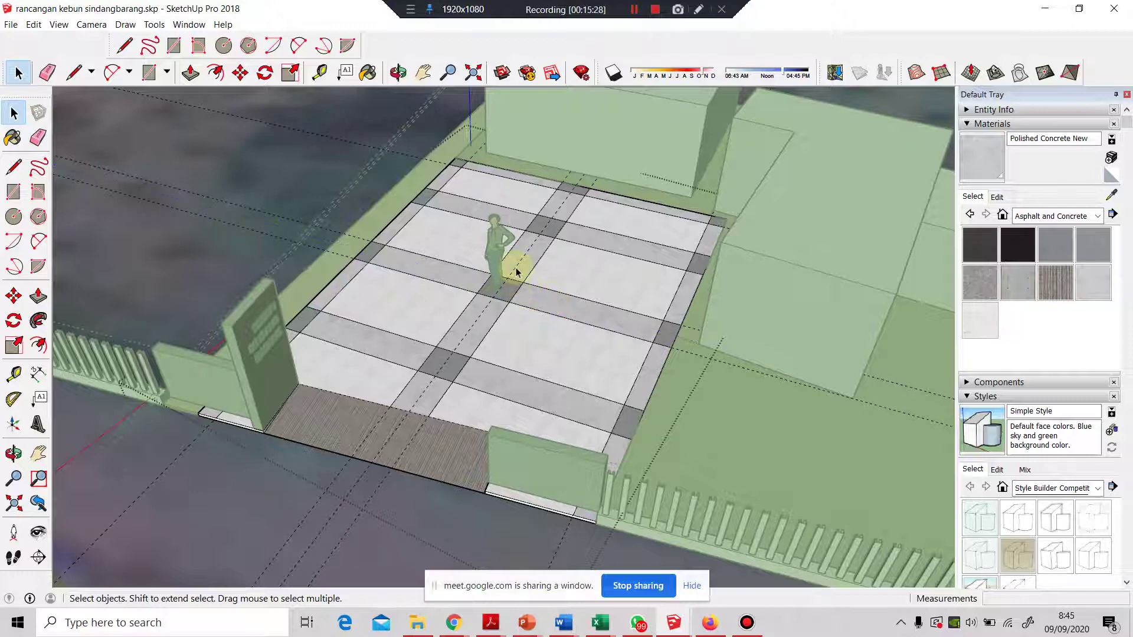
key("Delete")
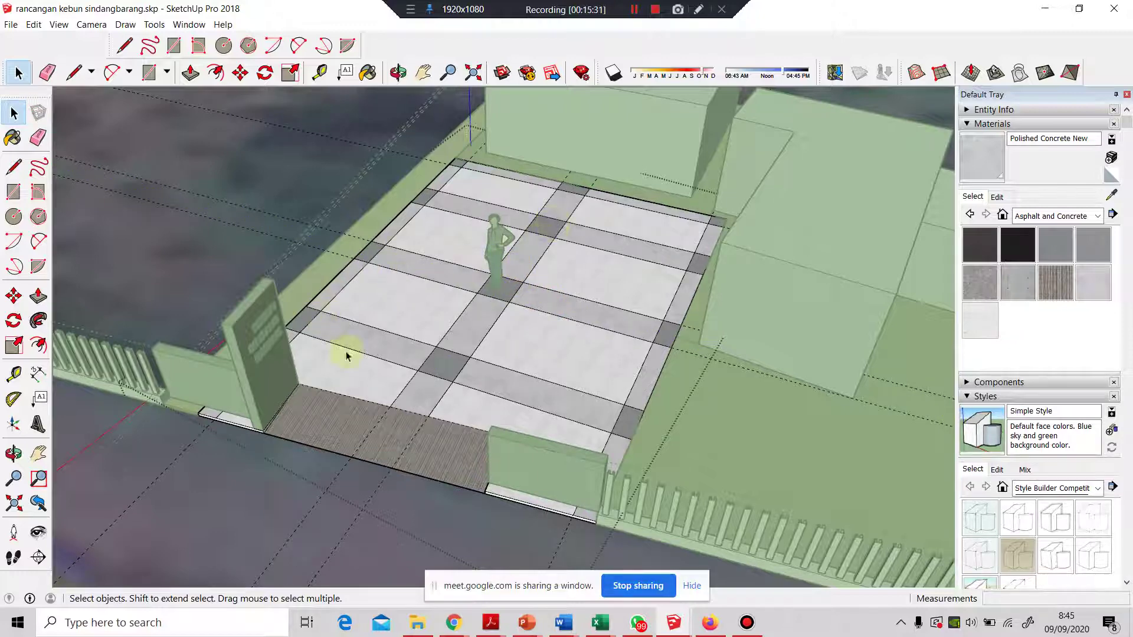
left_click(374, 431)
key("Delete")
left_click(293, 181)
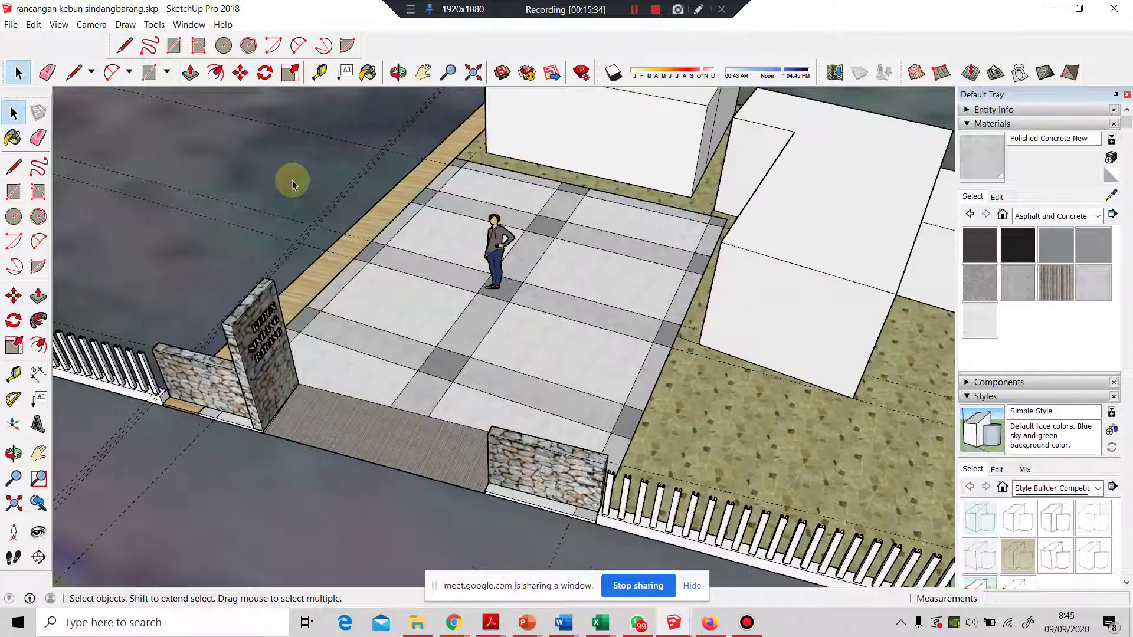
- Hide all guides in the model and show them again, twice in a row
left_click(57, 25)
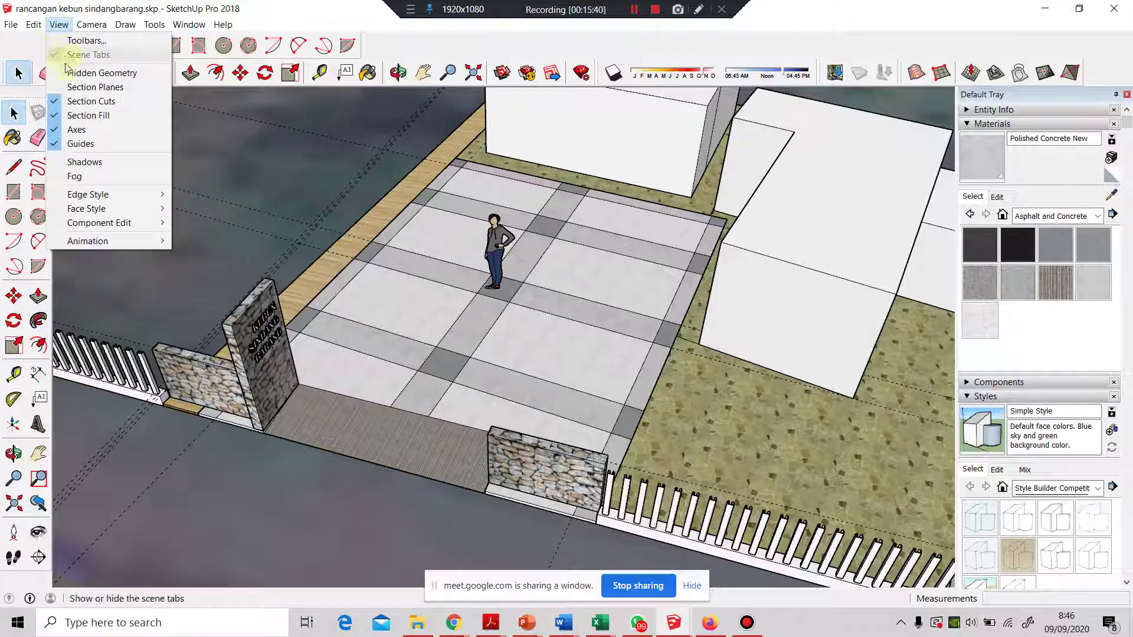
left_click(69, 147)
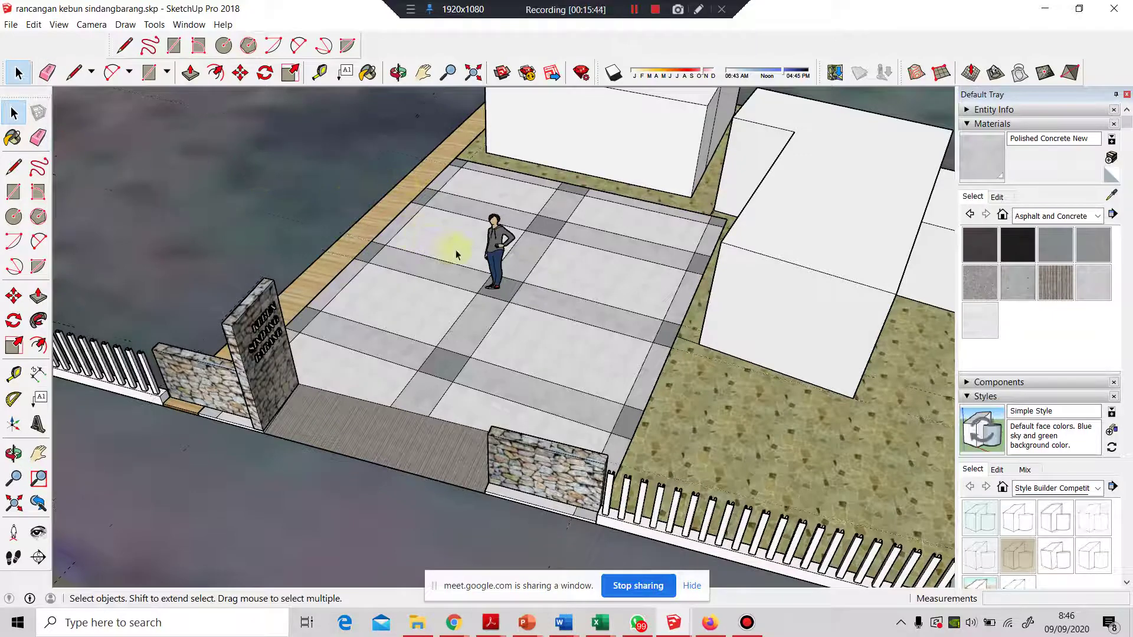
left_click(69, 24)
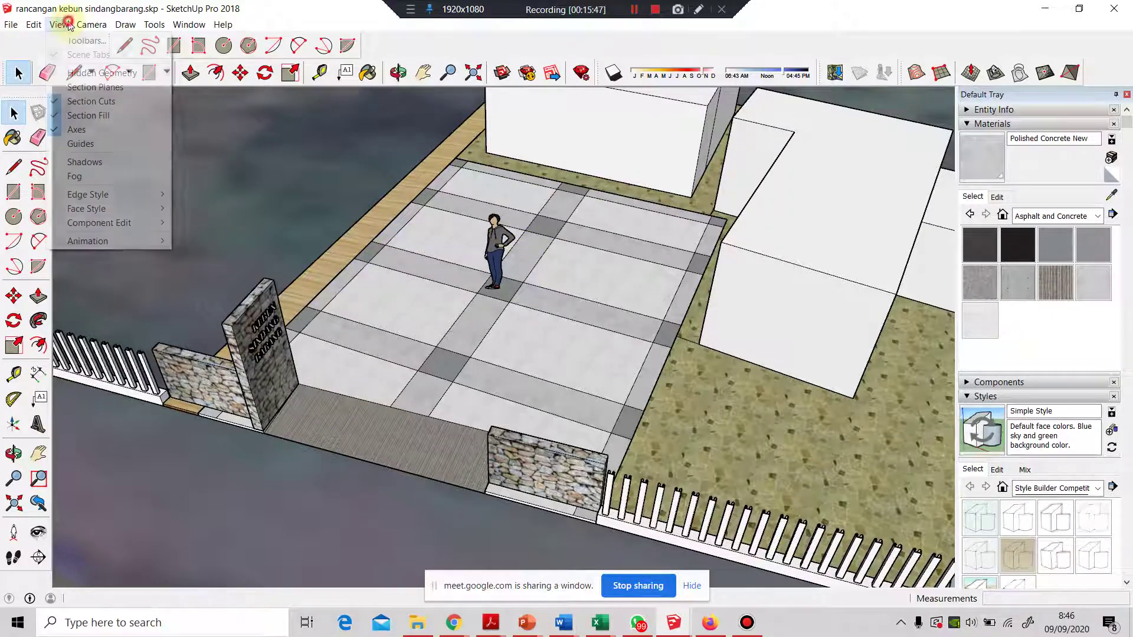
left_click(77, 145)
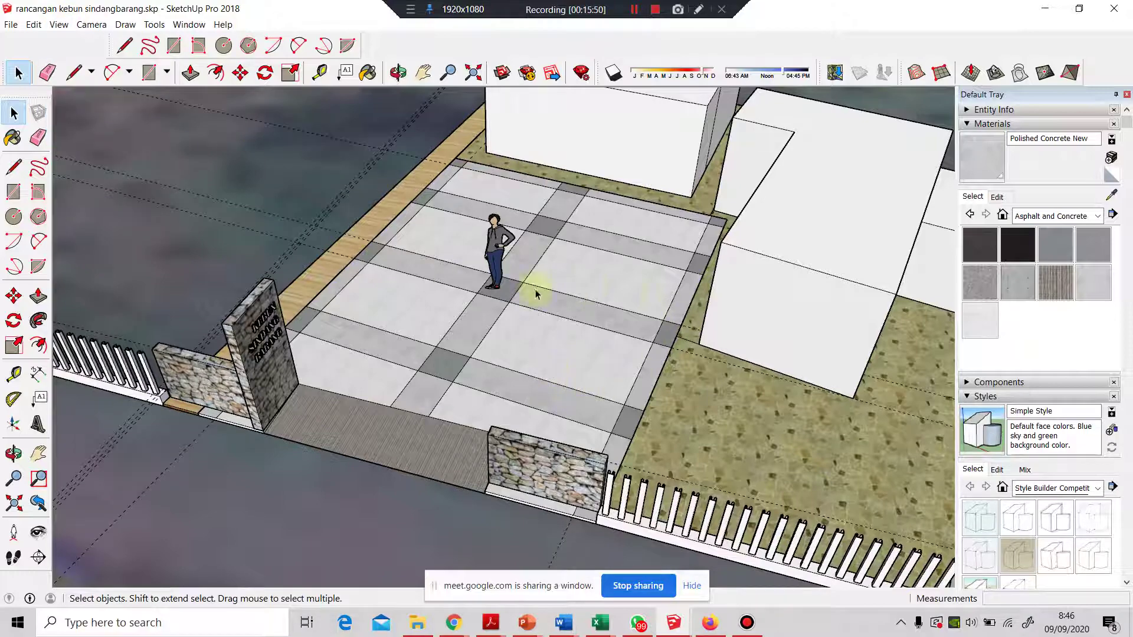
scroll(514, 319, "down", 3)
scroll(526, 216, "up", 5)
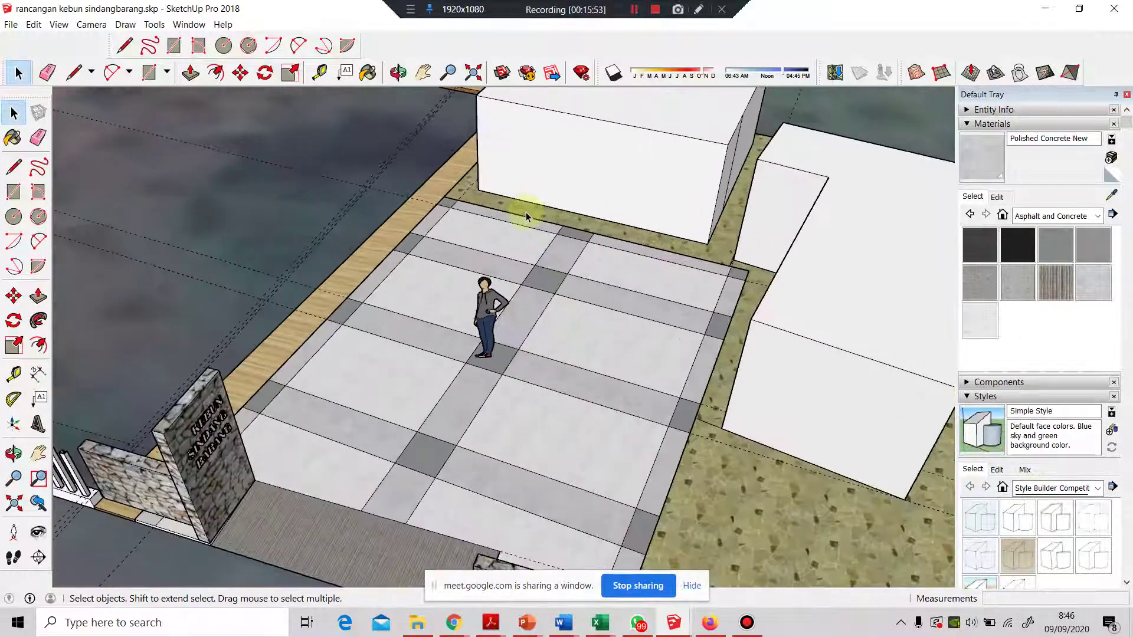
scroll(526, 212, "down", 1)
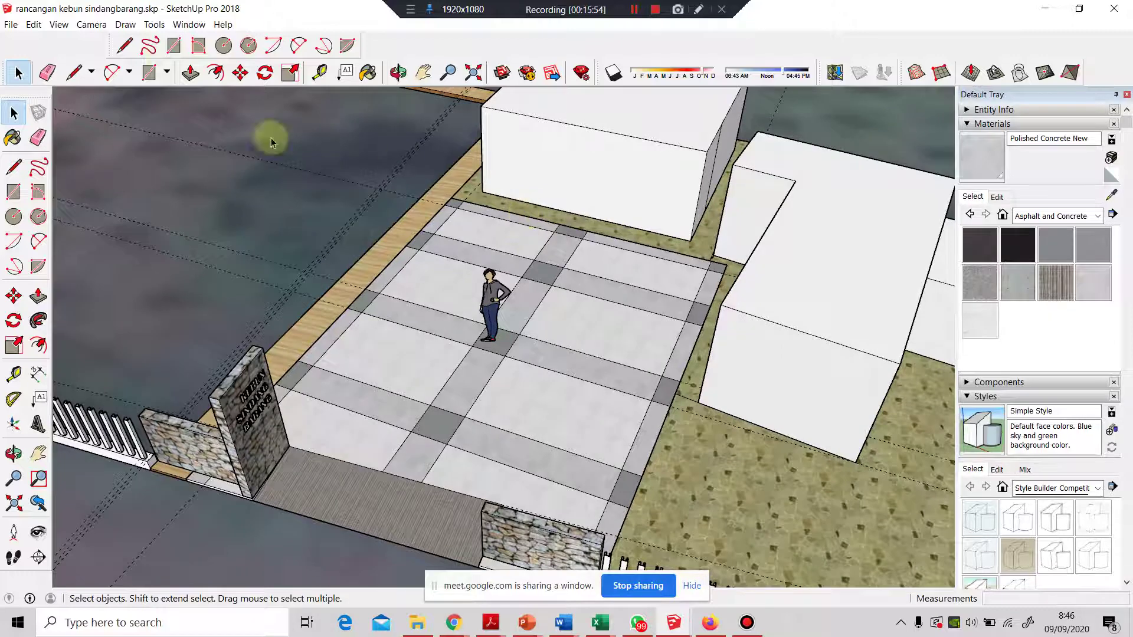
left_click(59, 25)
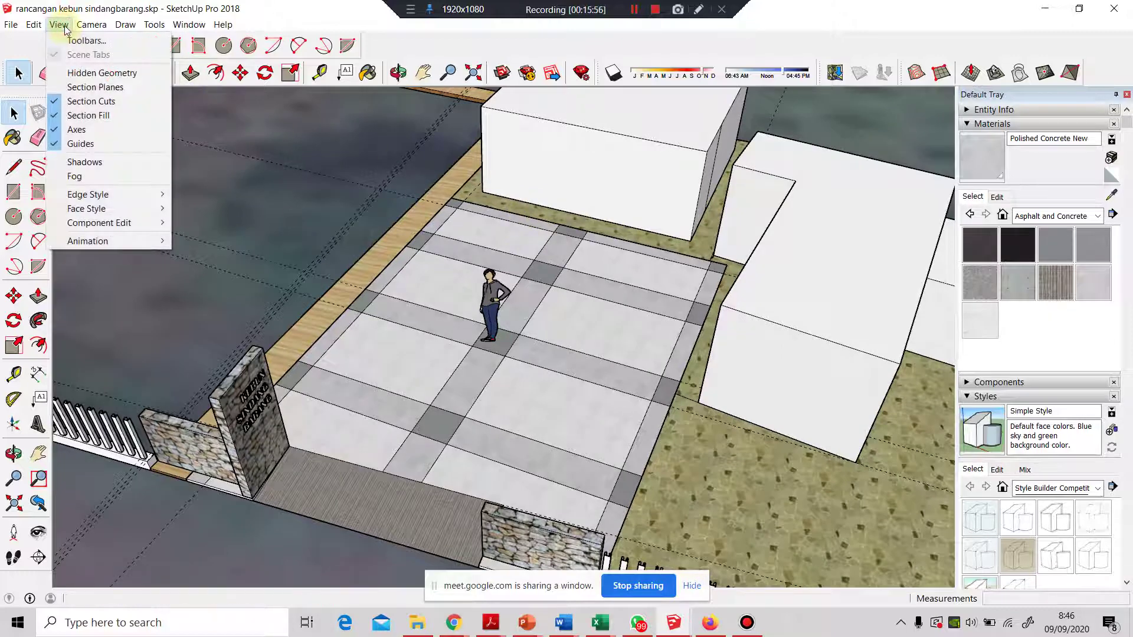
left_click(94, 146)
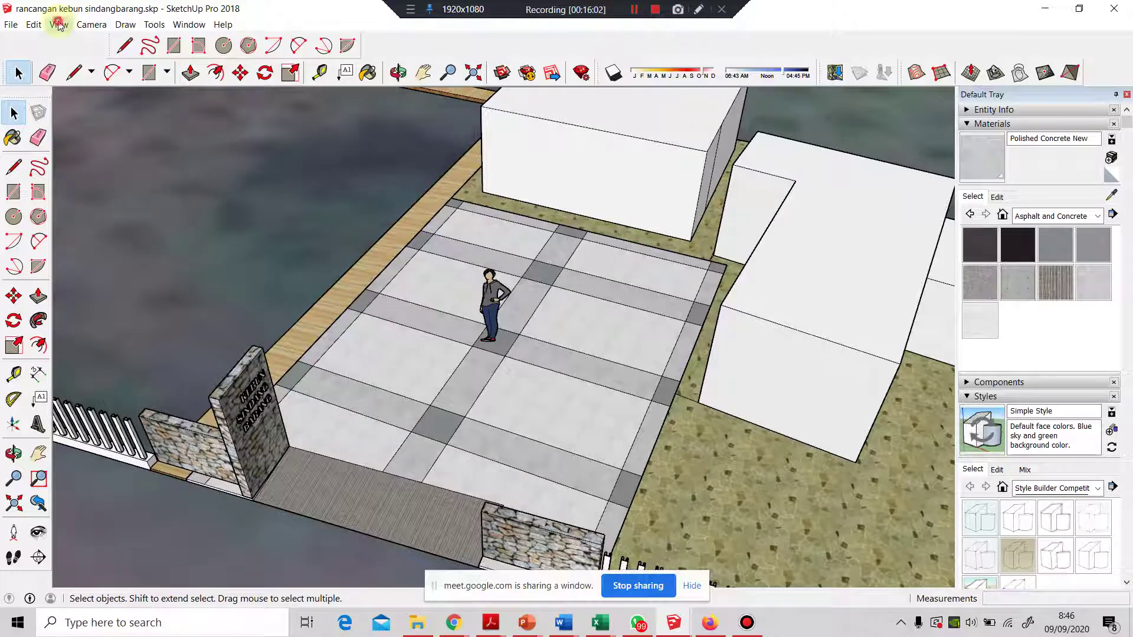
left_click(58, 25)
left_click(83, 144)
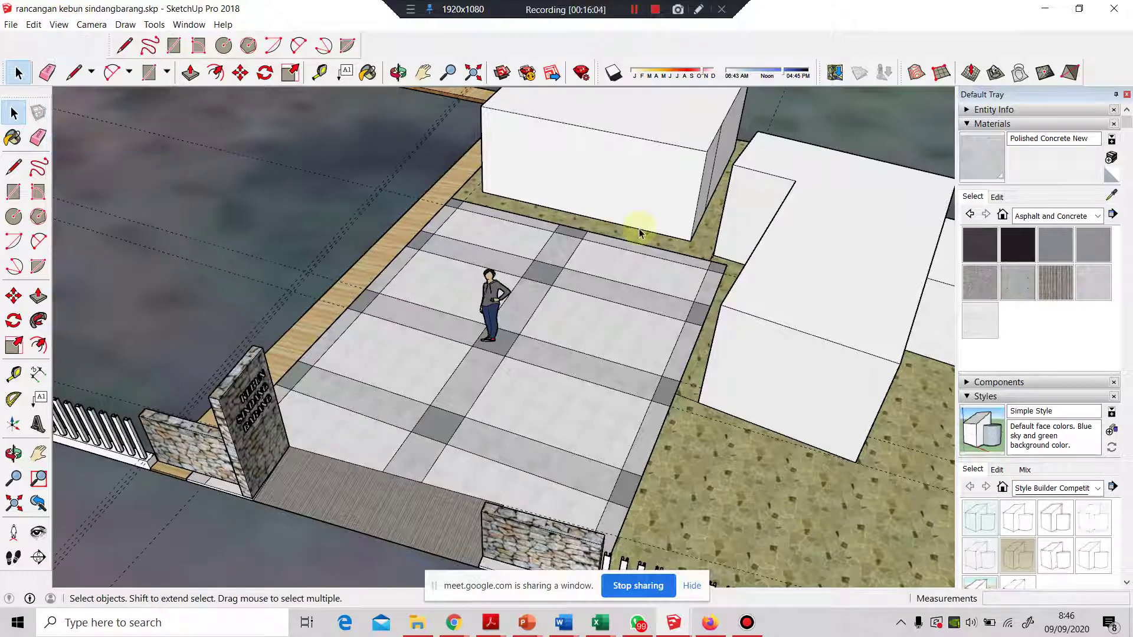
middle_click_drag(641, 233, 559, 324)
middle_click_drag(607, 278, 748, 271)
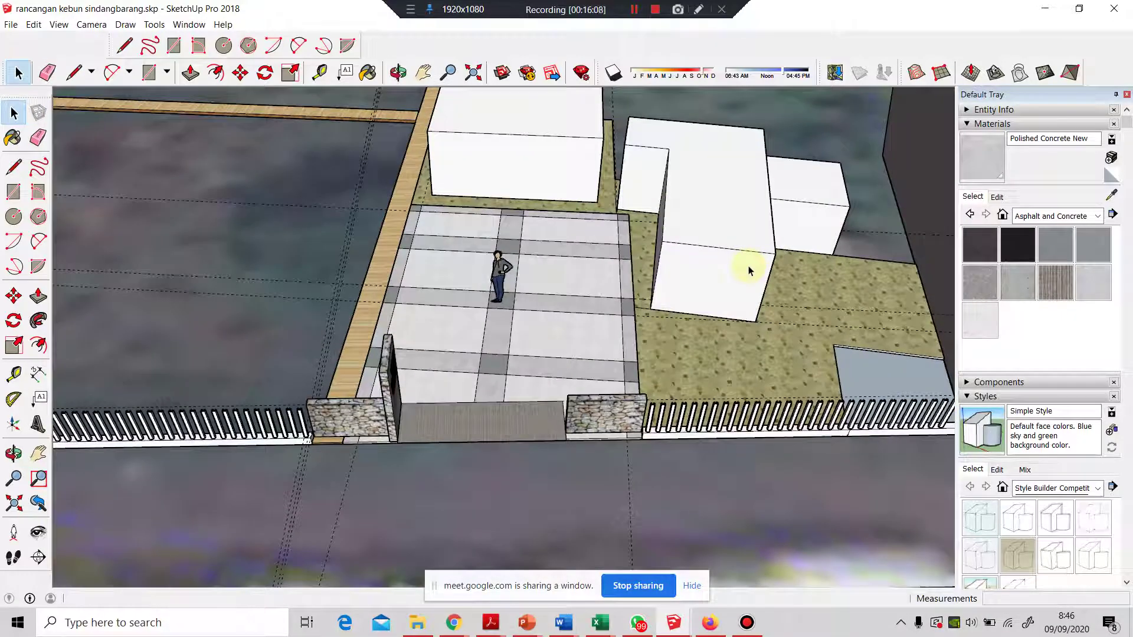